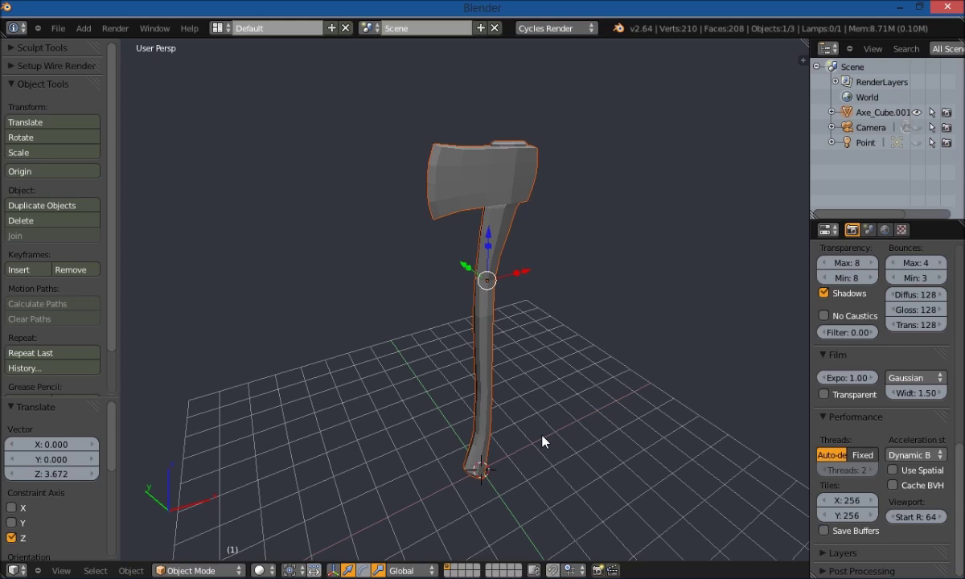
- Orbit around the low-poly axe to check it from several angles, then minimise Blender
middle_click_drag(590, 428, 551, 421)
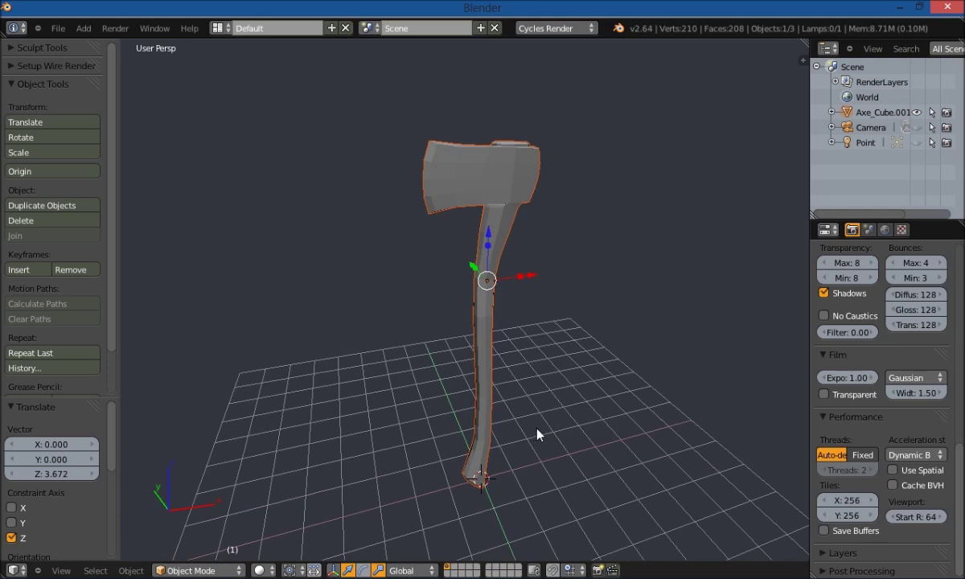
mouse_move(566, 426)
middle_mouse_down()
mouse_move(435, 432)
mouse_move(567, 422)
middle_mouse_up()
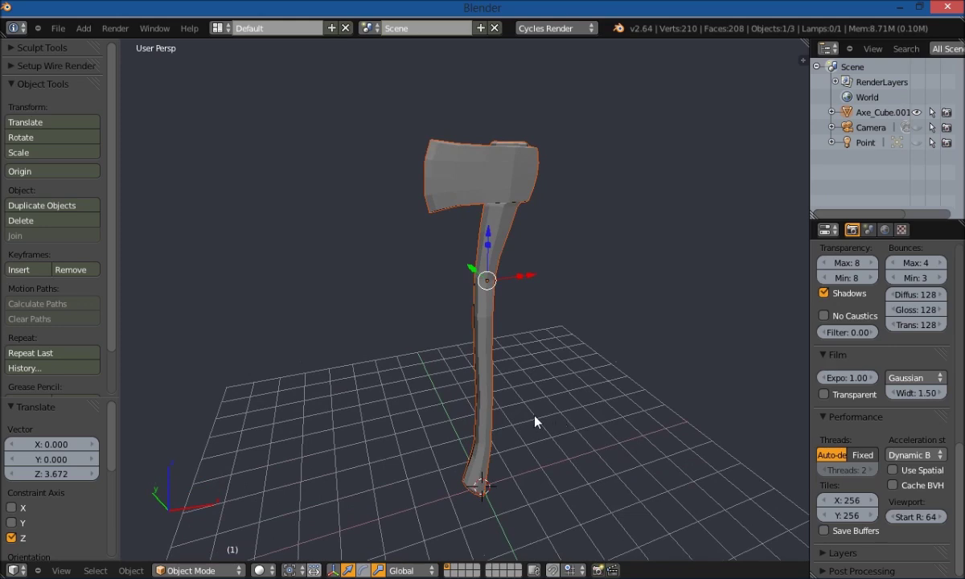
mouse_move(569, 410)
middle_mouse_down()
mouse_move(465, 423)
mouse_move(601, 414)
mouse_move(442, 422)
mouse_move(597, 416)
mouse_move(575, 422)
middle_mouse_up()
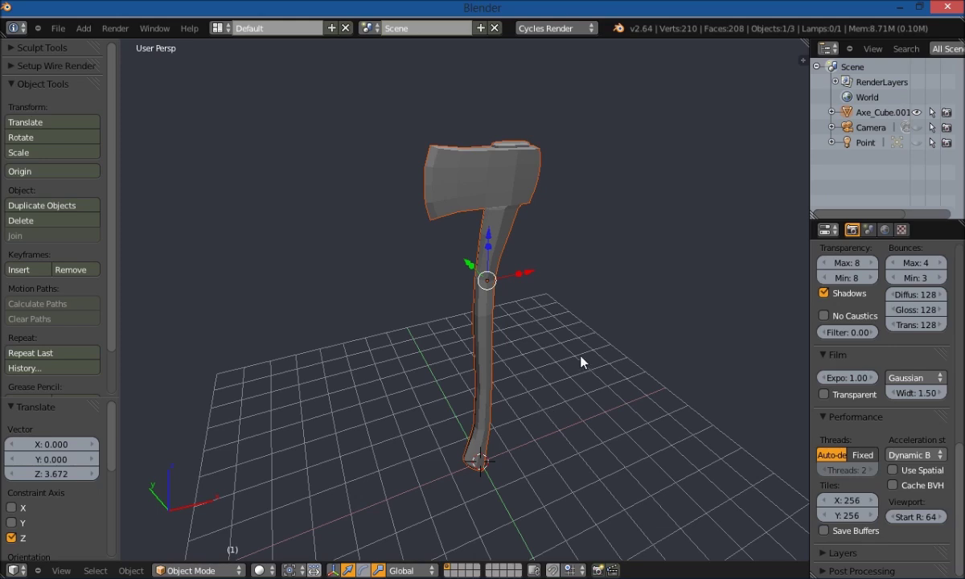
mouse_move(581, 361)
middle_mouse_down()
mouse_move(466, 375)
mouse_move(581, 351)
middle_mouse_up()
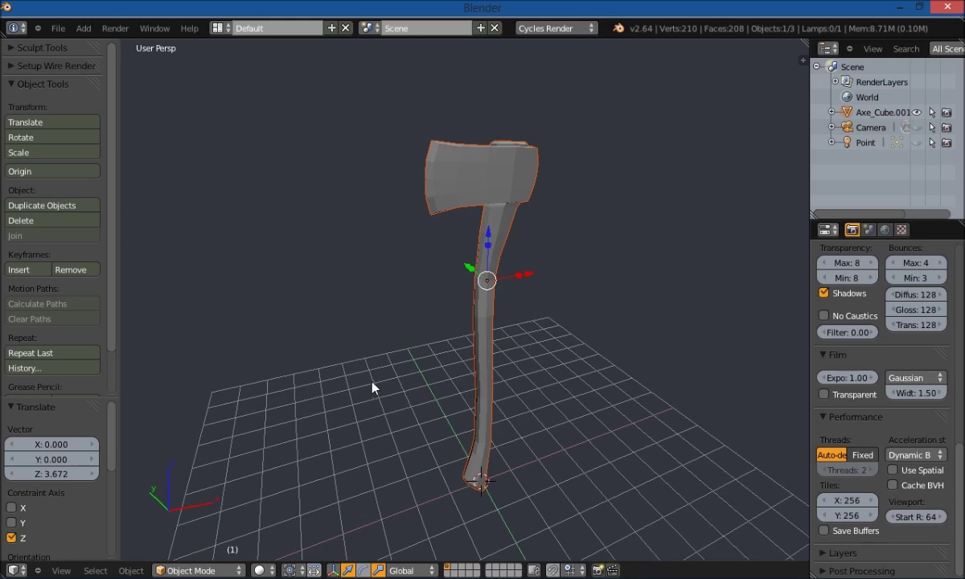
middle_click_drag(538, 389, 561, 396)
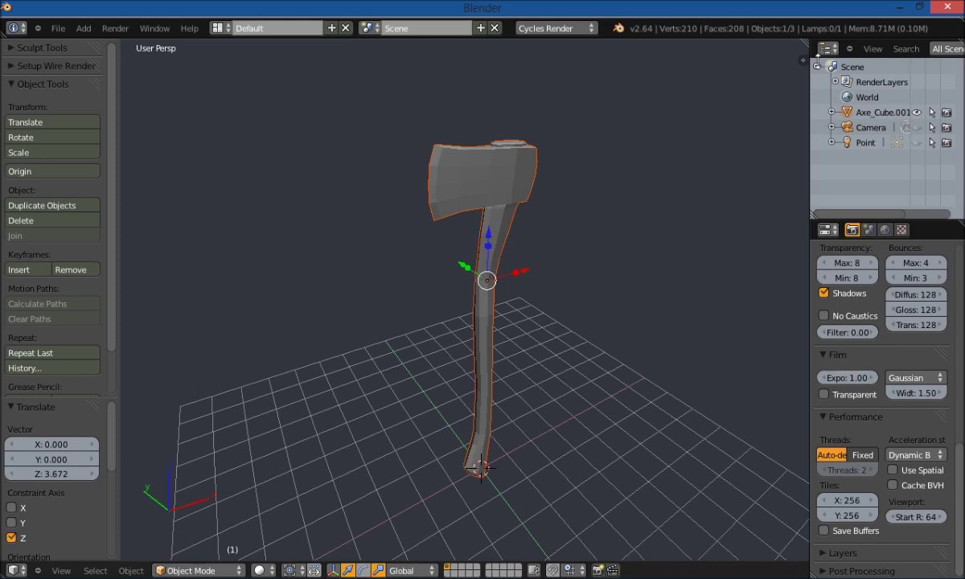
left_click(918, 7)
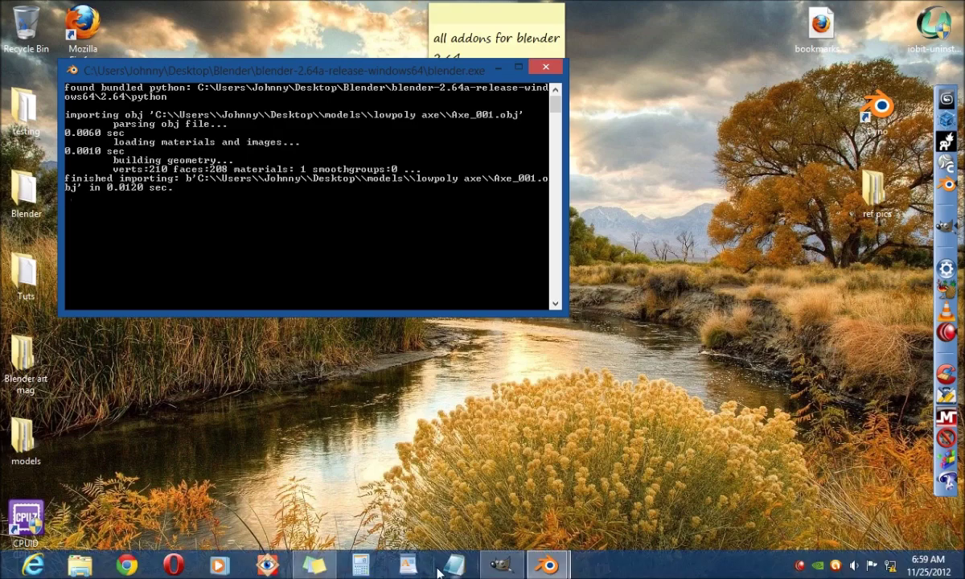
- Switch to GIMP and open the three-axes reference JPG from the Axes folder
left_click(500, 565)
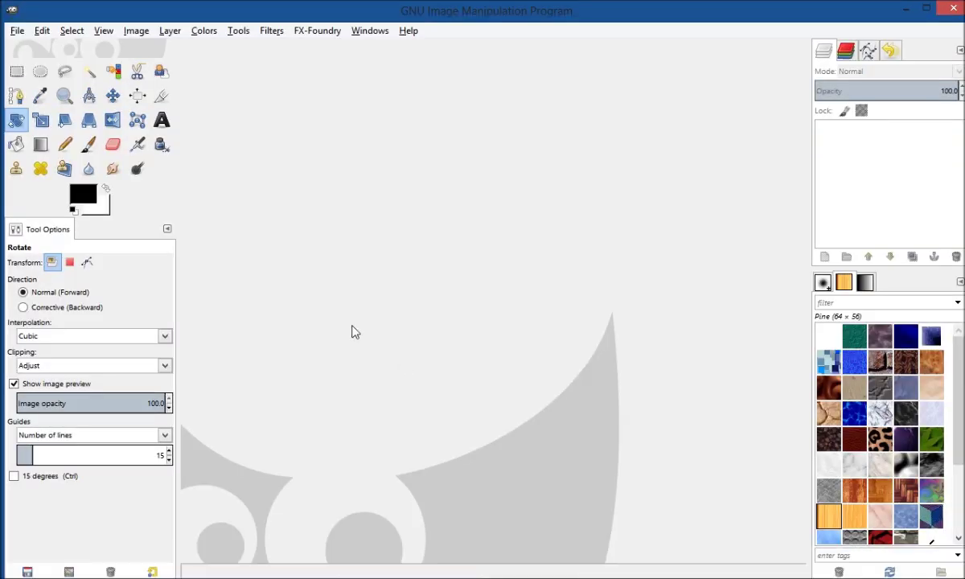
left_click(16, 33)
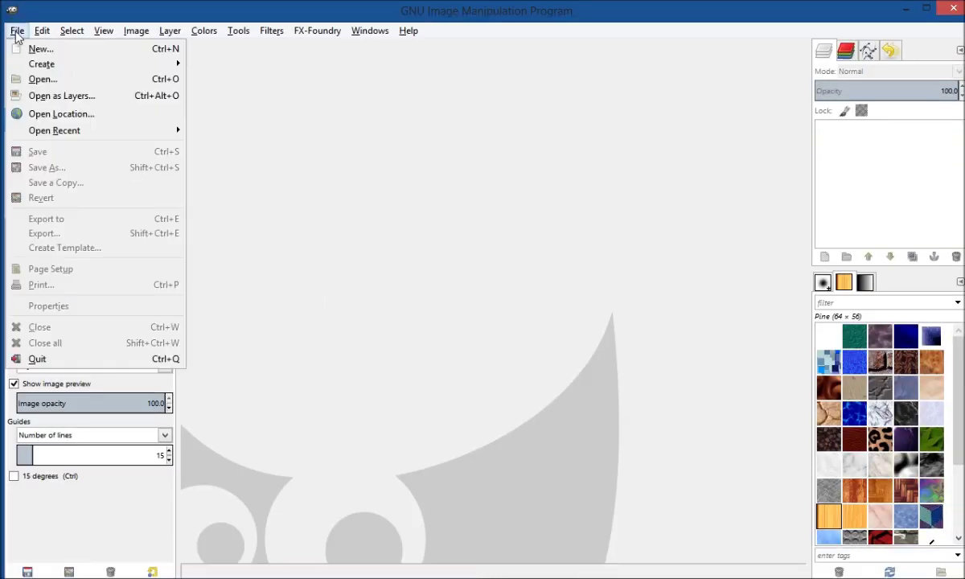
left_click(36, 79)
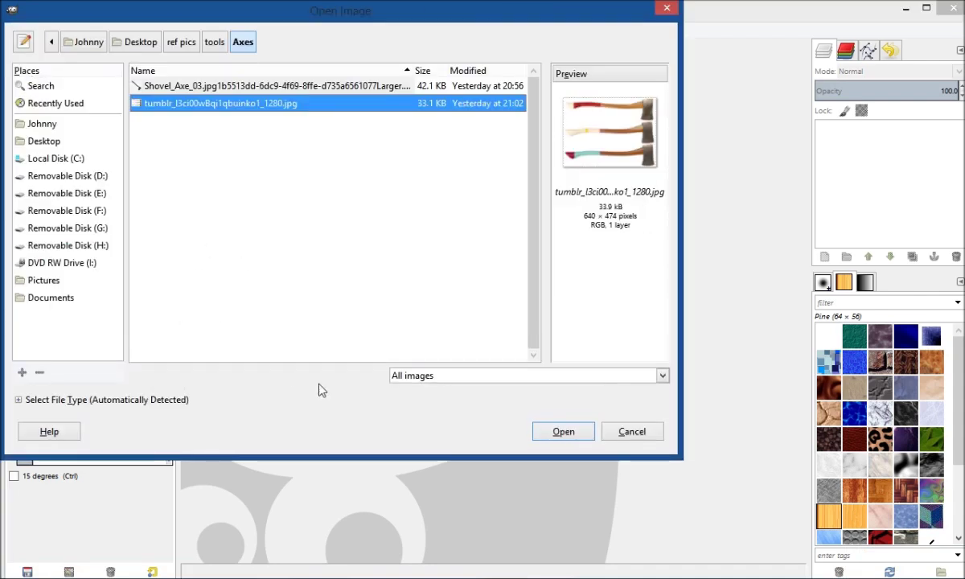
left_click(564, 433)
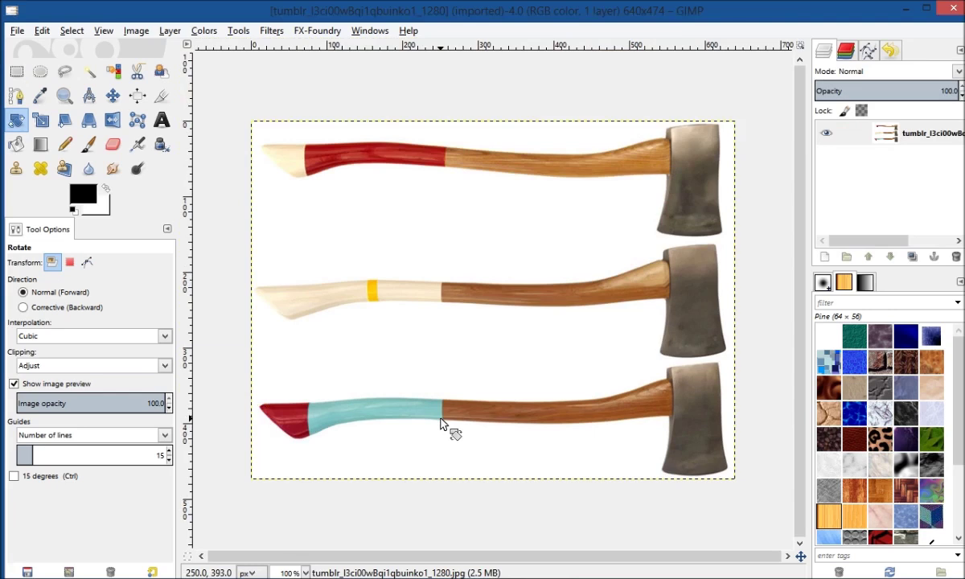
- Rotate the axes photo a quarter turn into a 474×640 portrait, heads on top, and zoom out
left_click(136, 30)
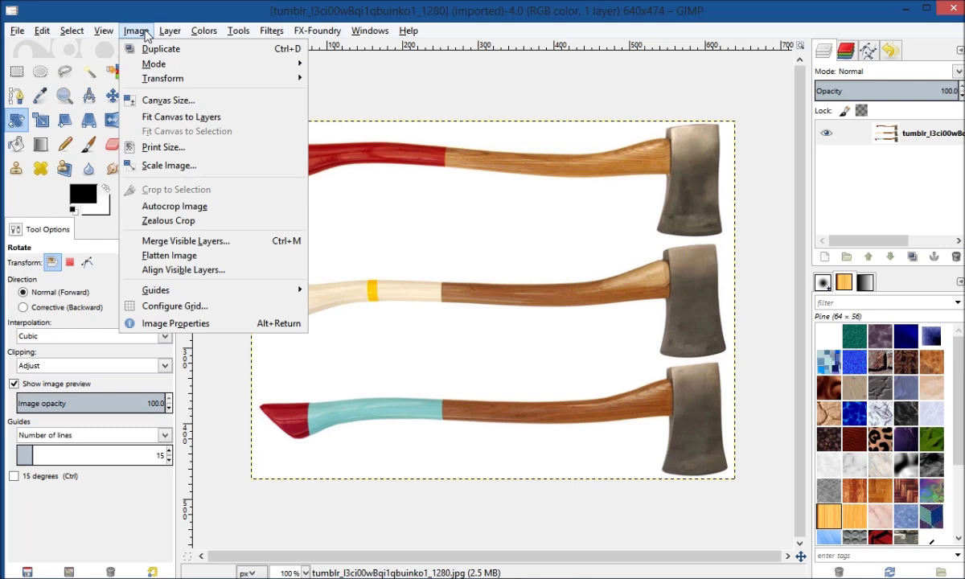
mouse_move(184, 84)
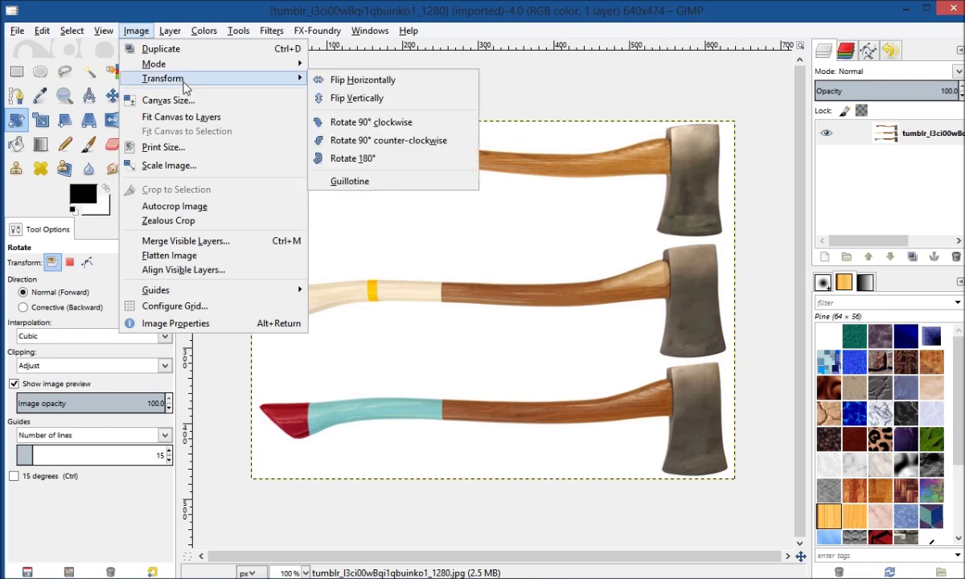
left_click(127, 31)
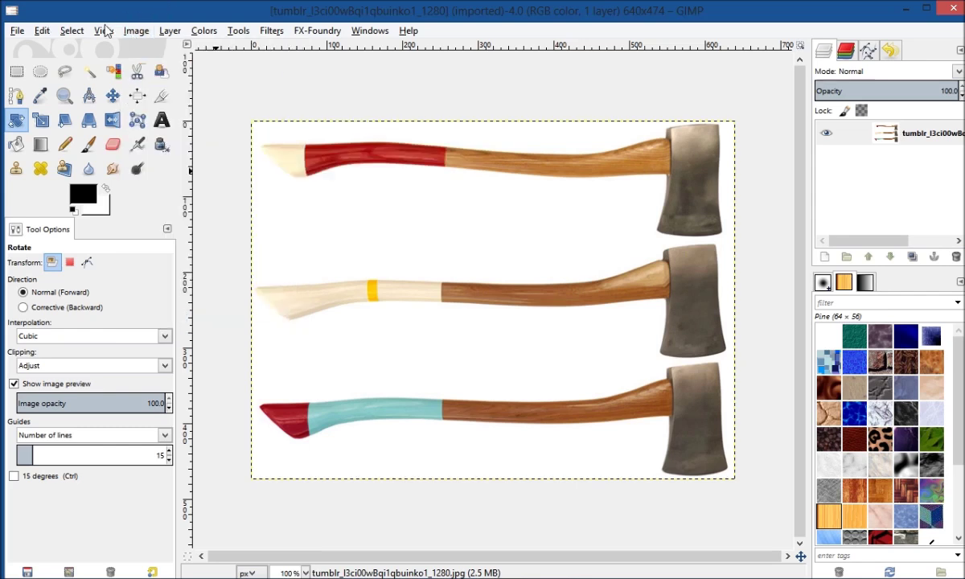
left_click(137, 32)
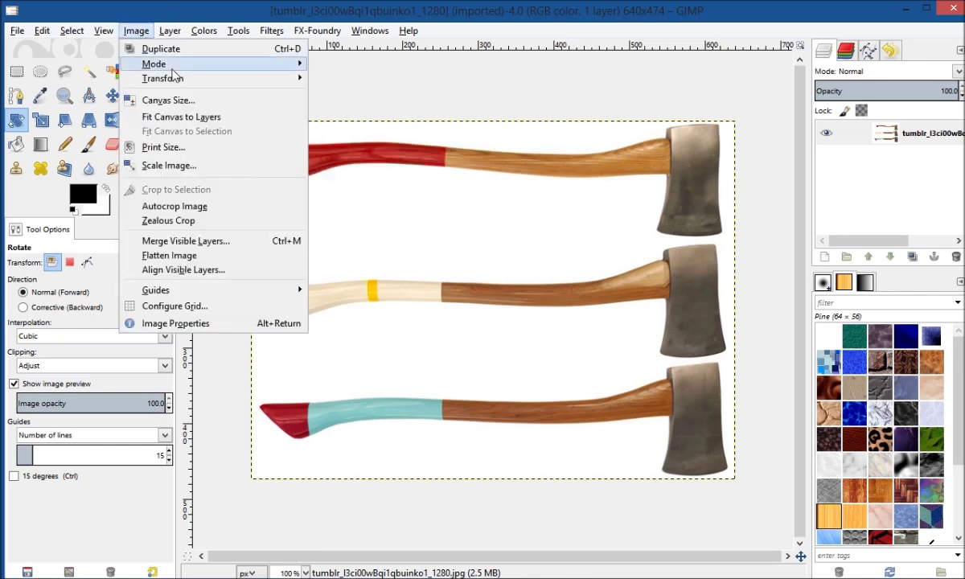
mouse_move(185, 81)
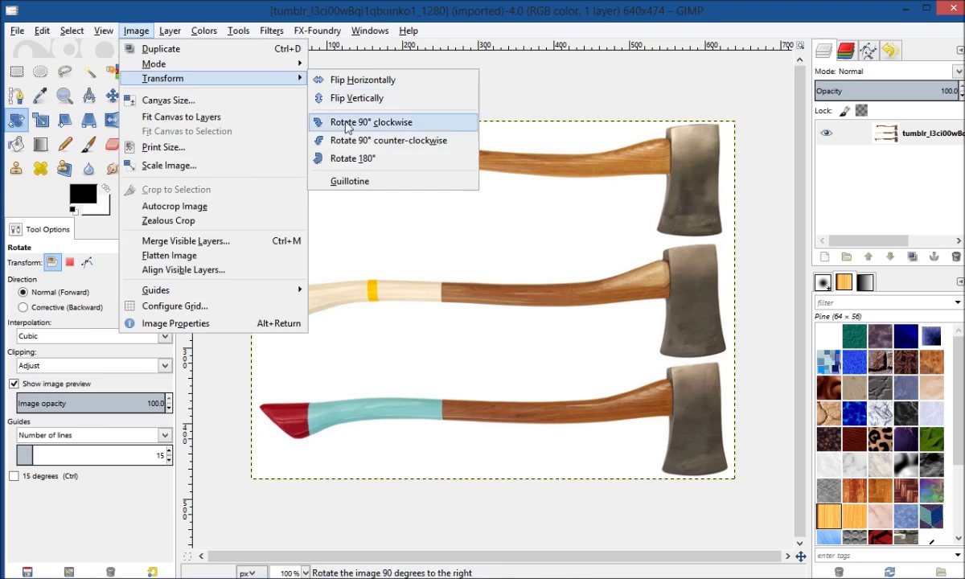
left_click(366, 140)
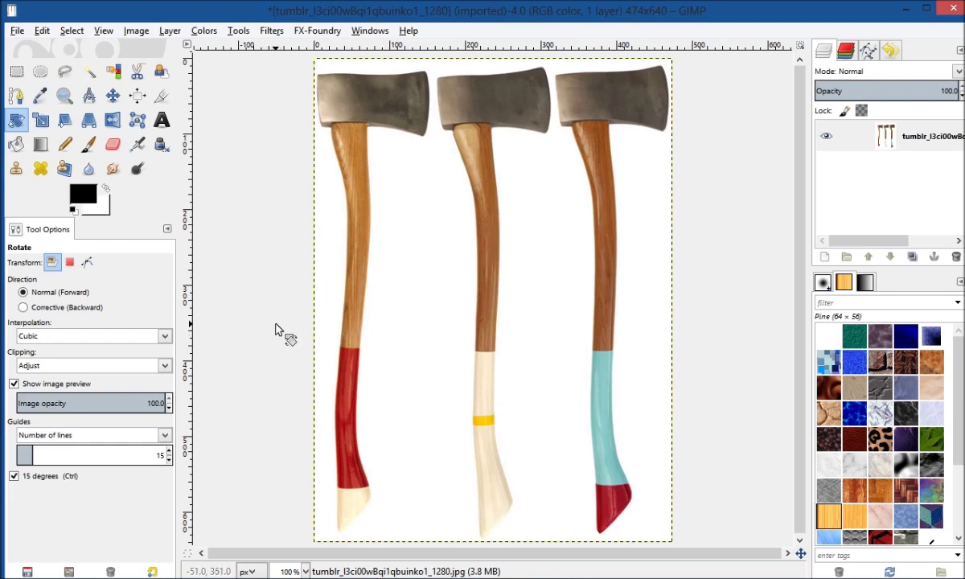
key("minus")
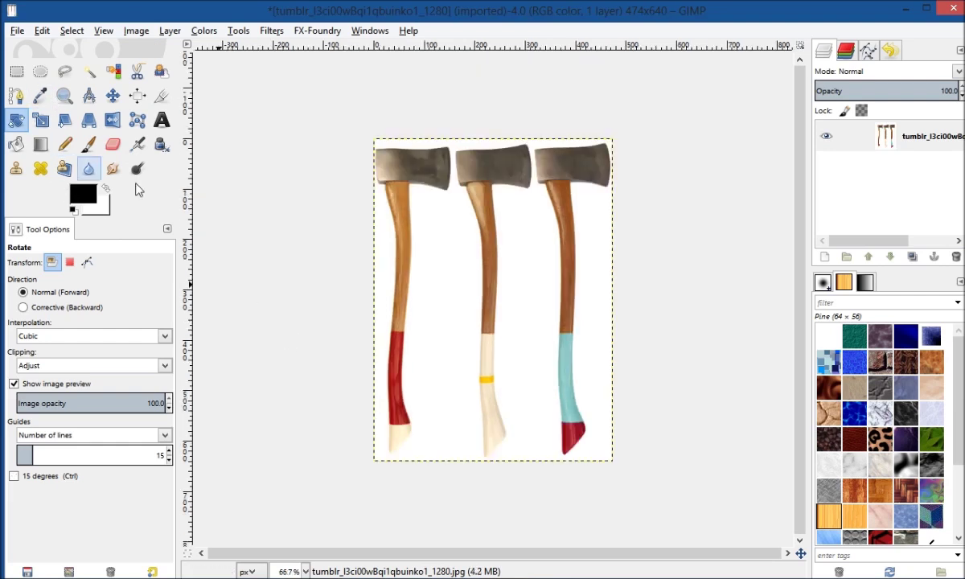
- Crop the photo to a 162×630 frame around the middle axe with the cream handle
left_click(161, 98)
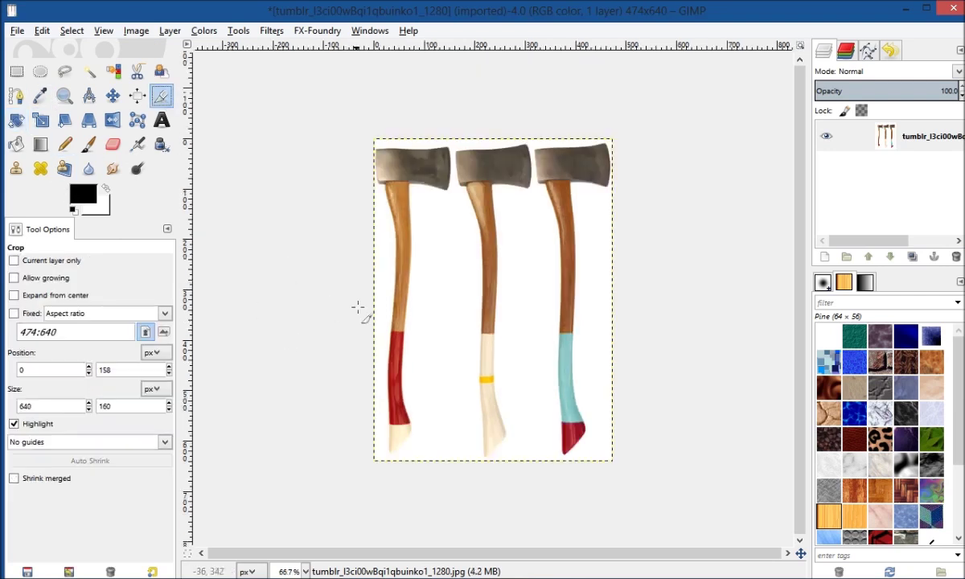
left_click_drag(450, 134, 530, 479)
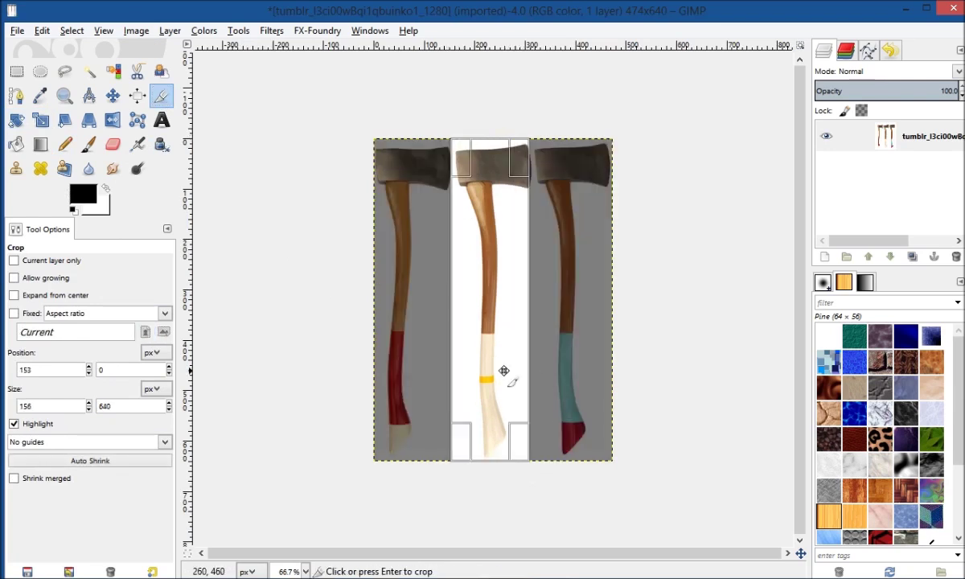
key("1")
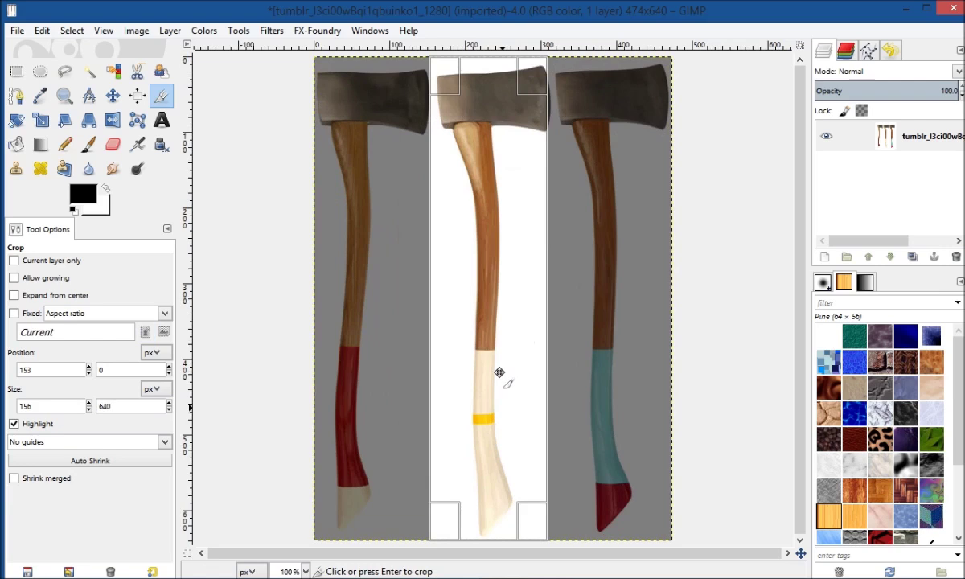
left_click_drag(529, 336, 539, 337)
left_click_drag(453, 339, 454, 337)
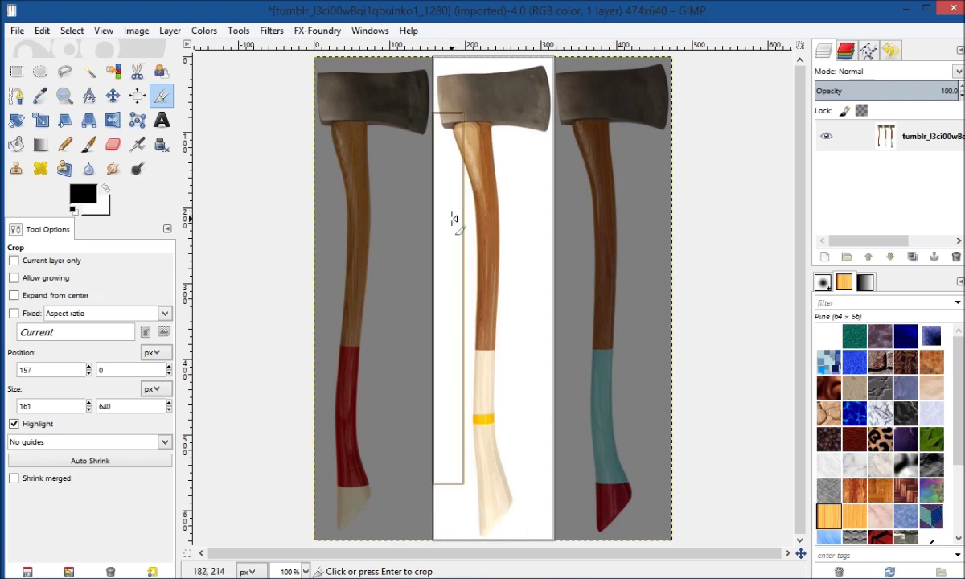
left_click_drag(455, 218, 454, 218)
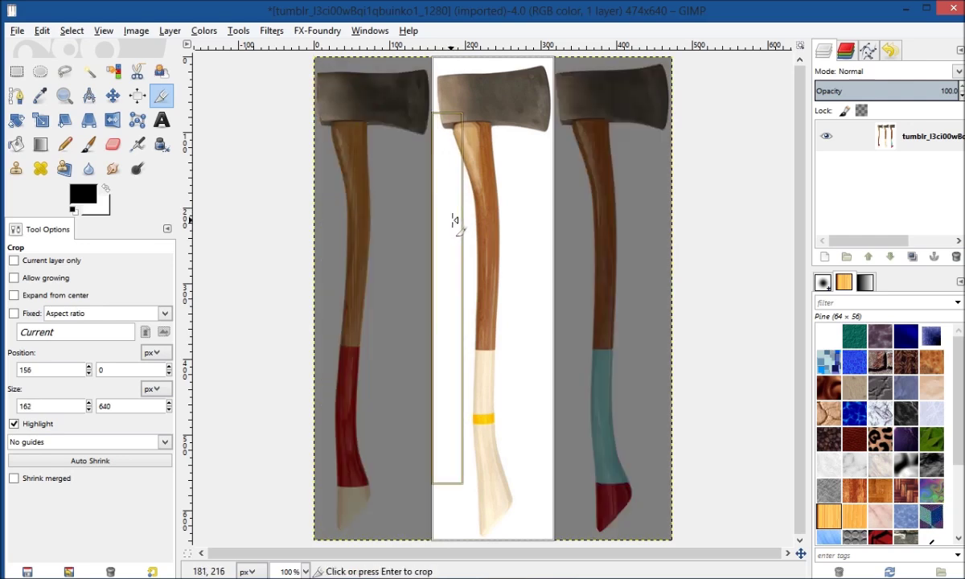
left_click_drag(498, 83, 499, 88)
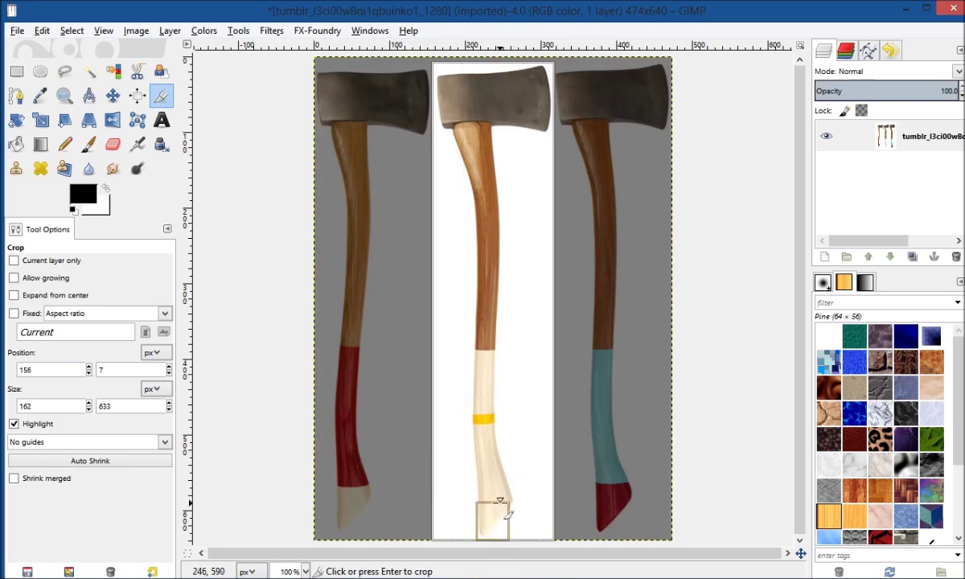
left_click_drag(497, 516, 498, 515)
left_click_drag(505, 522, 504, 519)
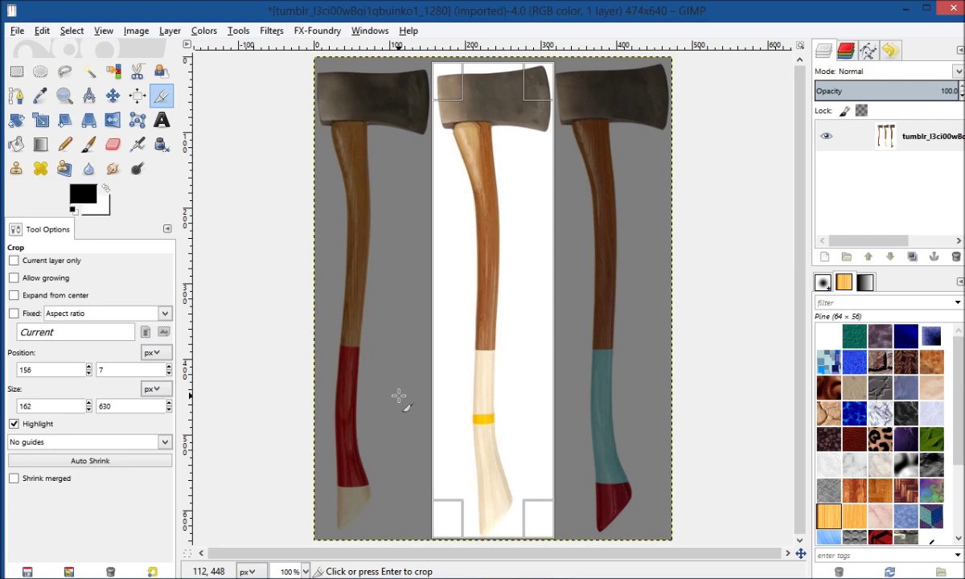
key("Return")
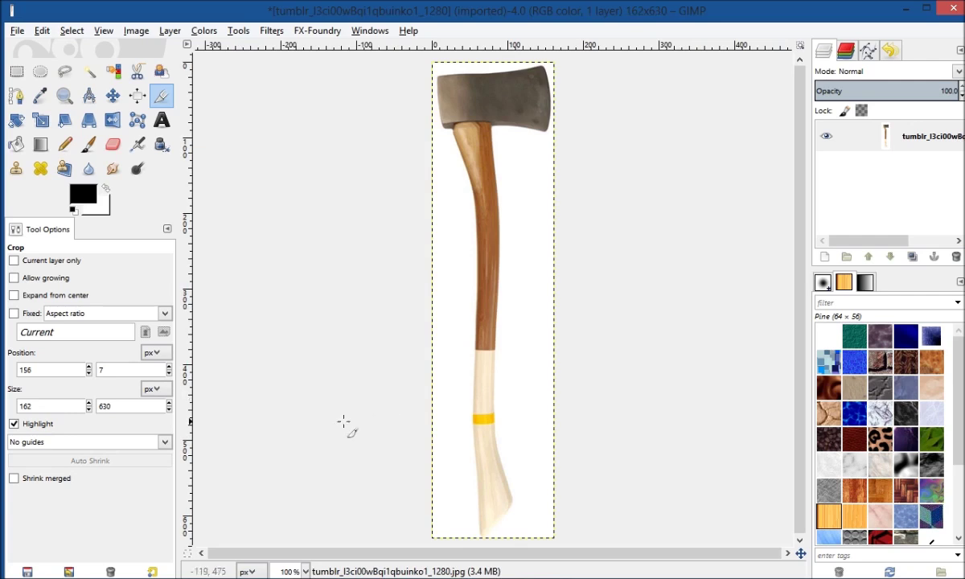
- Export the cropped image under the file name axe_ref.jpg
left_click(18, 33)
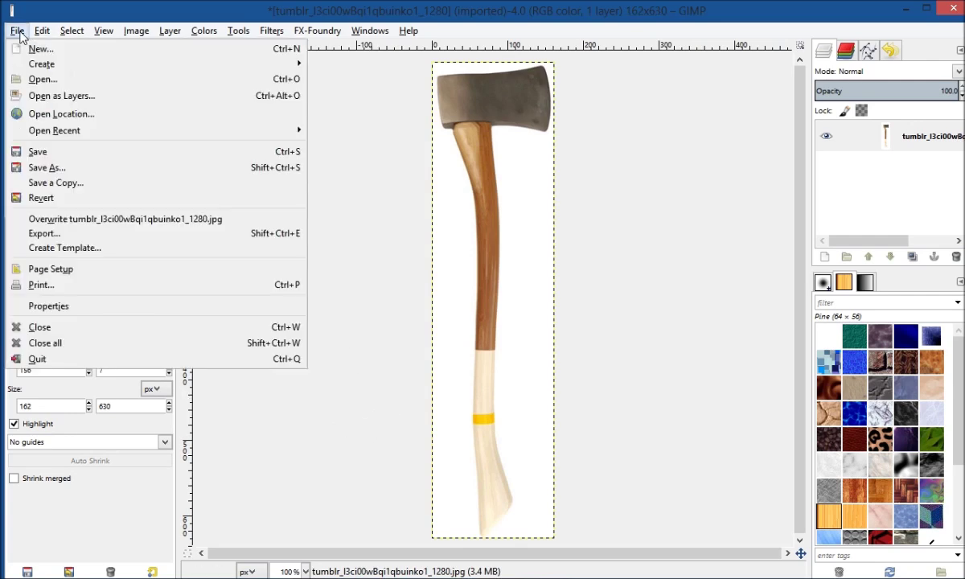
left_click(81, 237)
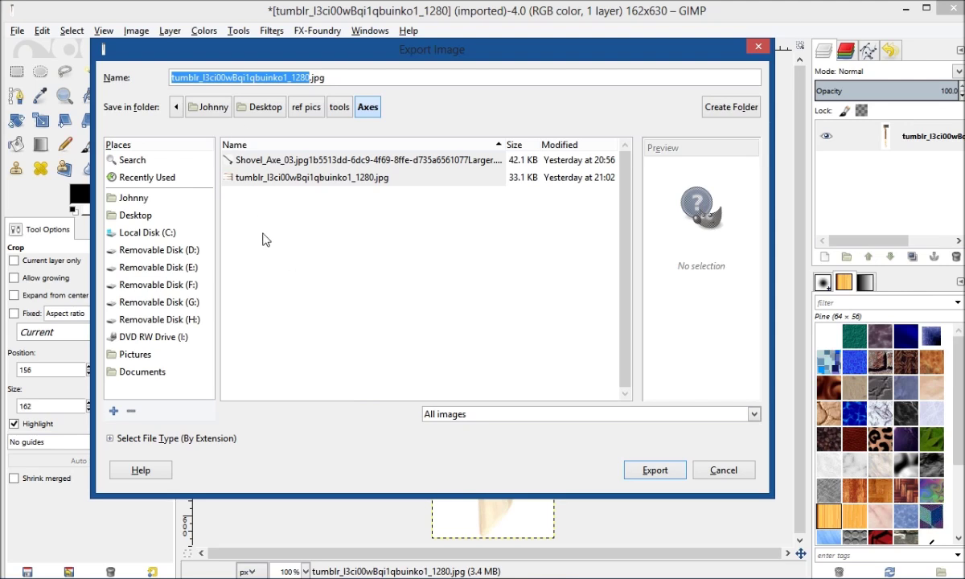
type("ax")
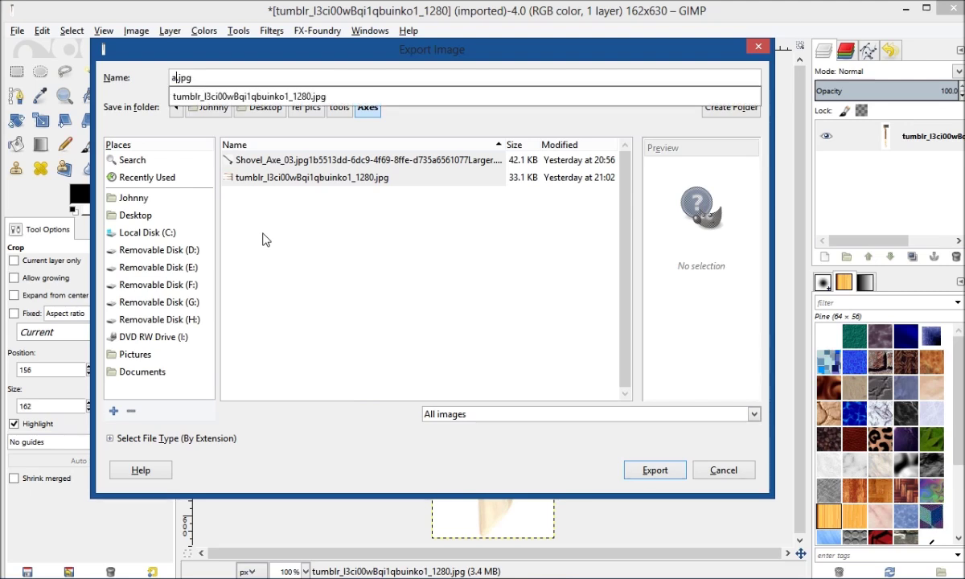
type("e")
key("BackSpace")
type("_ref")
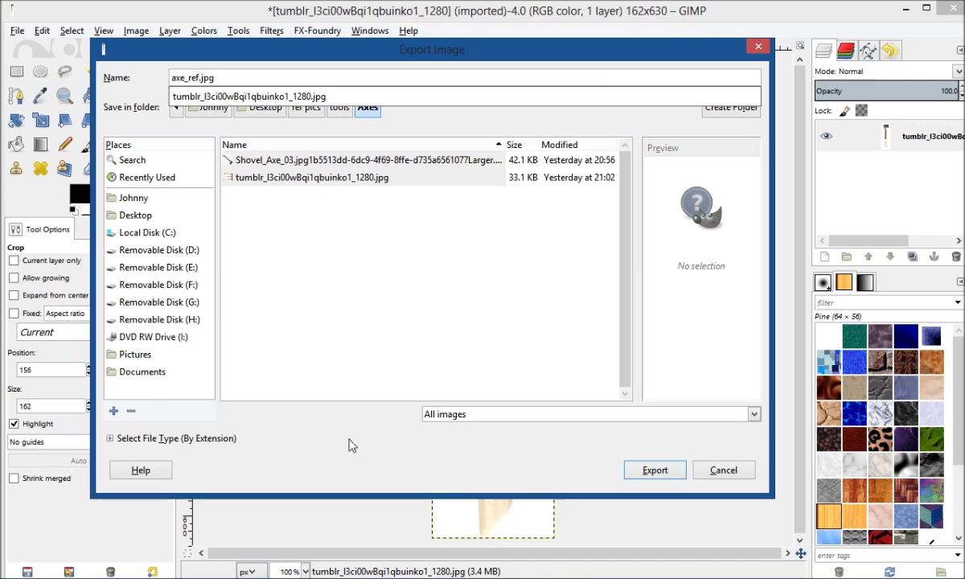
left_click(651, 476)
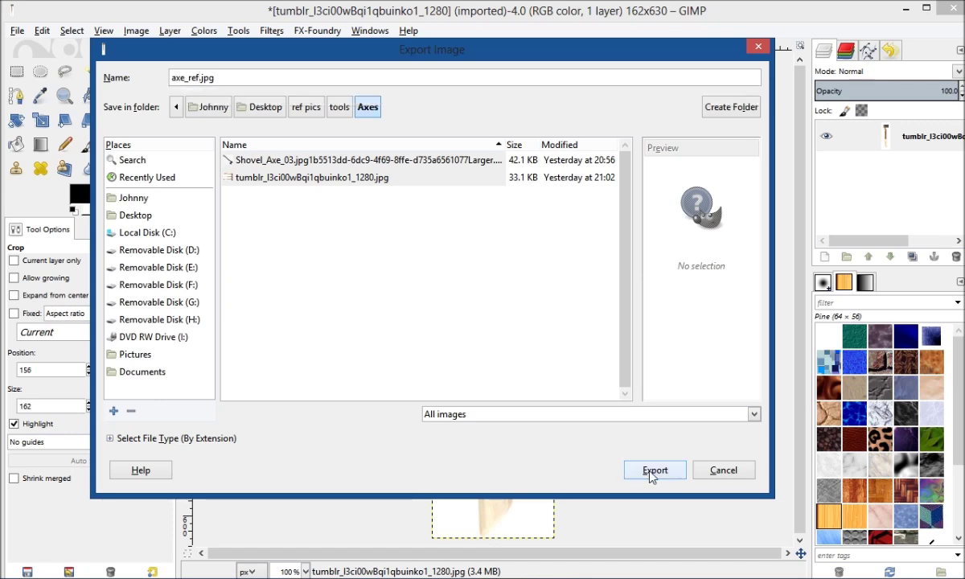
left_click(653, 470)
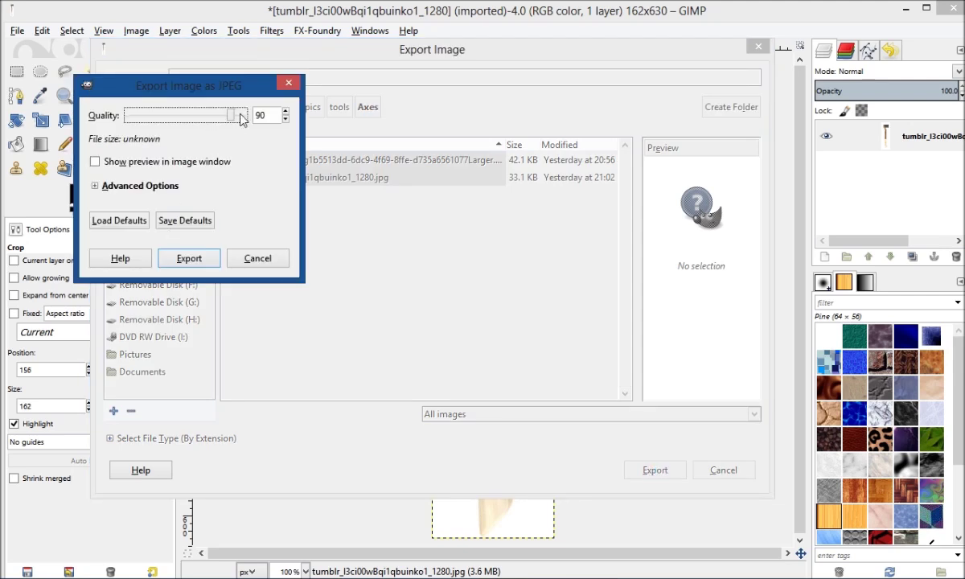
- Export at JPEG quality 100, then close the image without saving
left_click_drag(233, 118, 256, 121)
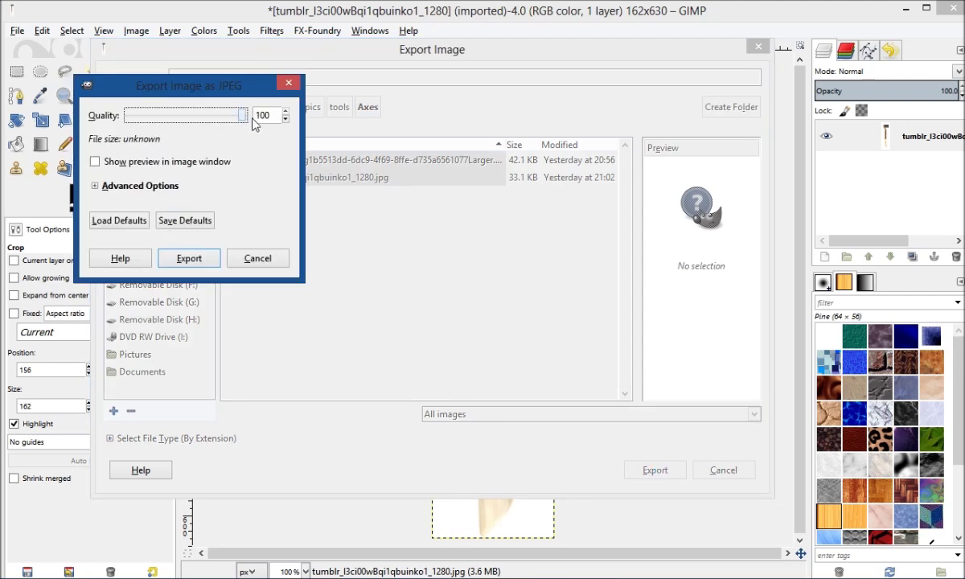
left_click(188, 259)
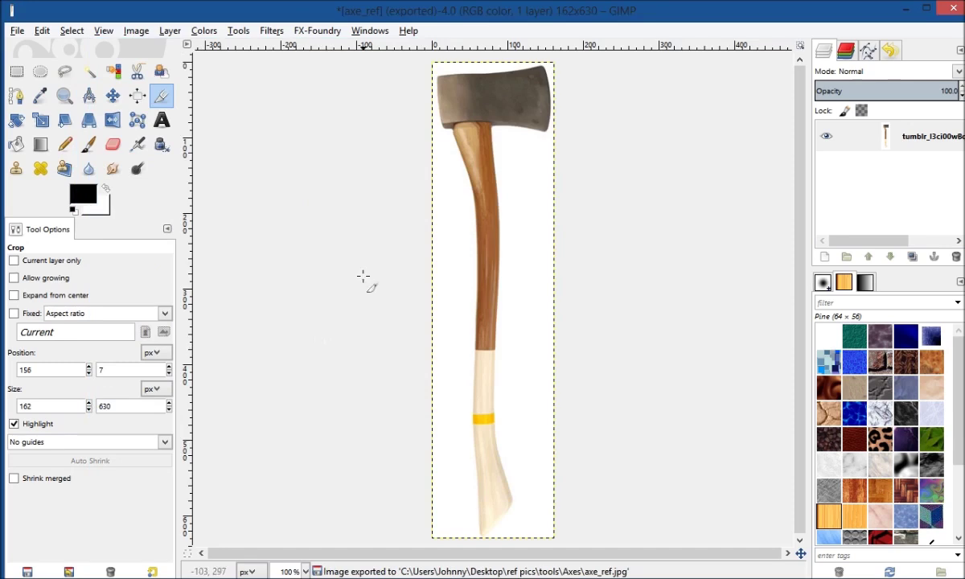
left_click(947, 13)
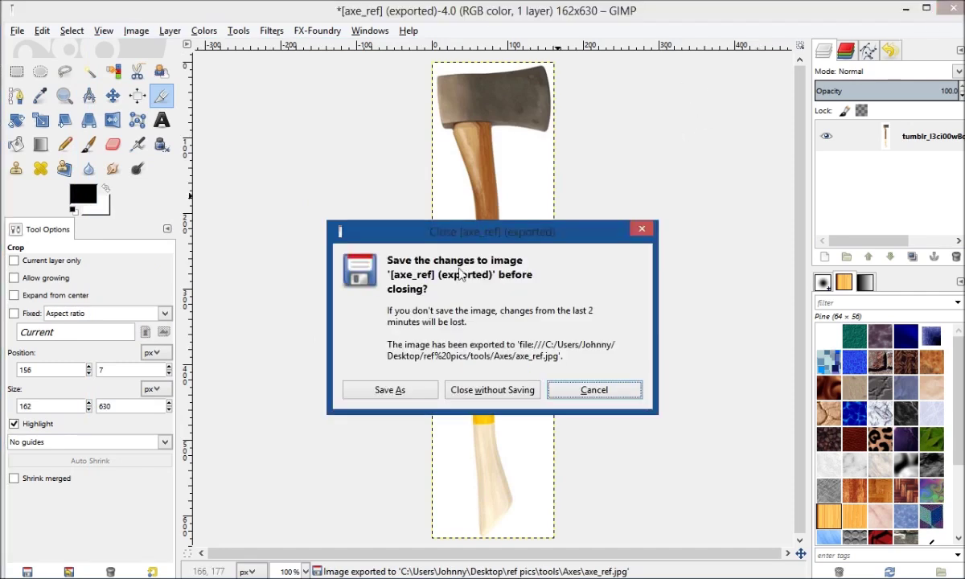
left_click(492, 390)
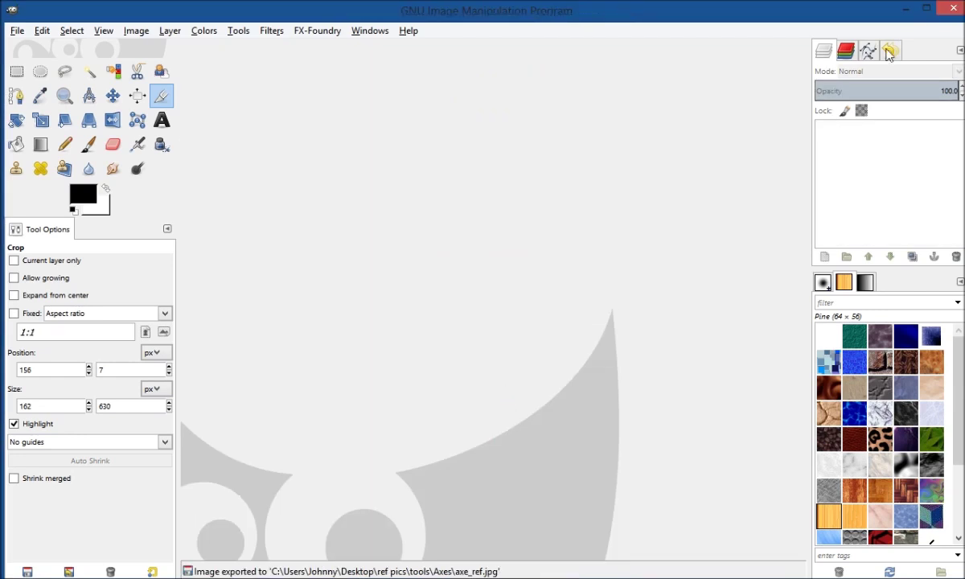
- Quit GIMP, return to Blender and delete the imported axe model
left_click(952, 14)
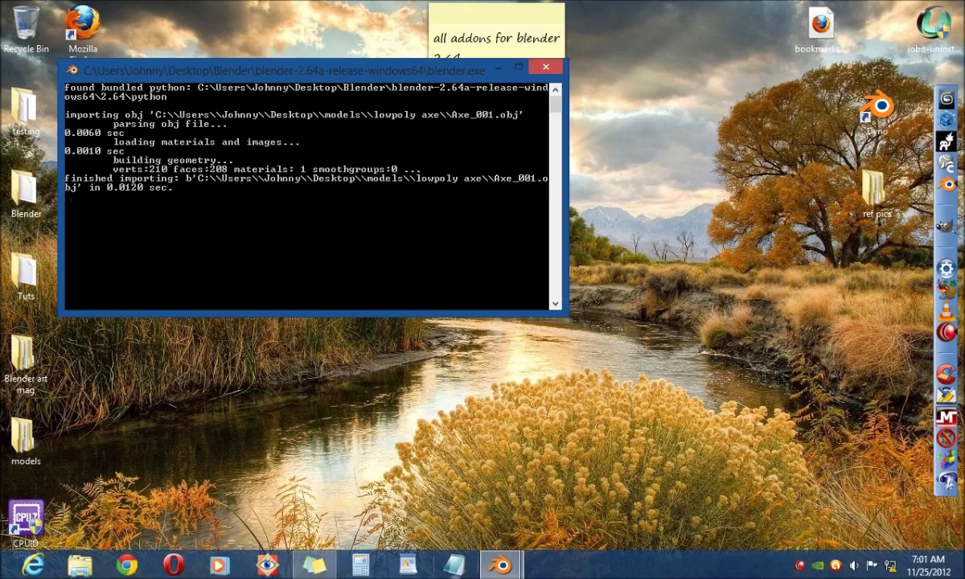
mouse_move(501, 565)
left_click(600, 500)
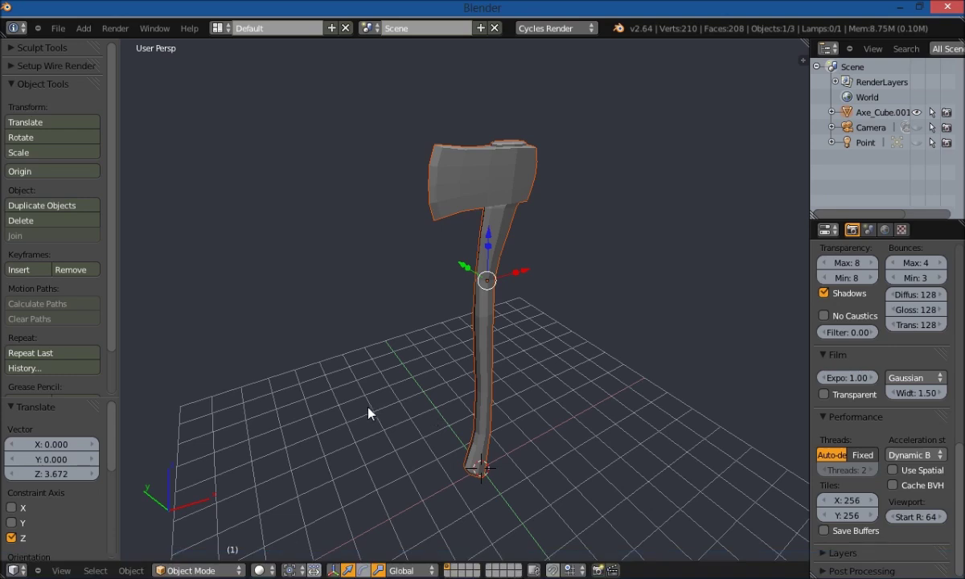
key("Delete")
middle_click_drag(369, 413, 415, 393)
- Reload the start-up file for a fresh scene with the default cube
left_click(60, 29)
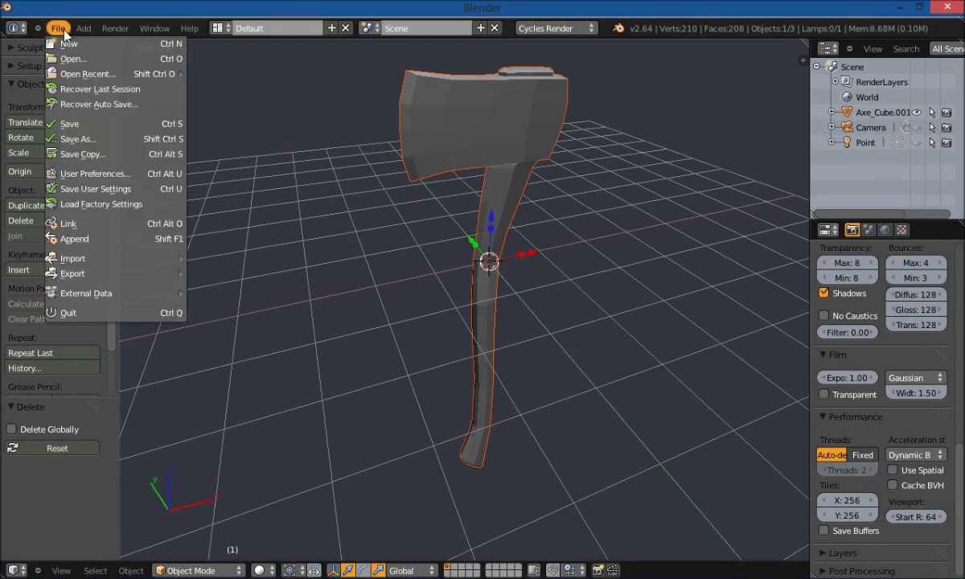
left_click(65, 44)
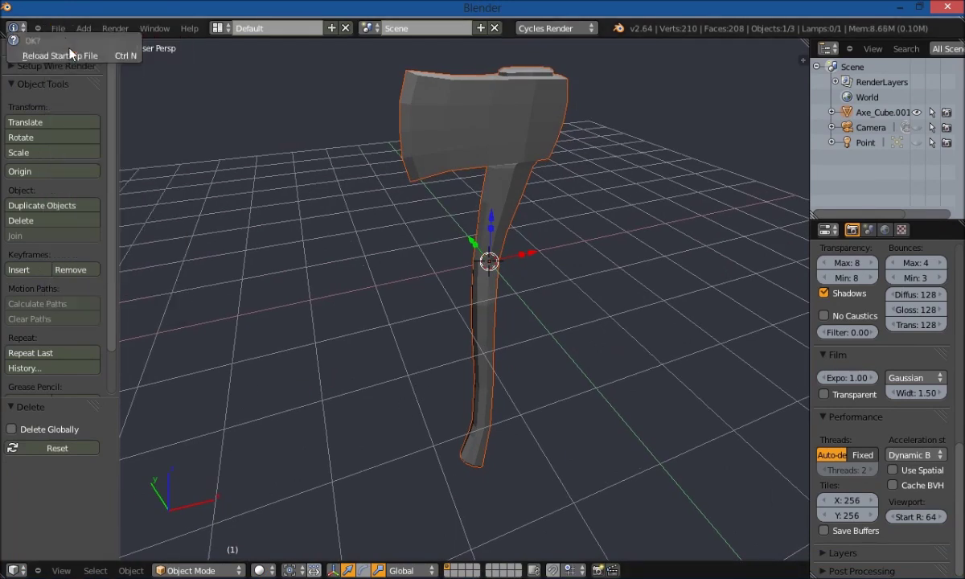
left_click(70, 56)
middle_click_drag(334, 334, 354, 352)
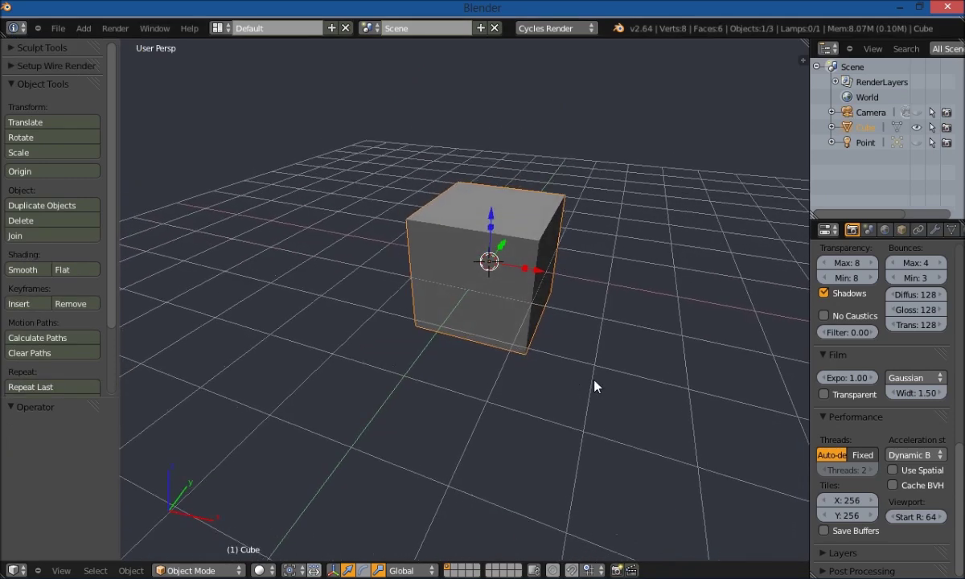
- Show the sidebar and enable Background Images in the viewport
key("n")
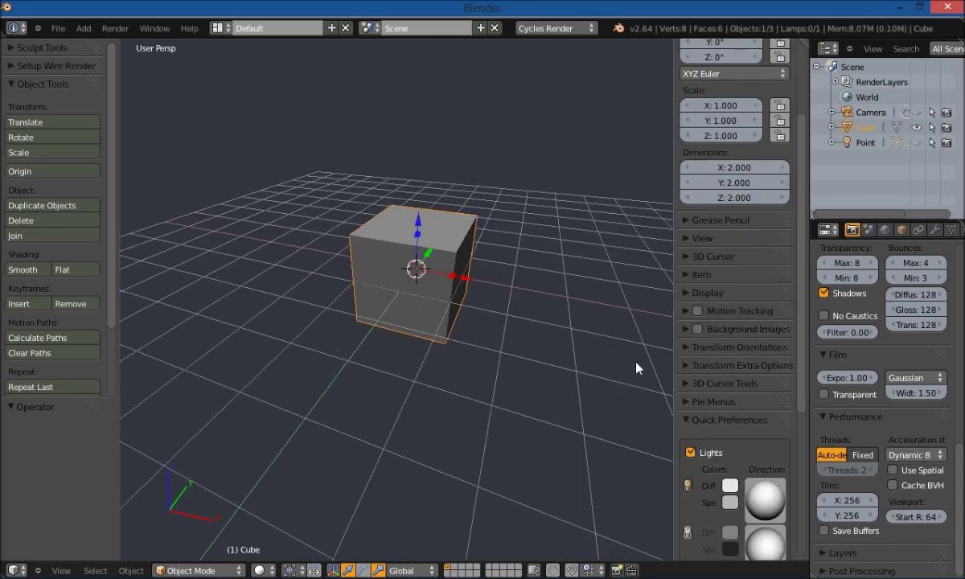
left_click(688, 425)
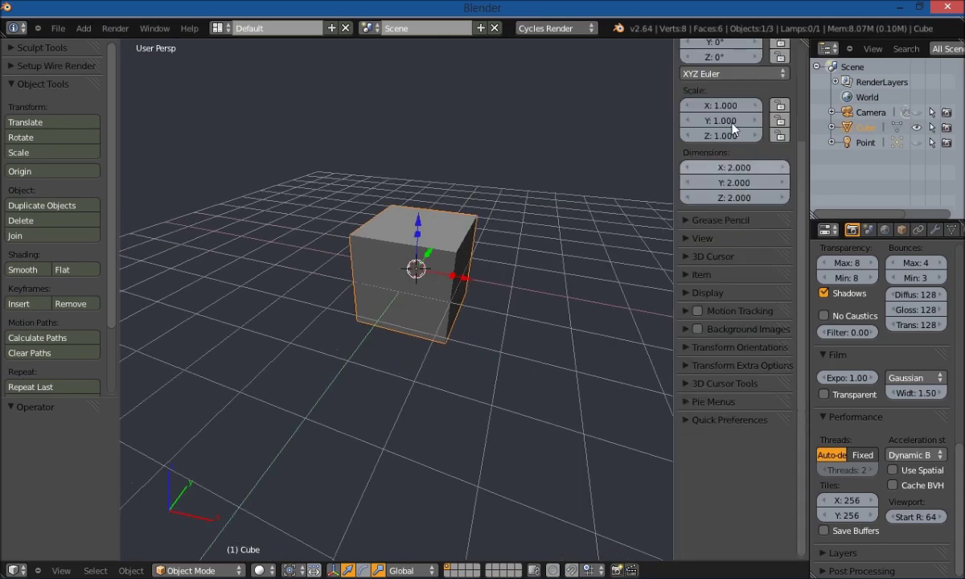
scroll(766, 296, "up", 3)
scroll(767, 296, "up", 2)
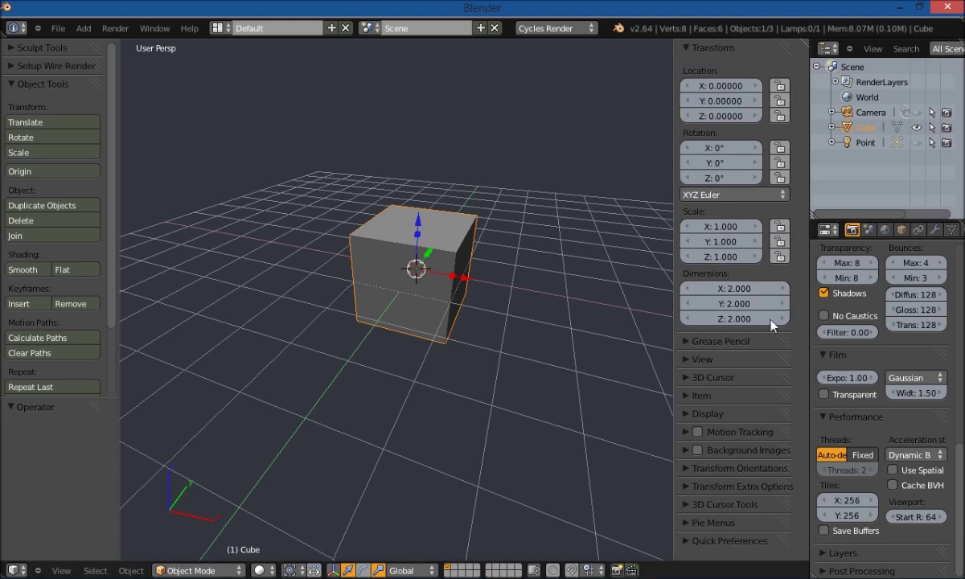
left_click(753, 451)
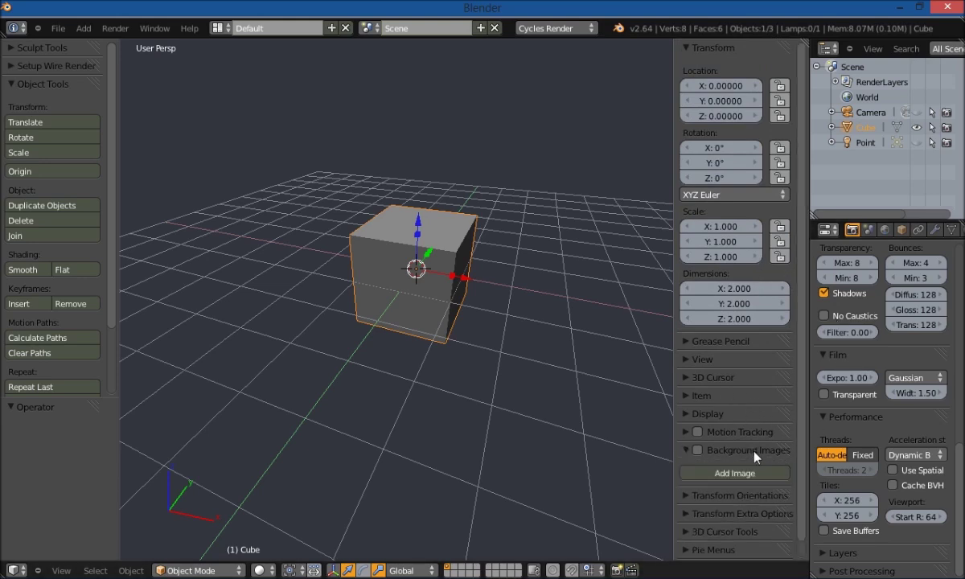
scroll(755, 447, "down", 1)
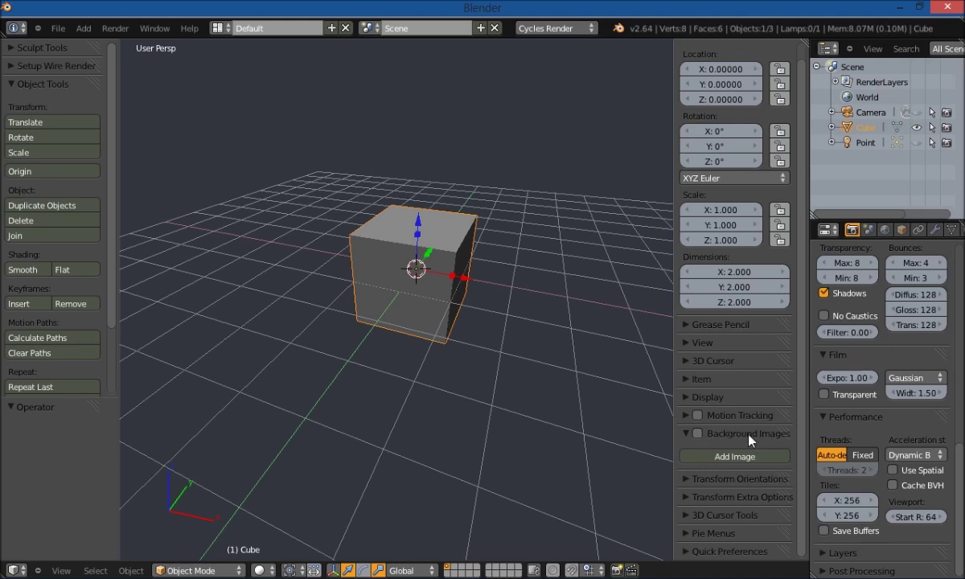
left_click(697, 434)
- Add an empty background image slot with its axis set to Front
left_click(734, 457)
scroll(747, 386, "down", 2)
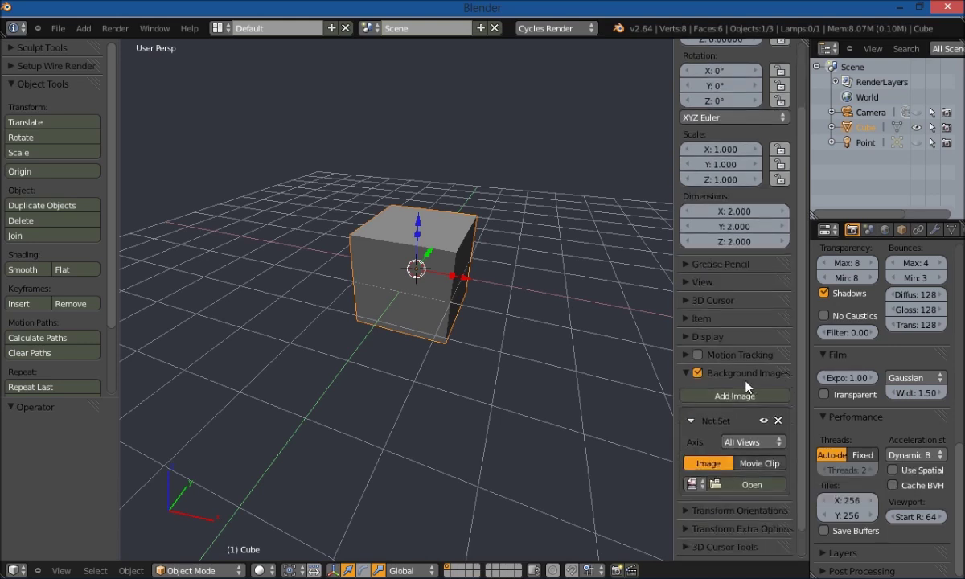
scroll(747, 386, "down", 1)
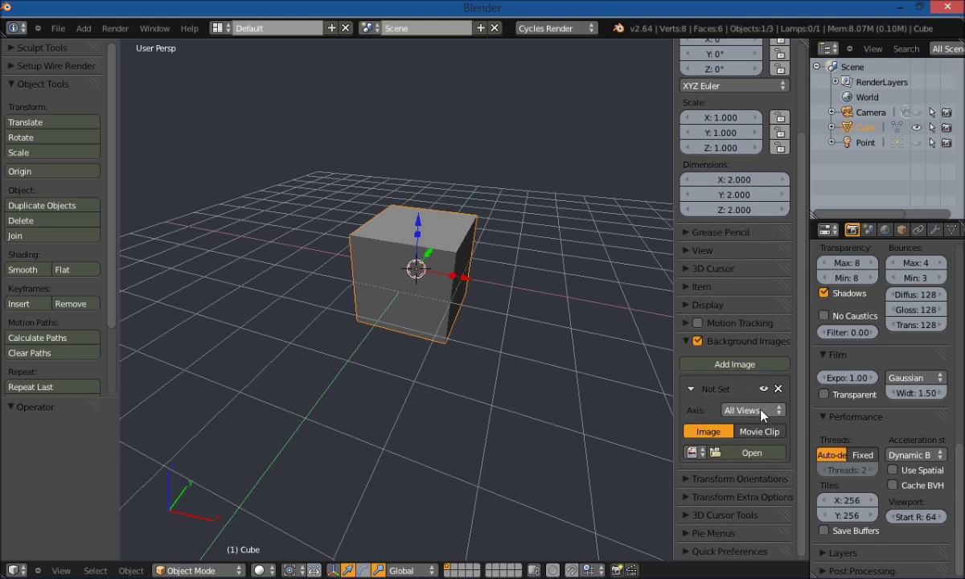
left_click(753, 411)
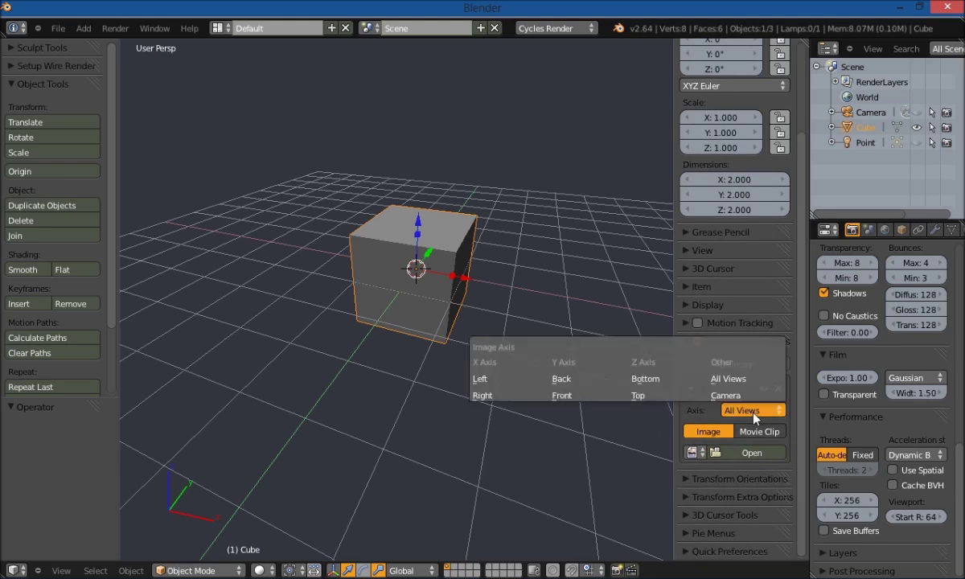
left_click(575, 397)
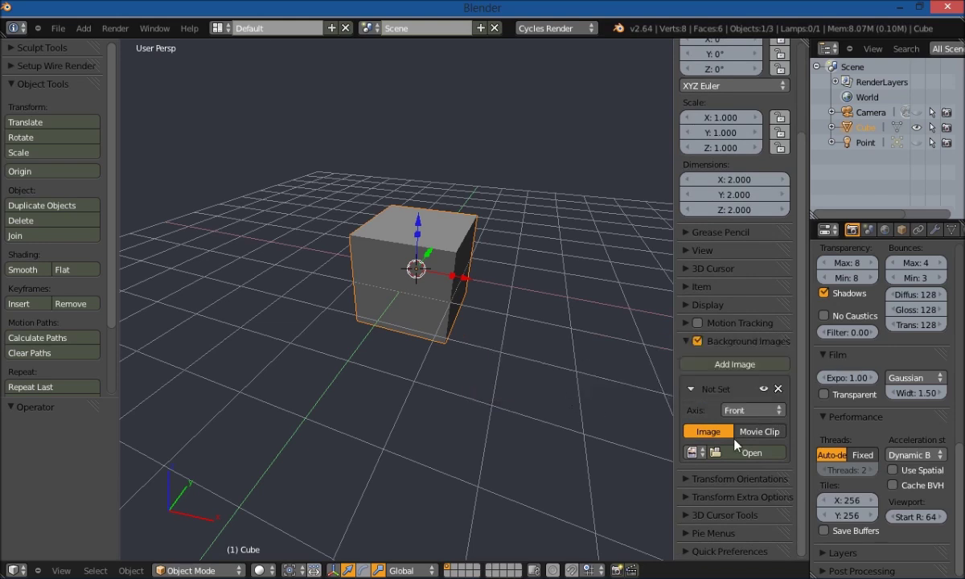
- Load axe_ref.jpg from Desktop > ref pics > tools > Axes into the background slot
left_click(748, 456)
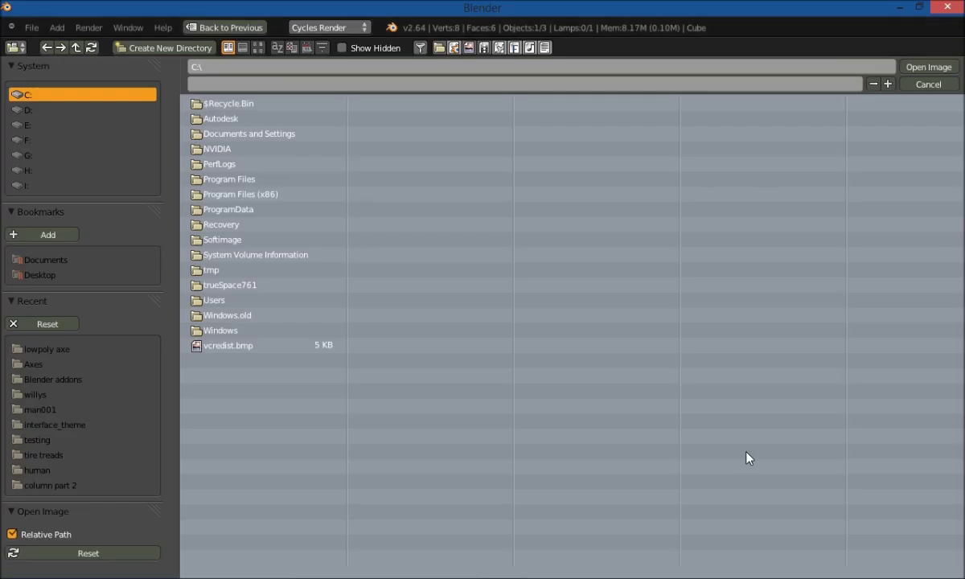
left_click(41, 276)
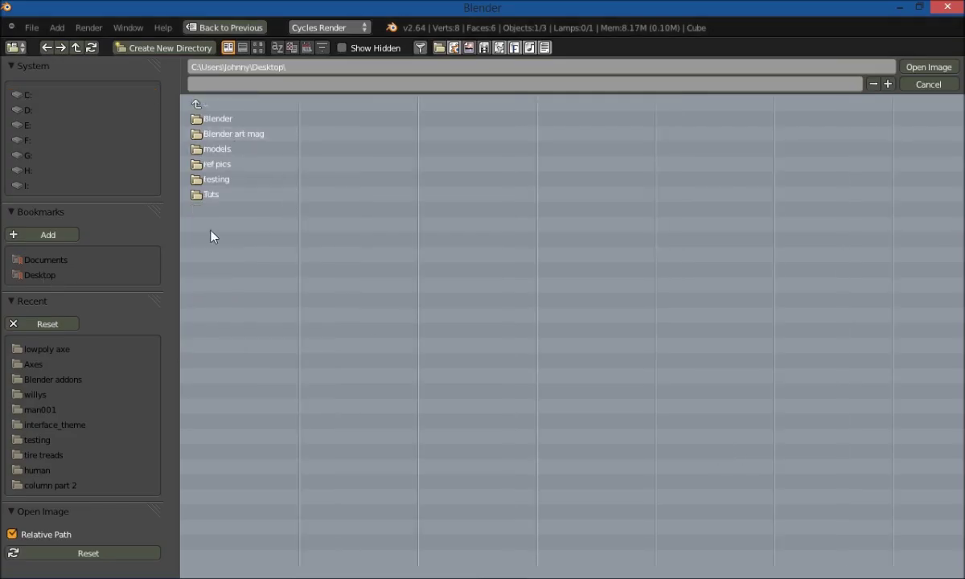
left_click(216, 166)
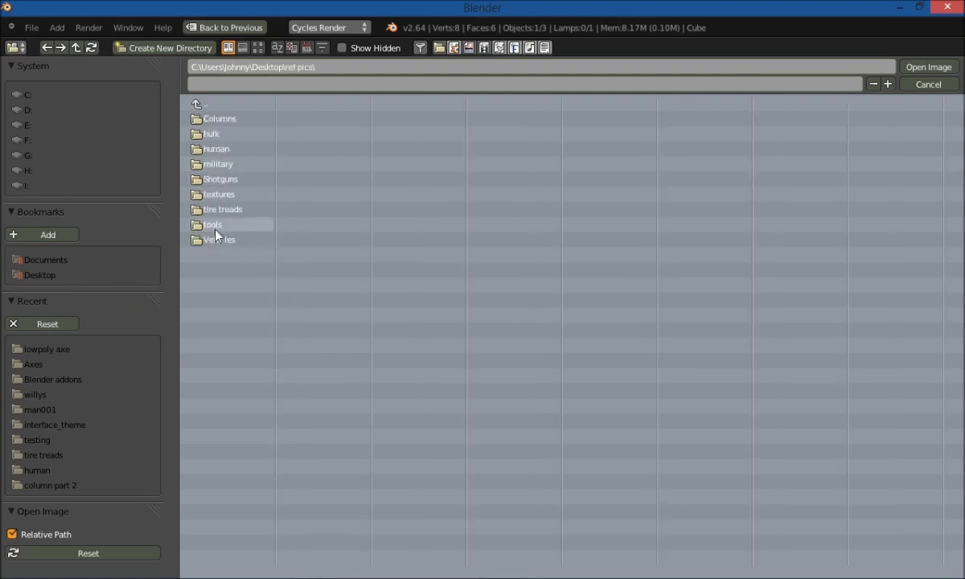
left_click(214, 227)
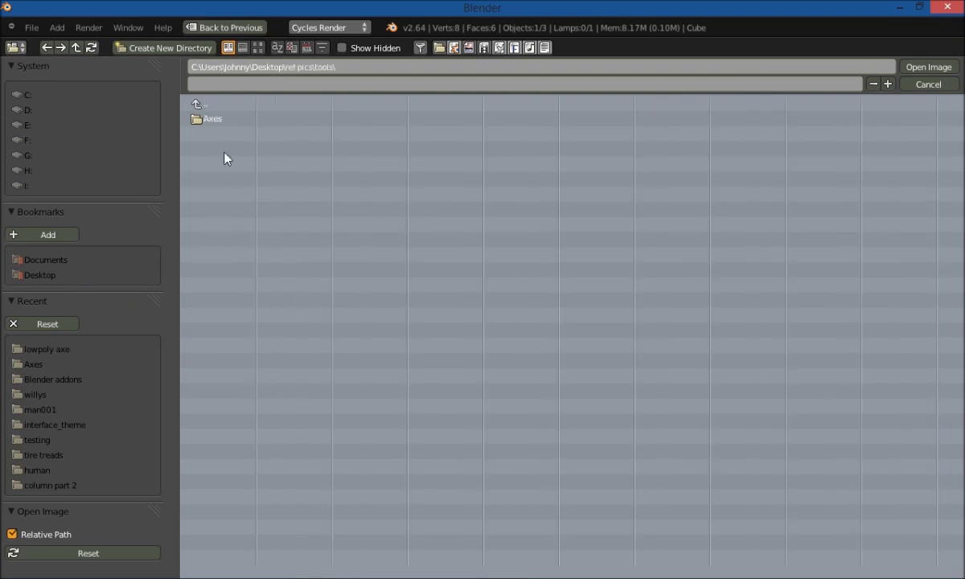
left_click(203, 119)
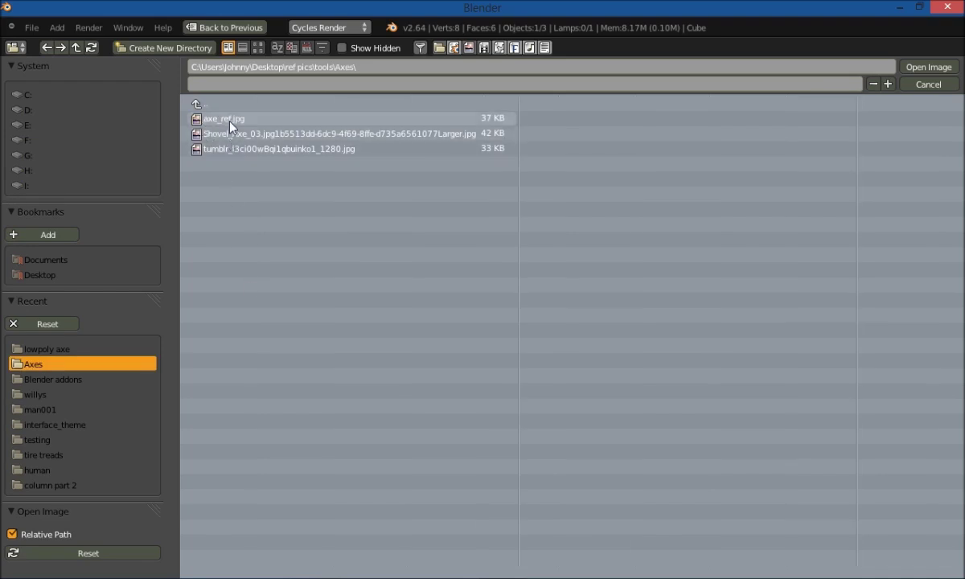
left_click(230, 121)
left_click(907, 66)
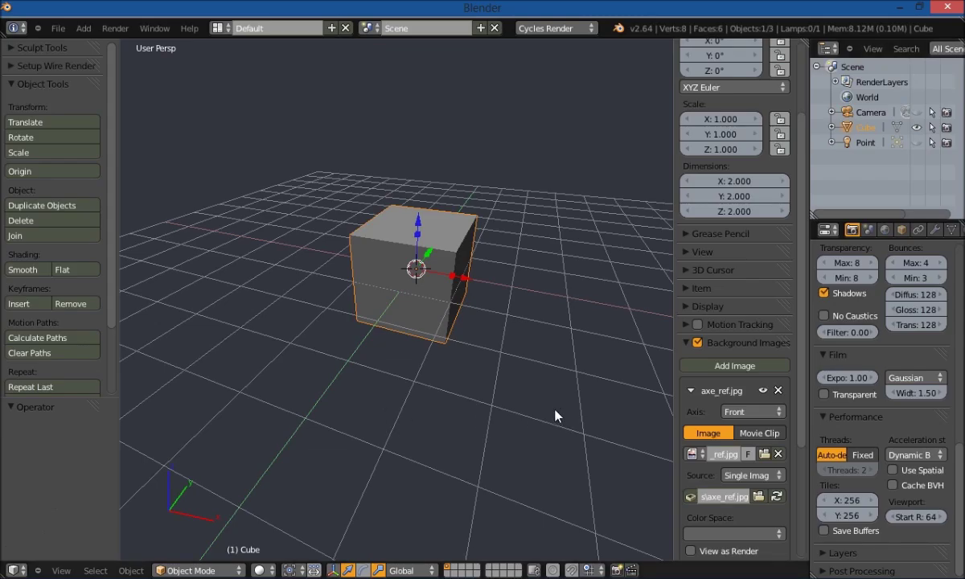
- Hide the sidebar and switch to an orthographic Front view, zoomed out
key("n")
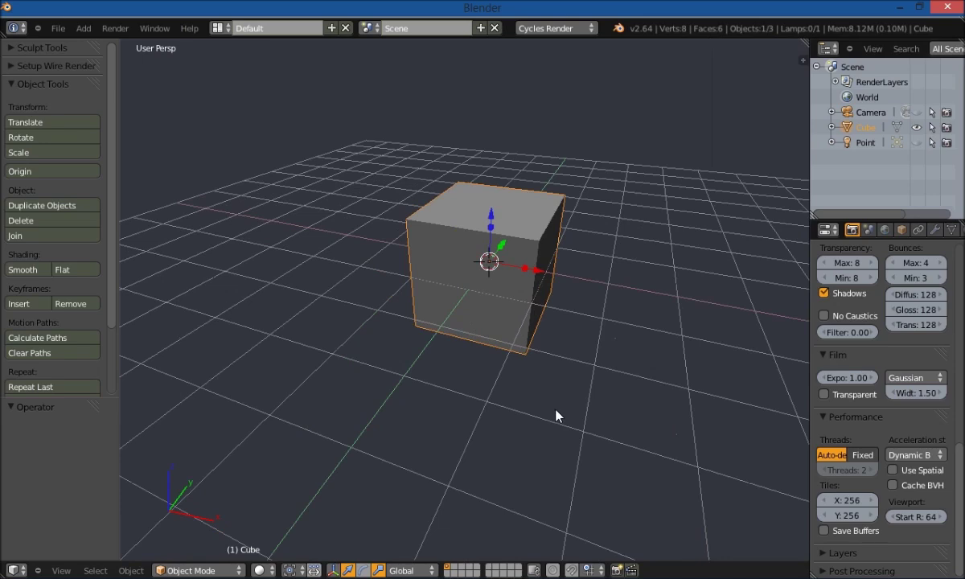
key("q")
left_click(600, 389)
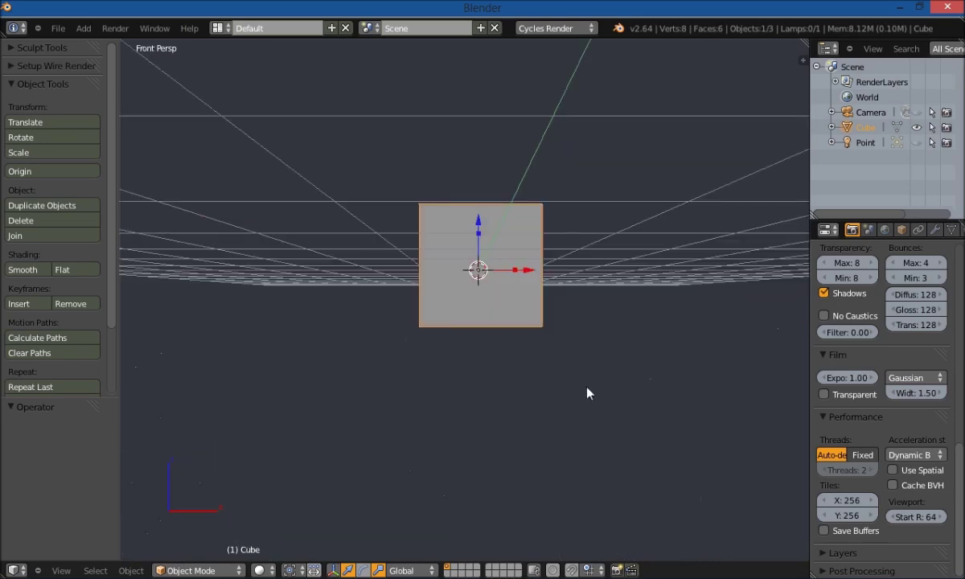
key("KP_5")
scroll(537, 403, "down", 5)
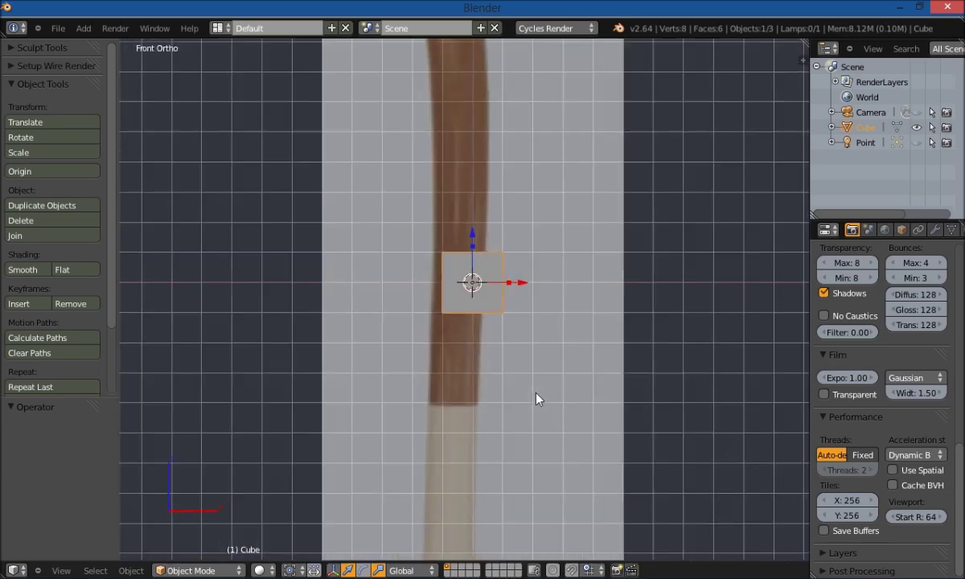
scroll(536, 398, "down", 2)
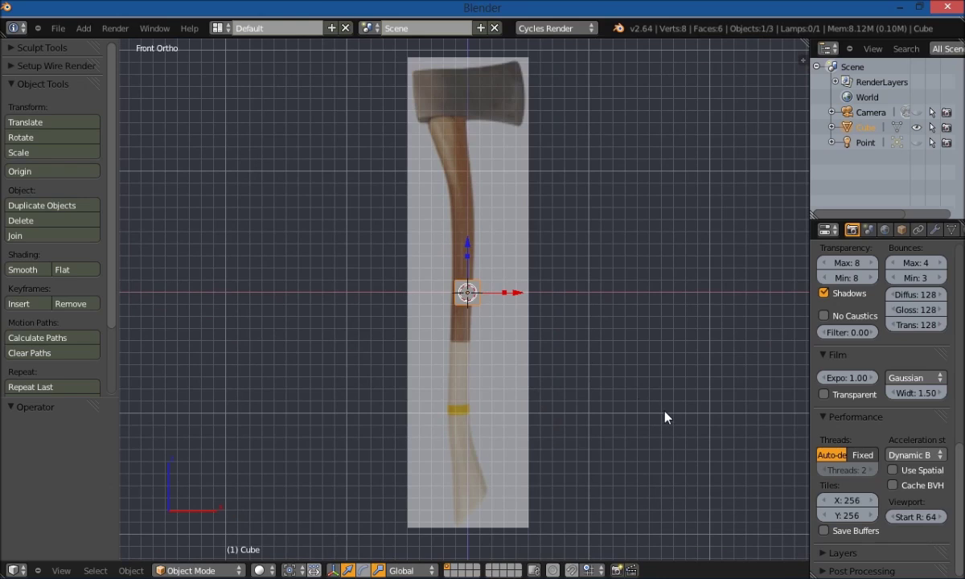
- Set the background reference opacity to 1.000, then hide the sidebar and zoom in
key("n")
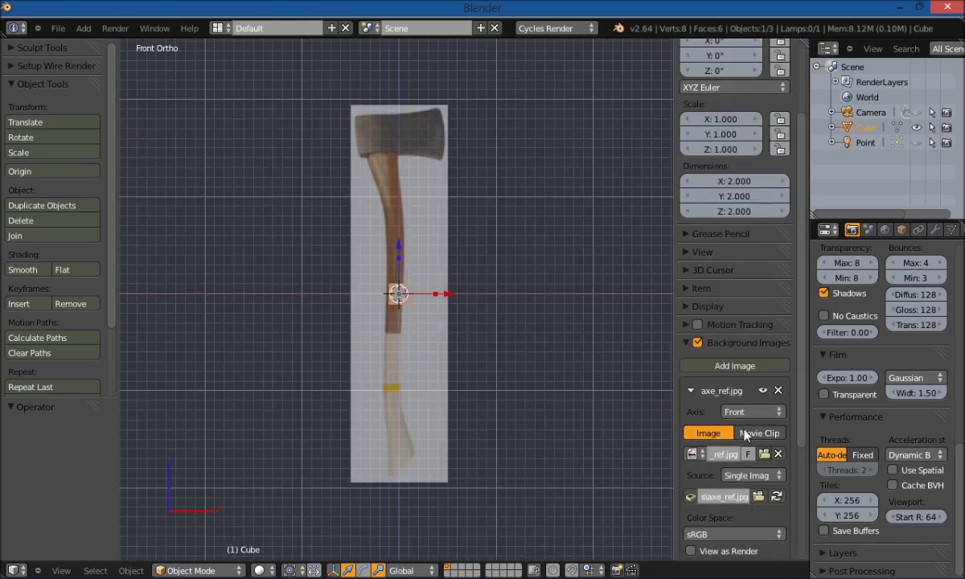
scroll(723, 398, "down", 3)
scroll(724, 402, "down", 4)
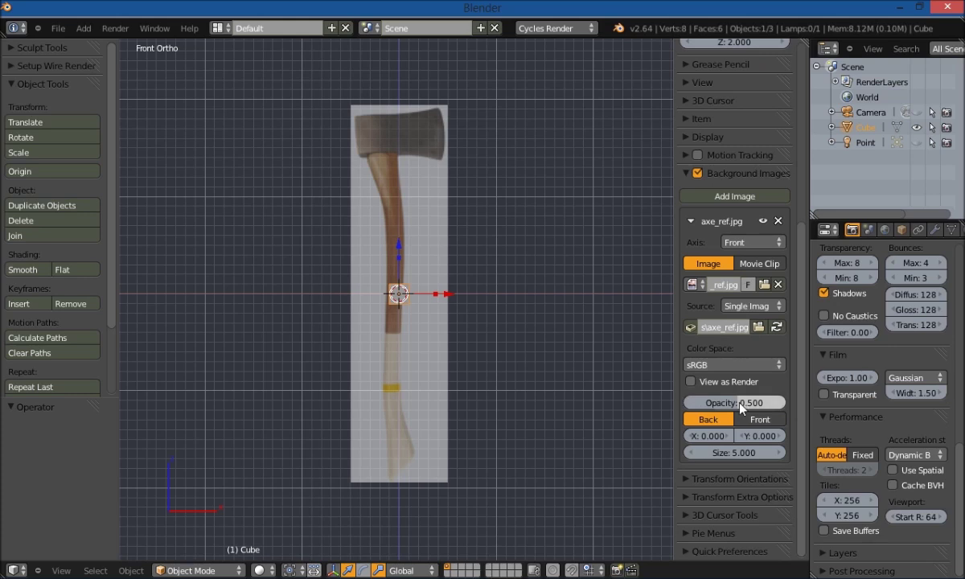
left_click(740, 403)
type("1")
key("Return")
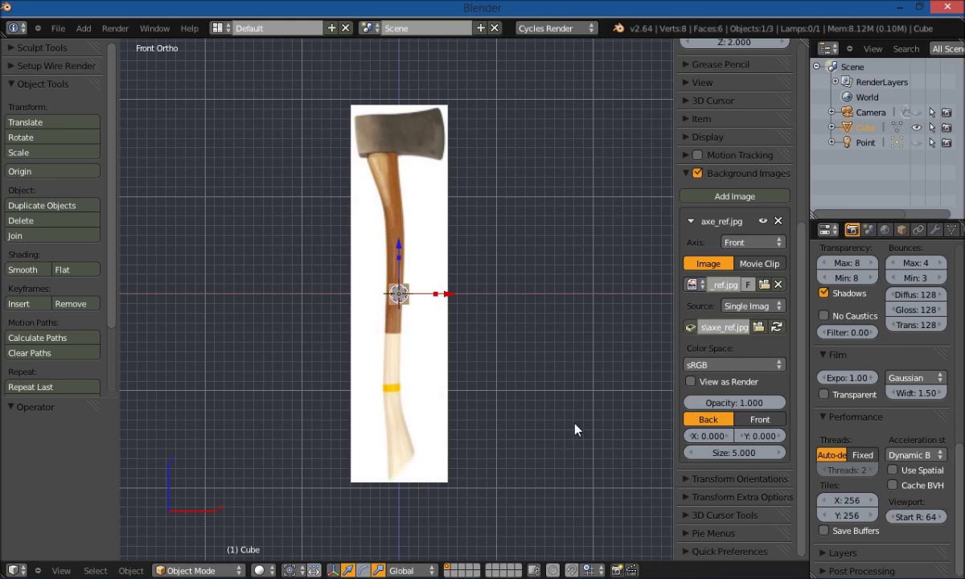
key("n")
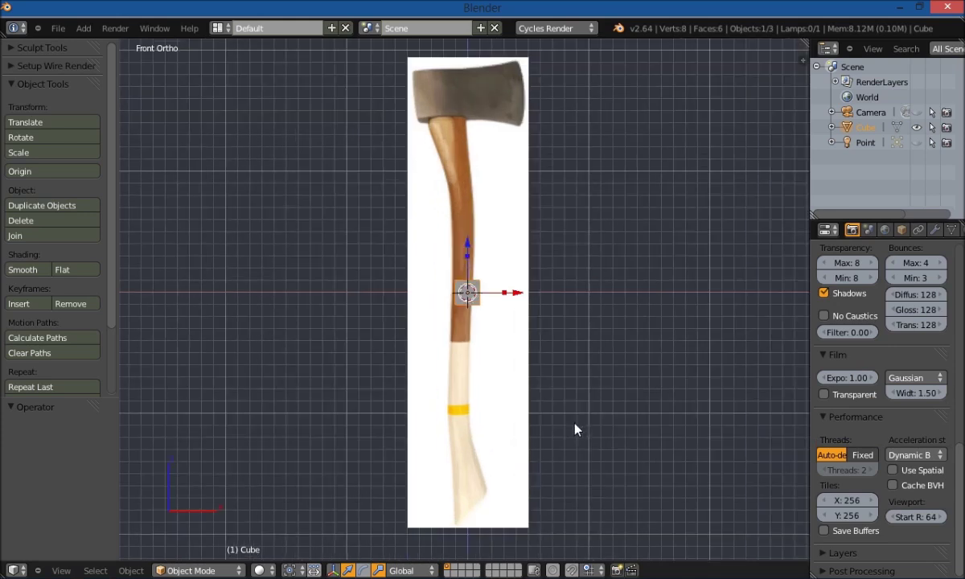
scroll(547, 408, "up", 1)
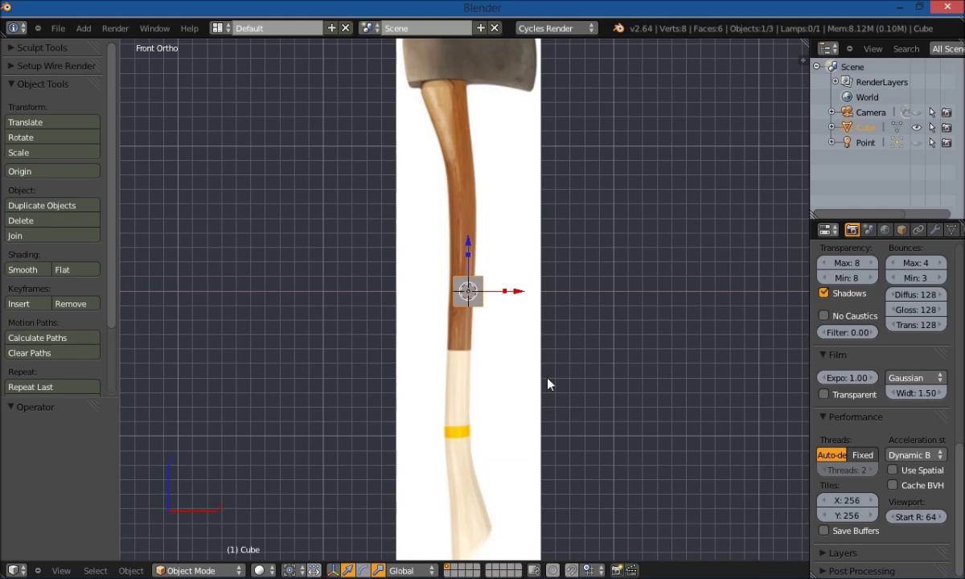
scroll(547, 406, "up", 4, "shift")
scroll(552, 506, "up", 1, "shift")
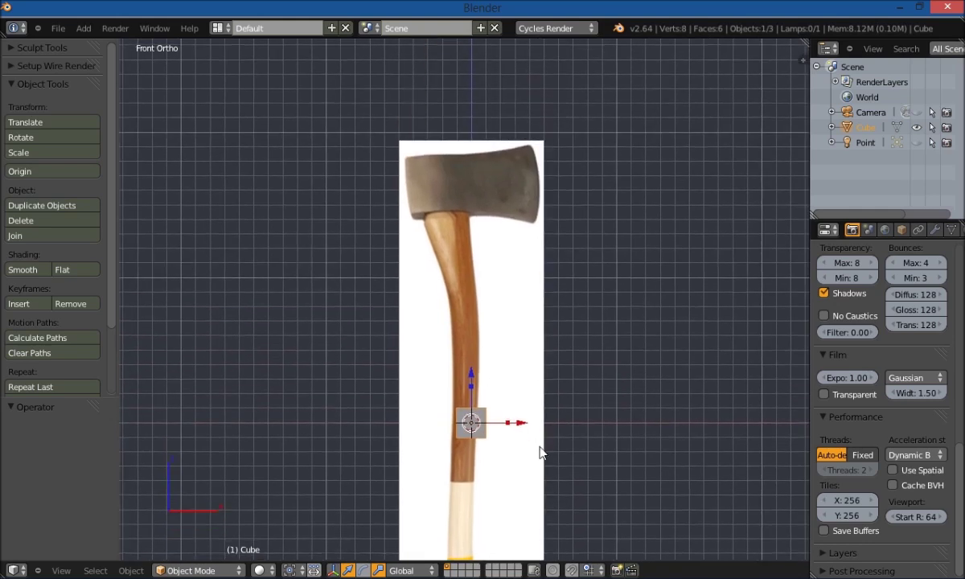
- Move the cube onto the axe head in the reference and zoom in
key("g")
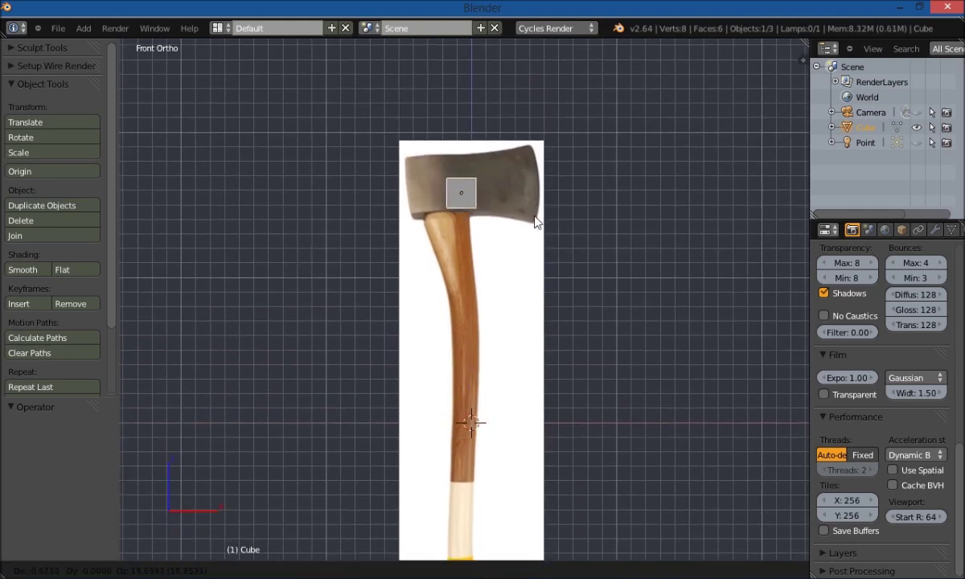
left_click(561, 180)
scroll(466, 297, "up", 2)
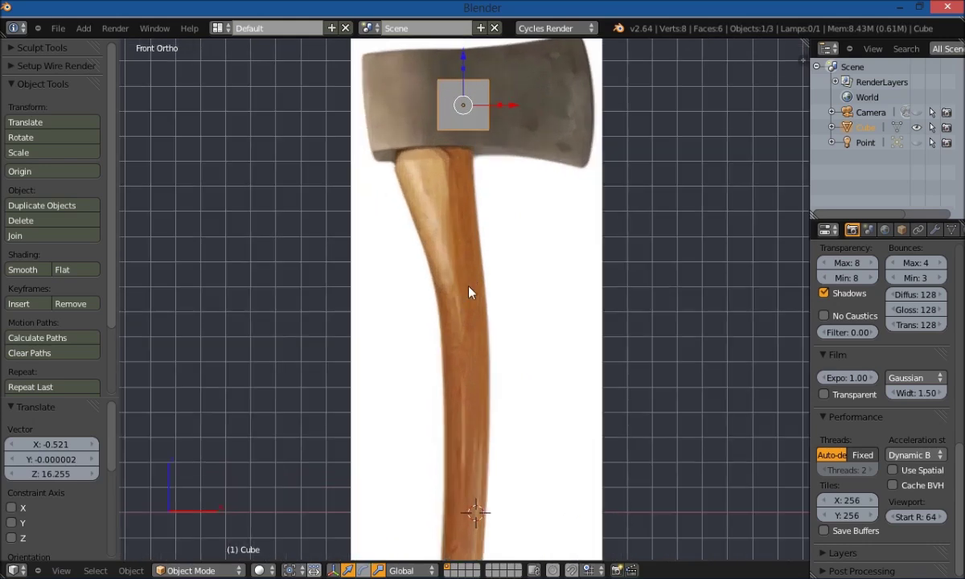
scroll(453, 431, "up", 5, "shift")
scroll(444, 394, "up", 1)
scroll(442, 393, "up", 2)
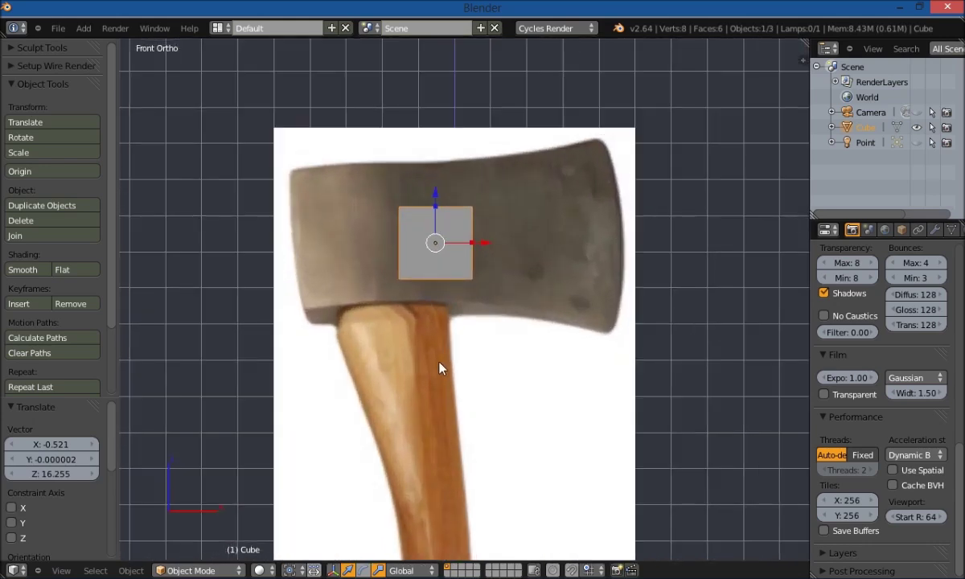
scroll(439, 386, "up", 2, "shift")
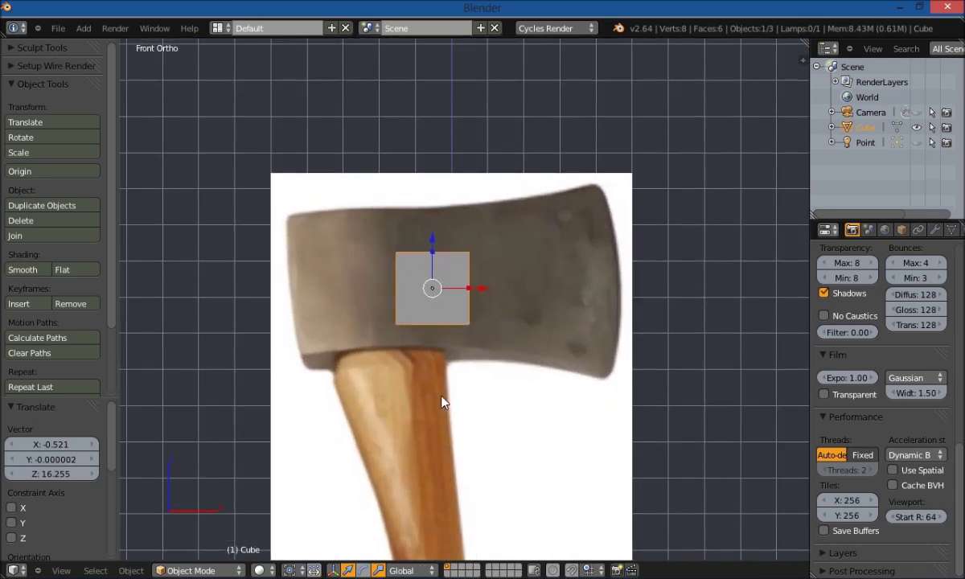
- Scale the cube along X into a wide slab and adjust it to cover the axe head
key("s")
key("x")
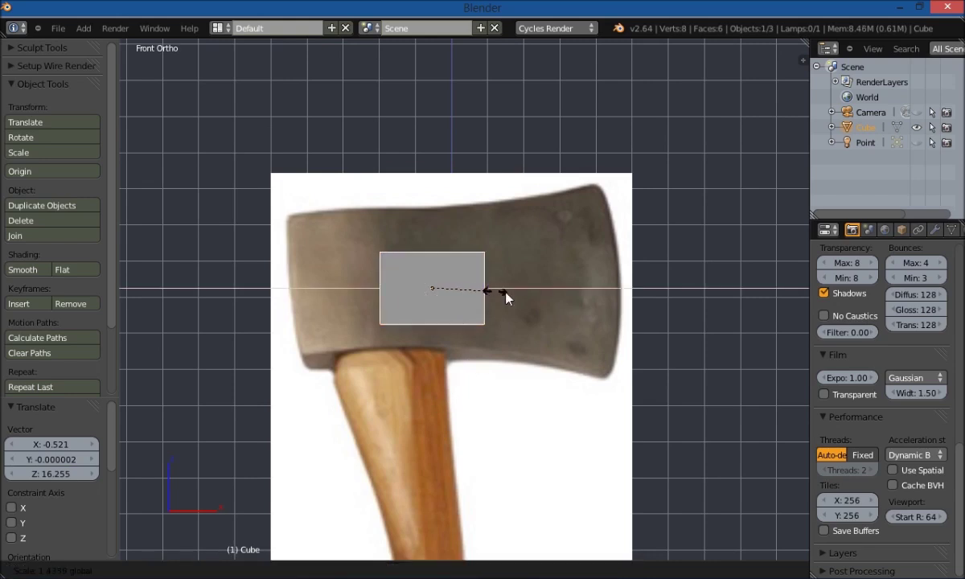
left_click(563, 304)
left_click_drag(485, 293, 520, 294)
left_click_drag(466, 256, 465, 217)
left_click_drag(502, 267, 508, 273)
mouse_move(455, 220)
left_mouse_down()
mouse_move(455, 240)
mouse_move(454, 222)
mouse_move(455, 232)
left_mouse_up()
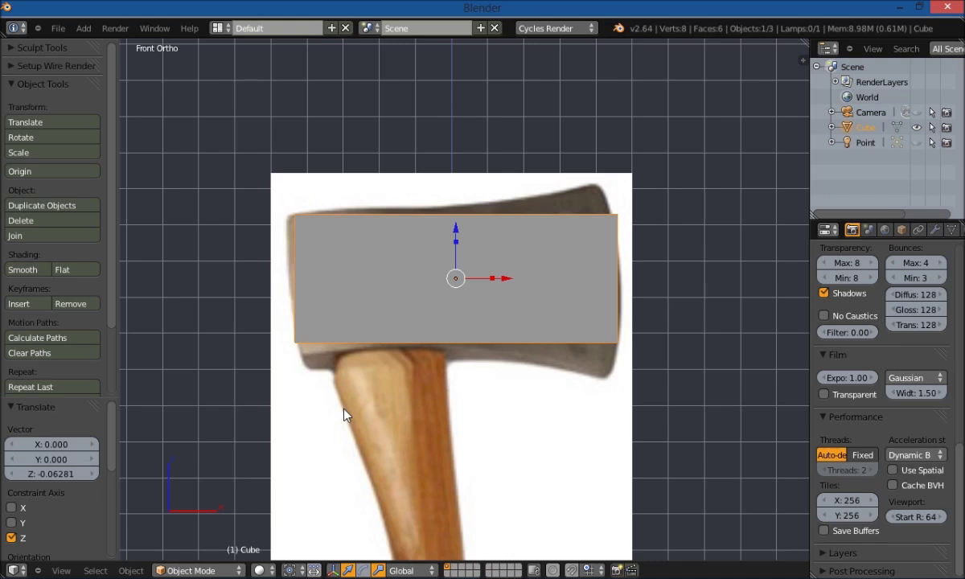
- Show the slab in wireframe and enter Edit Mode with vertex selection
key("z")
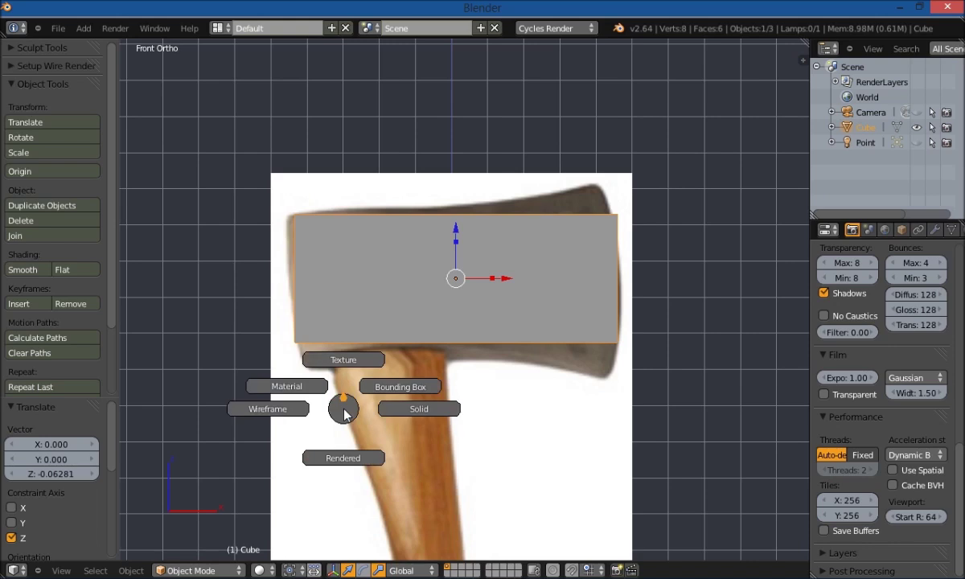
left_click(276, 410)
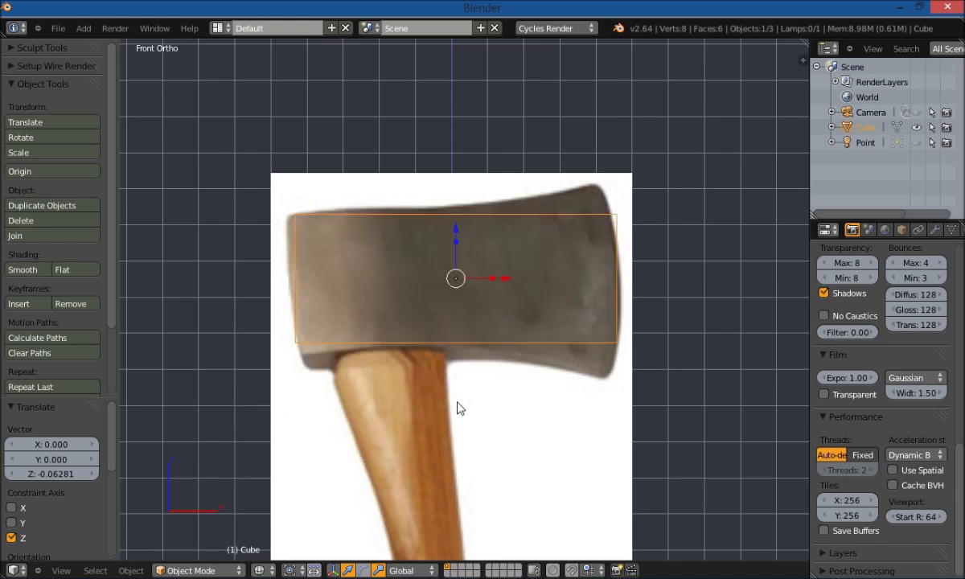
key("Tab")
left_click(519, 401)
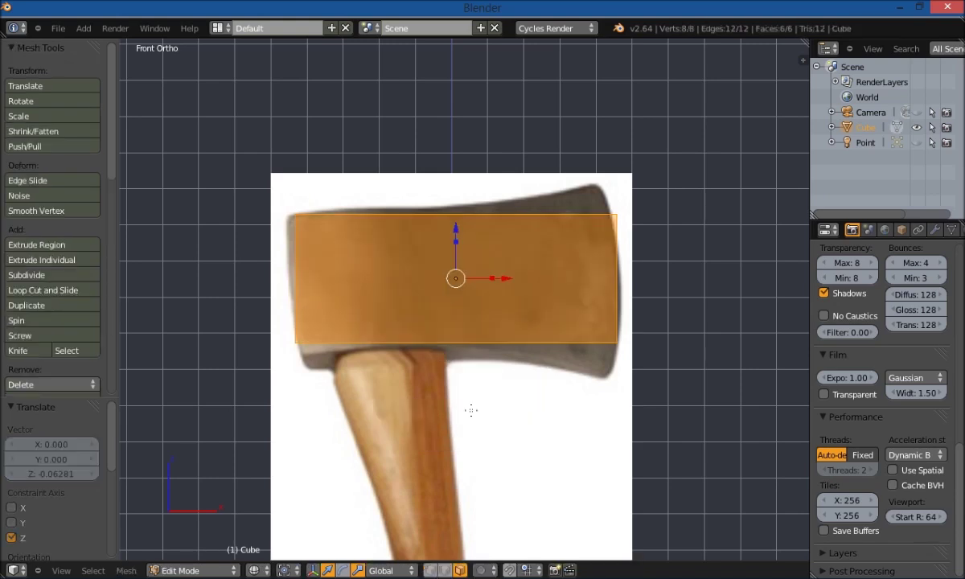
key("a")
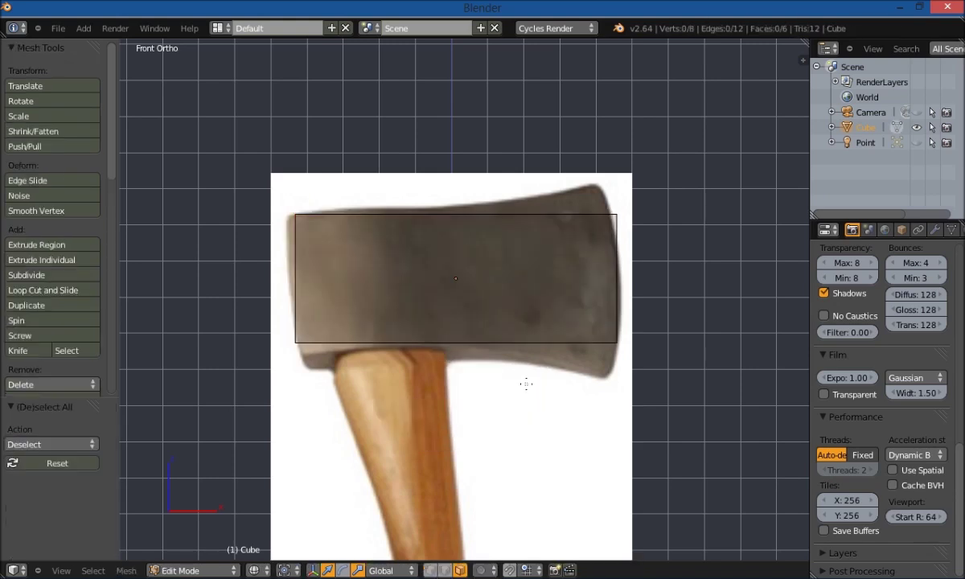
key("ctrl+Tab")
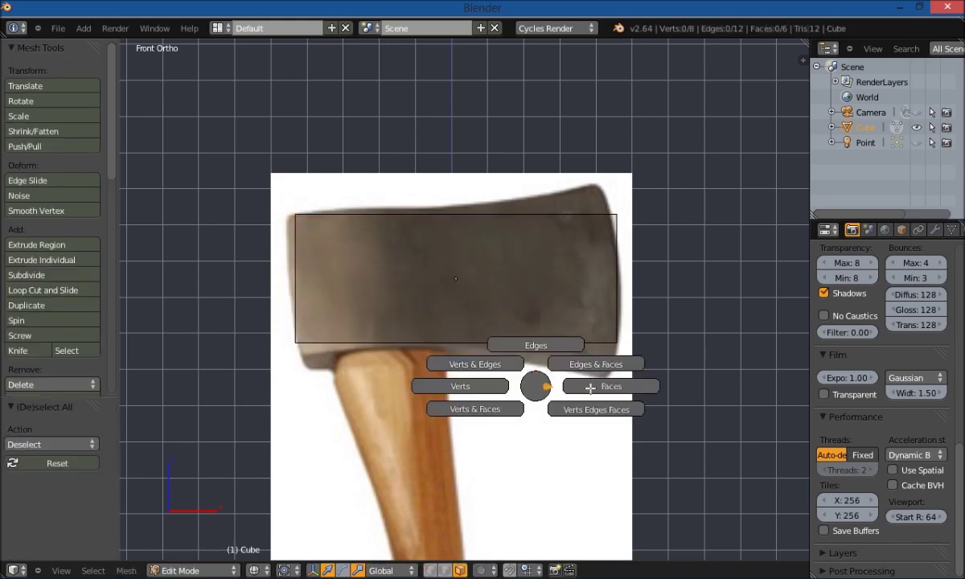
left_click(476, 387)
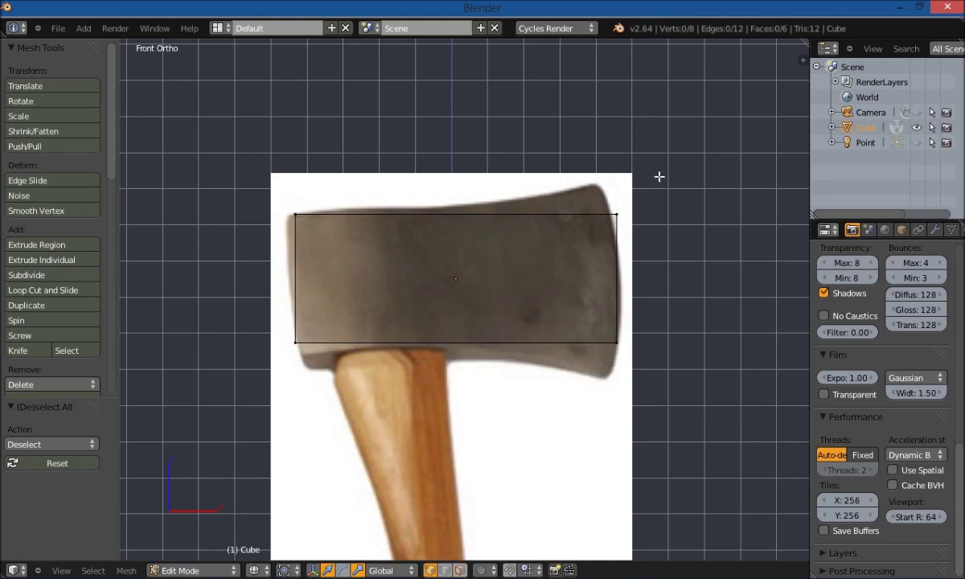
- Move the slab's right edge left to line up with the axe head's edge
key("b")
left_click_drag(662, 305, 550, 393)
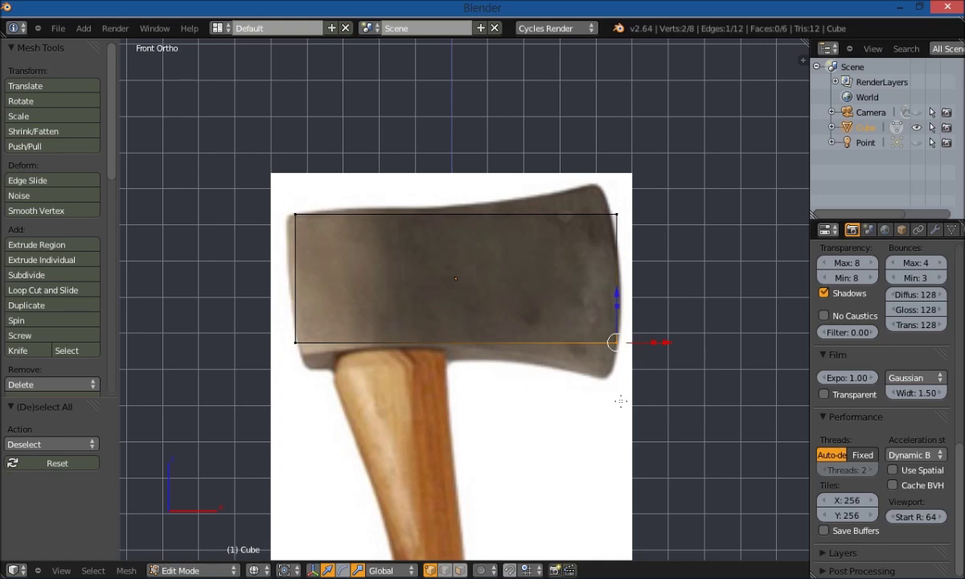
key("b")
left_click_drag(668, 133, 548, 410)
left_click_drag(666, 279, 634, 291)
key("a")
- Lower the bottom-left corner vertex along Z and shift it right along X
key("b")
left_click_drag(325, 313, 278, 353)
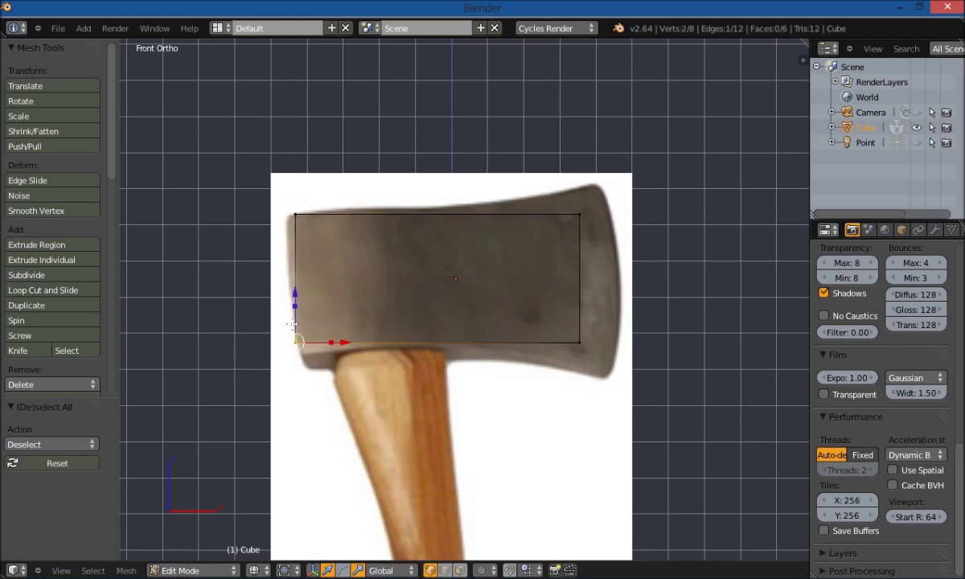
key("g")
key("z")
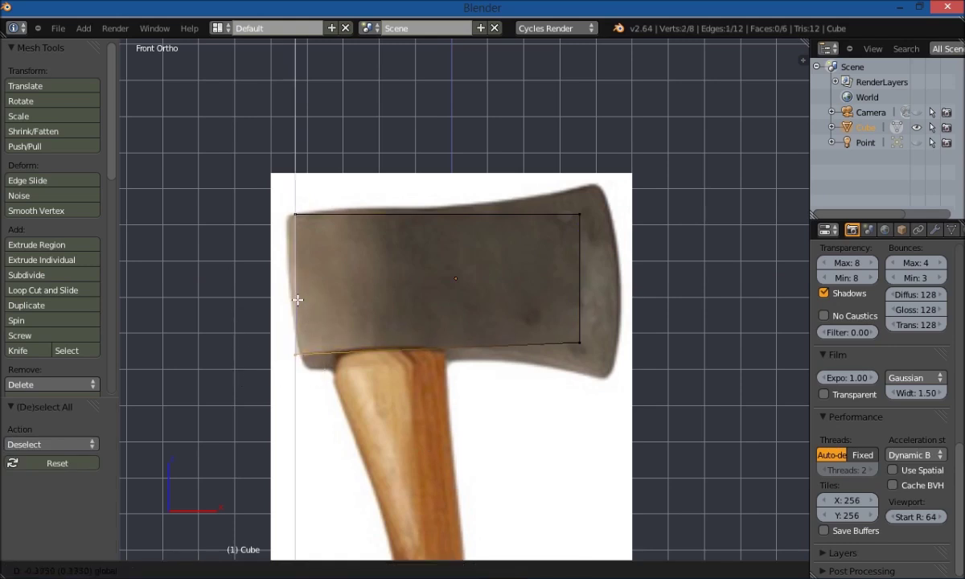
left_click(298, 299)
key("g")
key("x")
left_click(352, 354)
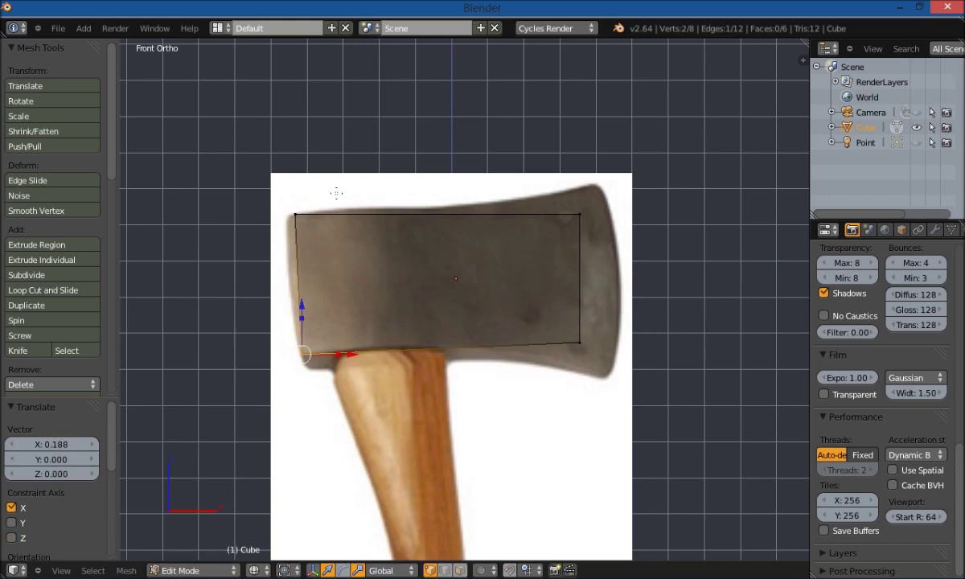
key("a")
- Move the top-left corner vertex left along X and nudge it along Z to trace the slanted back
key("b")
left_click_drag(338, 190, 250, 274)
key("g")
key("x")
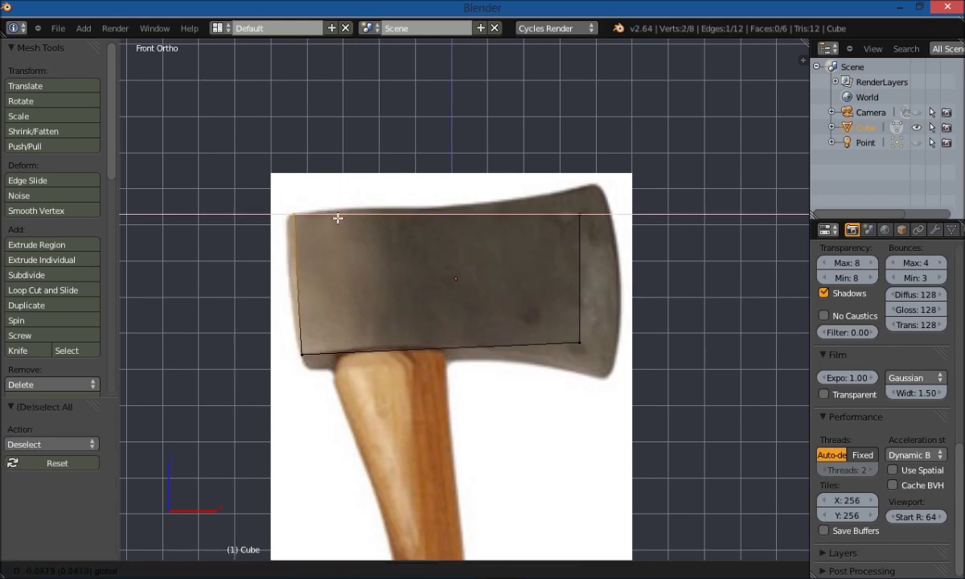
left_click(326, 218)
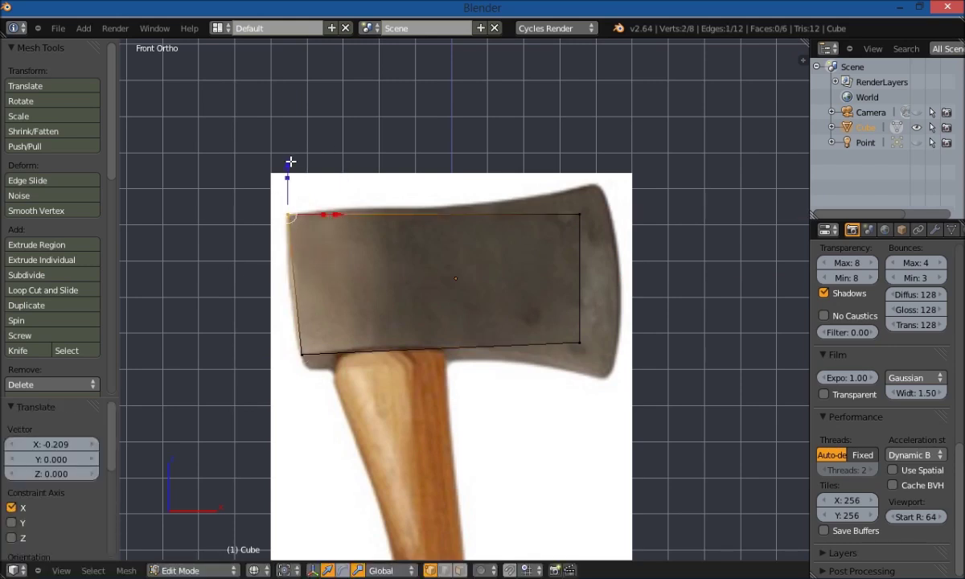
key("g")
key("z")
left_click(290, 164)
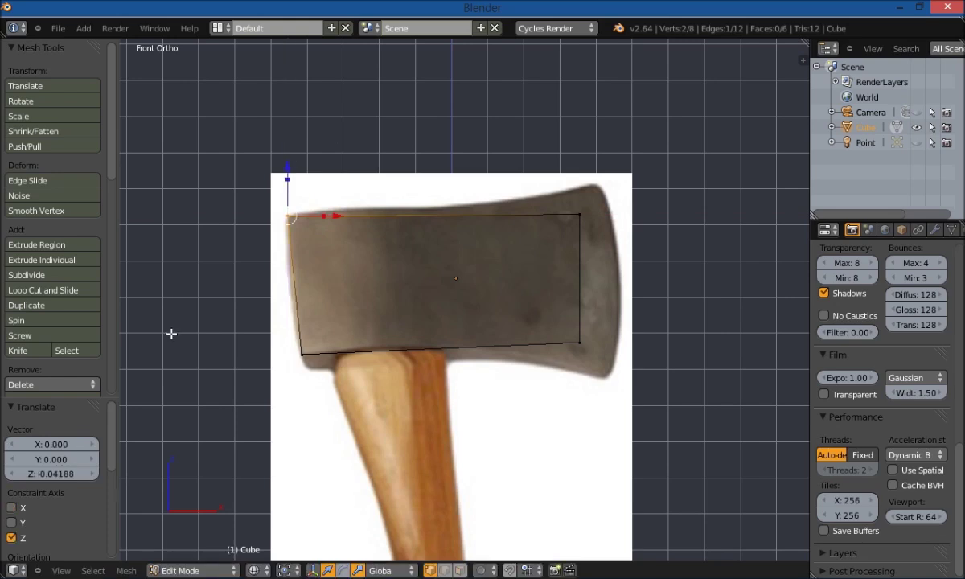
key("a")
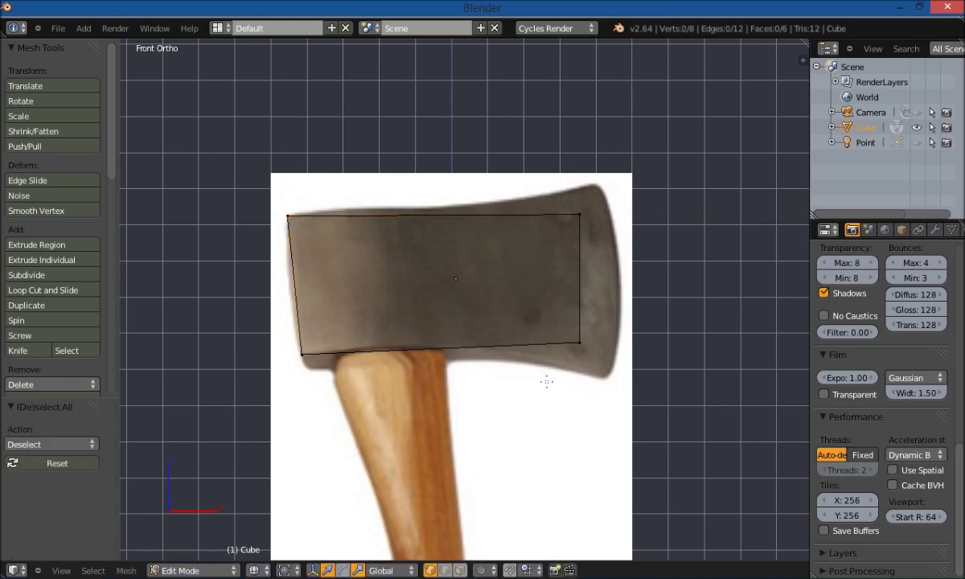
middle_click_drag(530, 392, 424, 442)
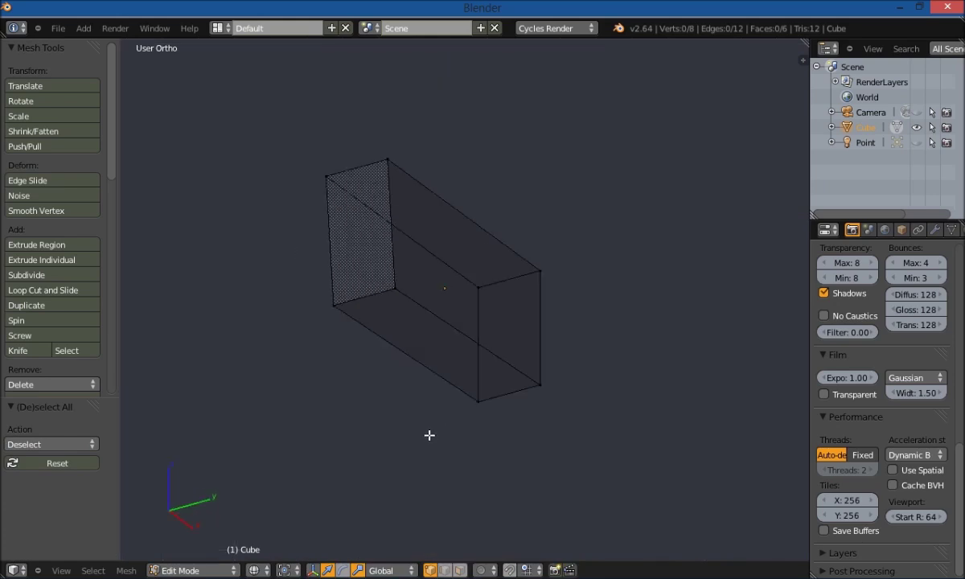
- Scale the four end-face vertices to 0.455 along Y, then return to Front view
left_click(480, 288)
left_click(479, 404, "shift")
left_click(541, 273, "shift")
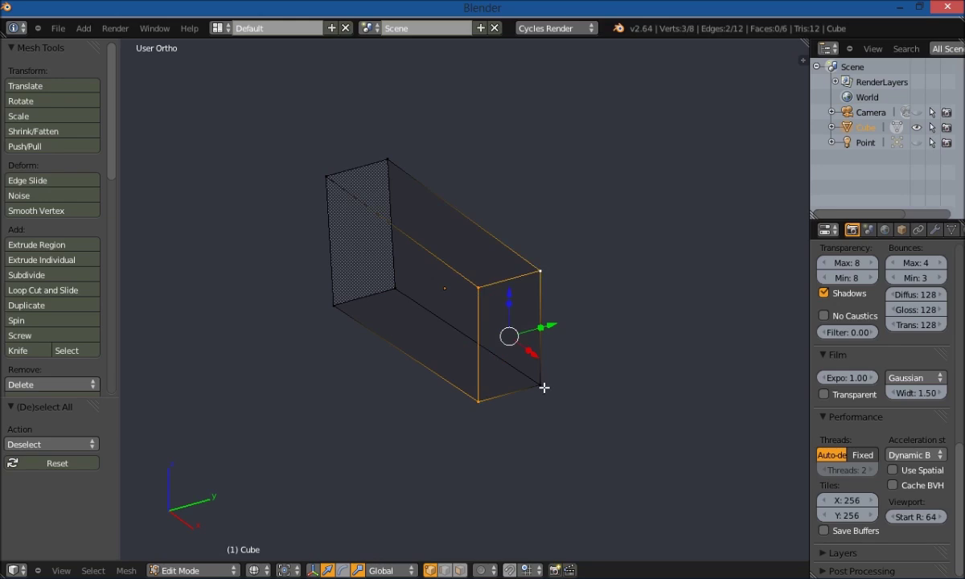
left_click(541, 386, "shift")
key("s")
key("y")
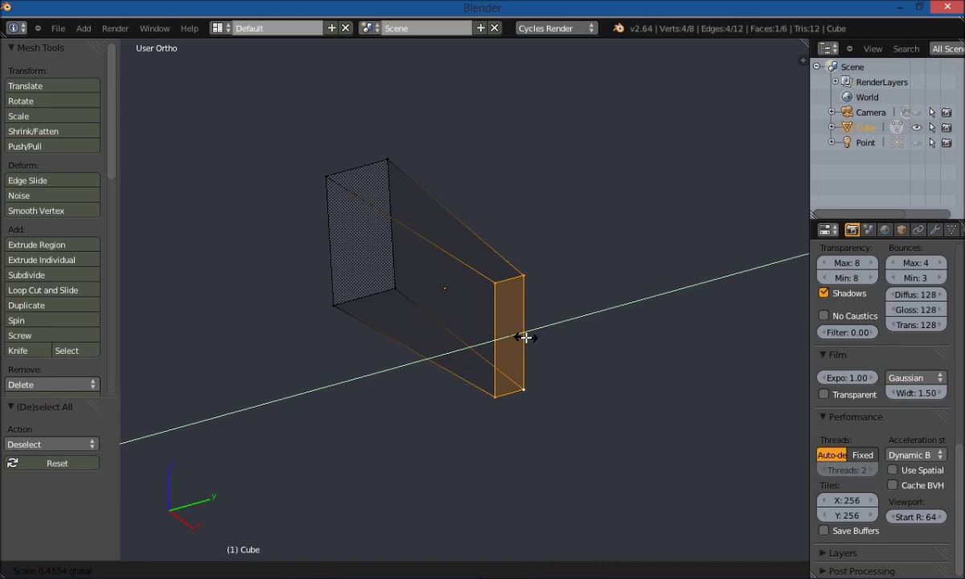
left_click(525, 338)
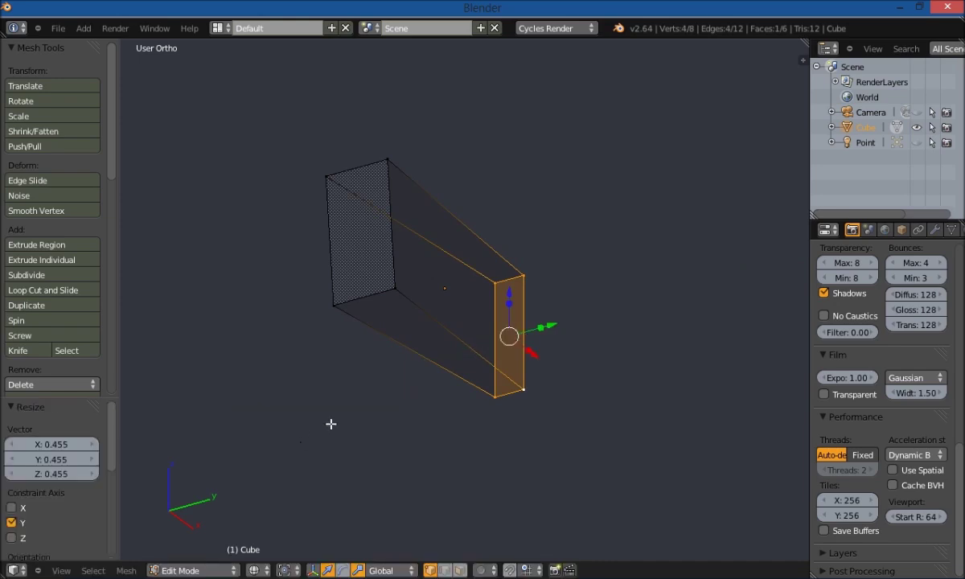
key("a")
middle_click_drag(326, 460, 358, 416)
key("KP_1")
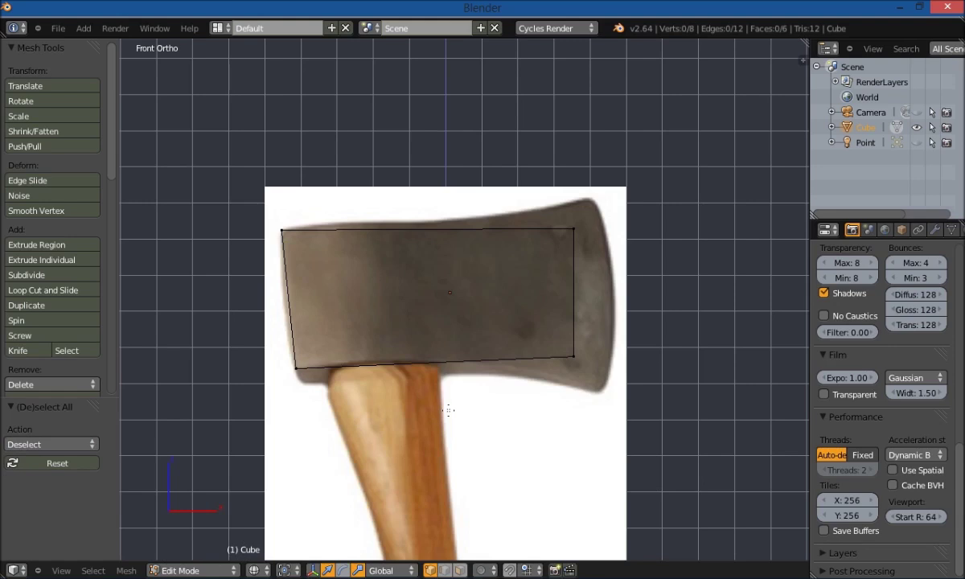
- Add a centred vertical edge loop, then scale and raise it along Z to the outline
key("ctrl+r")
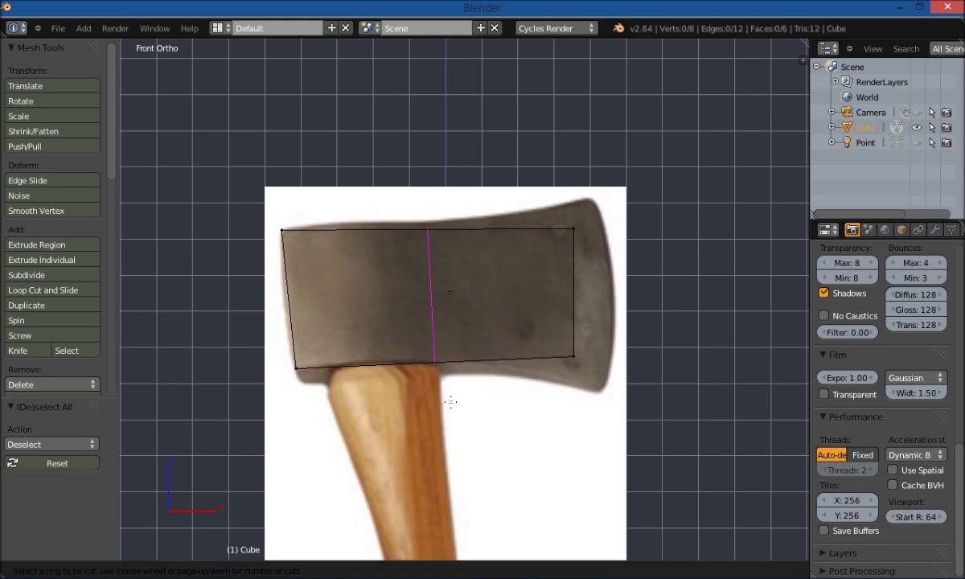
left_click(450, 401)
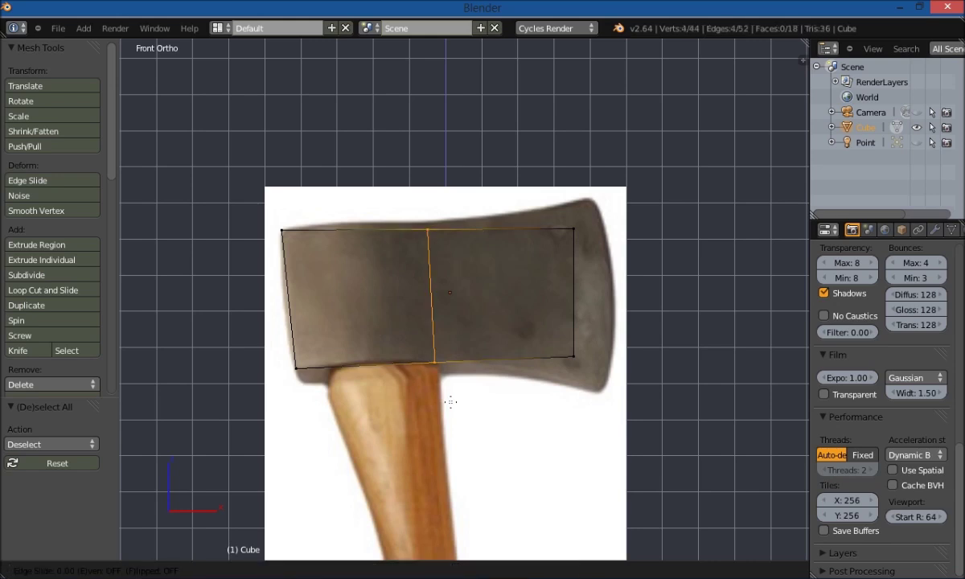
left_click(526, 401)
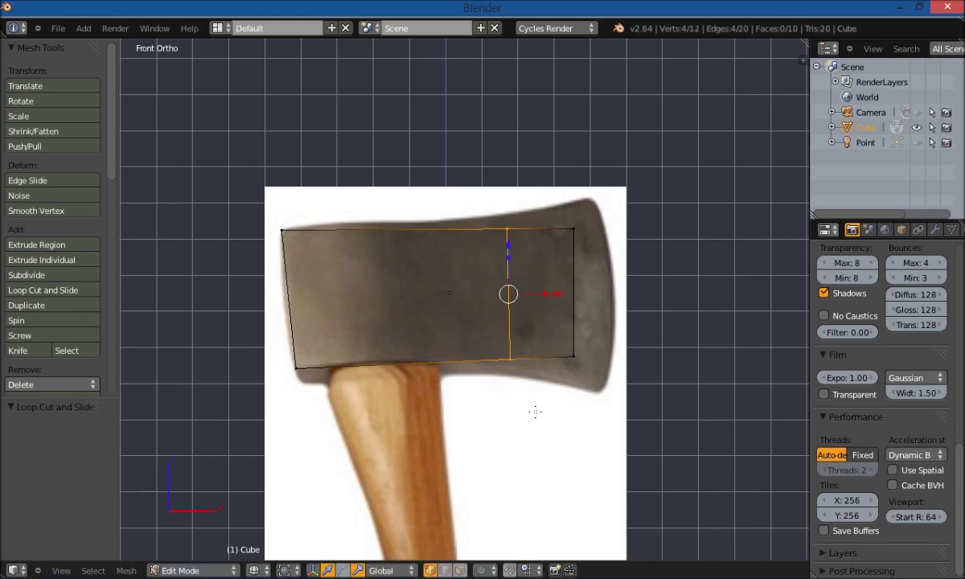
key("s")
key("z")
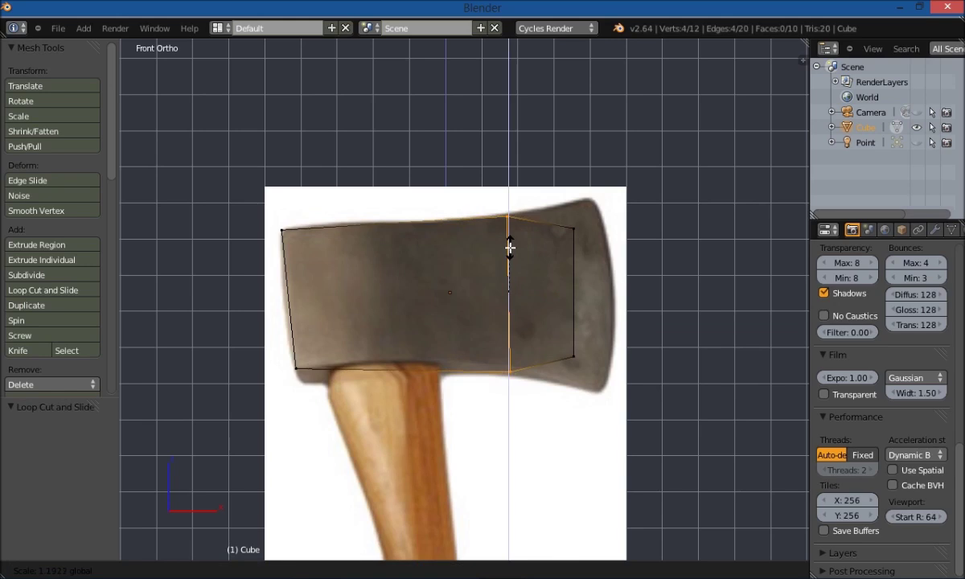
left_click(510, 244)
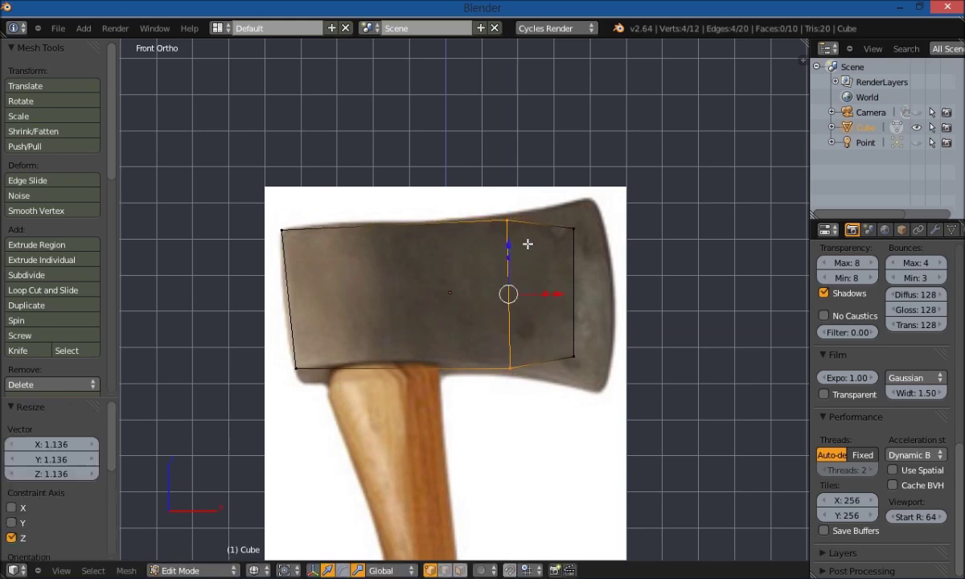
key("g")
key("z")
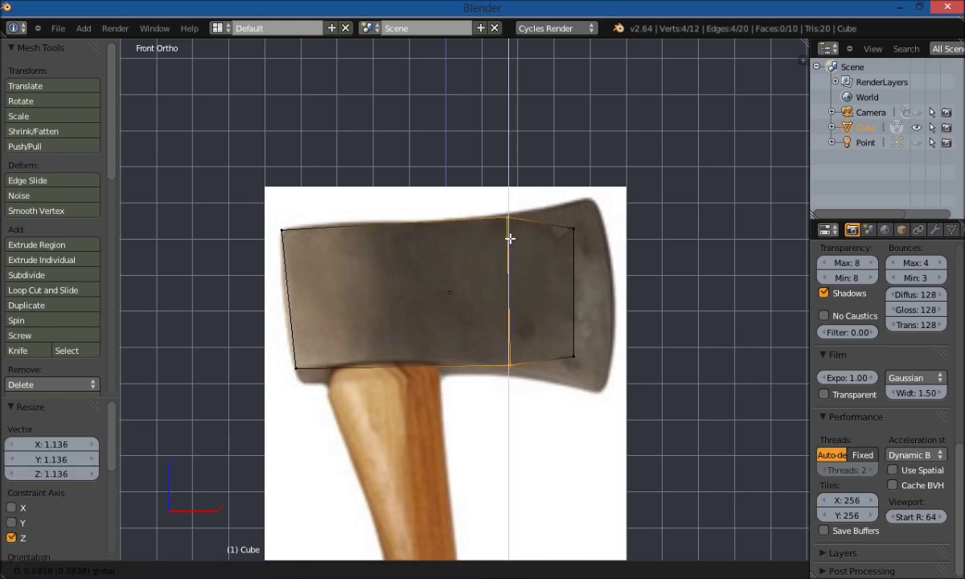
left_click(510, 238)
key("a")
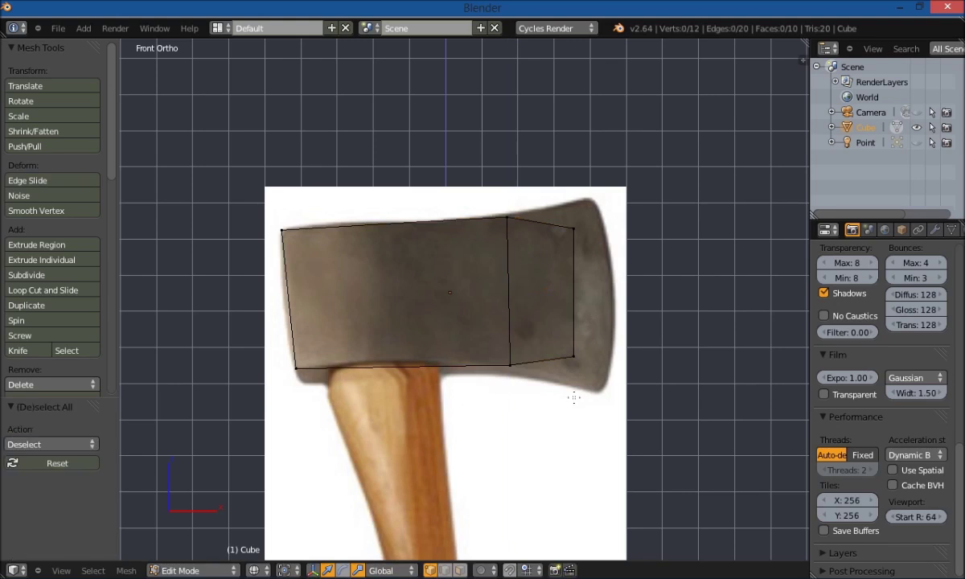
- Make the blade-end edge taller and raise it along Z to match the reference
key("b")
left_click_drag(611, 198, 563, 386)
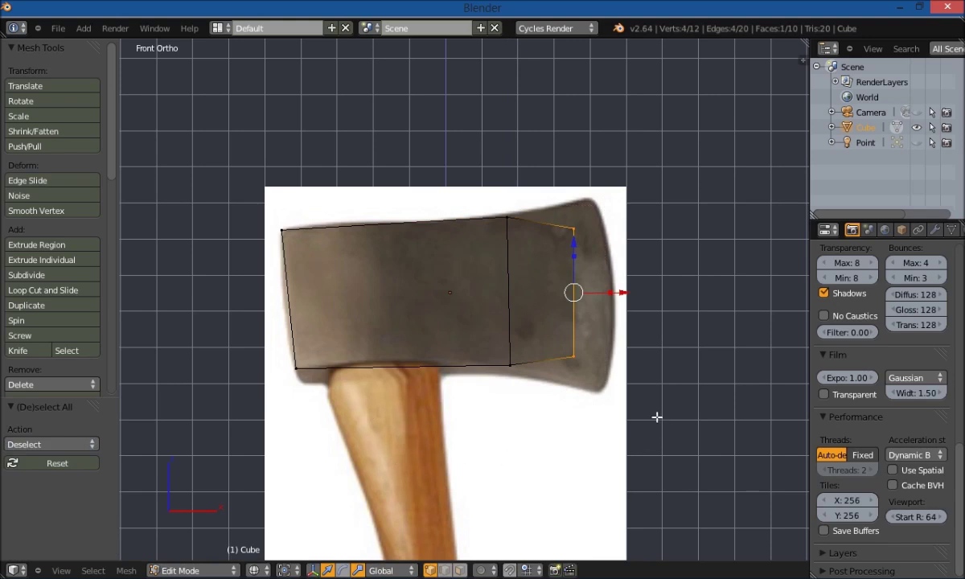
key("s")
key("z")
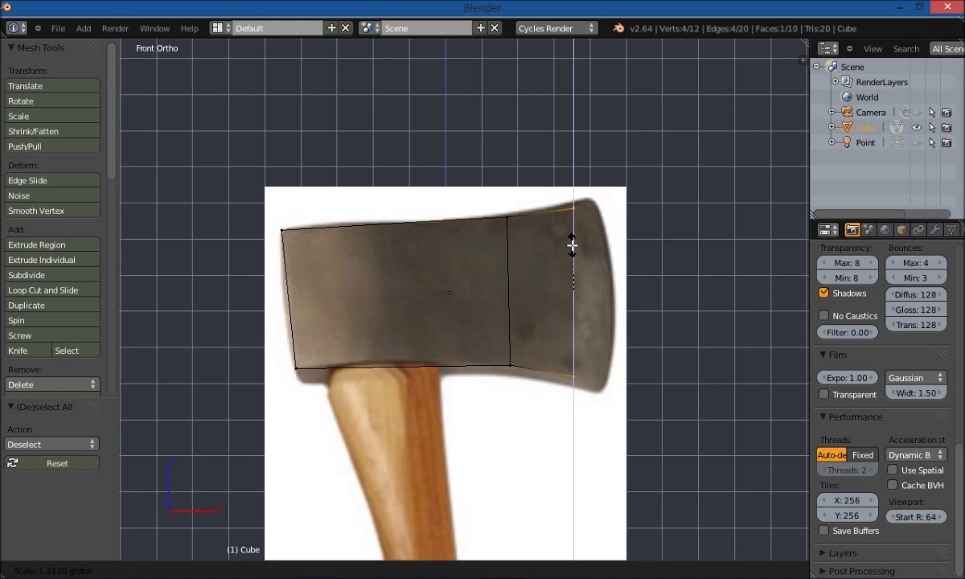
left_click(572, 243)
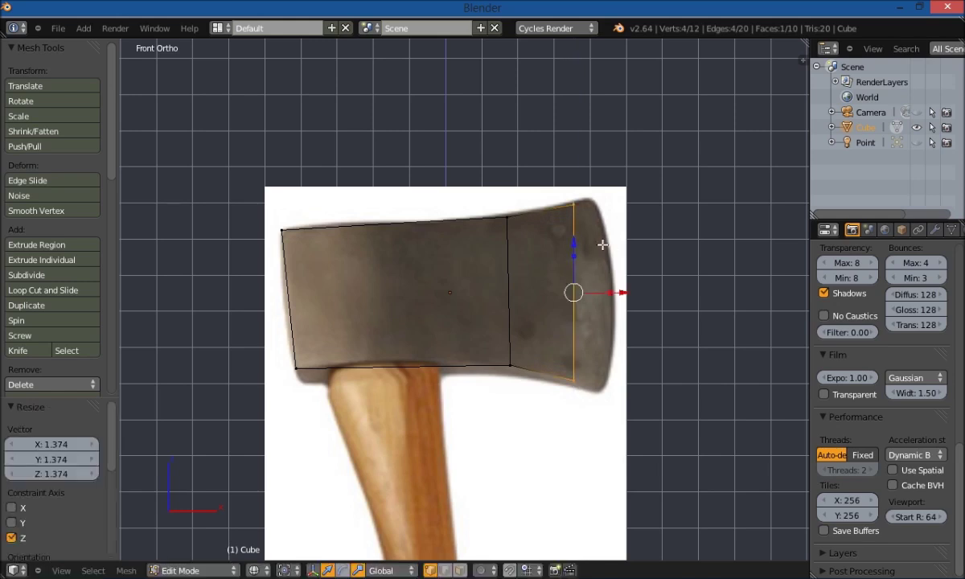
key("g")
key("z")
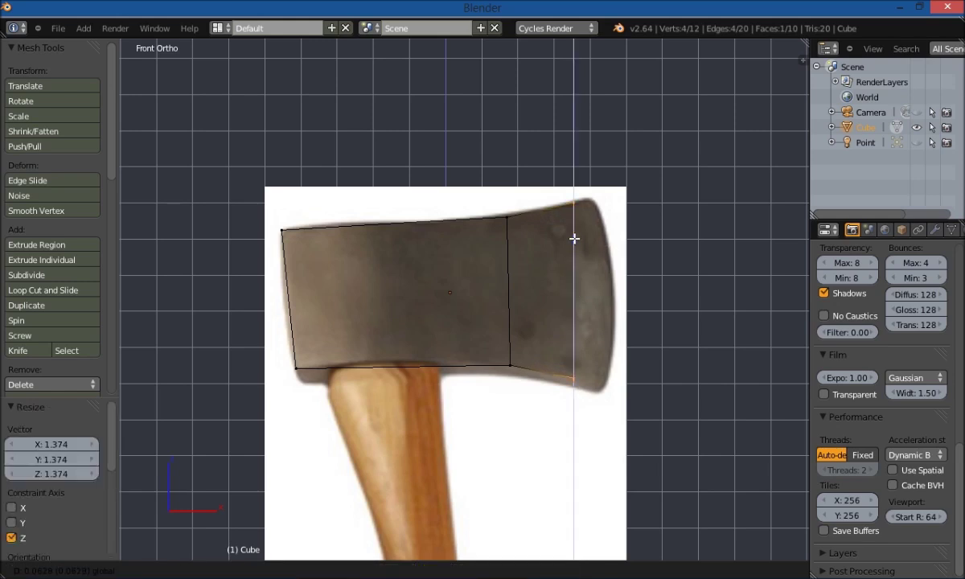
left_click(574, 239)
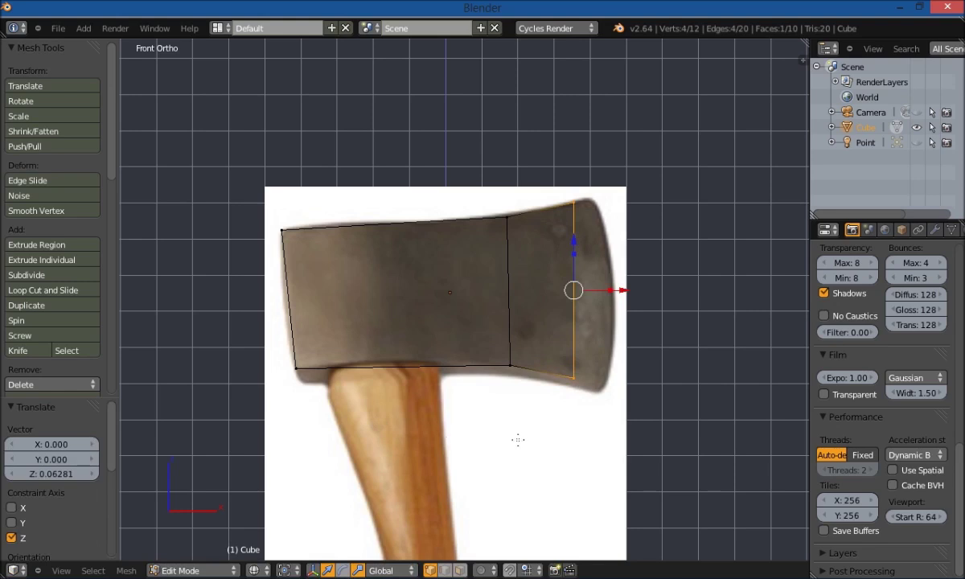
key("a")
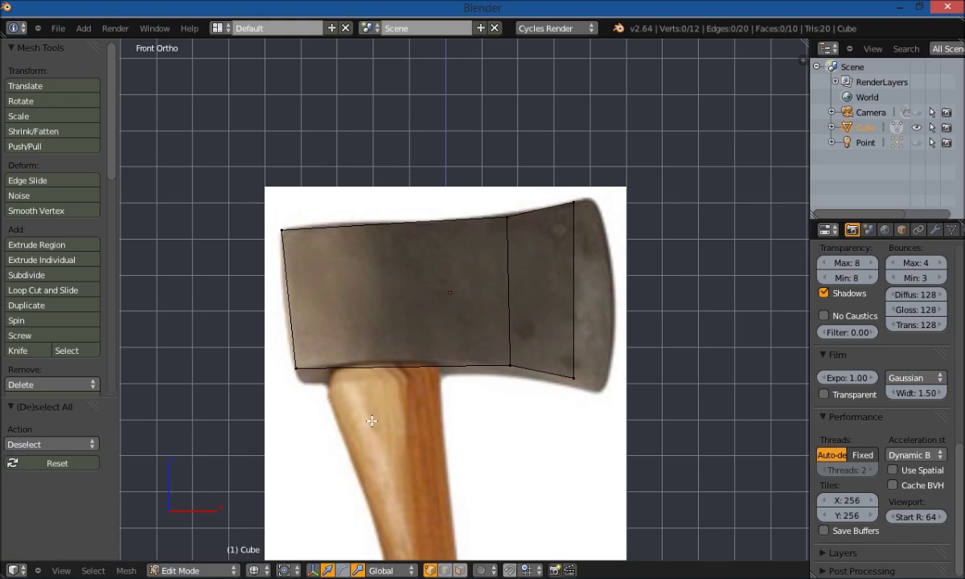
- Cut a second loop through the left section and fit it to the top outline along Z
key("ctrl+r")
left_click(388, 378)
left_click(388, 378)
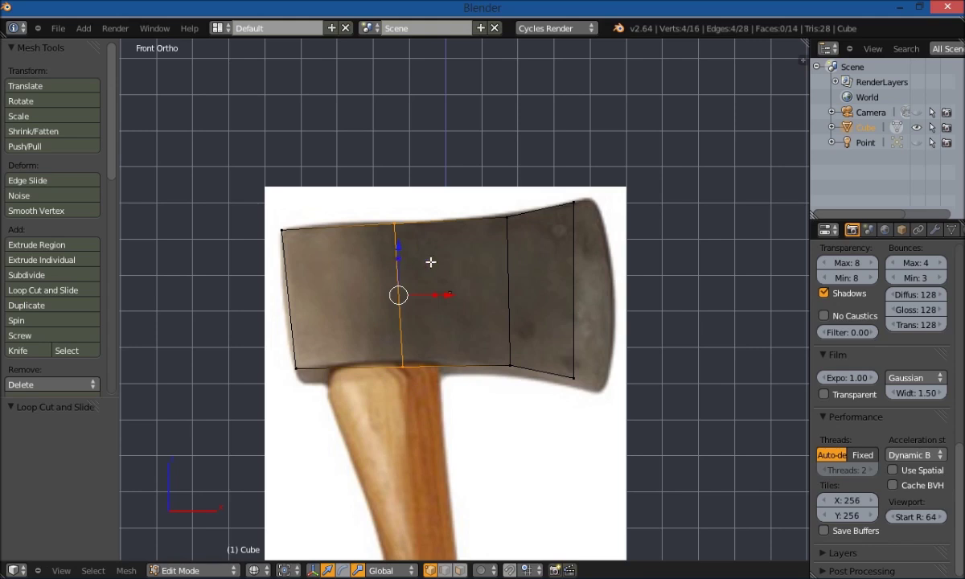
left_click_drag(399, 256, 402, 246)
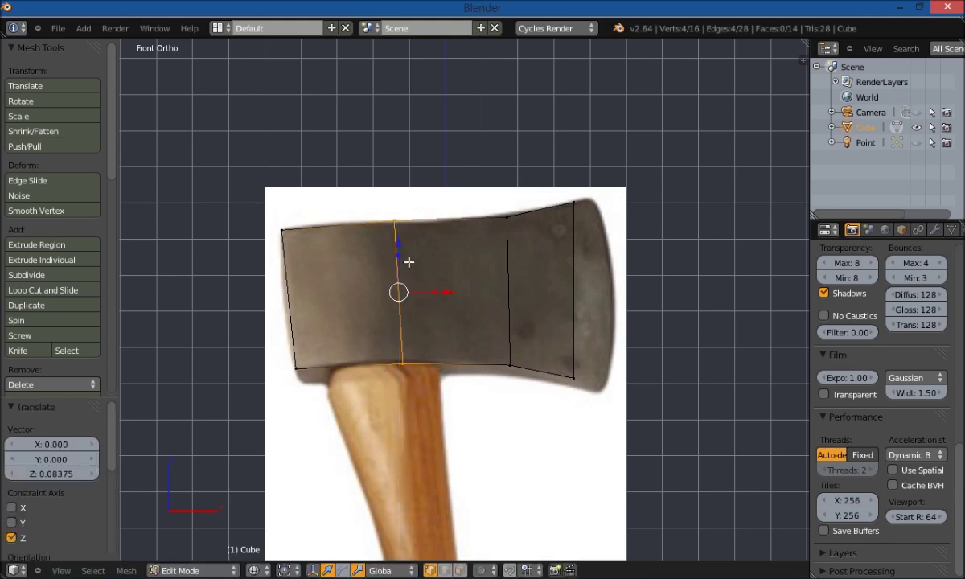
key("s")
key("z")
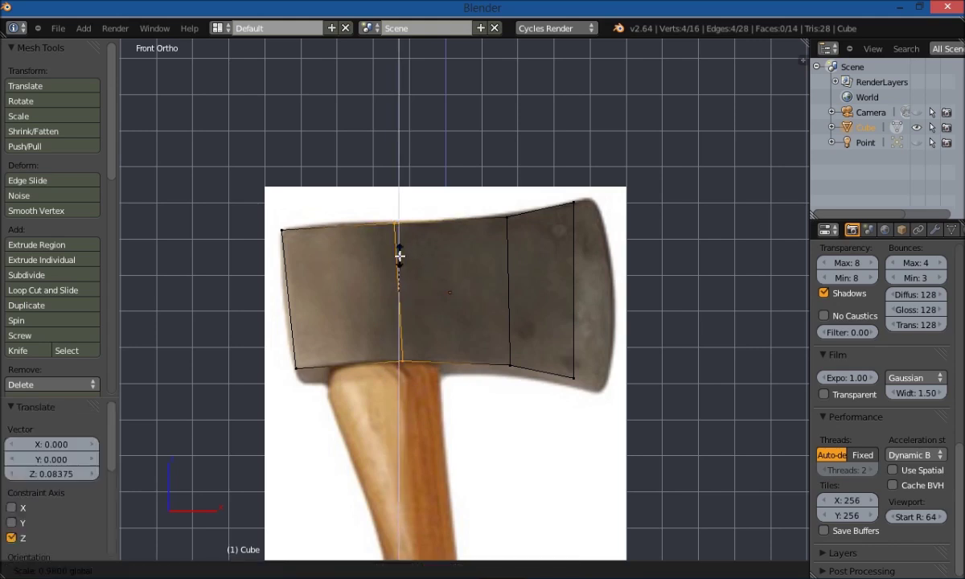
left_click(399, 256)
key("g")
key("z")
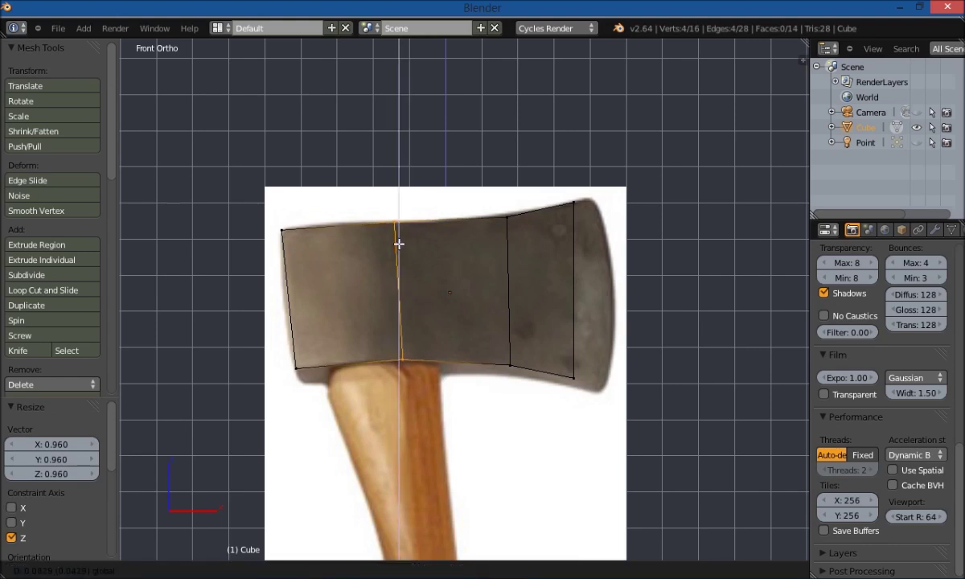
left_click(399, 242)
key("a")
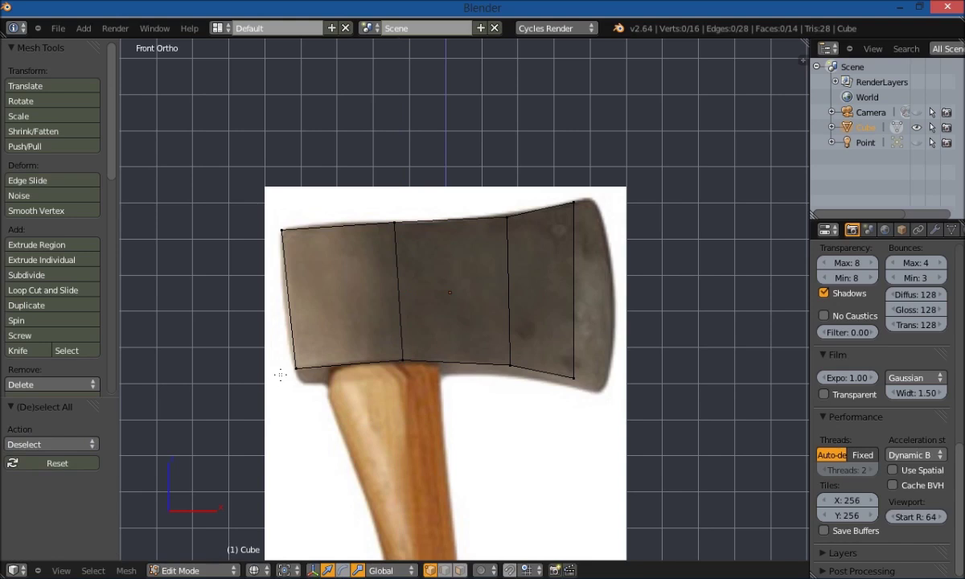
key("ctrl+r")
- Add three horizontal loop cuts across the axe head
scroll(309, 314, "up", 2)
left_click(309, 314)
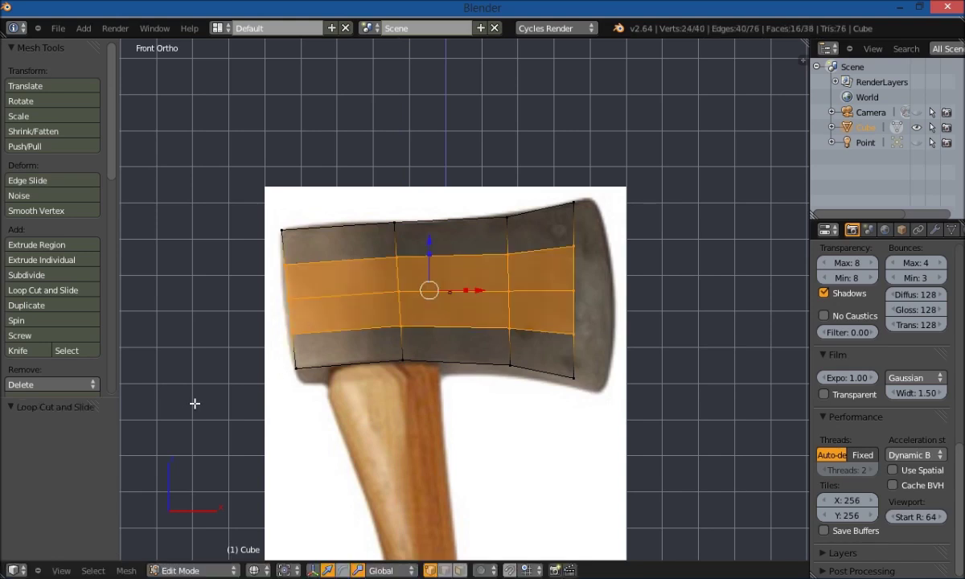
key("a")
- Push the blade-side middle vertices 0.440 outward along X to bow the blade end
key("b")
left_click_drag(594, 324, 547, 352)
key("b")
left_click_drag(554, 221, 645, 291)
key("a")
right_click(573, 290)
key("a")
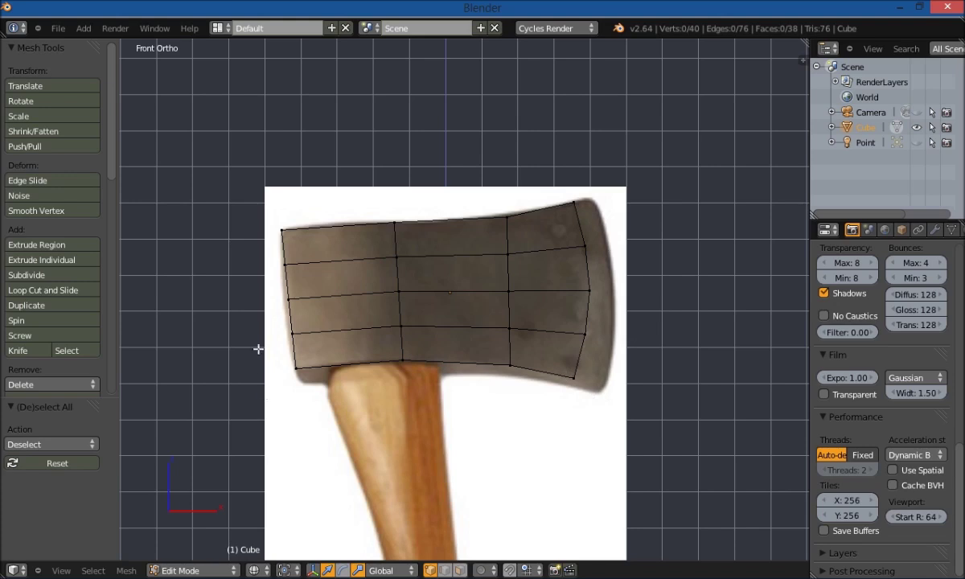
- Shift the head's left-edge vertices along X to match the reference
left_click_drag(313, 287, 260, 320)
key("g")
key("x")
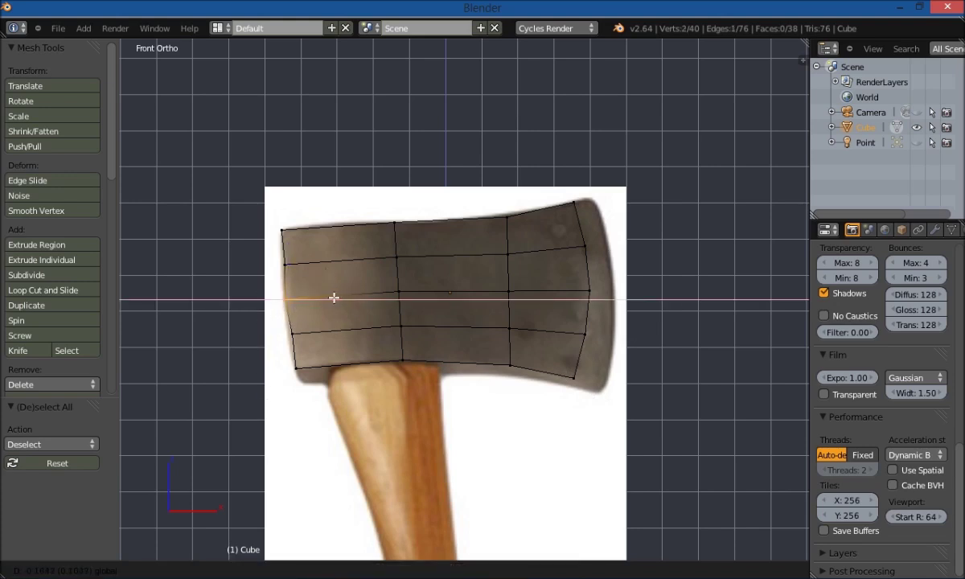
left_click(333, 297)
key("a")
- Scale a left-side edge along X and move it horizontally onto the outline
key("b")
left_click_drag(299, 301, 279, 385)
right_click(321, 351)
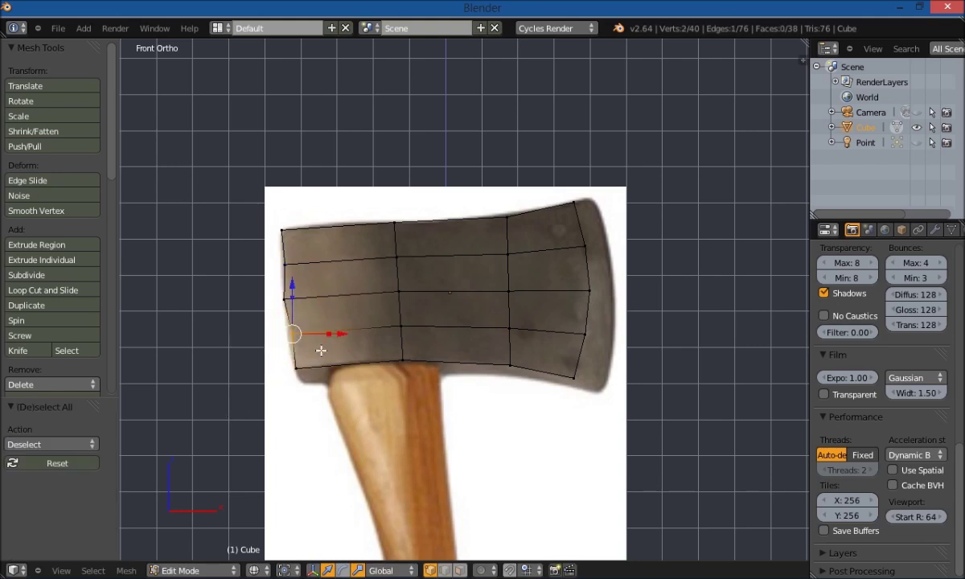
key("s")
key("x")
left_click(331, 337)
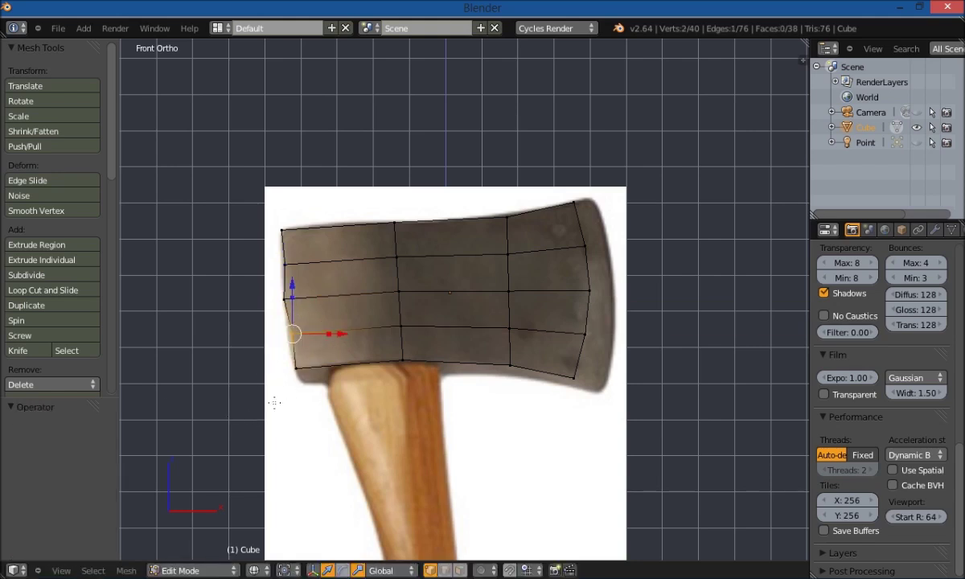
key("g")
key("x")
left_click(341, 334)
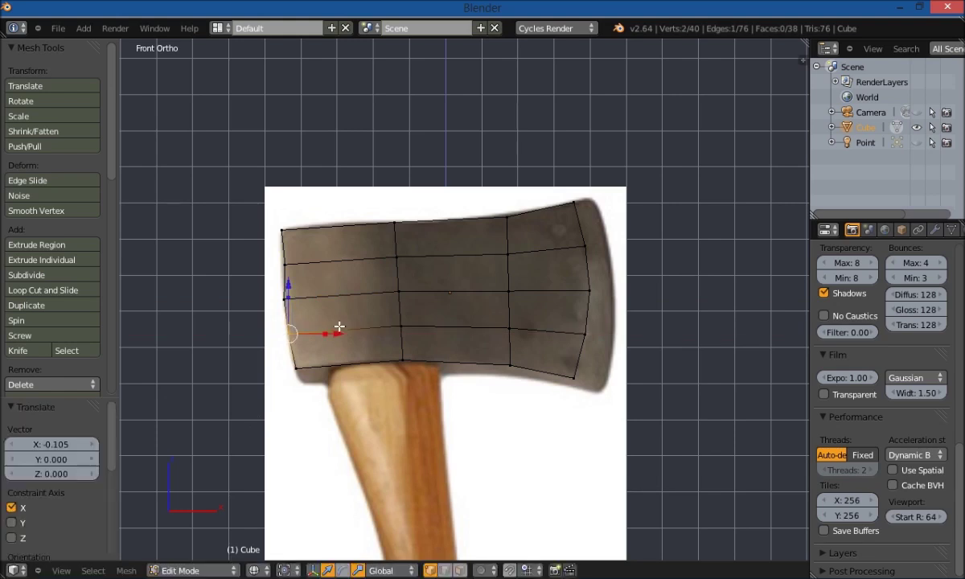
key("a")
- Move a left-edge vertex along X and lower a top-edge vertex 0.0628 onto the outline
right_click(285, 263)
key("g")
key("x")
left_click(331, 263)
key("a")
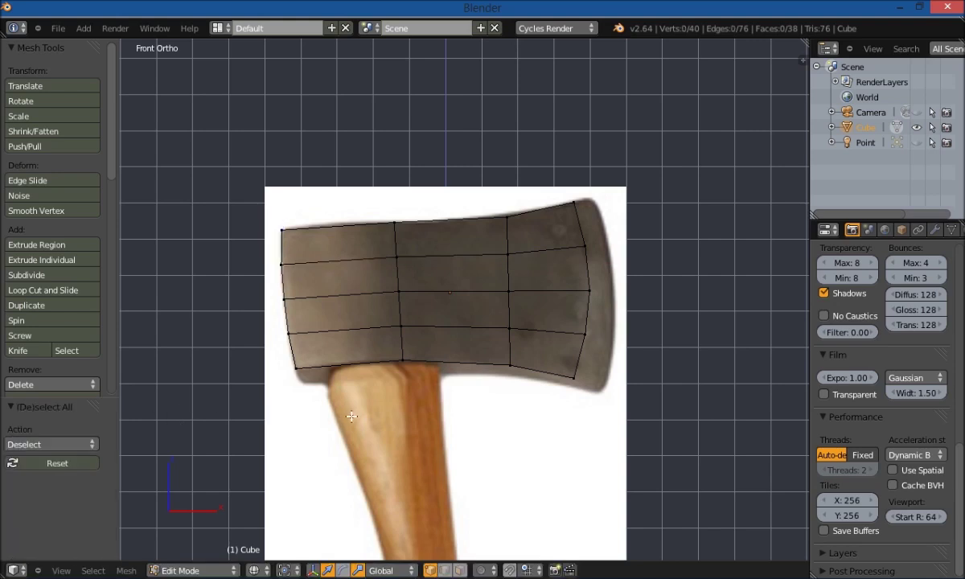
right_click(394, 221)
left_click_drag(397, 174, 398, 176)
key("a")
middle_click_drag(416, 376, 317, 437)
- Cut an unslid loop running along the axe head's length
key("ctrl+r")
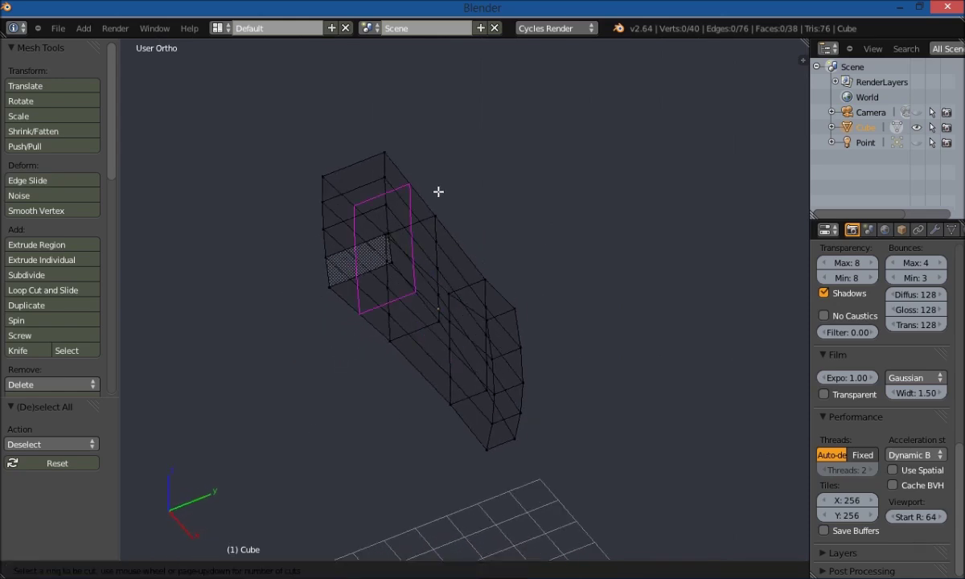
left_click(504, 318)
left_click(502, 318)
key("a")
middle_click_drag(302, 421, 302, 399)
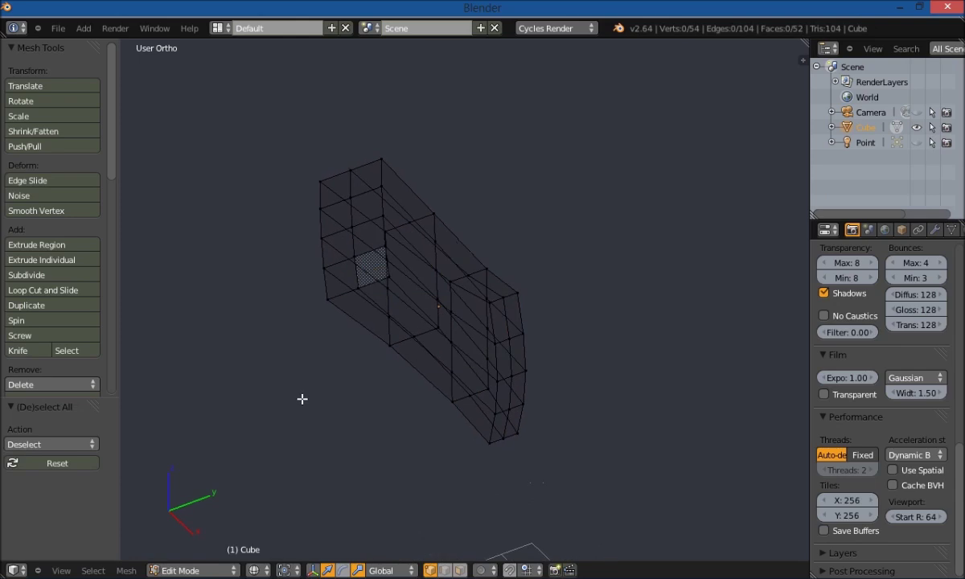
- Switch to solid shading and edge select, then select four vertical blade-end edges
key("z")
left_click(317, 400)
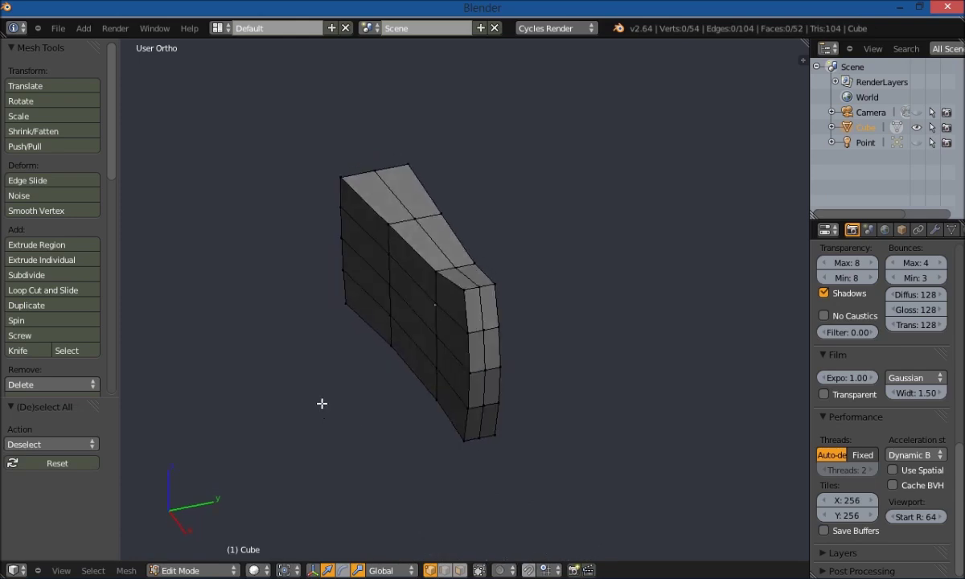
key("ctrl+Tab")
left_click(364, 365)
right_click(482, 317)
right_click(479, 381, "shift")
right_click(484, 387, "shift")
right_click(482, 424, "shift")
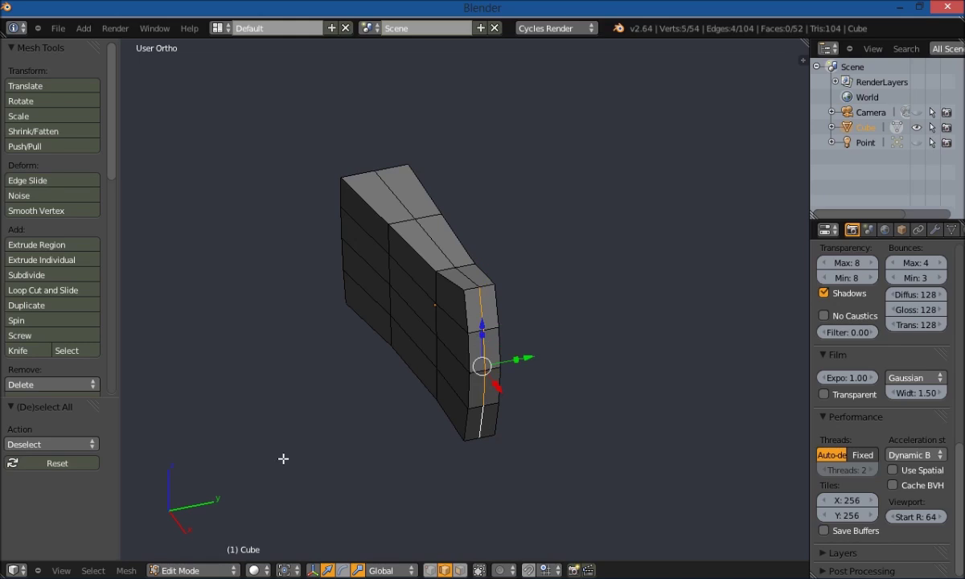
- In front view, push the blade-end edges outward to the right
key("q")
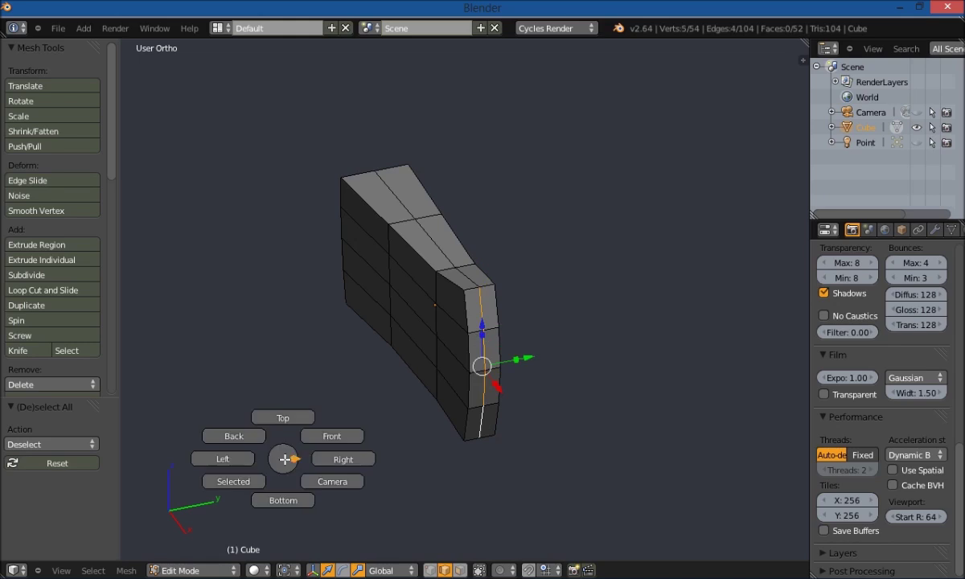
left_click(325, 438)
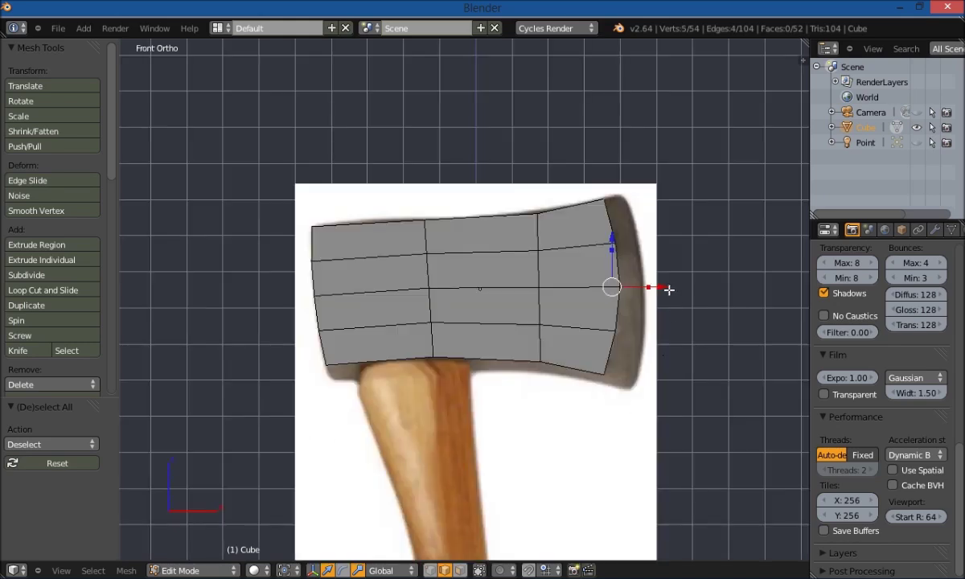
left_click_drag(667, 286, 688, 290)
key("a")
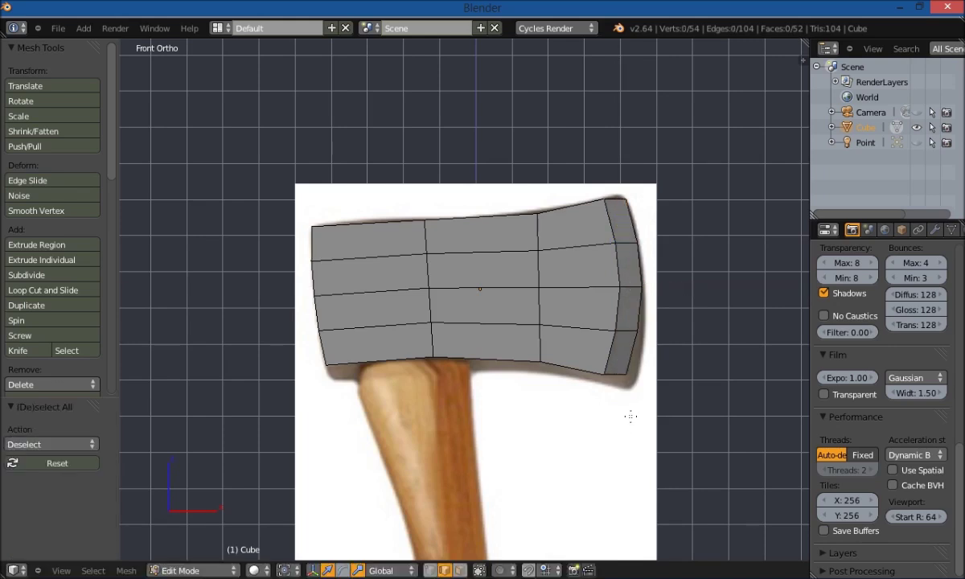
- Show the axe head with material shading and switch to vertex select mode
key("z")
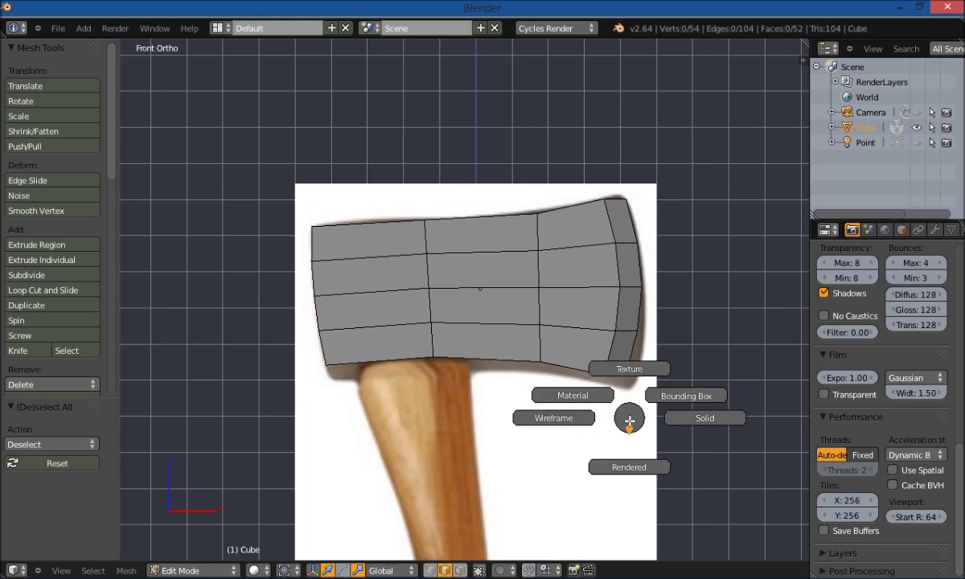
left_click(583, 395)
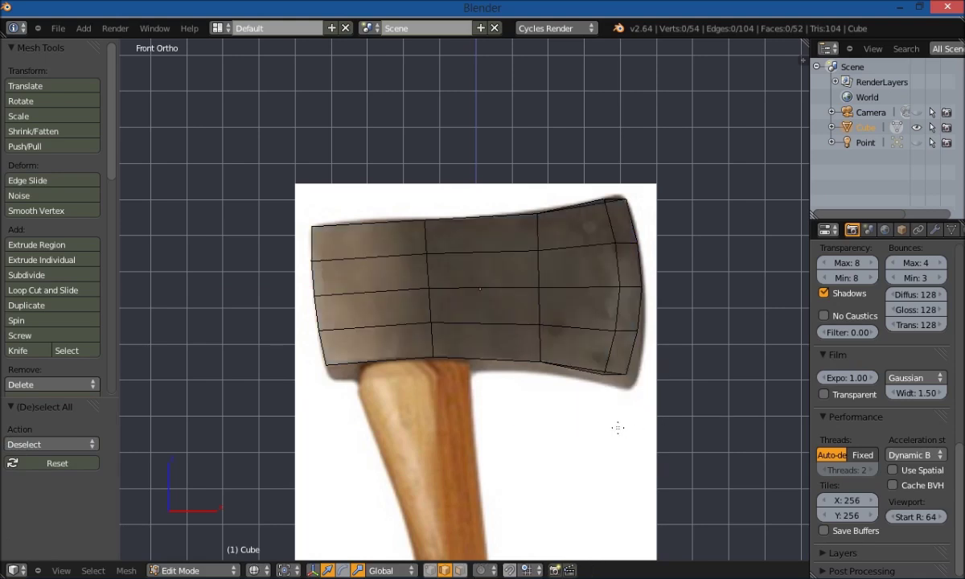
key("ctrl+Tab")
left_click(508, 401)
- Select the right-end vertices and push them outward along X to match the reference
left_click_drag(671, 323, 579, 397)
left_click_drag(671, 353, 601, 397)
key("a")
left_click_drag(678, 375, 681, 379)
key("a")
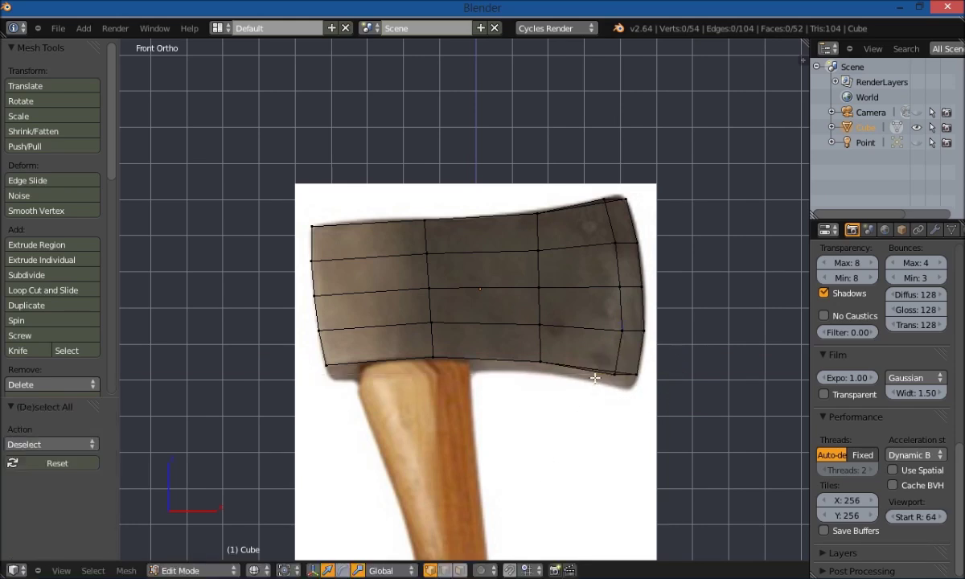
- Move the three top-right vertices along X and Z to fit the reference outline
left_click_drag(618, 170, 599, 217)
left_click_drag(666, 199, 654, 210)
left_click_drag(611, 156, 611, 151)
key("a")
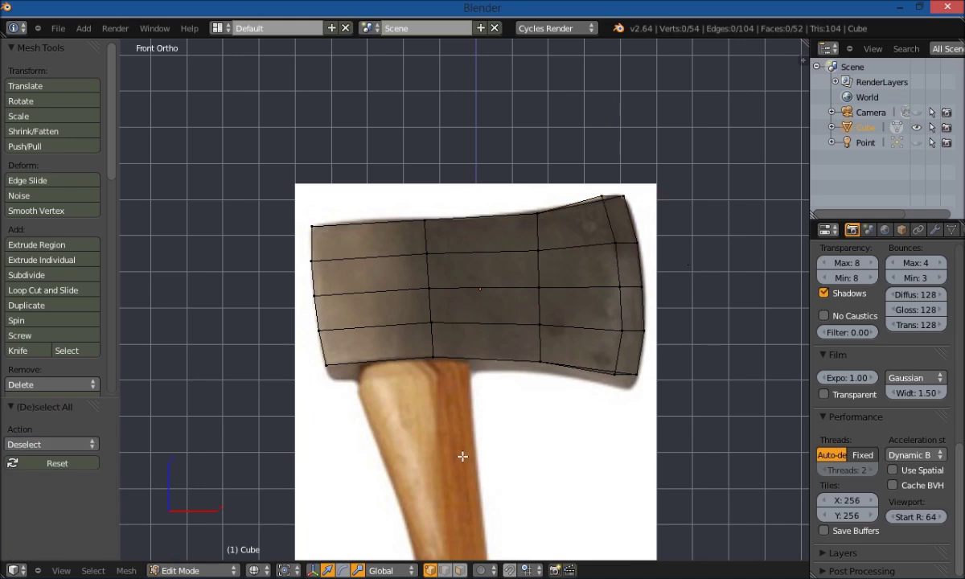
- Move the top-left vertex stack 0.105 along X and slightly along Z
key("b")
left_click_drag(369, 175, 291, 244)
left_click_drag(355, 226, 365, 226)
left_click_drag(316, 181, 316, 181)
key("a")
middle_click_drag(262, 392, 341, 424)
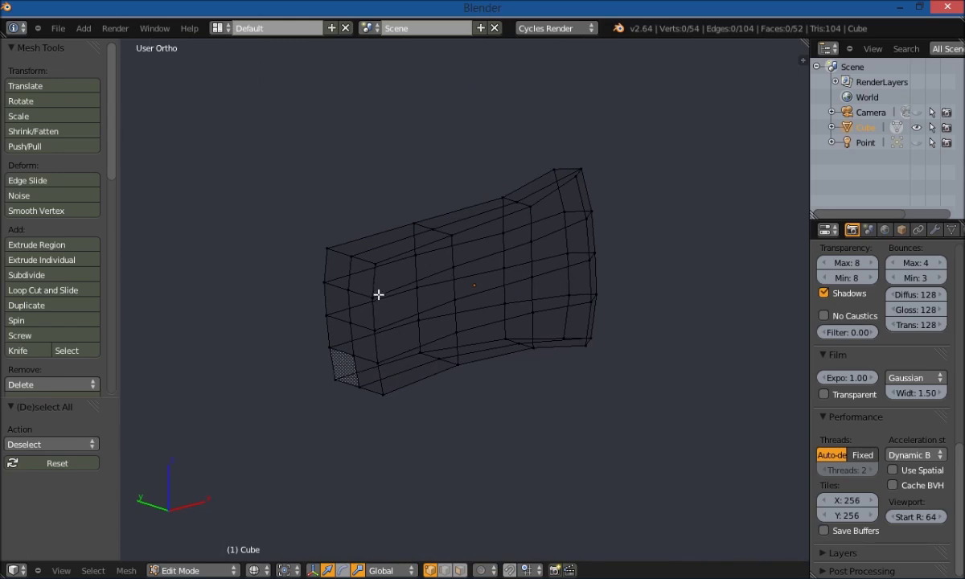
- Select all the vertices in the axe head's left-end column
right_click(373, 263)
right_click(374, 297, "shift")
right_click(375, 330, "shift")
right_click(377, 363, "shift")
right_click(384, 394, "shift")
right_click(327, 250, "shift")
right_click(324, 281, "shift")
middle_click_drag(204, 347, 286, 390)
key("ctrl+space")
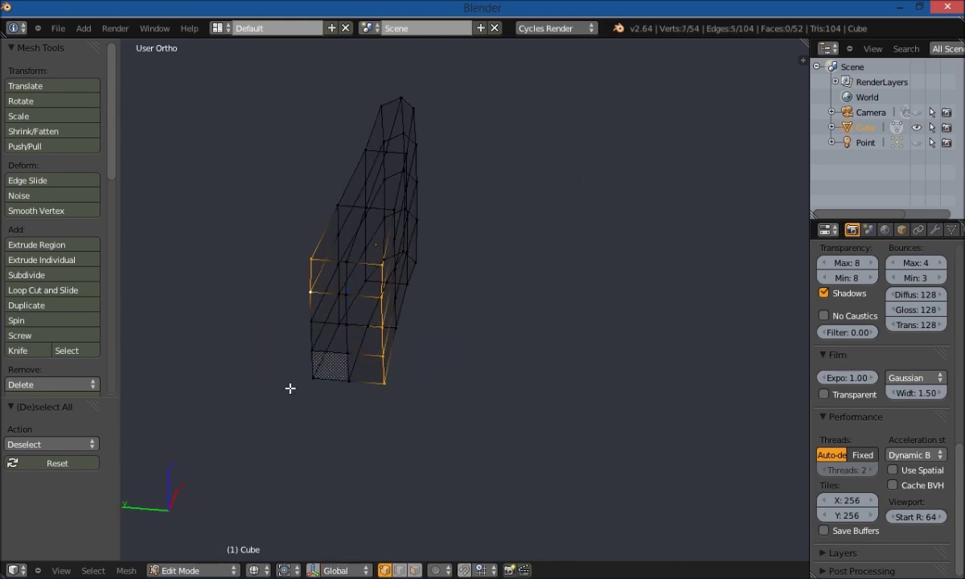
right_click(310, 321, "shift")
right_click(312, 351, "shift")
right_click(313, 376, "shift")
middle_click_drag(370, 421, 326, 426)
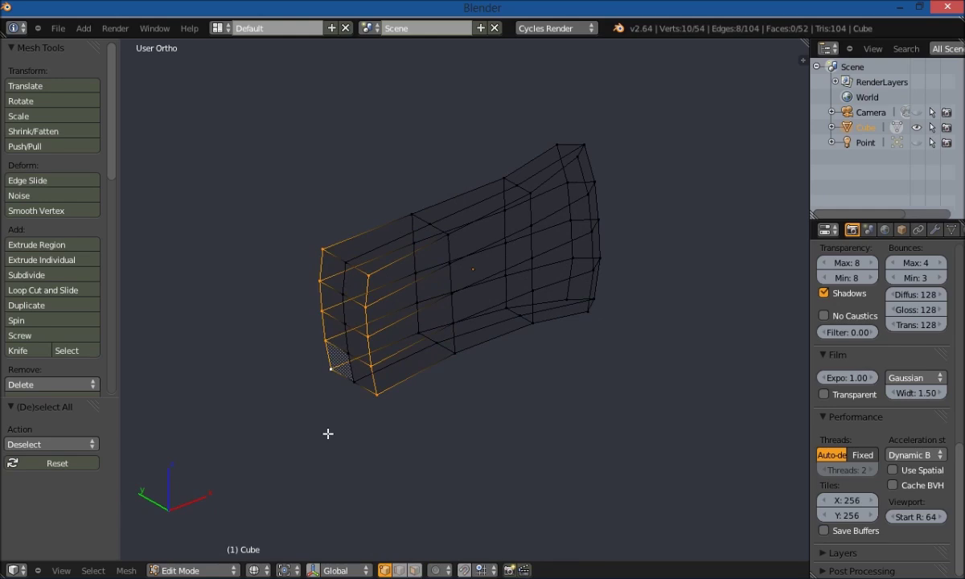
- In solid shading, push the left end 0.217 along X and scale it to about 0.81 along Y
key("z")
left_click(351, 431)
mouse_move(374, 494)
middle_mouse_down()
mouse_move(353, 446)
mouse_move(352, 508)
middle_mouse_up()
key("ctrl+space")
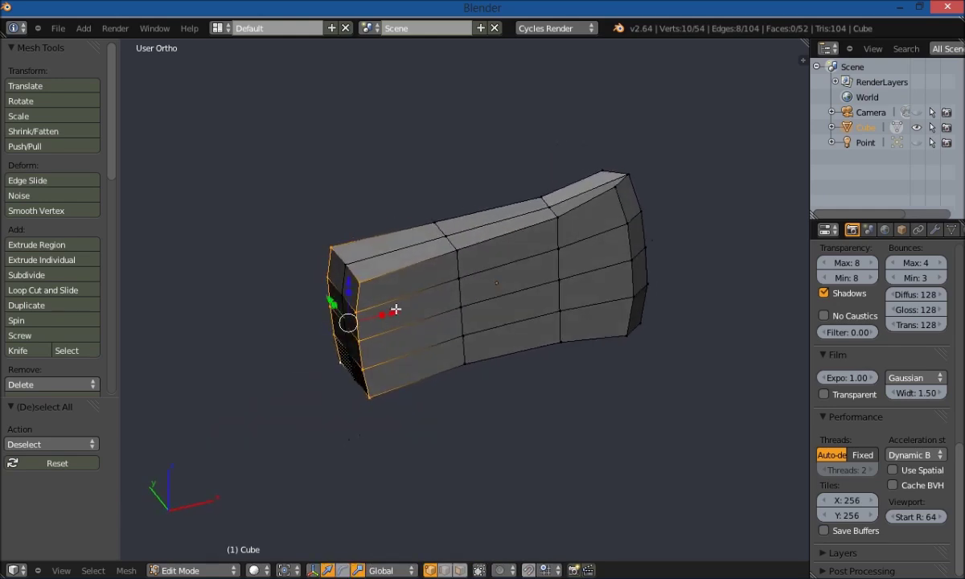
left_click_drag(396, 308, 406, 308)
middle_click_drag(406, 308, 321, 386)
left_click_drag(315, 315, 323, 318)
key("a")
middle_click_drag(467, 515, 307, 393)
- Select two corner vertices of the head and lower them along Z
right_click(584, 327)
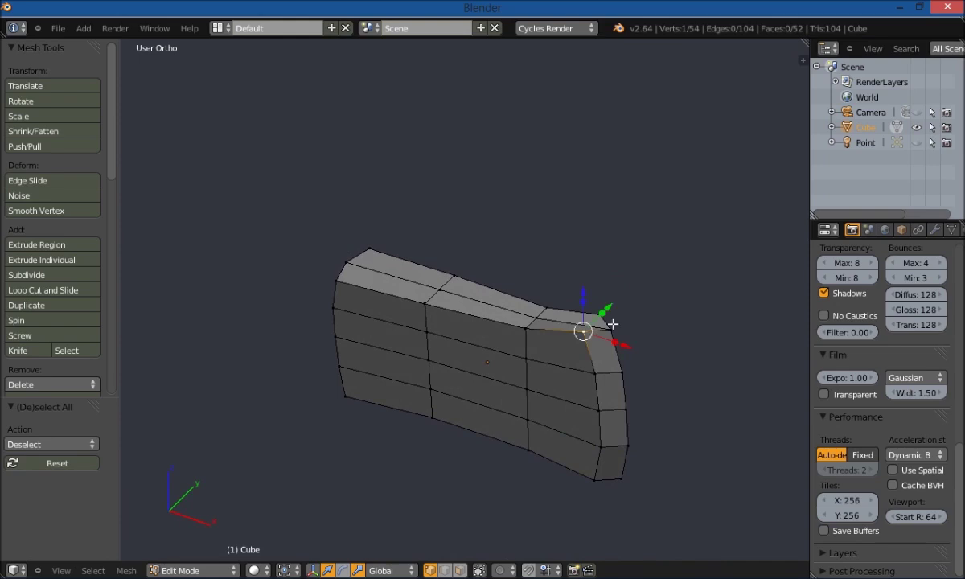
middle_click_drag(676, 429, 461, 390)
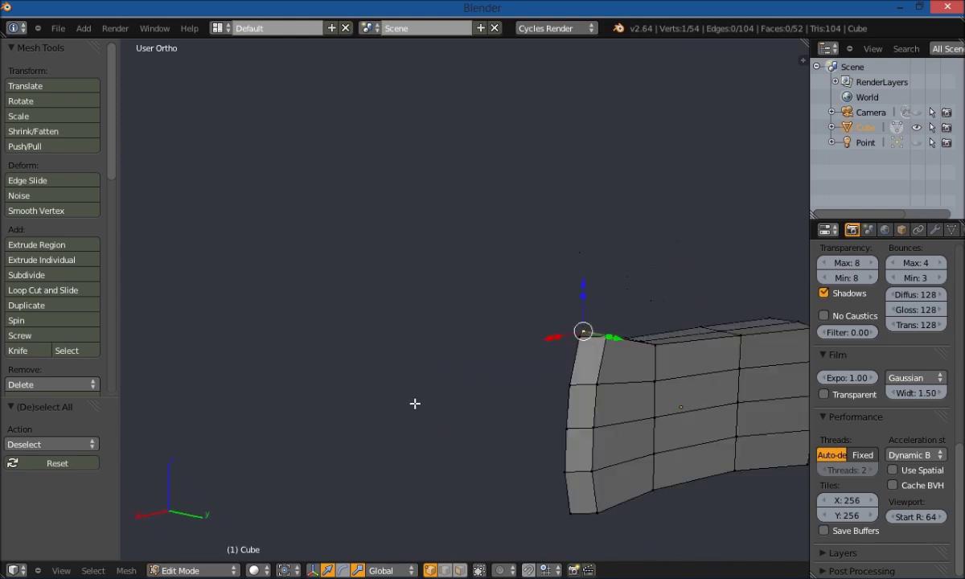
key("ctrl+space")
right_click(609, 337, "shift")
middle_click_drag(416, 425, 511, 502)
middle_click_drag(235, 532, 321, 469)
key("ctrl+space")
left_click_drag(599, 213, 606, 224)
key("a")
- Move another pair of corner vertices along Z
middle_click_drag(314, 528, 542, 415)
right_click(610, 378)
middle_click_drag(568, 498, 511, 439)
right_click(641, 370, "shift")
middle_click_drag(404, 407, 604, 466)
key("ctrl+space")
left_click_drag(627, 328, 632, 323)
key("a")
- Lower the vertices along the head's bottom edge slightly
middle_click_drag(351, 444, 411, 403)
middle_click_drag(448, 339, 491, 377)
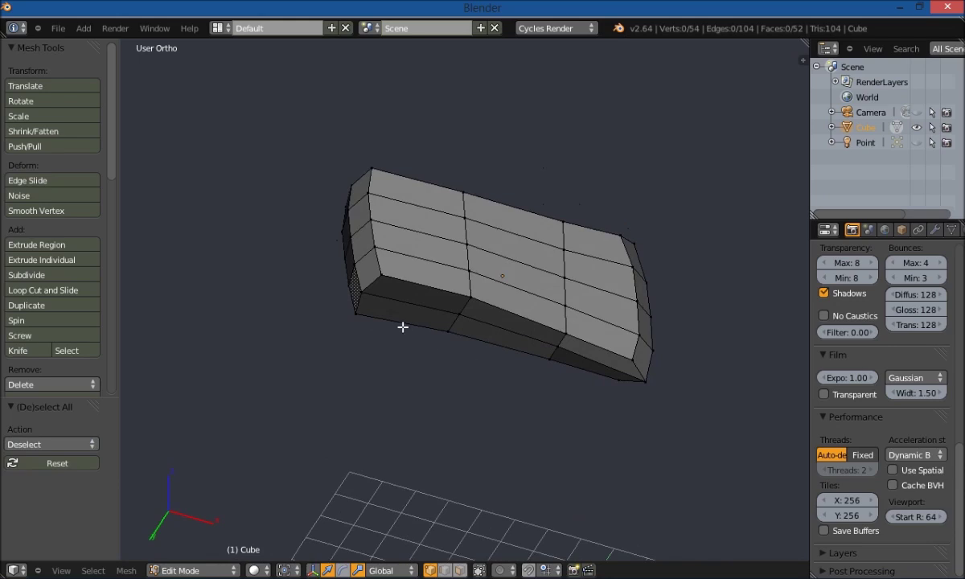
right_click(366, 294)
right_click(471, 312, "shift")
right_click(521, 325, "shift")
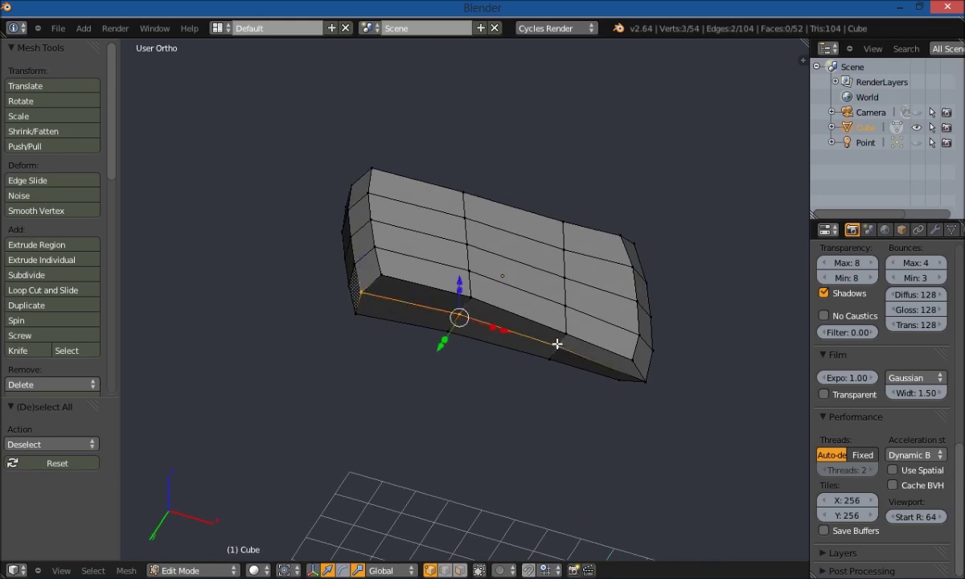
left_click_drag(459, 279, 459, 283)
key("a")
middle_click_drag(434, 419, 470, 489)
- Move the top front edge and front-left corner vertices along Z
right_click(485, 305)
right_click(566, 266, "shift")
right_click(546, 245, "shift")
right_click(439, 273, "shift")
right_click(351, 299, "shift")
right_click(376, 329, "shift")
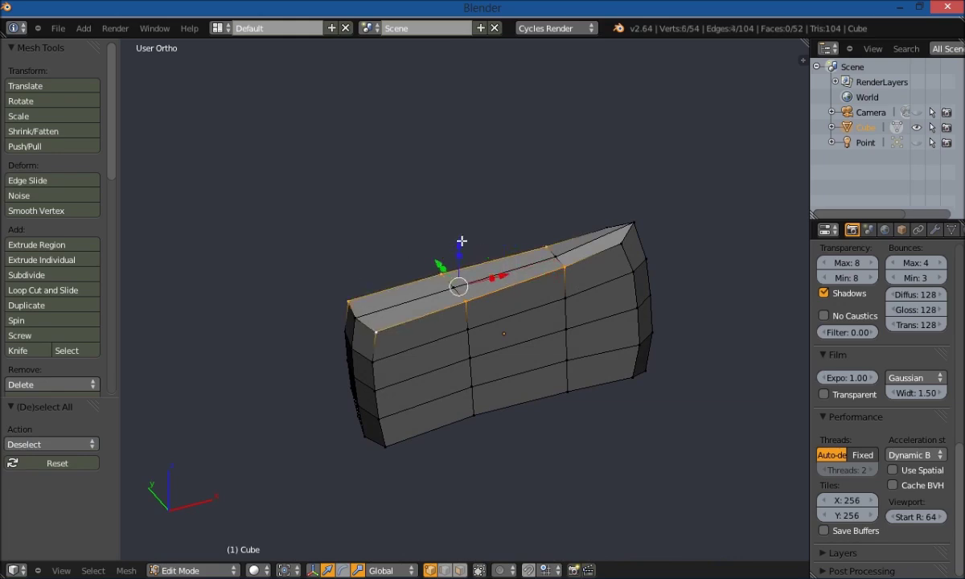
left_click_drag(461, 241, 462, 242)
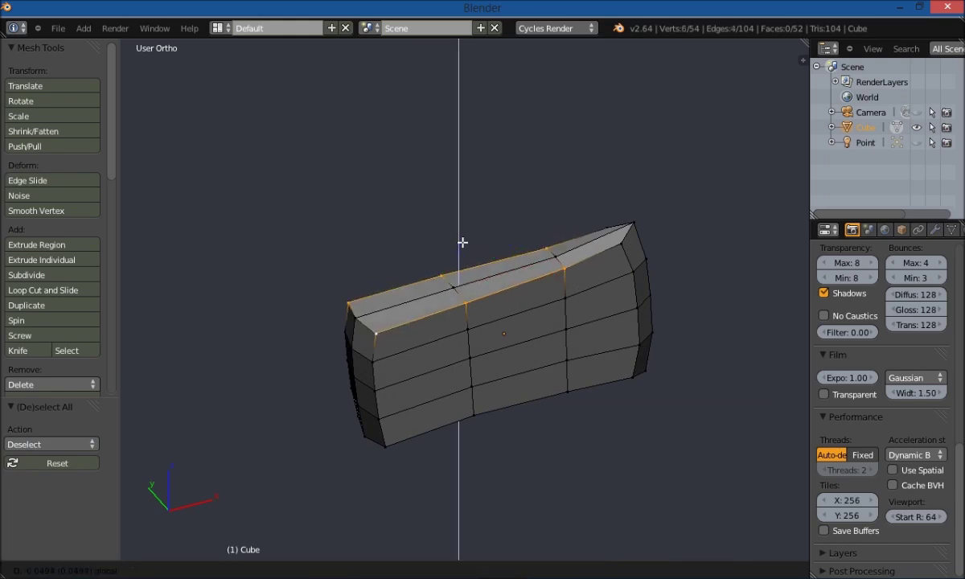
left_click(454, 283)
key("a")
- Return to the front view over the reference image and center the axe
right_click(626, 249)
middle_click_drag(743, 330, 455, 376)
key("a")
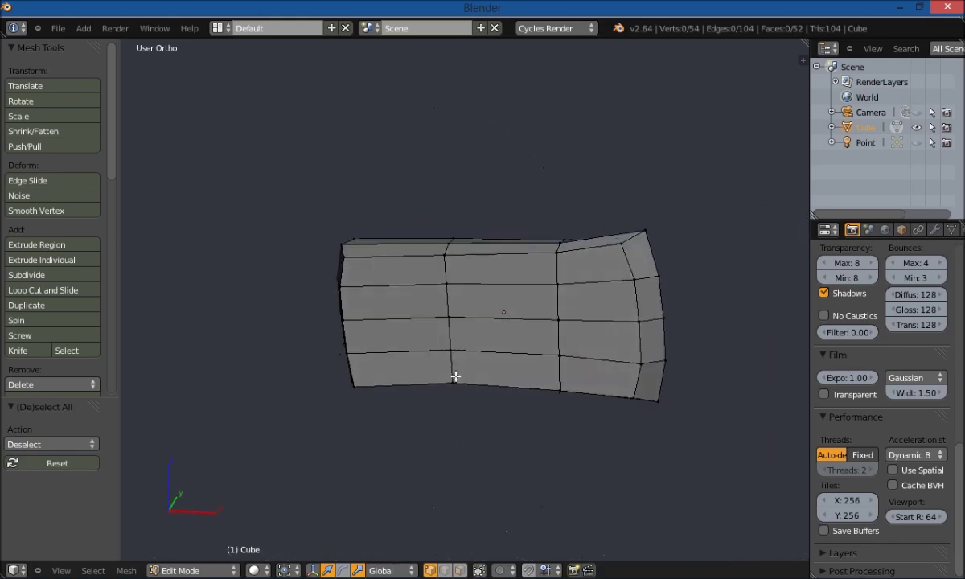
key("KP_1")
middle_click_drag(585, 308, 504, 353, "shift")
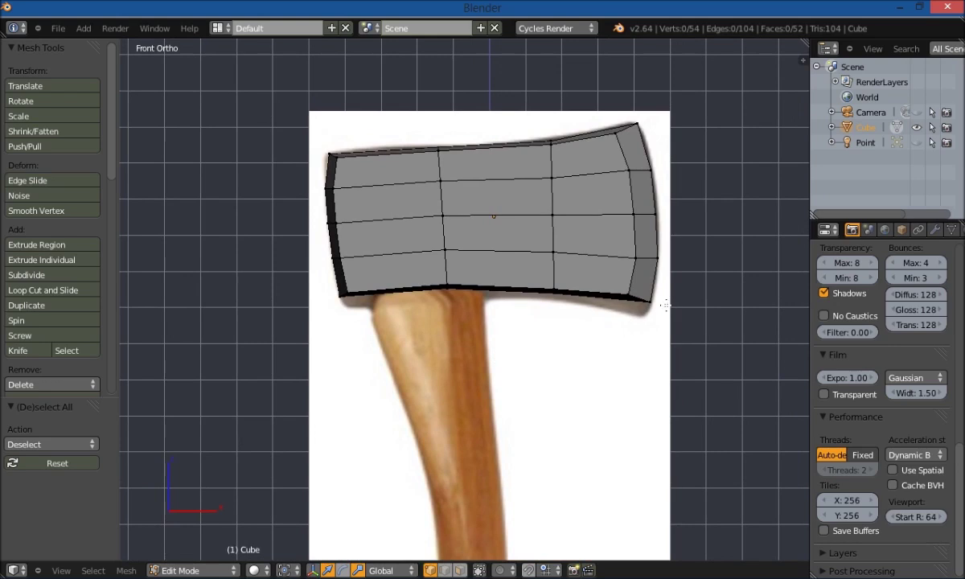
- In texture shading, pull the lower-right corner down and along X
key("z")
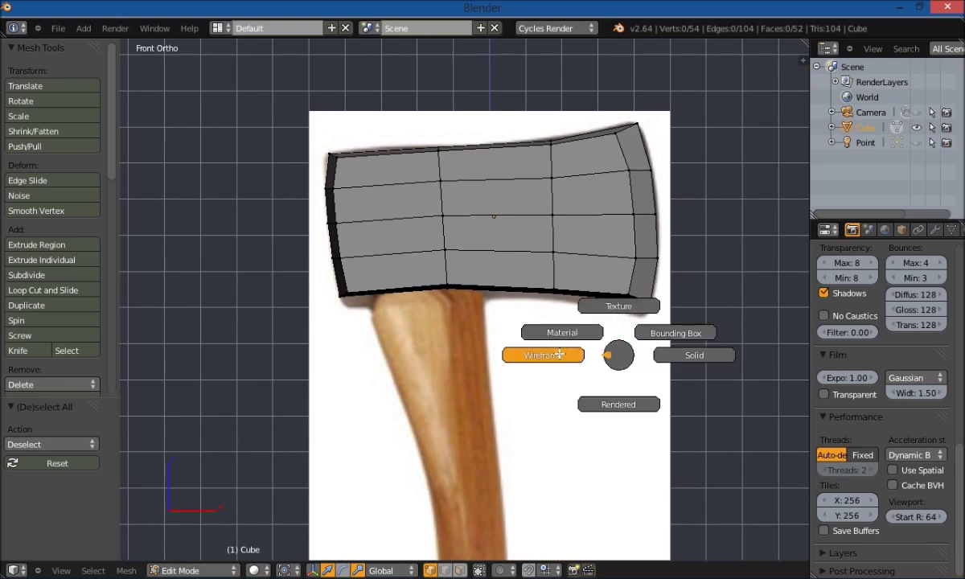
left_click(595, 357)
right_click(635, 315)
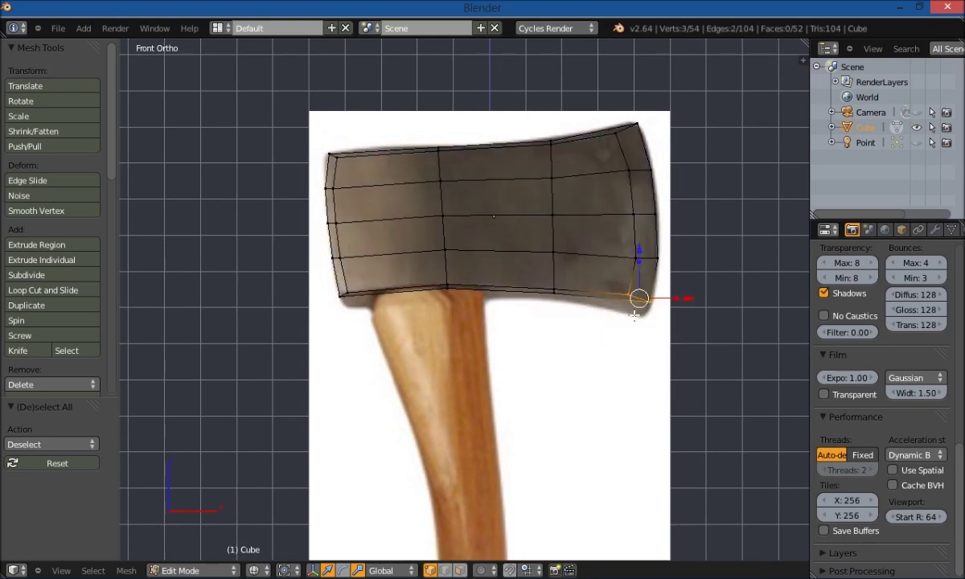
left_click_drag(637, 249, 638, 270)
left_click_drag(691, 315, 638, 338)
key("a")
- Move a right-edge vertex along Z and slide the blade's bottom-right vertex outward along X
right_click(648, 257)
left_click_drag(645, 211, 699, 267)
left_click(699, 267)
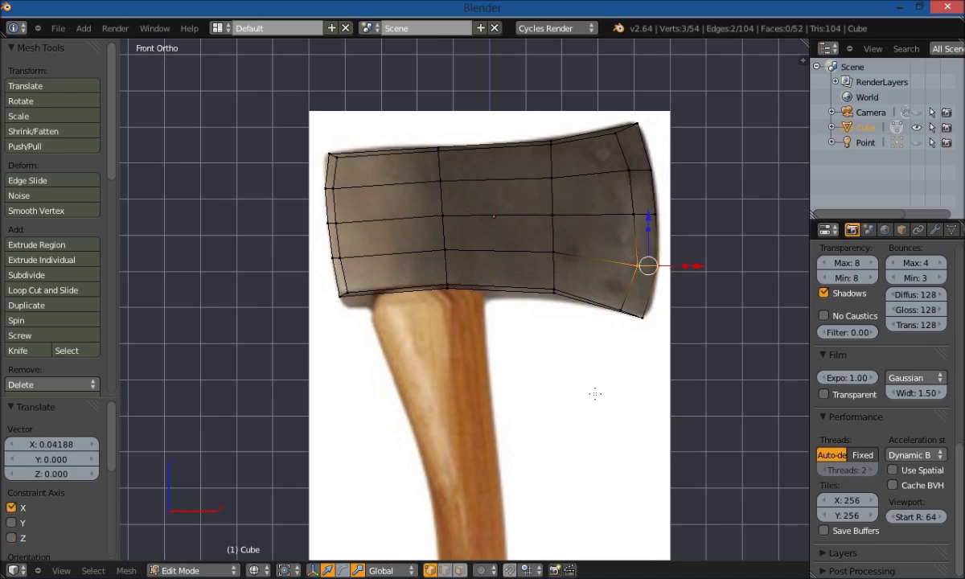
key("a")
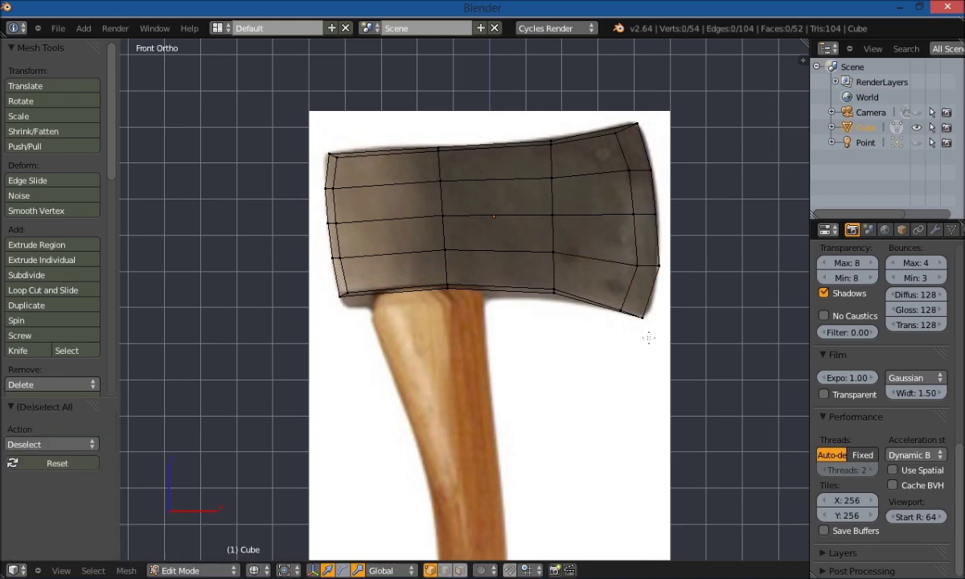
right_click(641, 318)
key("g")
key("x")
left_click(695, 317)
key("a")
- Move the blade's right-edge vertex down and outward, then nudge the lower-edge vertices vertically
right_click(663, 259)
key("g")
key("z")
left_click(664, 228)
key("g")
key("x")
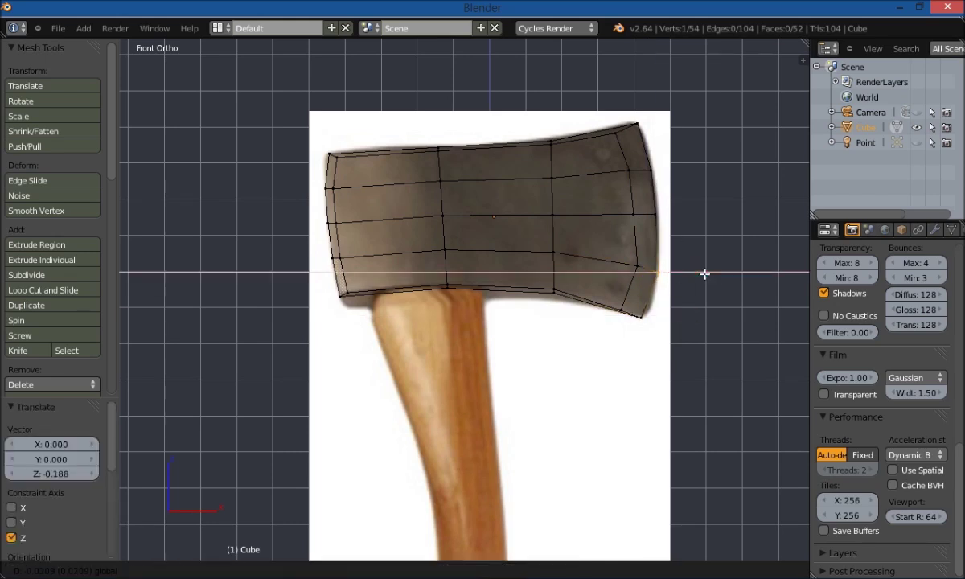
left_click(704, 274)
key("a")
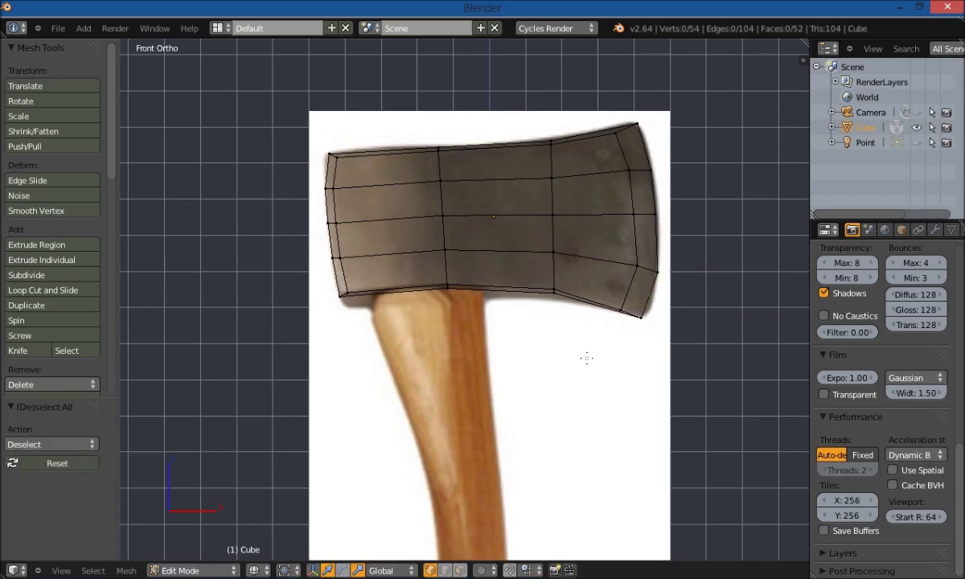
right_click(553, 288)
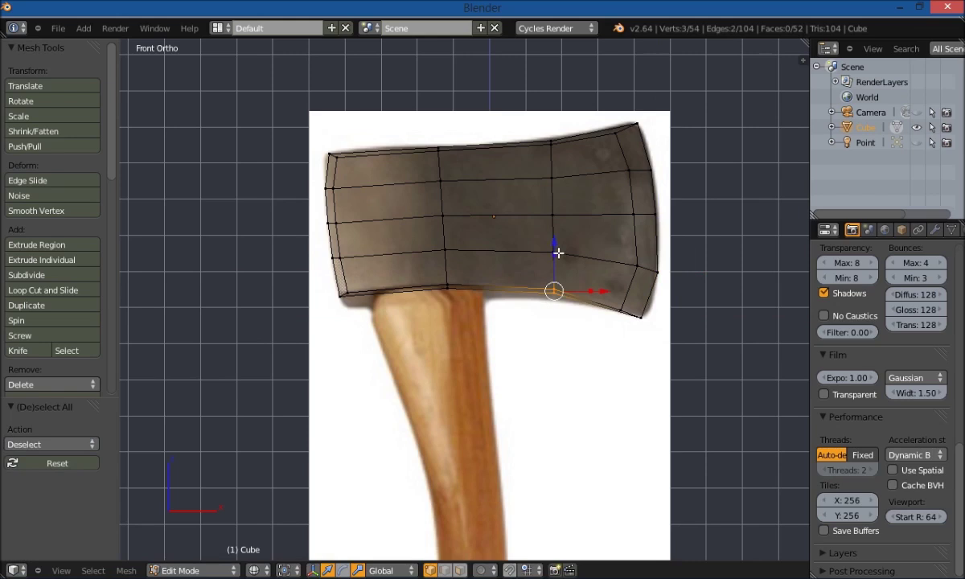
left_click_drag(555, 242, 556, 246)
key("a")
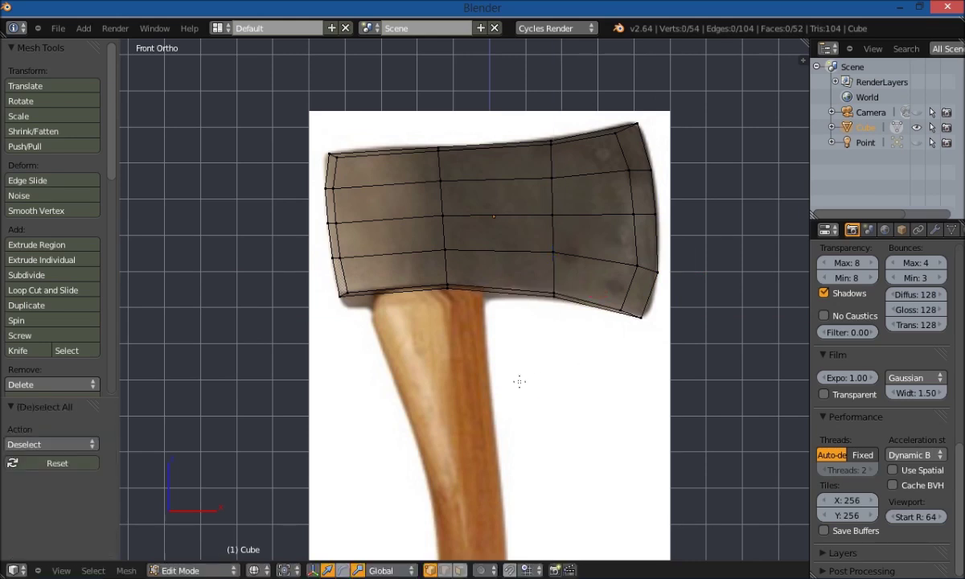
- Check the mesh in solid shading, then return to front view in wireframe over the reference
middle_click_drag(484, 368, 419, 397)
key("z")
left_click(451, 399)
mouse_move(464, 457)
middle_mouse_down()
mouse_move(384, 381)
mouse_move(394, 326)
mouse_move(378, 454)
mouse_move(377, 422)
mouse_move(397, 420)
mouse_move(431, 460)
mouse_move(427, 406)
middle_mouse_up()
key("KP_1")
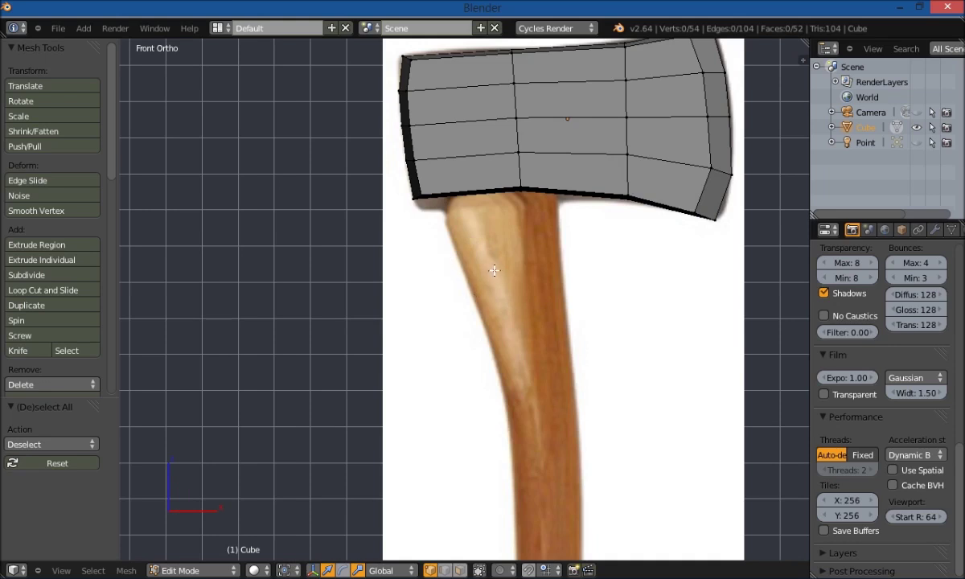
key("z")
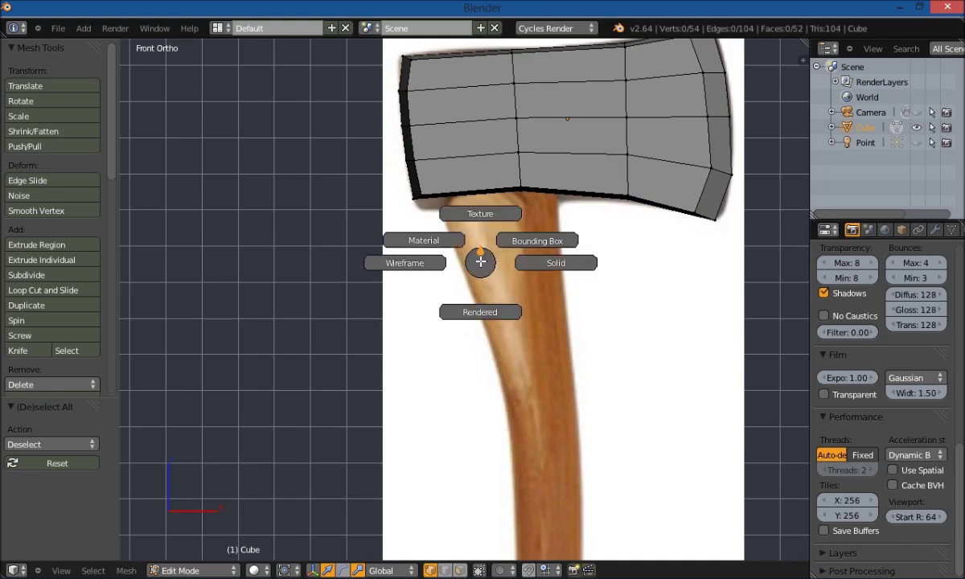
left_click(400, 265)
middle_click_drag(486, 250, 387, 265, "shift")
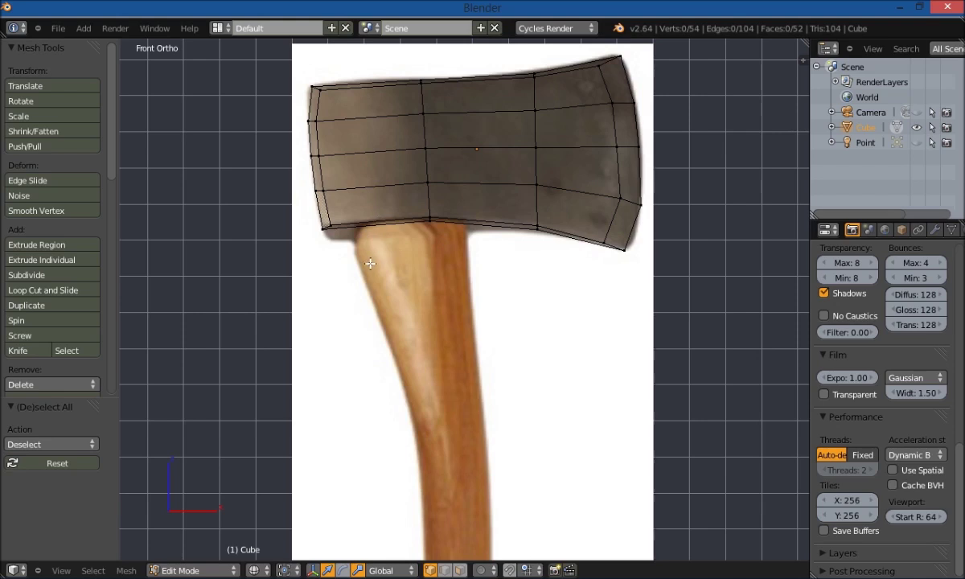
- Cut two vertical edge loops across the axe head, near the left end and through the middle
key("ctrl+r")
left_click(359, 219)
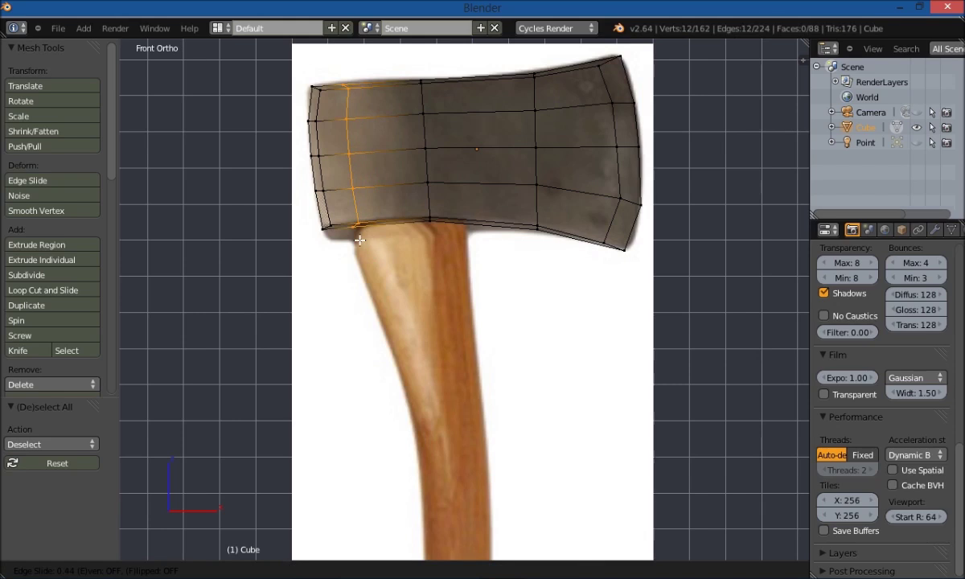
left_click(360, 240)
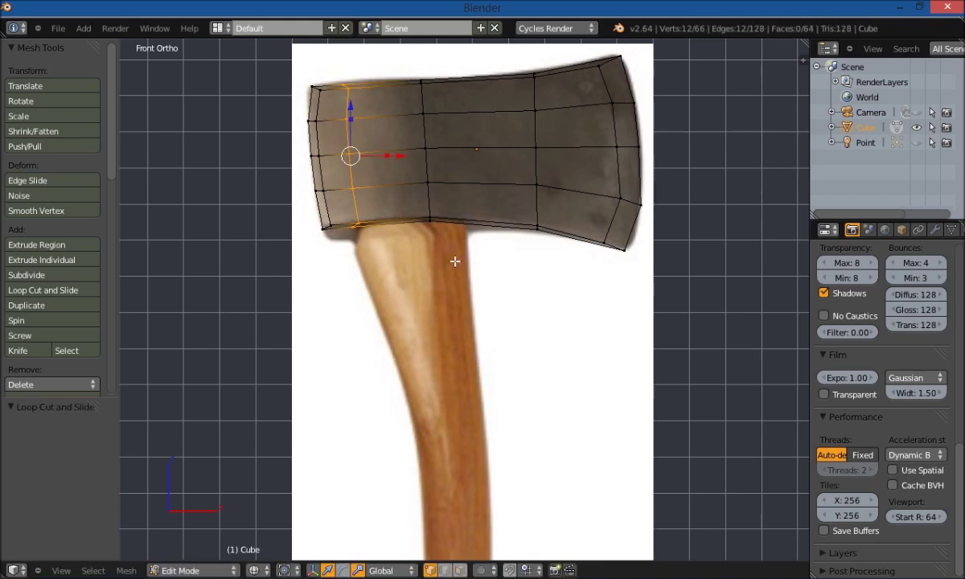
key("ctrl+r")
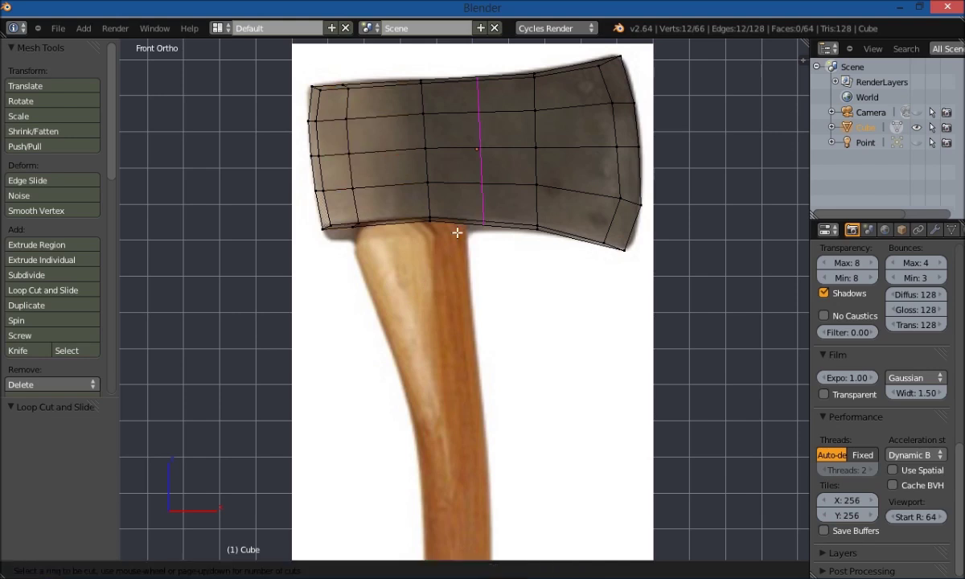
left_click(460, 228)
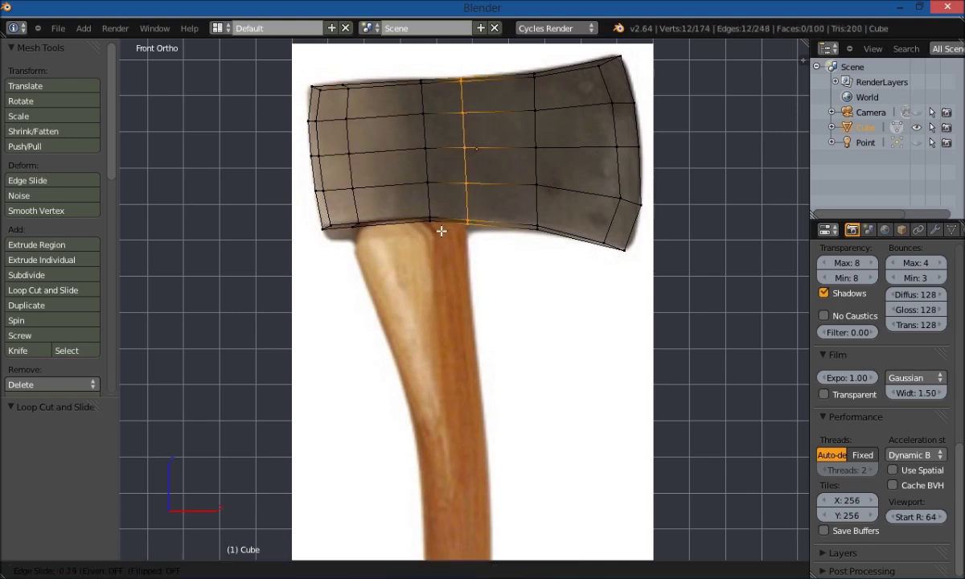
left_click(441, 228)
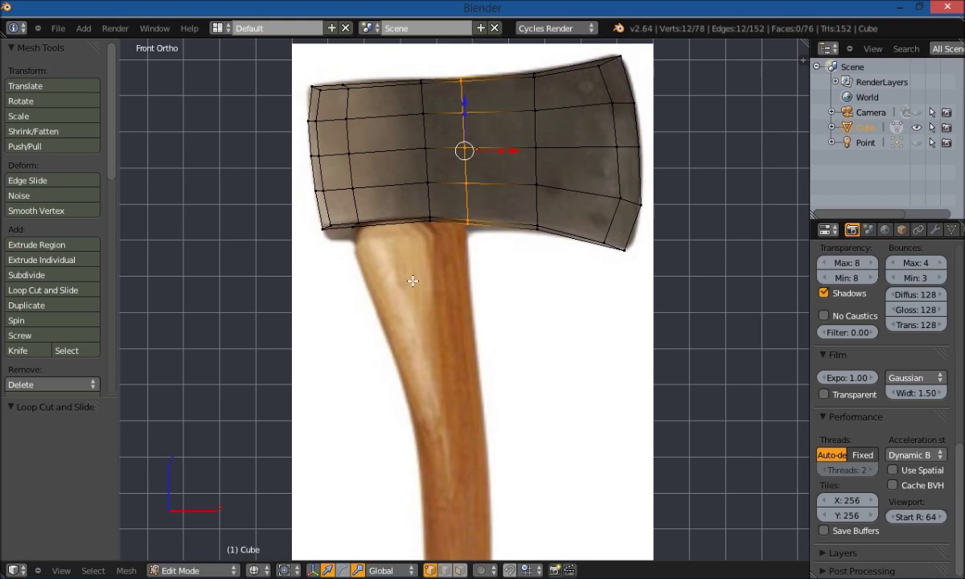
key("a")
middle_click_drag(403, 270, 432, 338)
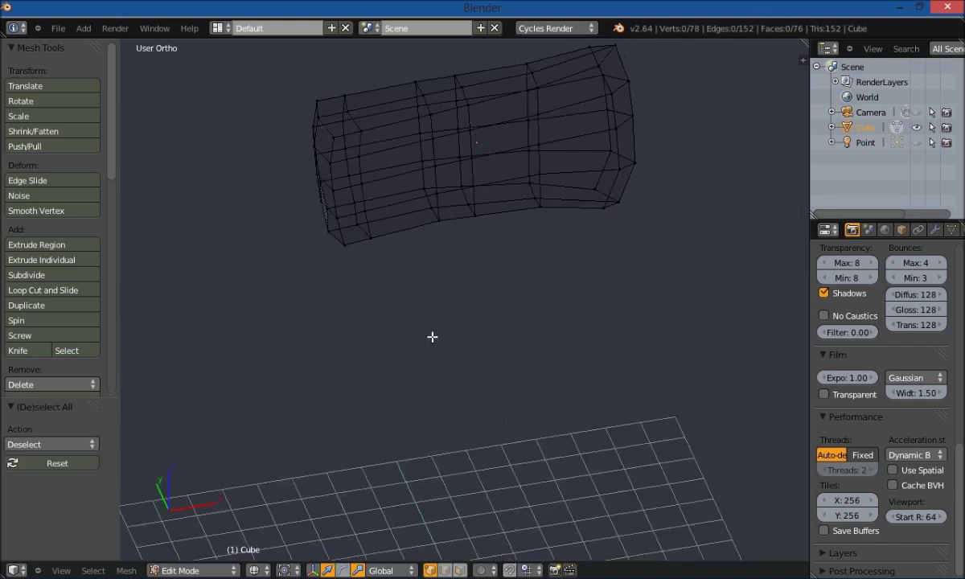
- Switch the viewport to Solid shading and dismiss the delete menu without deleting
key("z")
left_click(465, 316)
mouse_move(427, 288)
middle_mouse_down()
mouse_move(445, 356)
mouse_move(401, 368)
mouse_move(409, 280)
mouse_move(405, 391)
middle_mouse_up()
key("x")
left_click(474, 449)
- Select the four underside faces and four front faces where the handle enters
right_click(381, 235)
right_click(440, 241, "shift")
right_click(384, 246, "shift")
right_click(326, 235, "shift")
middle_click_drag(262, 438, 319, 165)
right_click(396, 291, "shift")
right_click(415, 323, "shift")
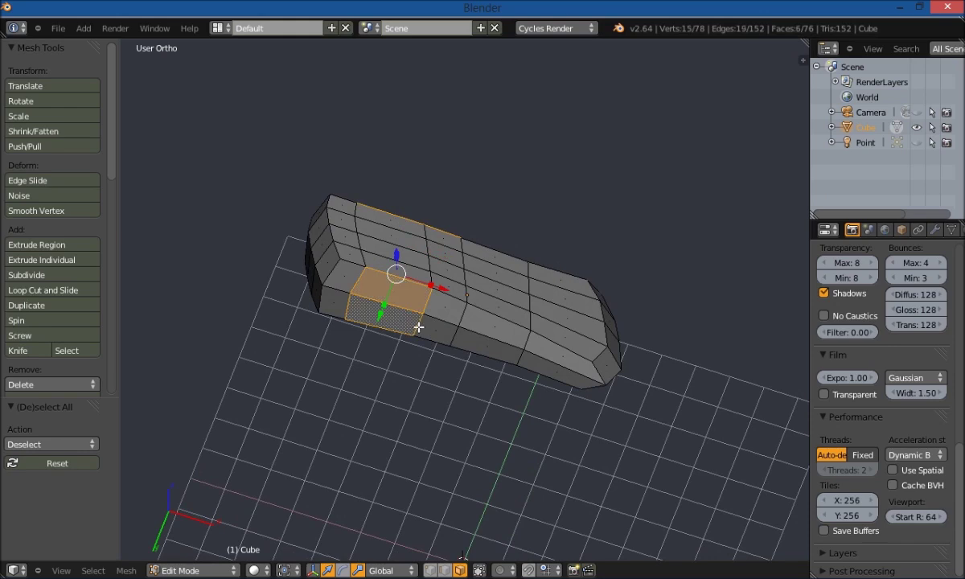
right_click(426, 310, "shift")
right_click(430, 291, "shift")
middle_click_drag(362, 345, 331, 417)
scroll(359, 359, "up", 3)
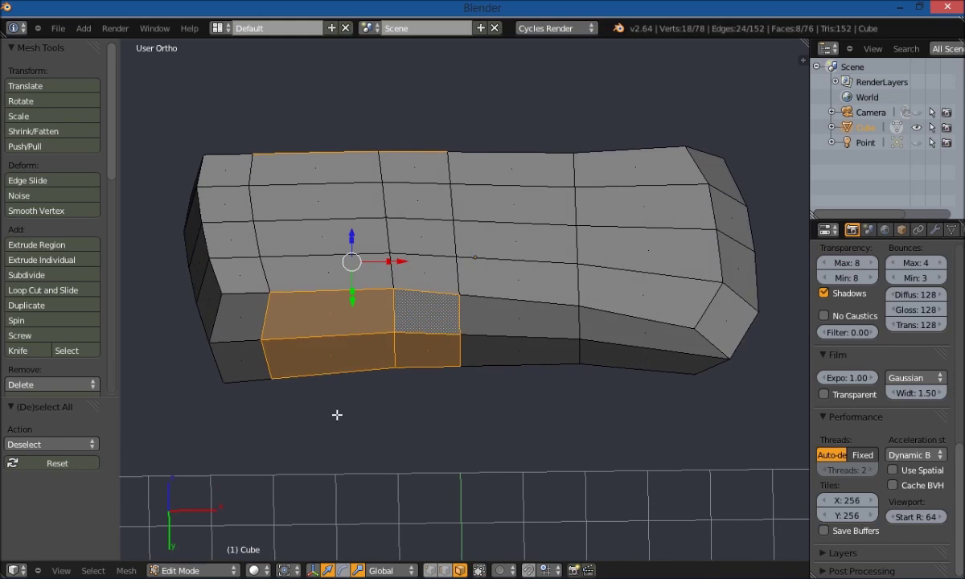
- Inset the selected faces, scale the inset slightly smaller, then deselect and go perspective
key("i")
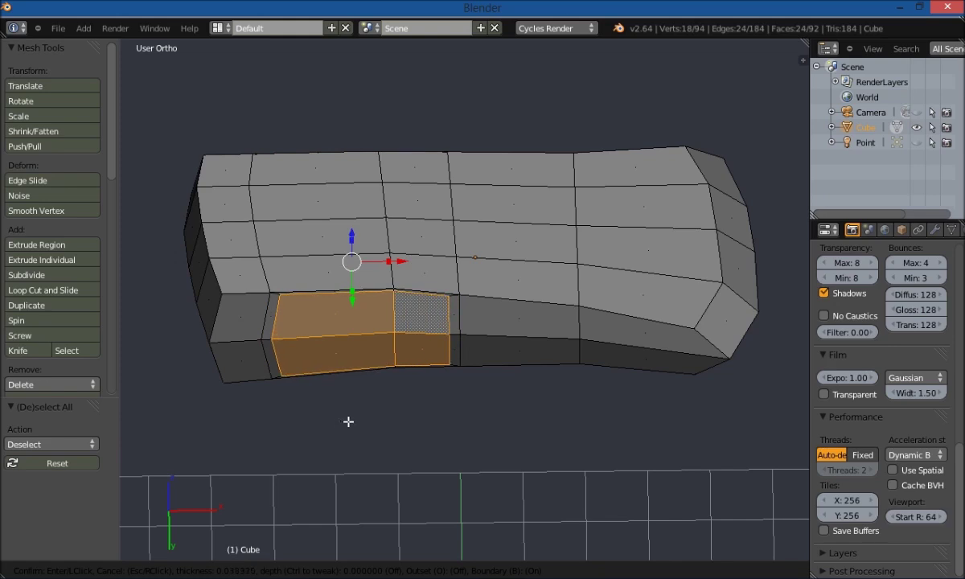
left_click(349, 421)
middle_click_drag(347, 420, 308, 372)
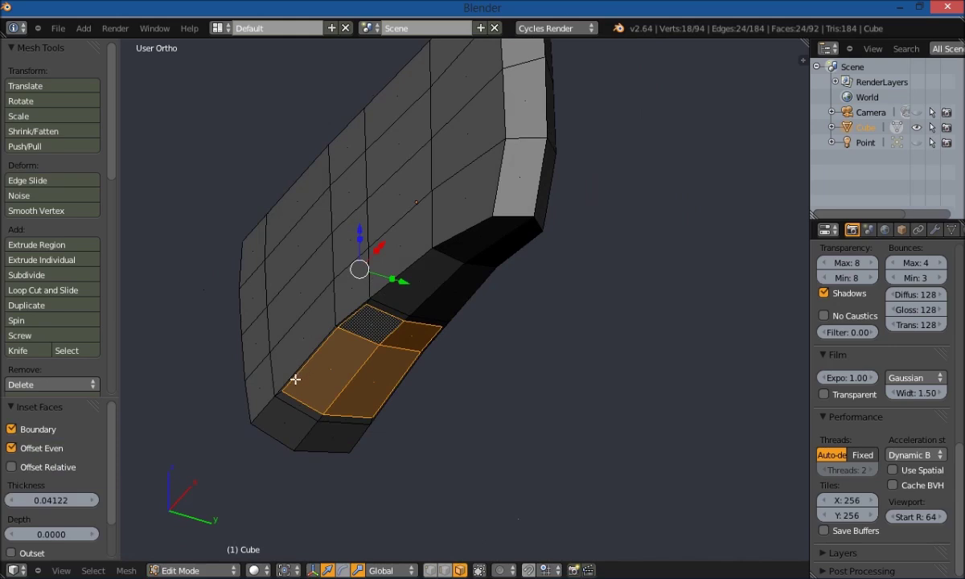
key("s")
key("y")
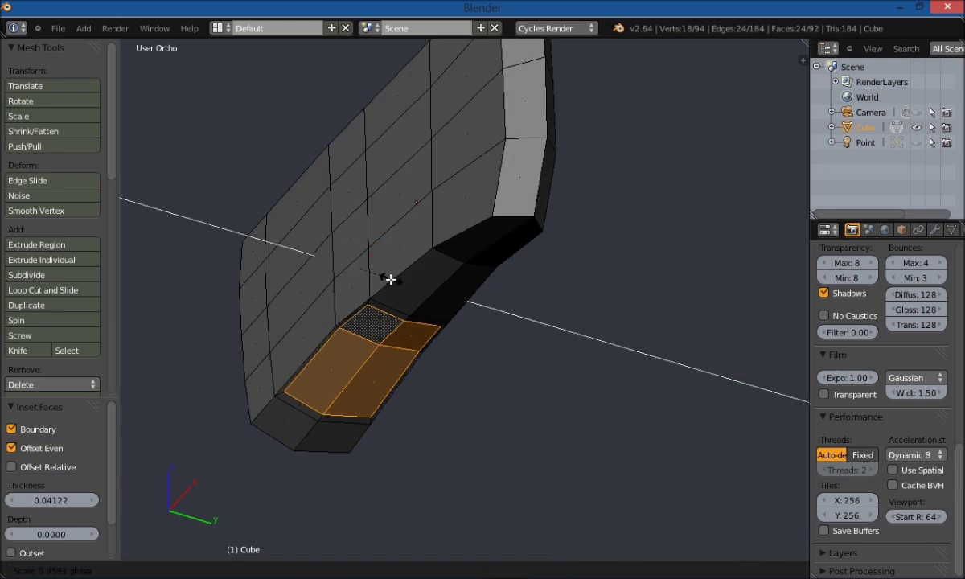
left_click(389, 278)
key("a")
middle_click_drag(197, 441, 425, 426)
key("KP_5")
scroll(334, 436, "down", 6)
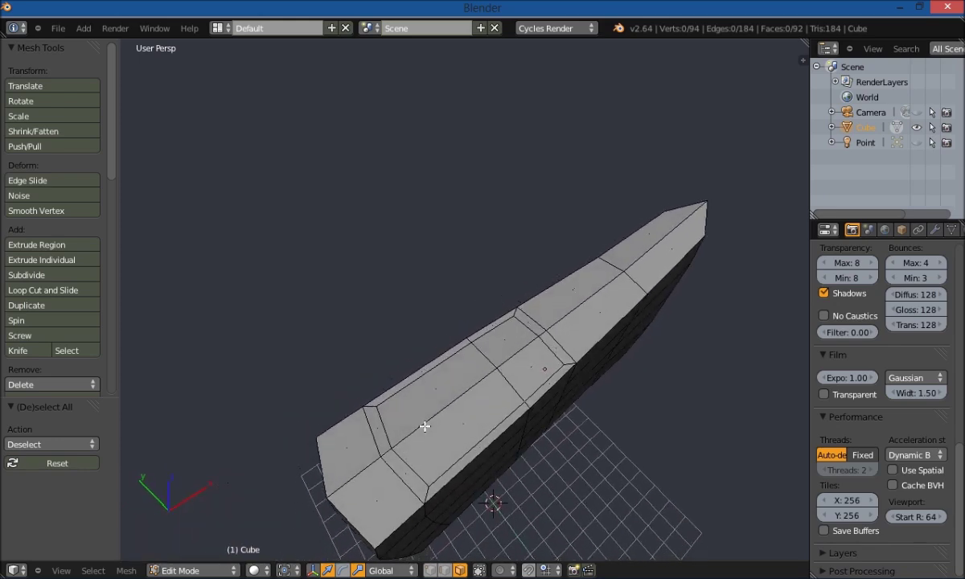
- View the axe head from the top in orthographic projection
middle_click_drag(472, 347, 405, 386)
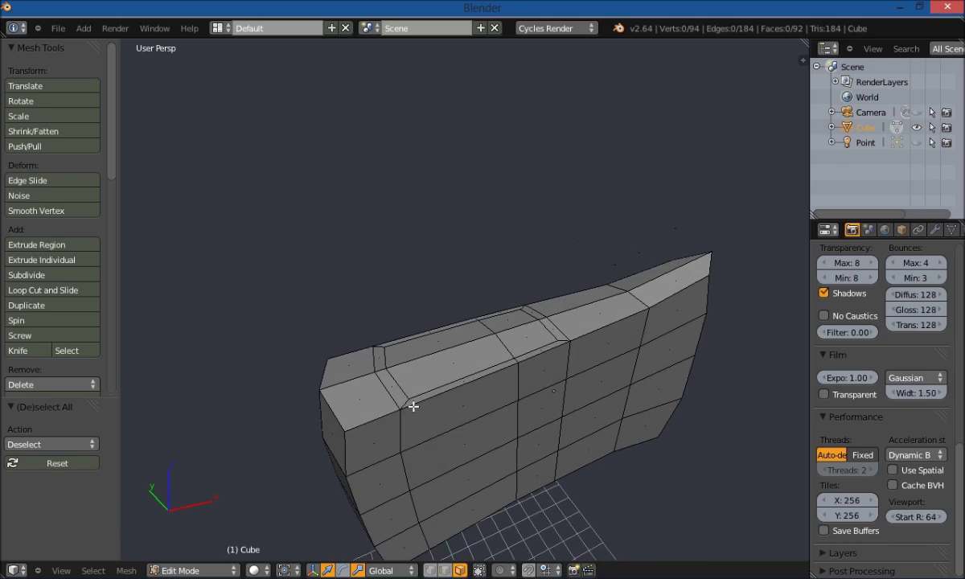
key("q")
left_click(416, 370)
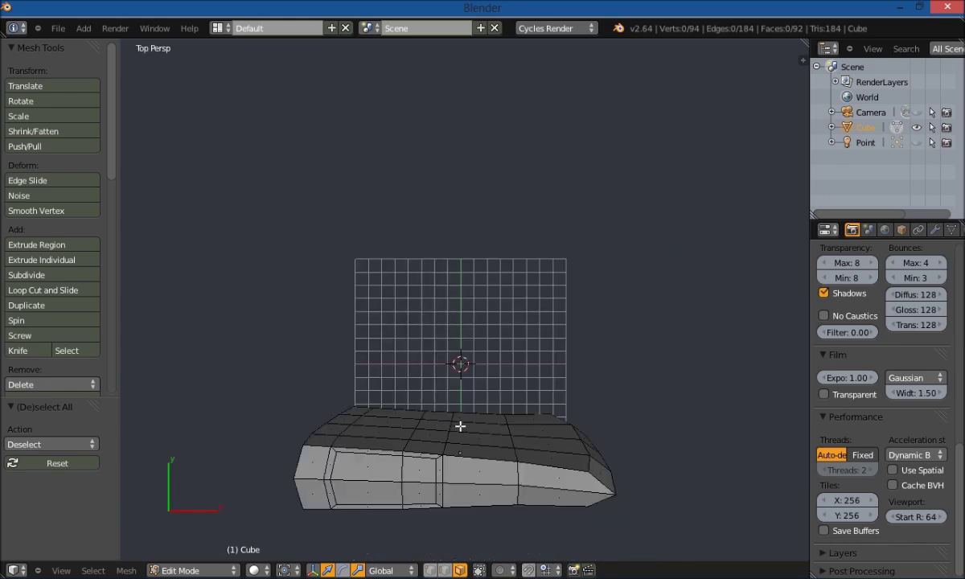
key("KP_5")
scroll(518, 390, "up", 2, "shift")
scroll(556, 255, "down", 5, "shift")
scroll(496, 309, "up", 2)
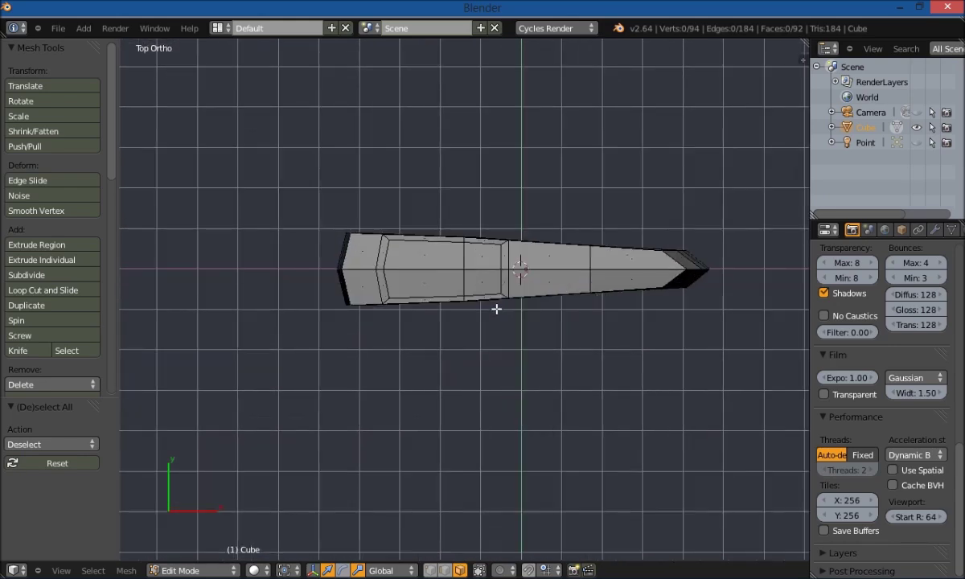
scroll(496, 308, "up", 2)
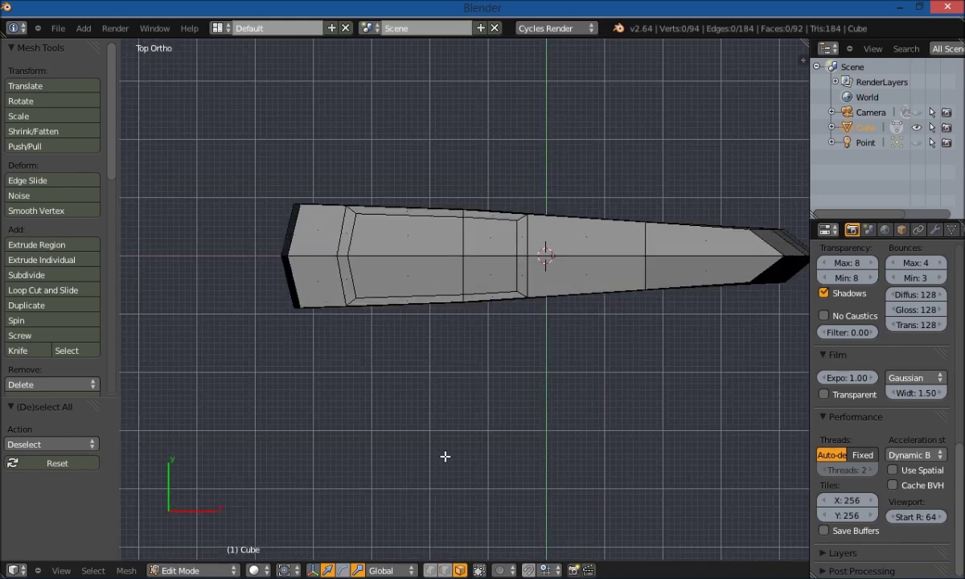
- Switch to Wireframe shading and Vertex select mode, then reposition the 3D cursor
key("z")
left_click(394, 464)
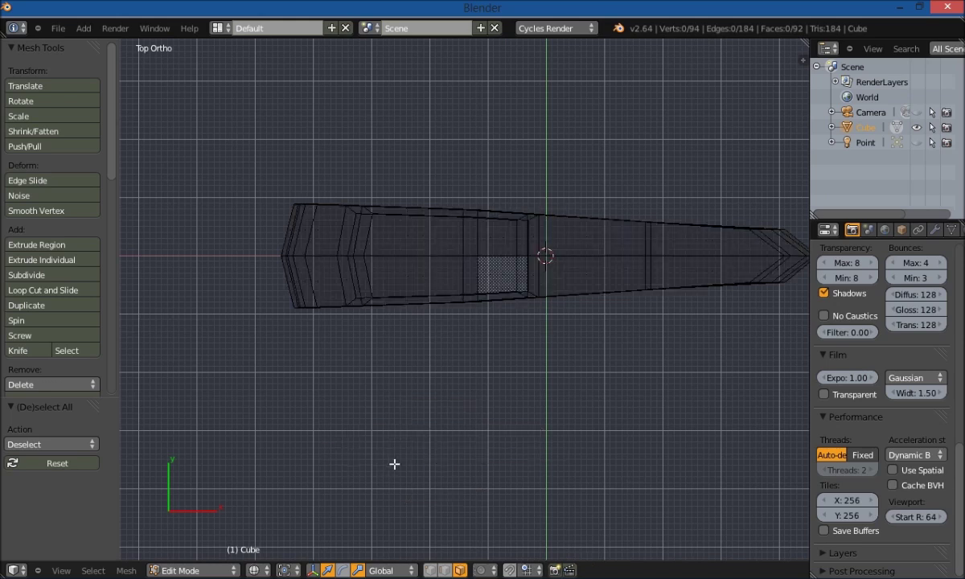
key("ctrl+Tab")
left_click(437, 415)
scroll(494, 305, "up", 1)
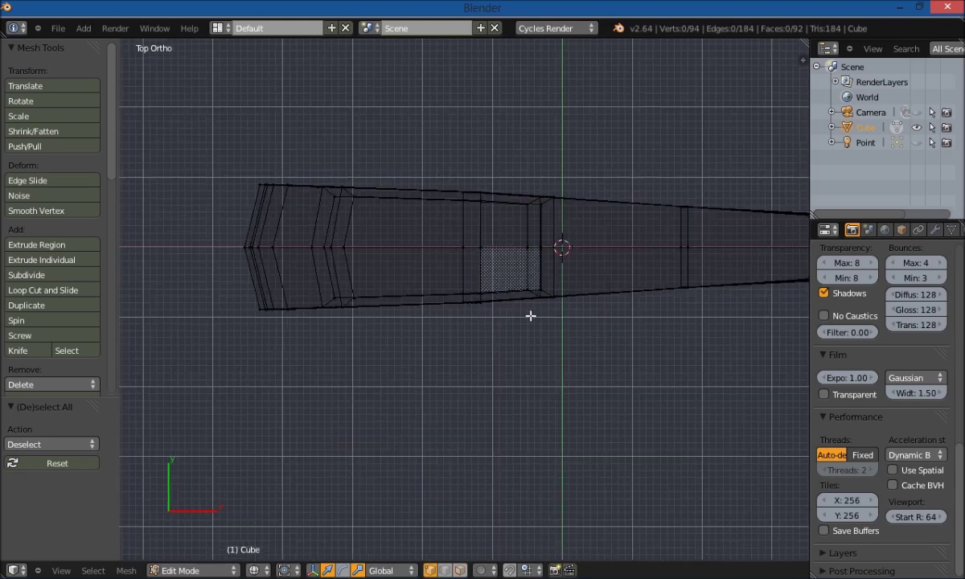
left_click(716, 75)
middle_click_drag(480, 332, 510, 364)
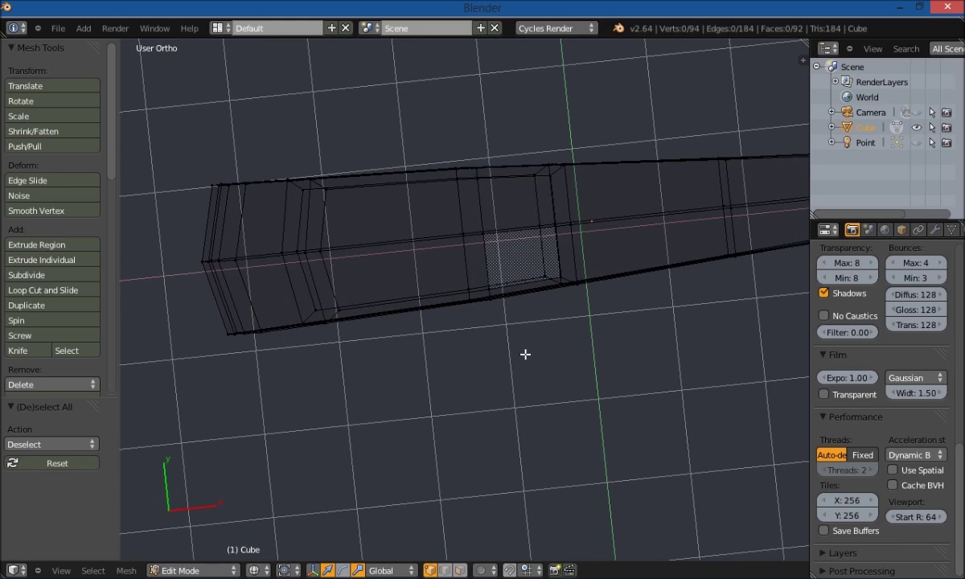
- From the top view, slide the vertices at one end of the inset along the head's length
key("q")
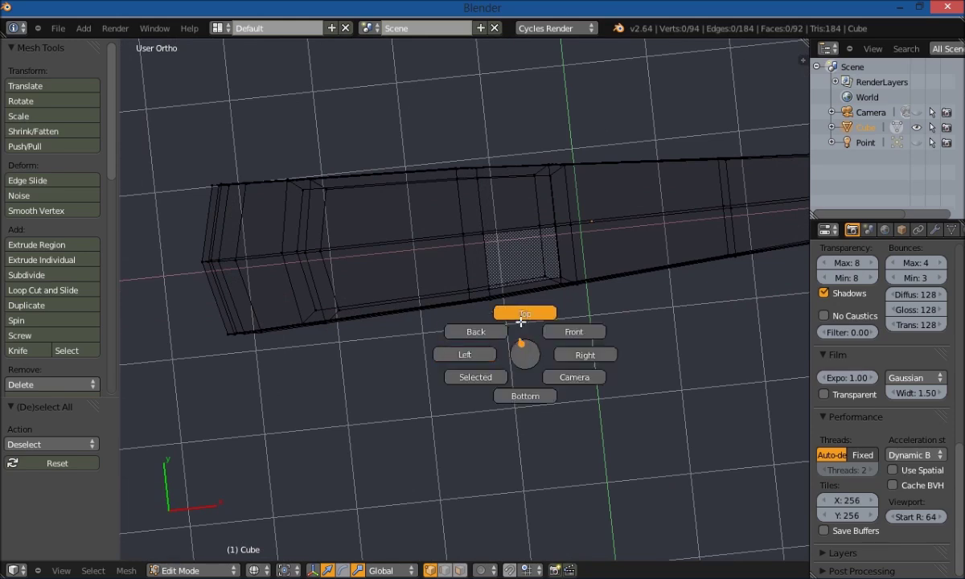
left_click(492, 300)
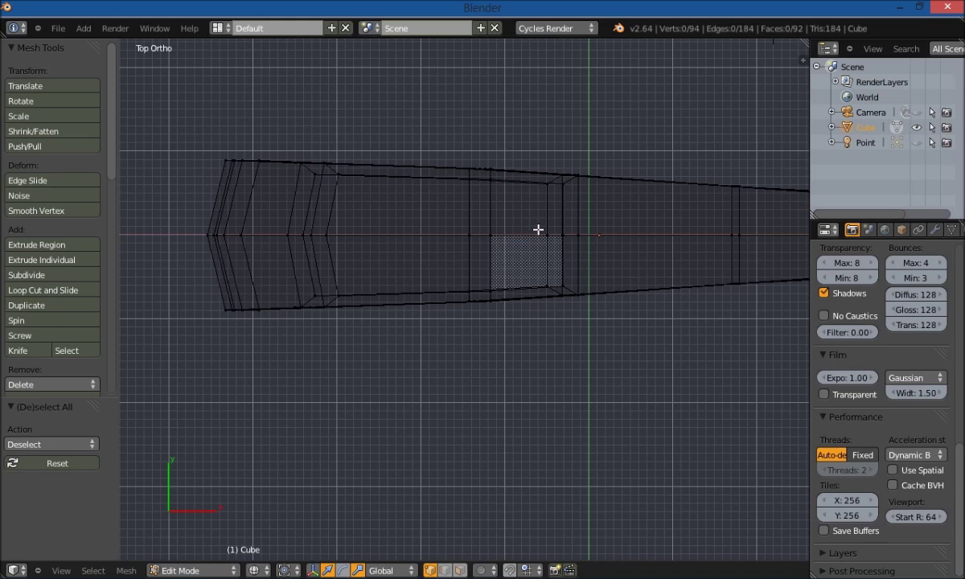
mouse_move(547, 233)
left_mouse_down("ctrl")
mouse_move(607, 248)
mouse_move(556, 214)
mouse_move(537, 253)
left_mouse_up("ctrl")
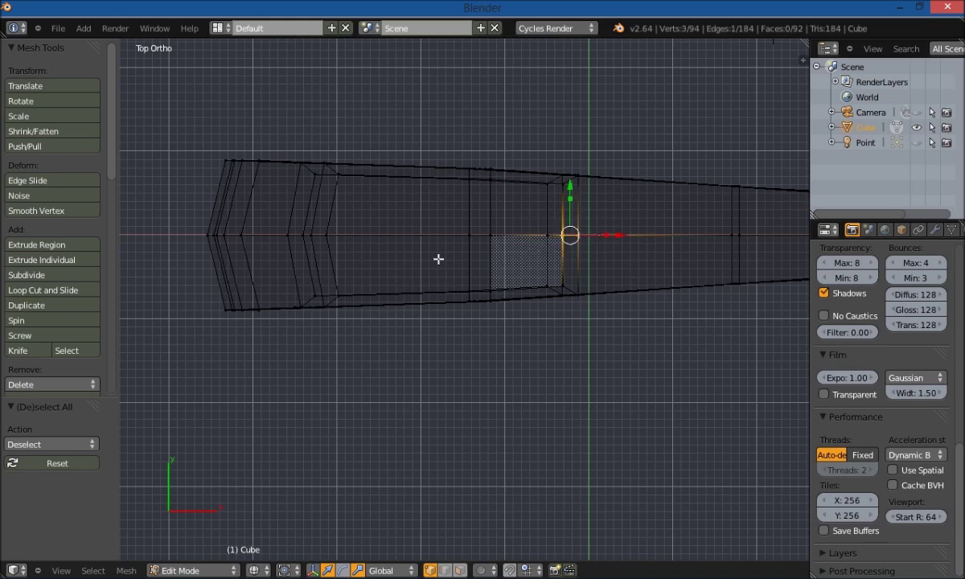
middle_click_drag(375, 358, 399, 330)
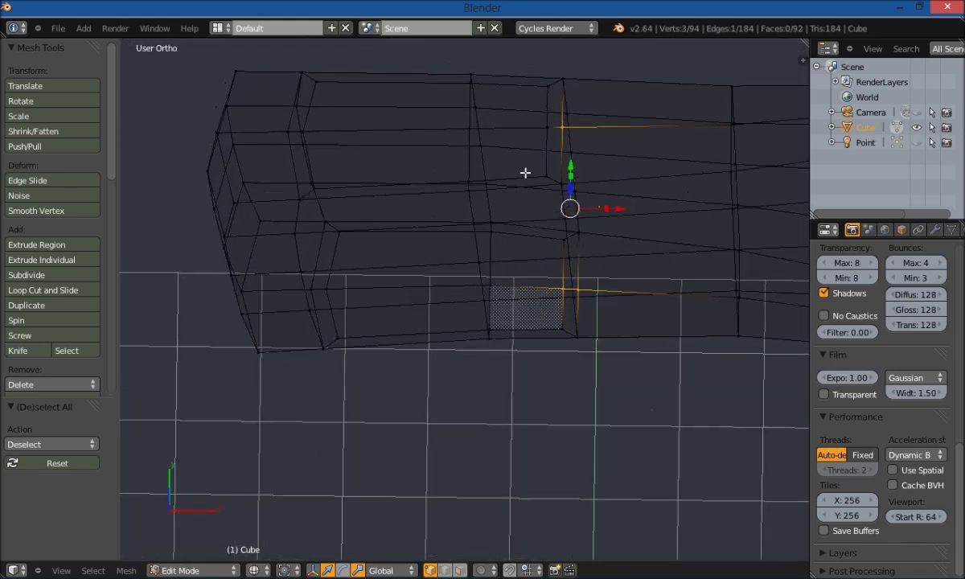
right_click(547, 120, "shift")
mouse_move(469, 323)
middle_mouse_down()
mouse_move(463, 328)
mouse_move(481, 330)
middle_mouse_up()
left_click_drag(616, 211, 632, 209)
middle_click_drag(377, 371, 372, 349)
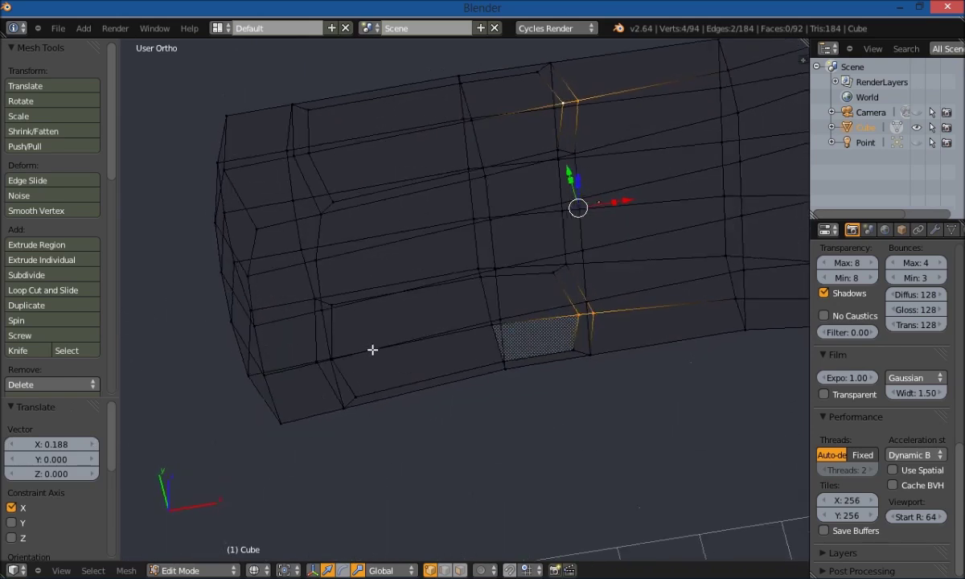
- Move the two edges at the inset's other end along the X axis
right_click(318, 152)
middle_click_drag(276, 319, 288, 296)
right_click(314, 415, "shift")
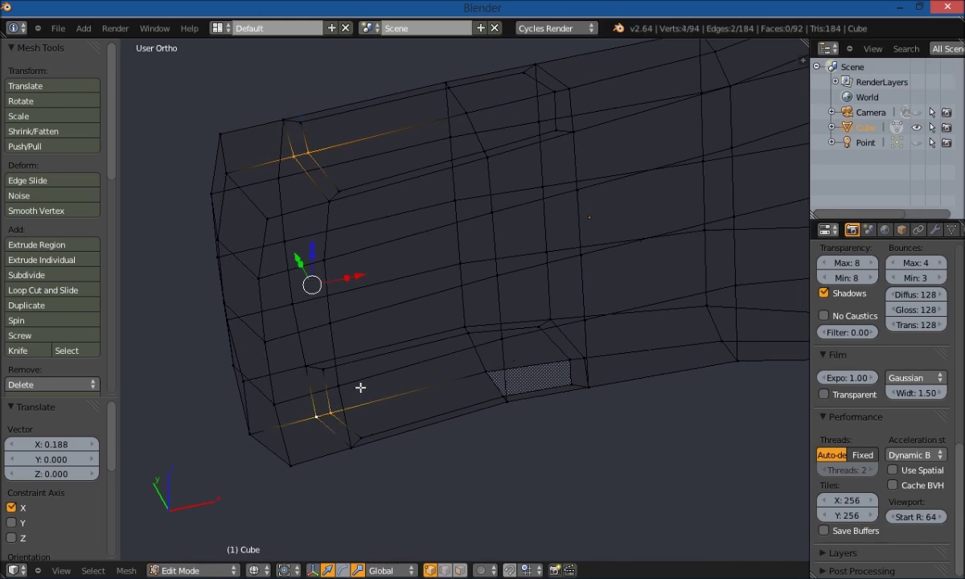
key("g")
key("x")
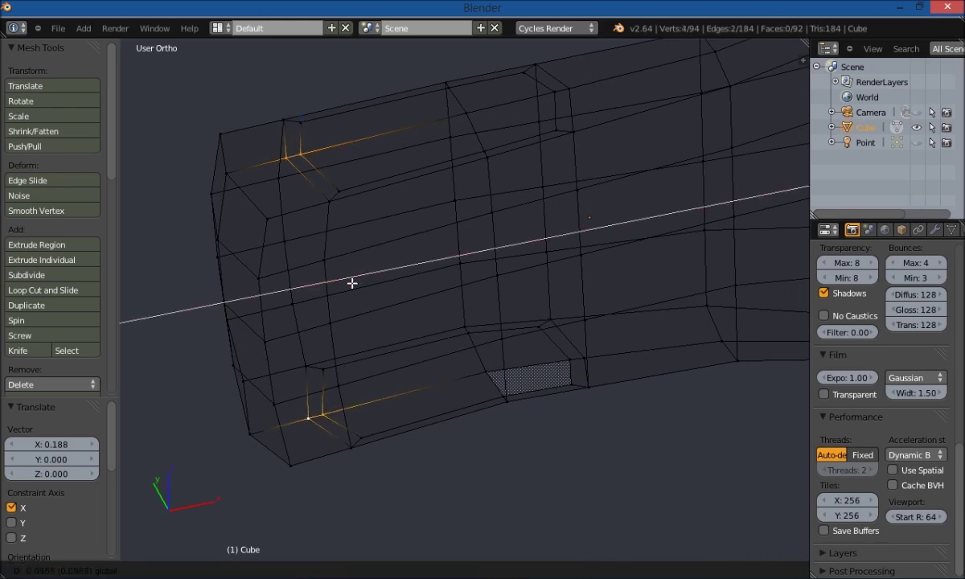
left_click(351, 282)
key("a")
middle_click_drag(351, 308, 351, 211)
- Select all eight vertices of the inset loop
right_click(348, 200)
right_click(303, 113, "shift")
middle_click_drag(410, 225, 357, 265)
right_click(555, 165, "shift")
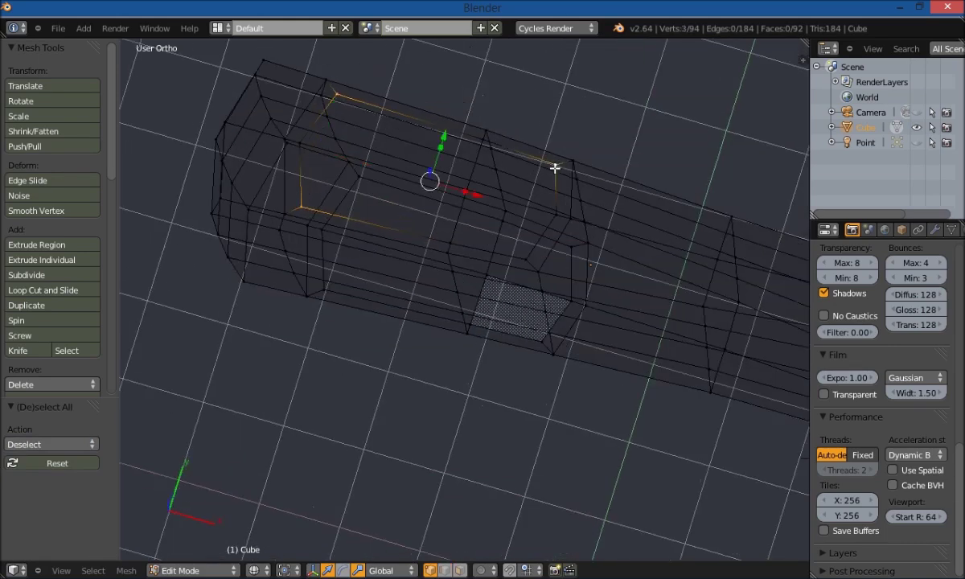
right_click(526, 258, "shift")
middle_click_drag(380, 353, 396, 312)
right_click(351, 307, "shift")
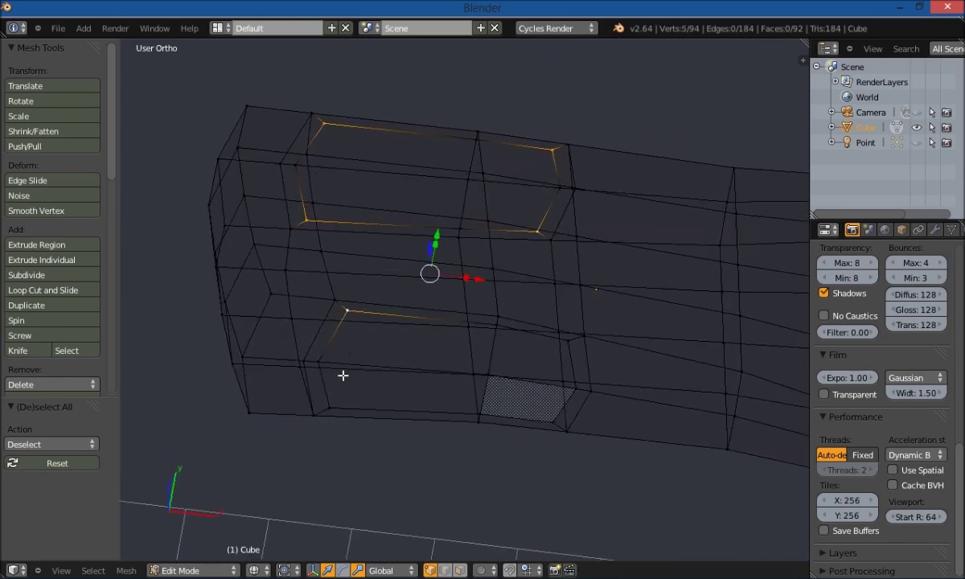
right_click(329, 409, "shift")
middle_click_drag(338, 420, 459, 441)
right_click(552, 325, "shift")
right_click(566, 399, "shift")
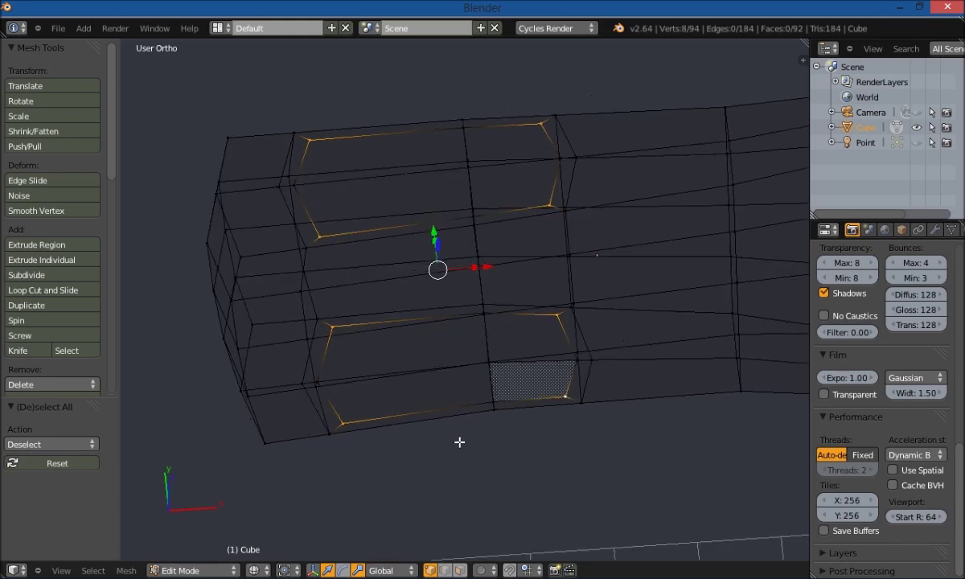
- Return to Solid shading and begin scaling the eight-vertex loop down
key("z")
middle_click_drag(504, 444, 352, 423)
key("s")
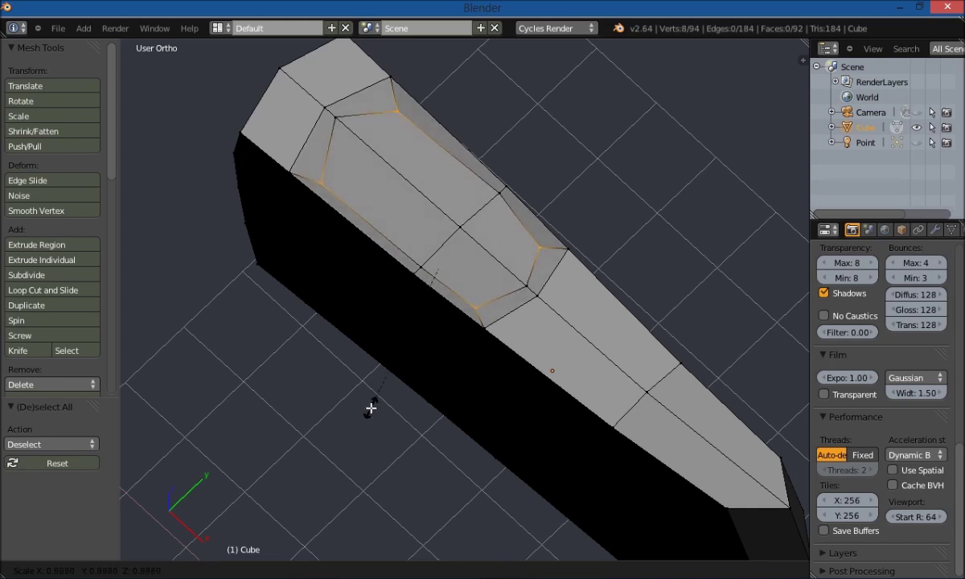
- Confirm the smaller loop, then undo the deselection to keep the ring selected
left_click(371, 408)
key("a")
middle_click_drag(304, 431, 322, 381)
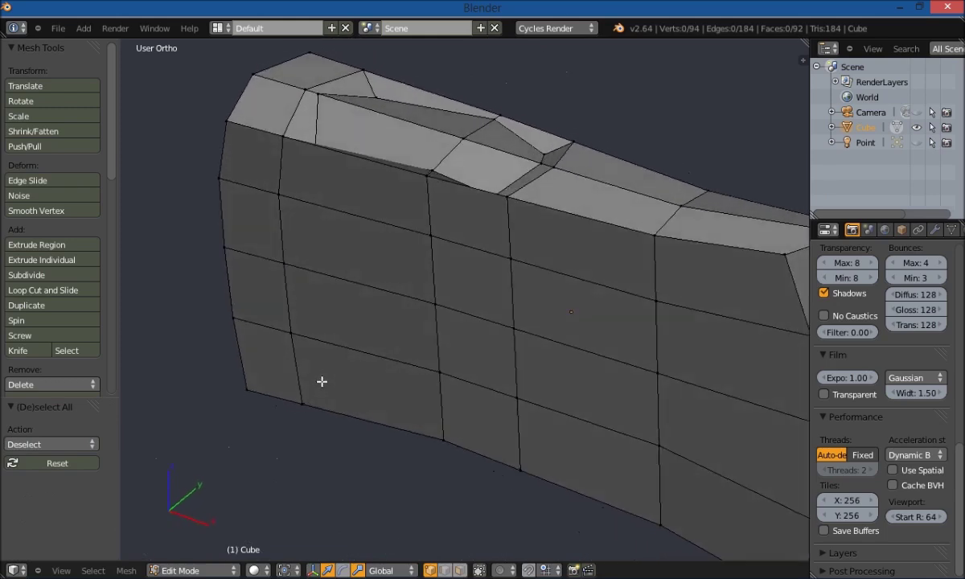
key("ctrl+z")
middle_click_drag(277, 420, 334, 474)
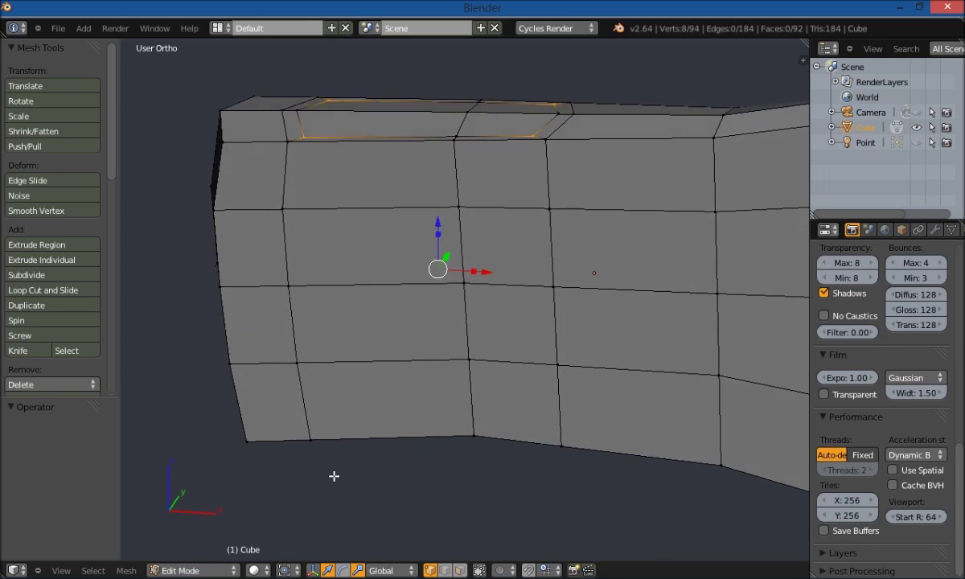
- Shrink the collar ring to 0.872 in X and Y, excluding Z
key("s")
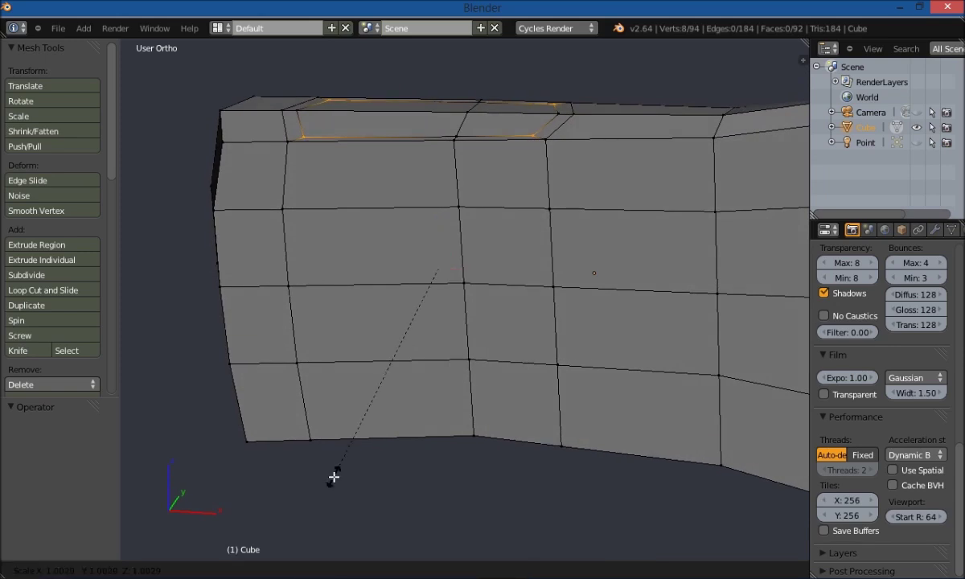
key("shift+z")
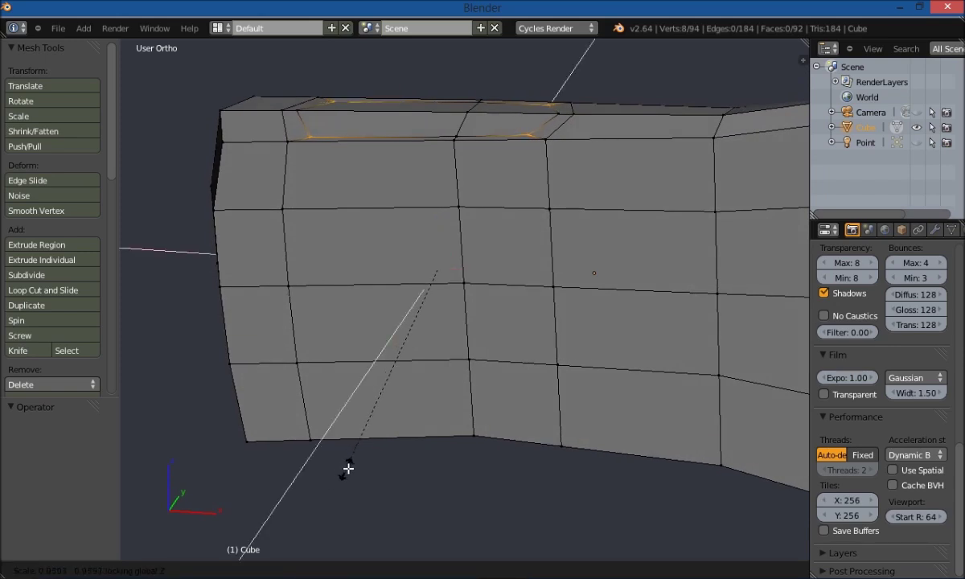
left_click(364, 457)
key("a")
middle_click_drag(403, 487, 366, 413)
- Reselect the collar's eight top vertices and scale them in X and Y once more
key("ctrl+z")
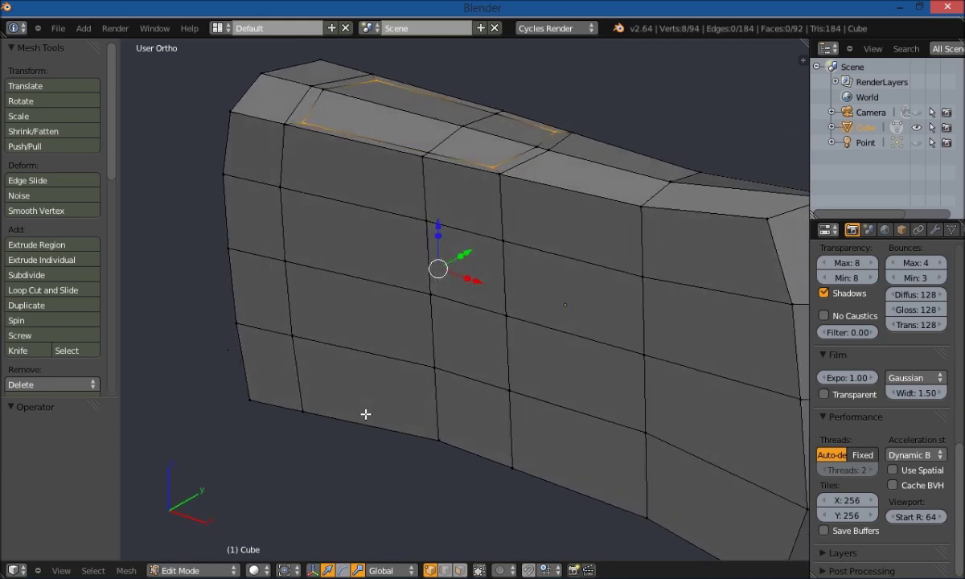
key("s")
key("shift+z")
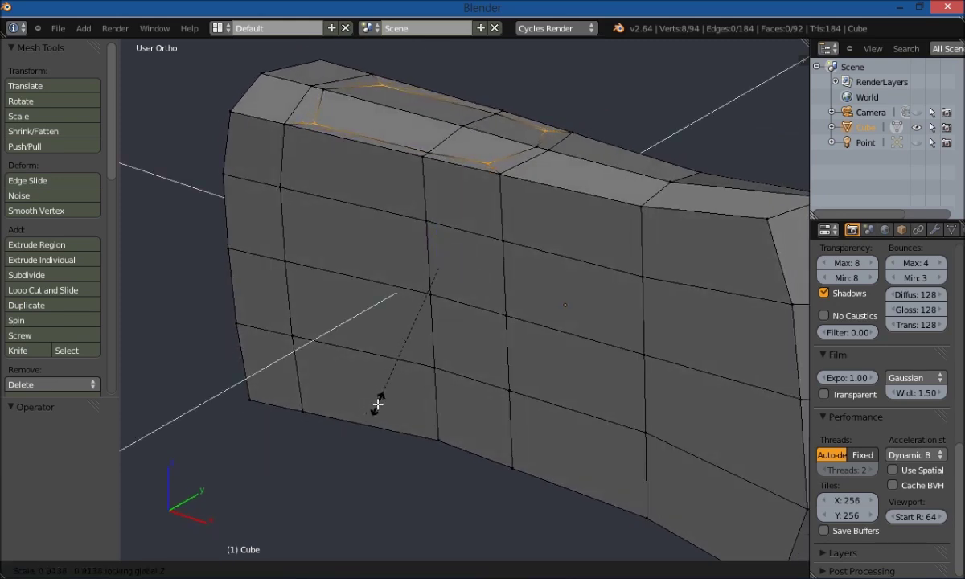
left_click(381, 400)
key("a")
middle_click_drag(272, 527, 370, 455)
- Scale the top hole's two end vertices toward each other to shorten the opening
right_click(297, 185)
right_click(558, 135, "shift")
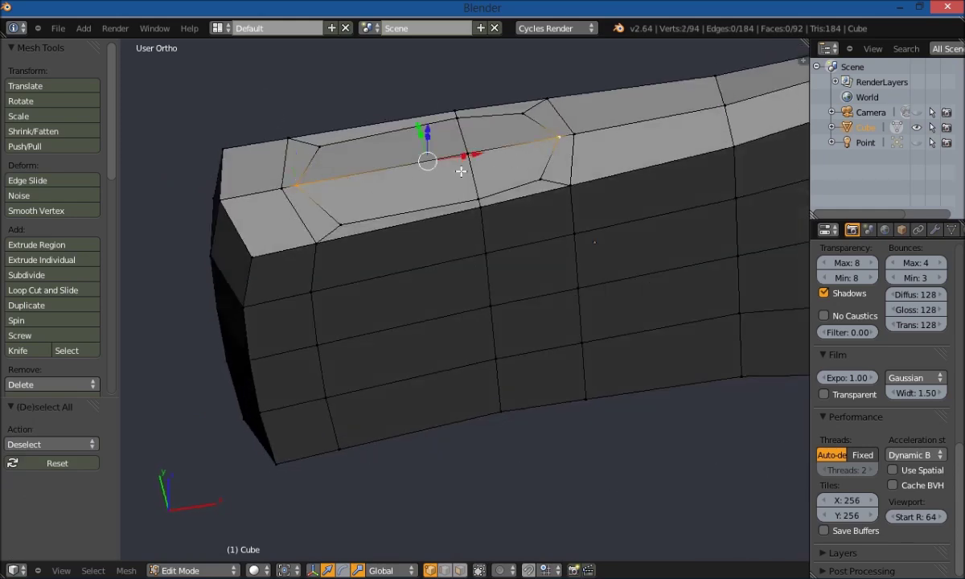
key("s")
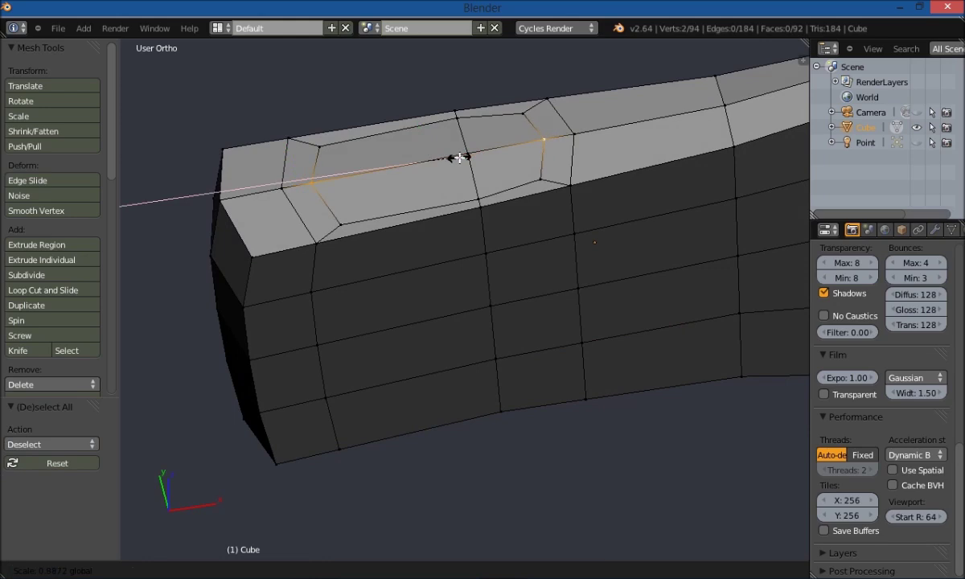
left_click(459, 158)
key("a")
mouse_move(479, 416)
middle_mouse_down()
mouse_move(448, 466)
mouse_move(450, 418)
mouse_move(460, 417)
middle_mouse_up()
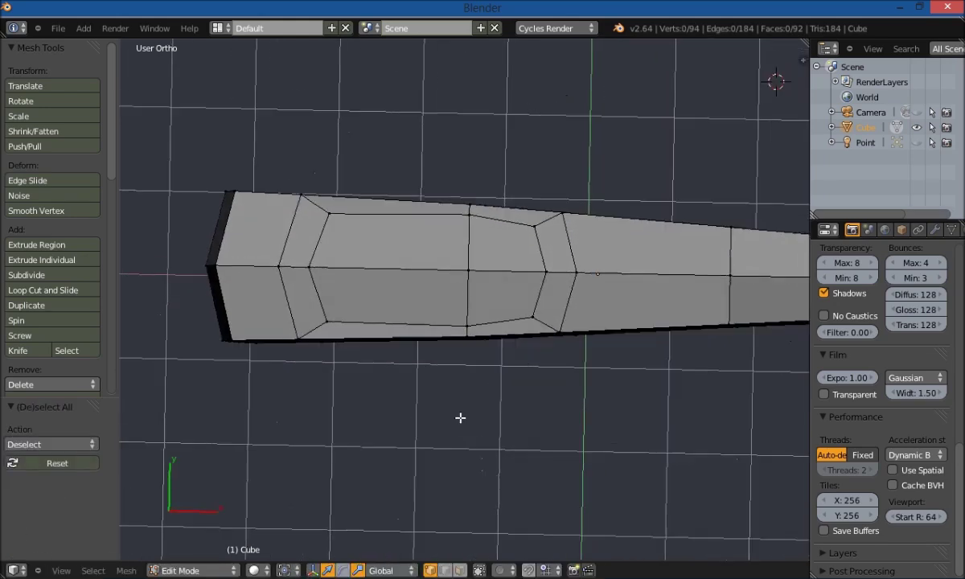
- Pick the middle edge's vertices, deselect them, and select the vertical edge loop through the hole
right_click(473, 324)
right_click(469, 215, "shift")
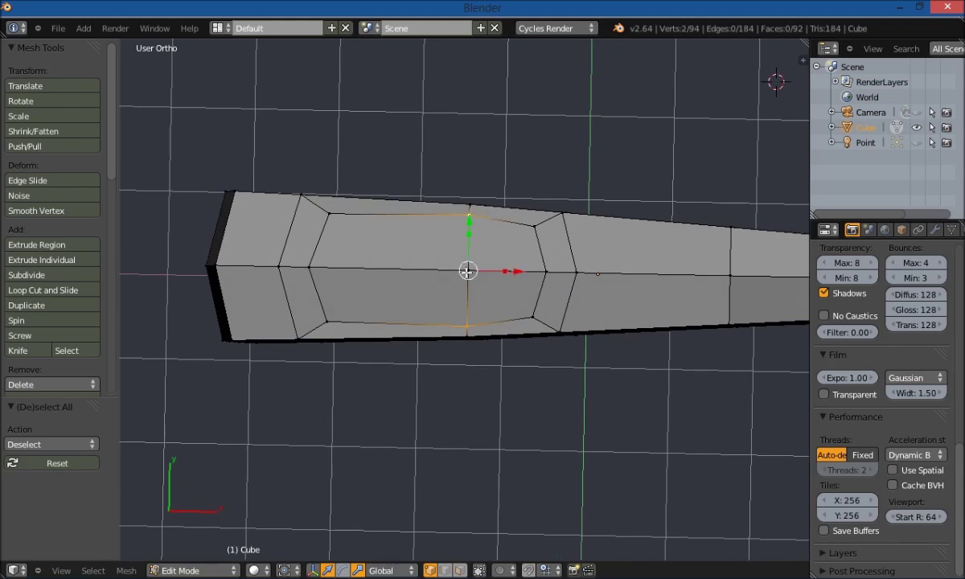
left_click(468, 271)
middle_click_drag(490, 334, 476, 359)
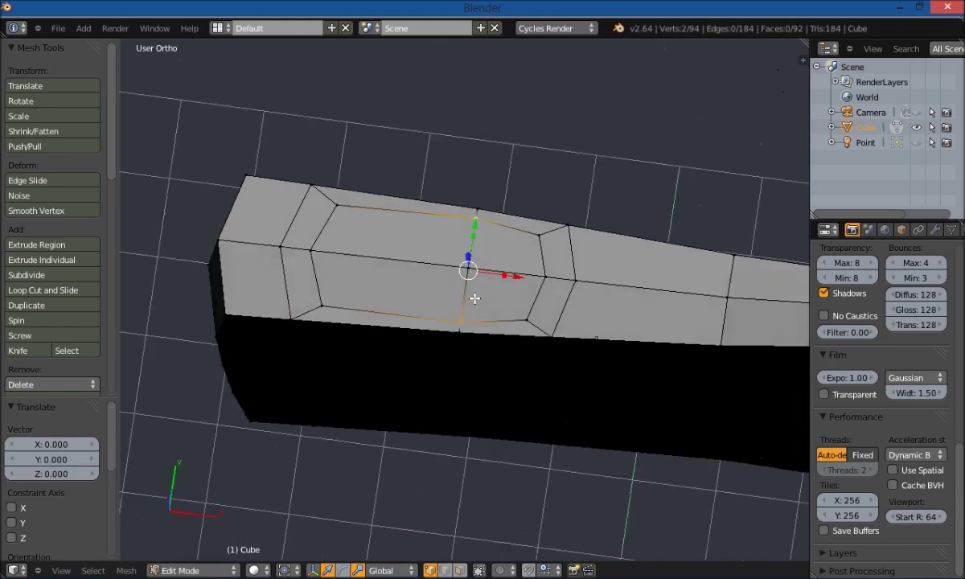
key("a")
middle_click_drag(432, 309, 444, 327)
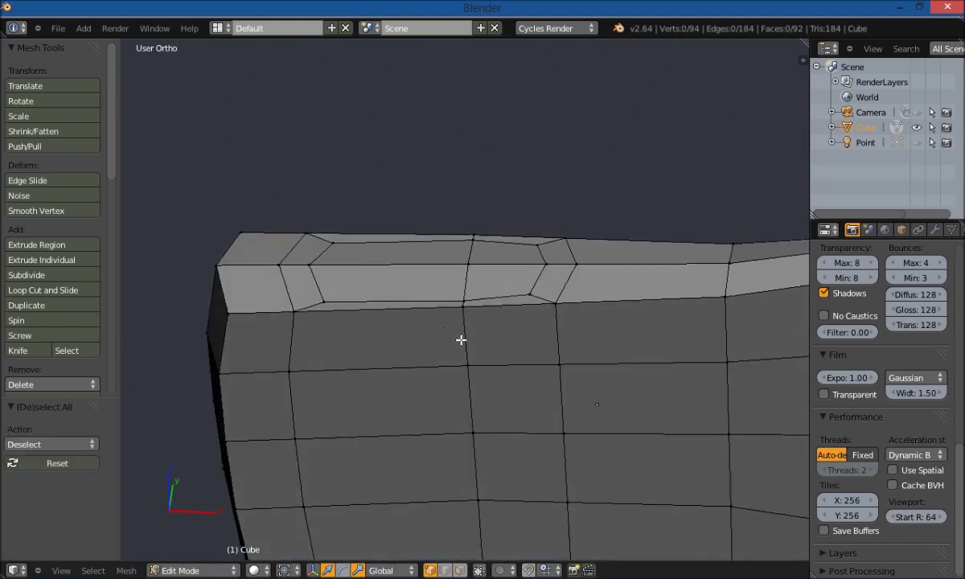
right_click(468, 333, "alt")
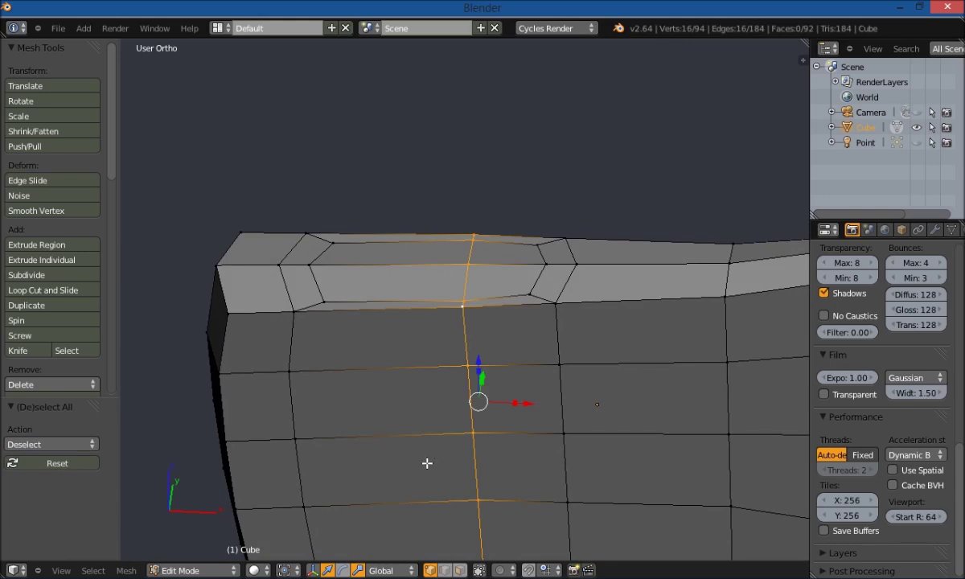
- Show the front view with the reference image in Material shading
key("KP_1")
scroll(411, 454, "down", 1)
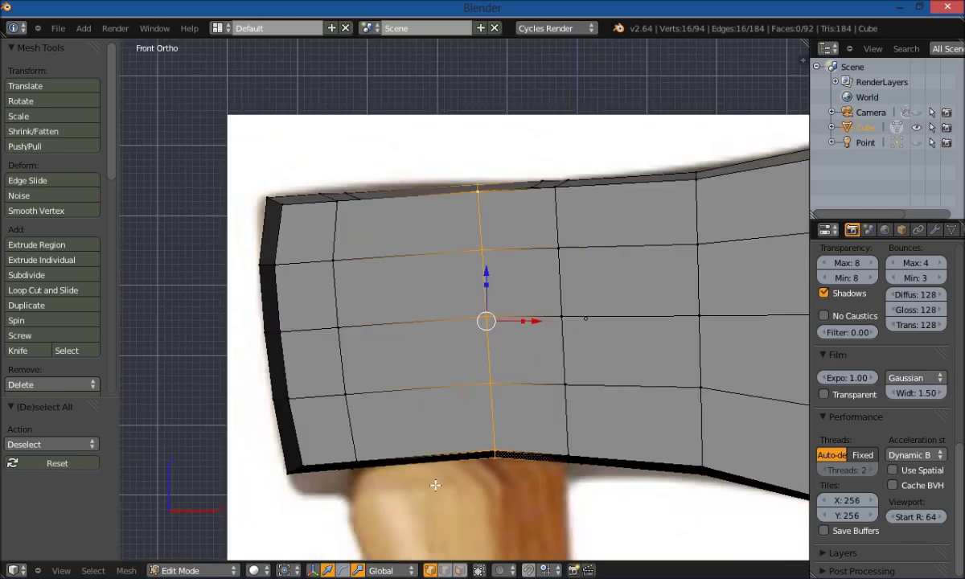
scroll(435, 484, "down", 2)
scroll(456, 484, "up", 1)
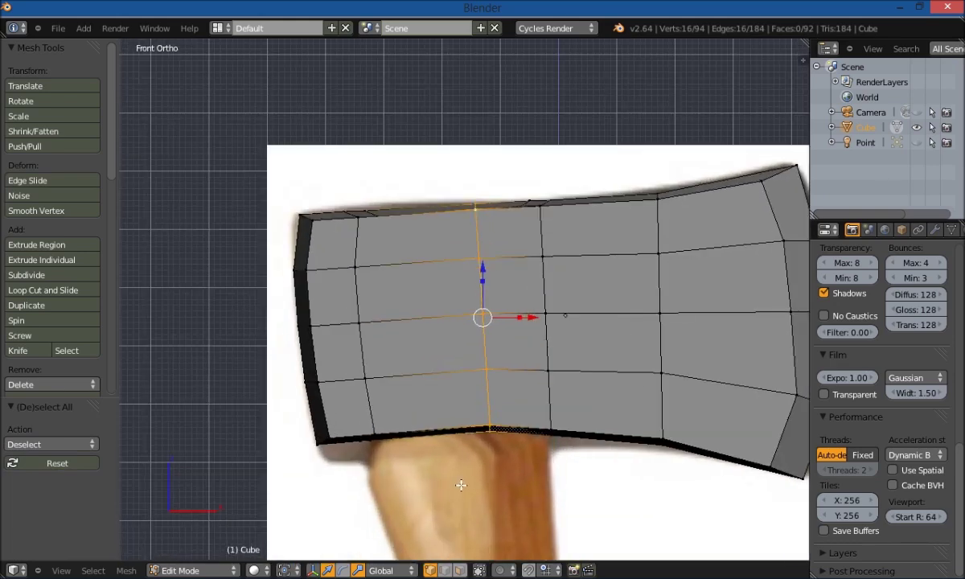
scroll(454, 483, "down", 2)
key("z")
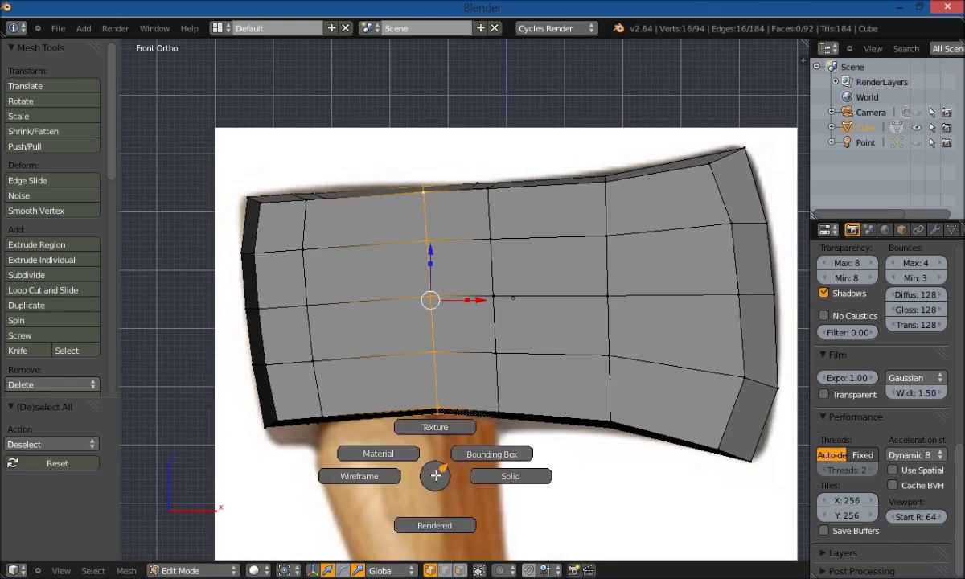
left_click(368, 455)
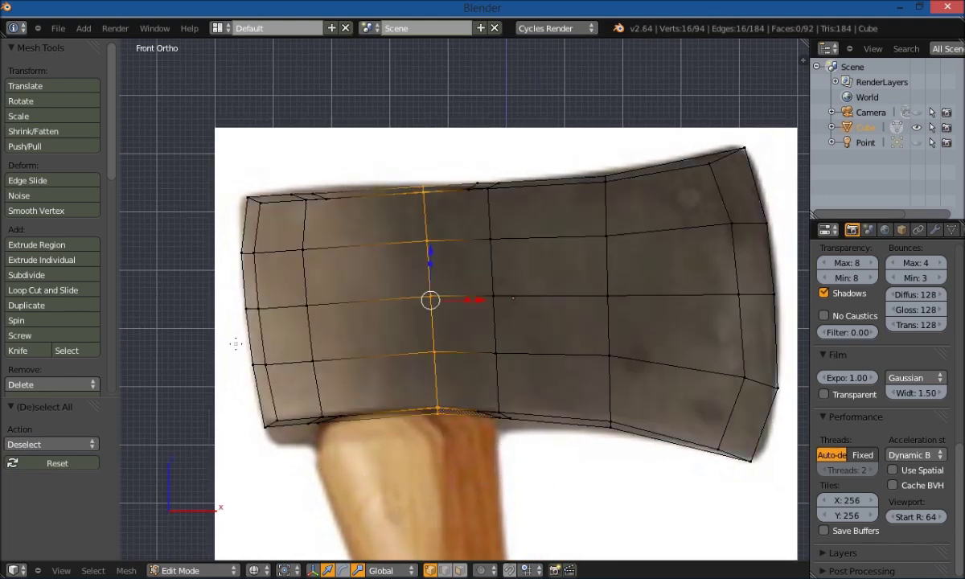
- Edge-slide the vertical loop leftward by a factor of 0.25, then deselect
left_click(83, 184)
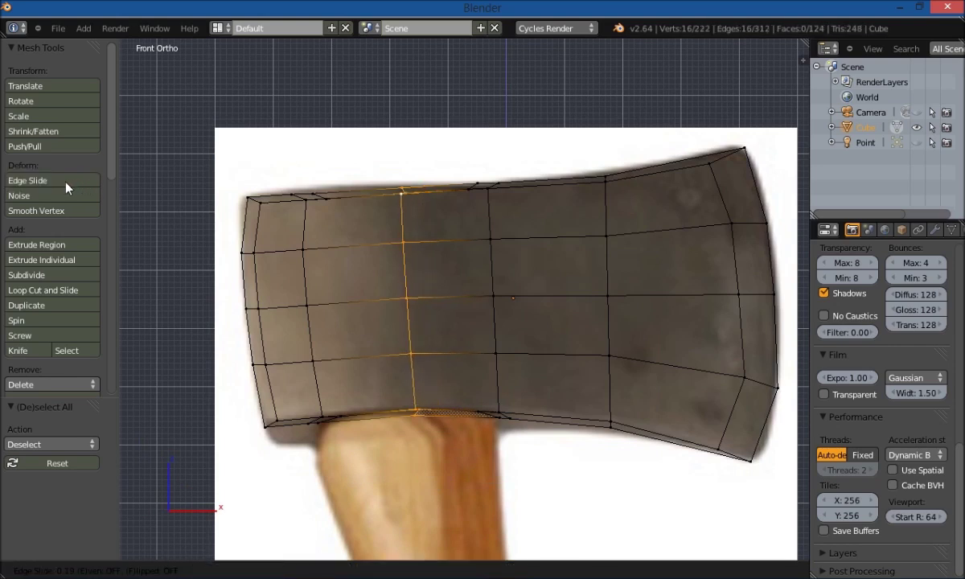
type(".25")
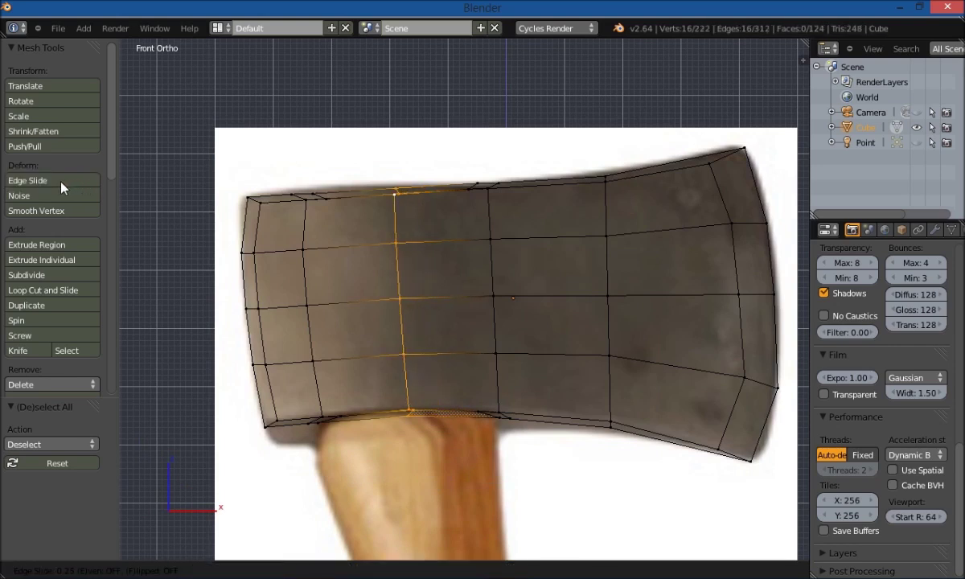
key("Return")
key("a")
middle_click_drag(263, 95, 320, 194)
- In Solid shading and face select mode, select the four faces around the bottom hole
key("z")
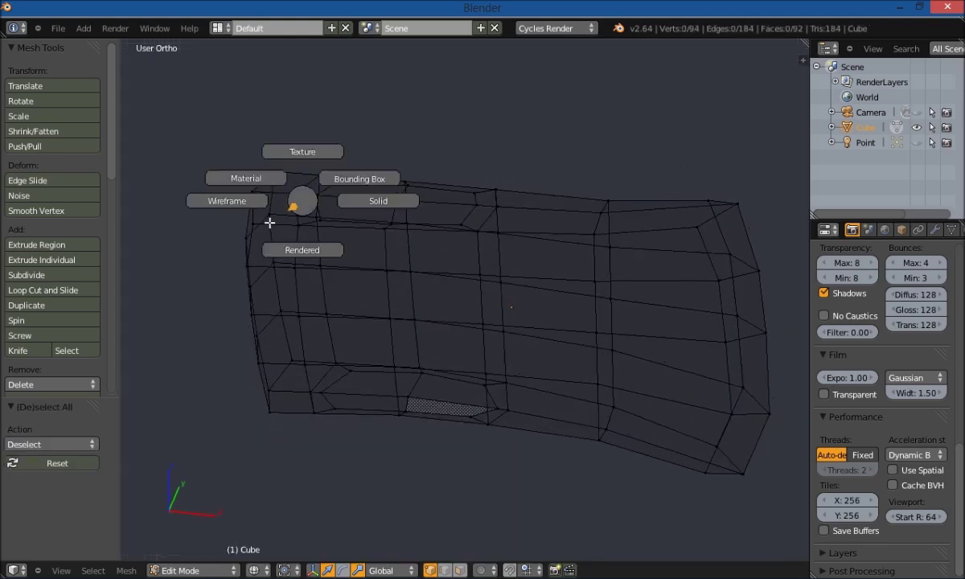
left_click(379, 200)
mouse_move(306, 244)
middle_mouse_down()
mouse_move(244, 289)
mouse_move(286, 285)
mouse_move(371, 302)
mouse_move(329, 172)
mouse_move(355, 161)
mouse_move(369, 231)
middle_mouse_up()
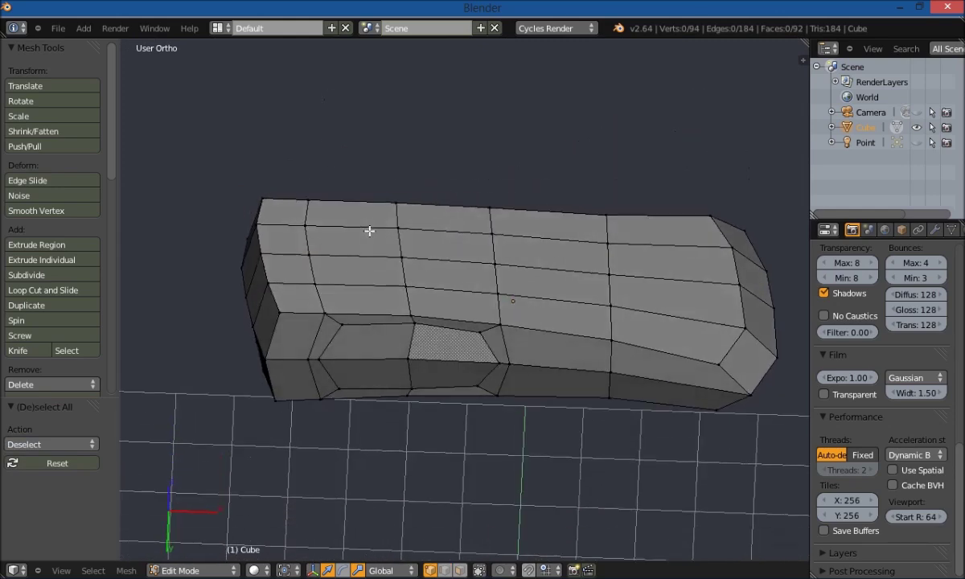
key("ctrl+Tab")
left_click(282, 388)
right_click(382, 358)
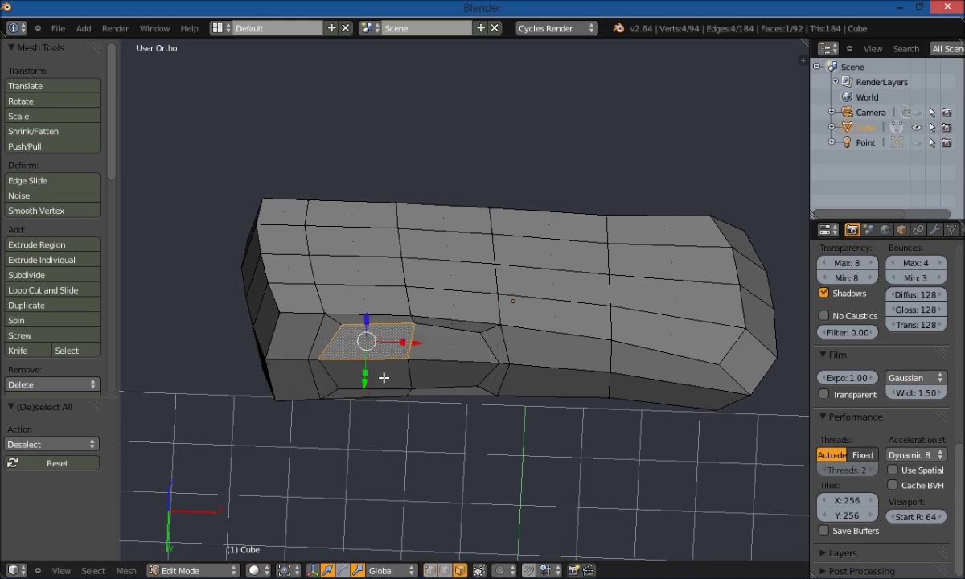
right_click(384, 377, "shift")
right_click(450, 342, "shift")
right_click(439, 371, "shift")
- Add the four top faces around the hole, apply Smooth Vertex, then undo it
middle_click_drag(382, 199, 400, 384)
right_click(354, 173, "shift")
right_click(353, 156, "shift")
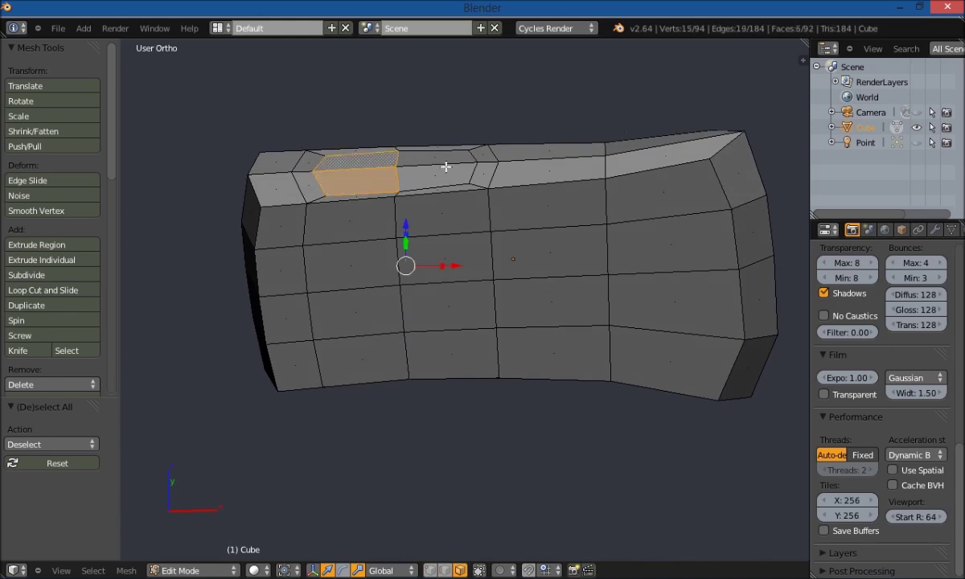
right_click(445, 166, "shift")
right_click(407, 150, "shift")
middle_click_drag(407, 150, 364, 286)
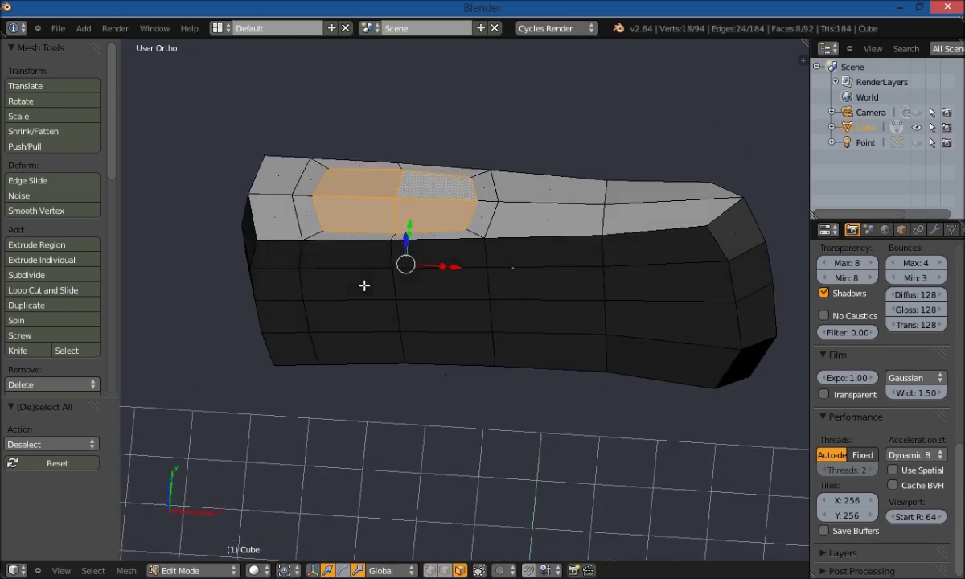
left_click(48, 211)
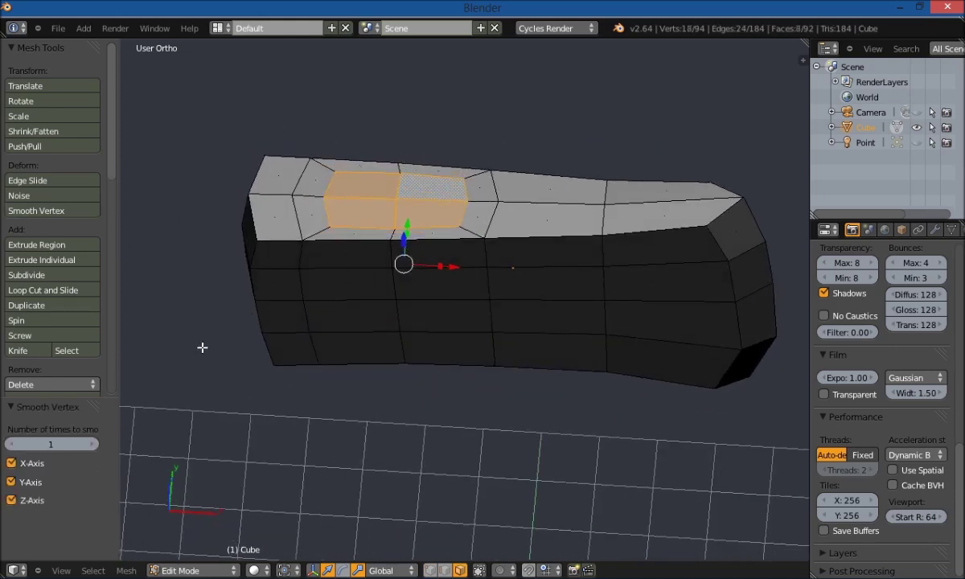
key("ctrl+z")
middle_click_drag(183, 324, 198, 329)
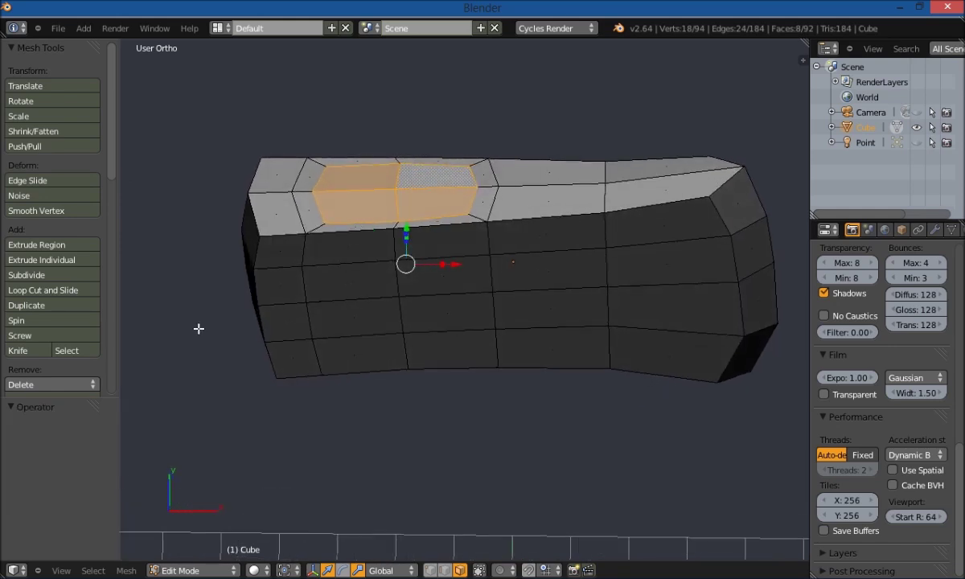
- Round the handle-hole loop with LoopTools Circle and shrink it to about 0.74
key("w")
mouse_move(161, 278)
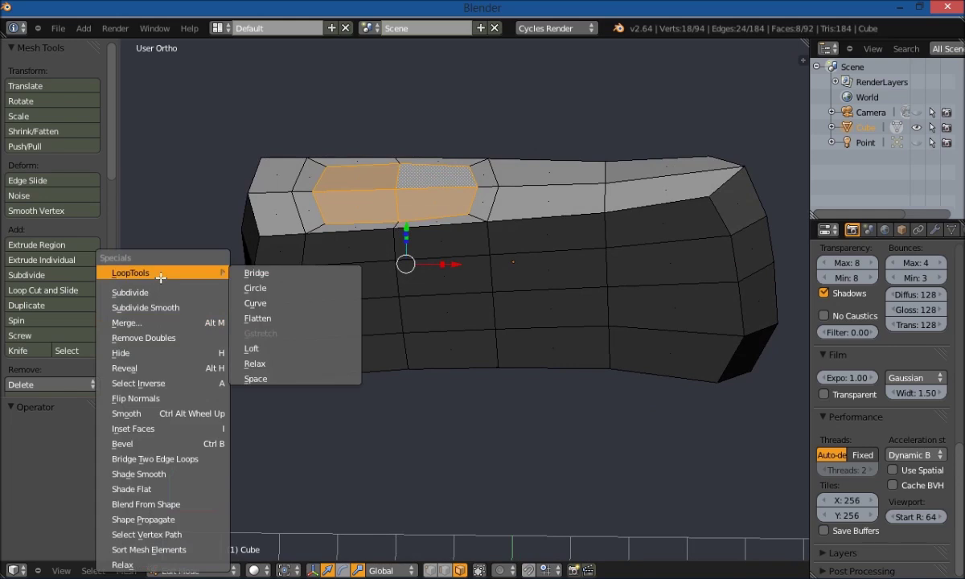
left_click(255, 288)
middle_click_drag(194, 327, 184, 335)
key("s")
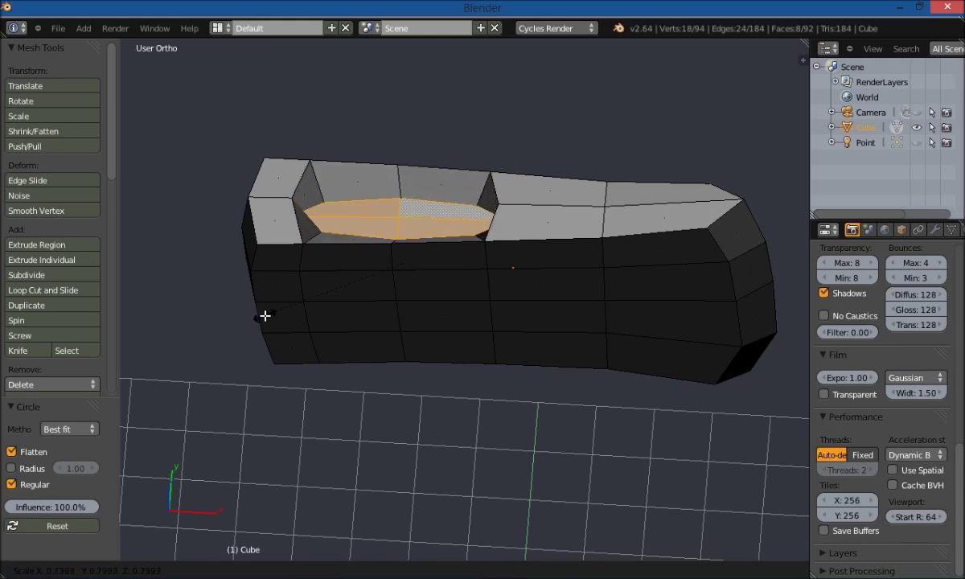
left_click(259, 318)
- Stretch the hole faces 1.395 along Z and narrow them to 0.815 along X
middle_click_drag(226, 328, 239, 211)
left_click_drag(406, 226, 406, 210)
middle_click_drag(222, 381, 236, 320)
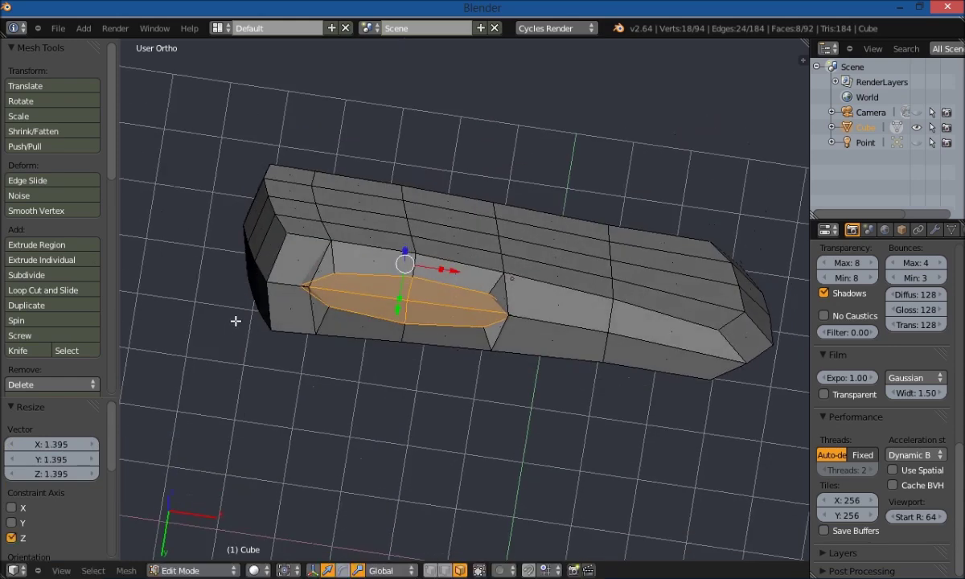
left_click_drag(447, 275, 434, 271)
middle_click_drag(314, 414, 417, 282)
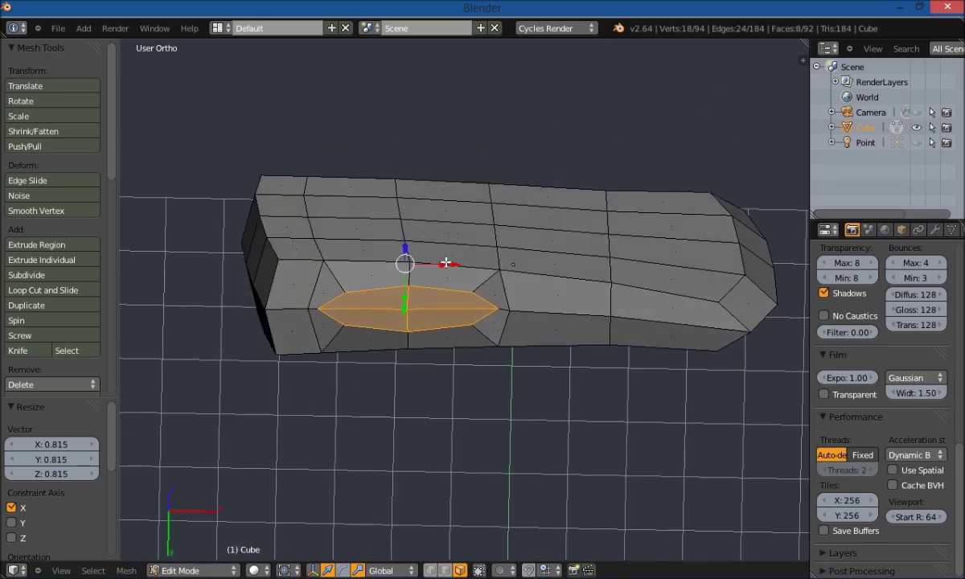
- Narrow the hole faces to 0.627 along X, then enlarge them uniformly by 1.296
key("s")
key("x")
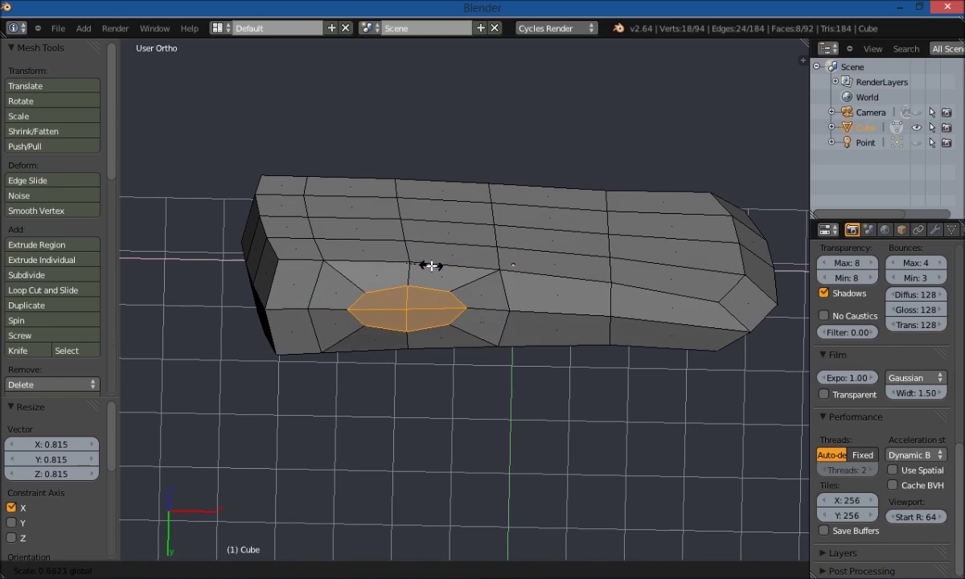
left_click(415, 346)
middle_click_drag(415, 275, 299, 407)
key("s")
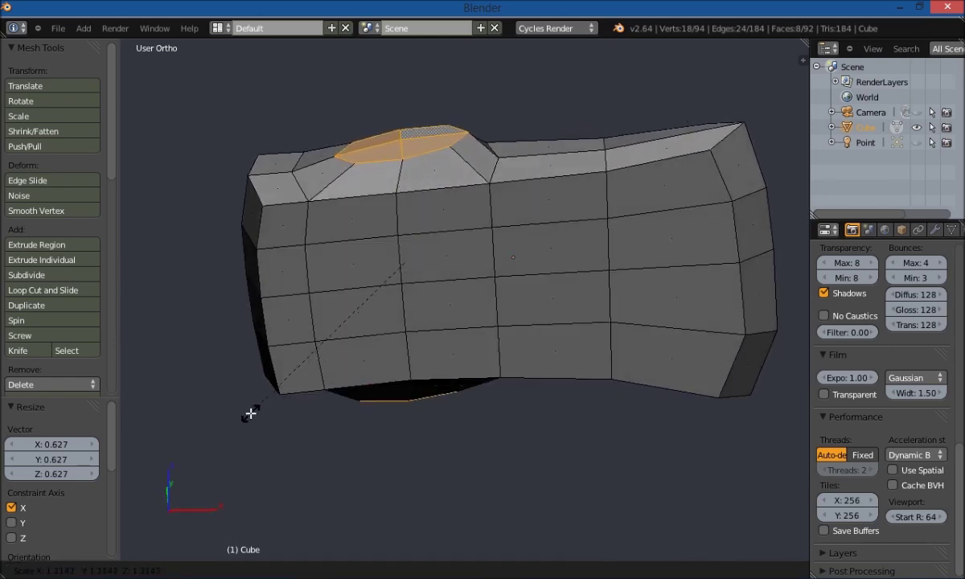
left_click(282, 458)
middle_click_drag(367, 430, 344, 368)
- Squash the hole faces to 0.736 along Z and deselect the two bottom faces
key("s")
key("z")
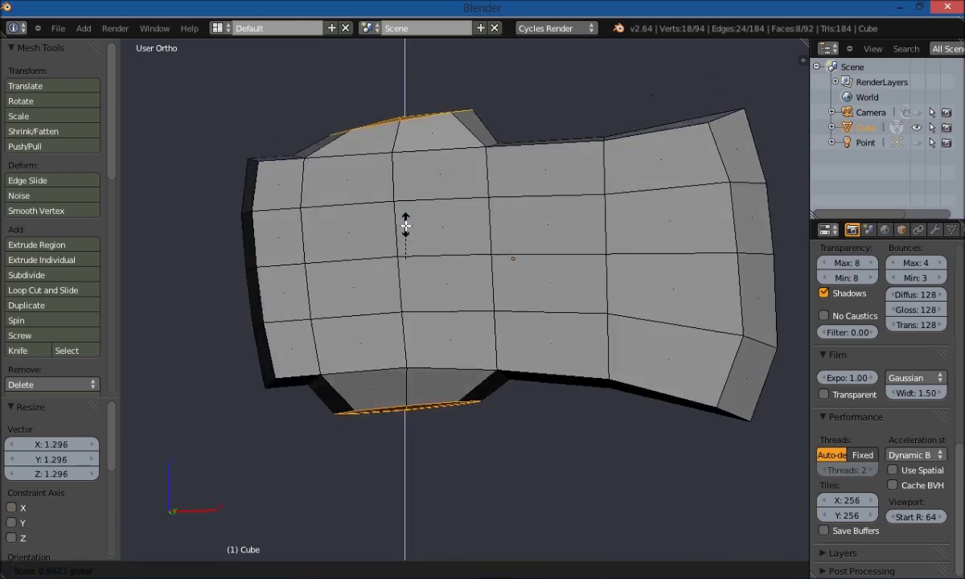
left_click(394, 290)
mouse_move(394, 289)
middle_mouse_down()
mouse_move(345, 467)
mouse_move(357, 265)
mouse_move(372, 433)
mouse_move(373, 263)
mouse_move(390, 271)
middle_mouse_up()
right_click(387, 341, "shift")
right_click(425, 338, "shift")
middle_click_drag(280, 276, 275, 397)
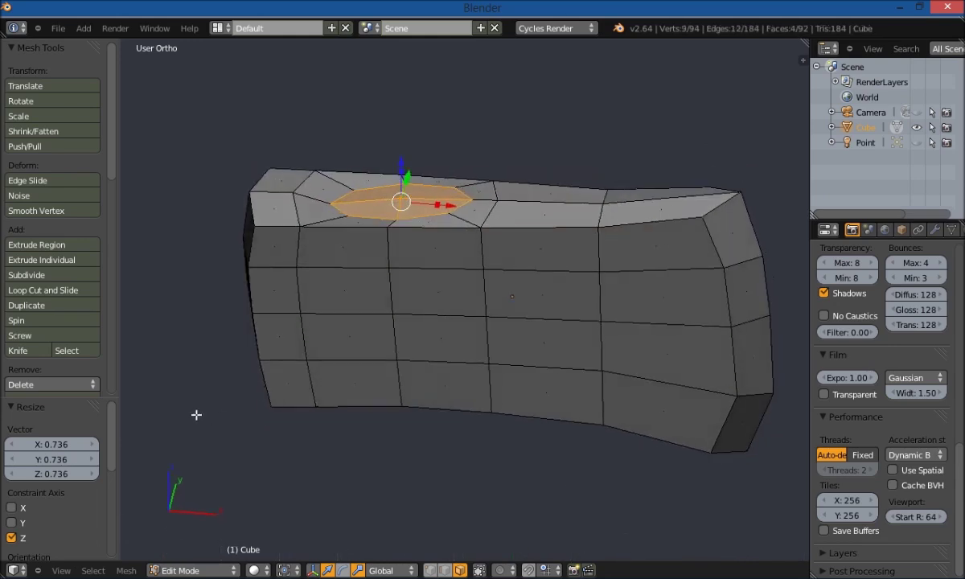
- Flatten the top hole faces with LoopTools, rotate them slightly and raise them a little
scroll(61, 305, "down", 12)
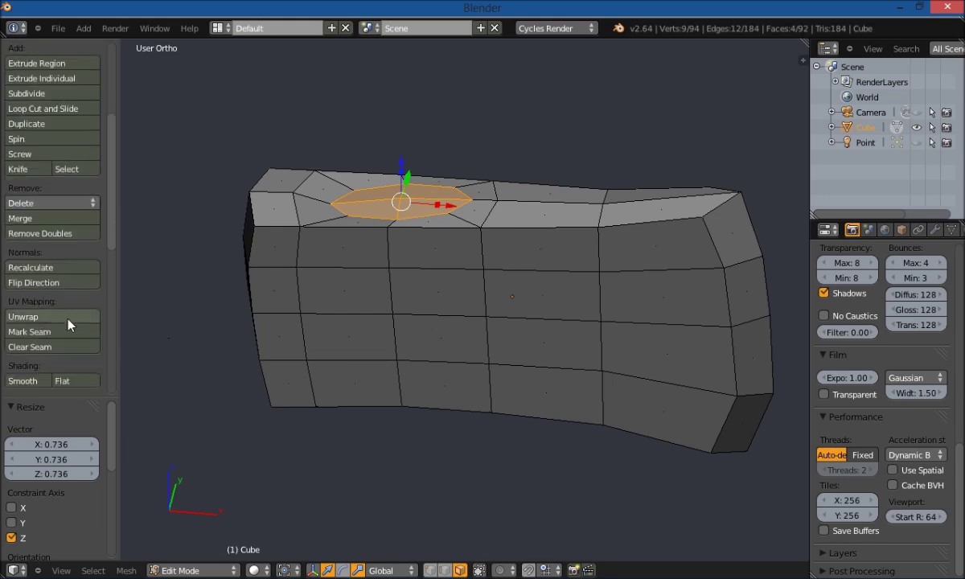
scroll(79, 347, "down", 3)
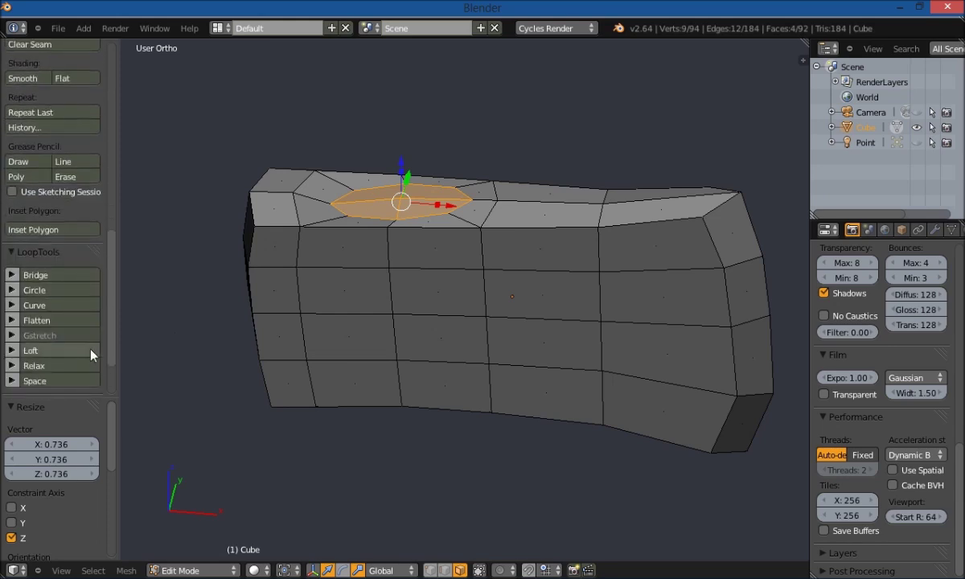
left_click(79, 320)
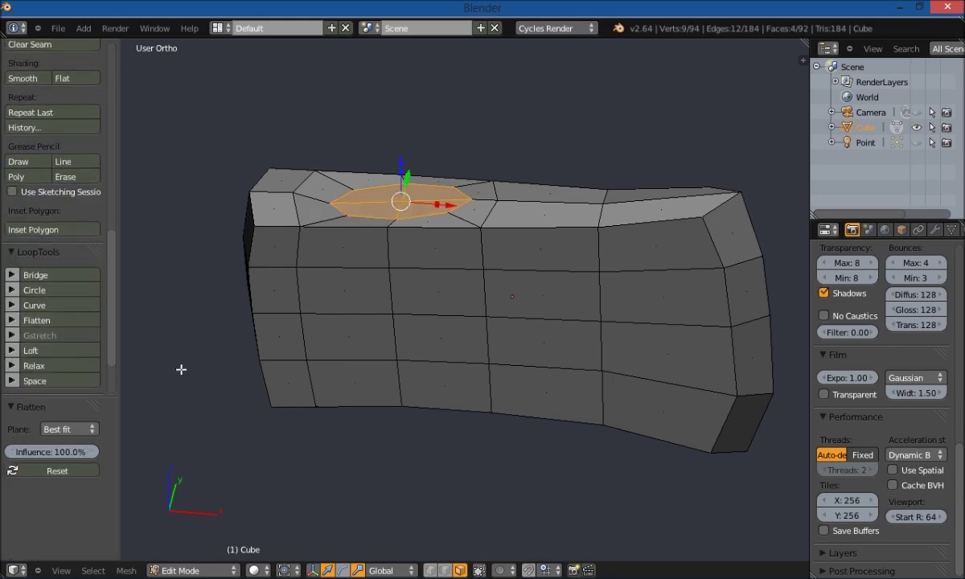
middle_click_drag(243, 352, 226, 345)
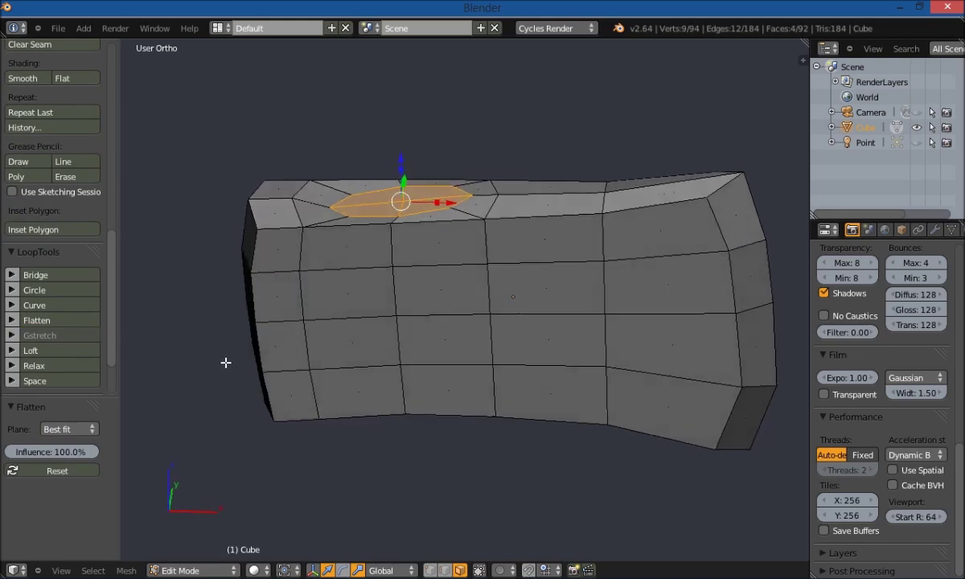
key("r")
left_click(211, 357)
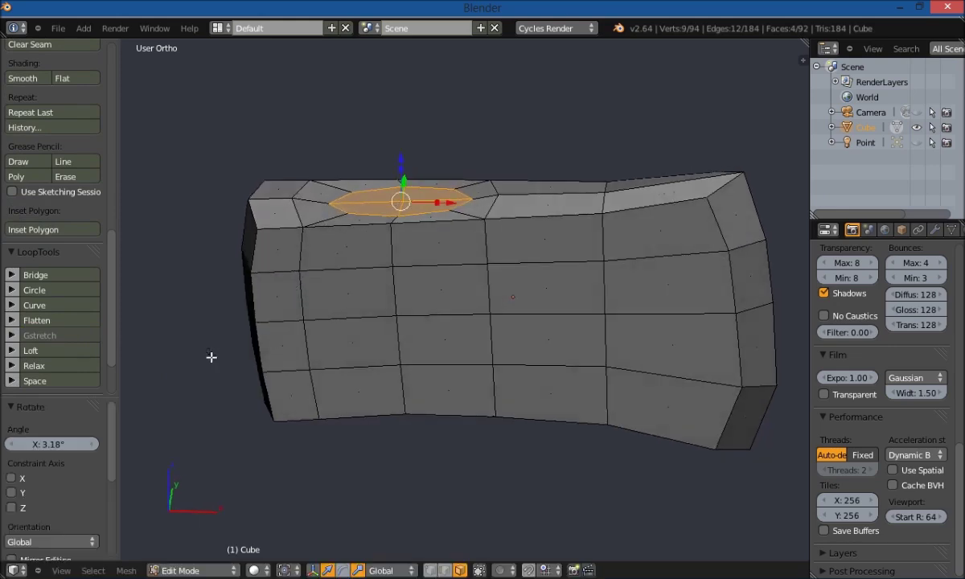
left_click_drag(400, 158, 401, 155)
middle_click_drag(226, 472, 237, 224)
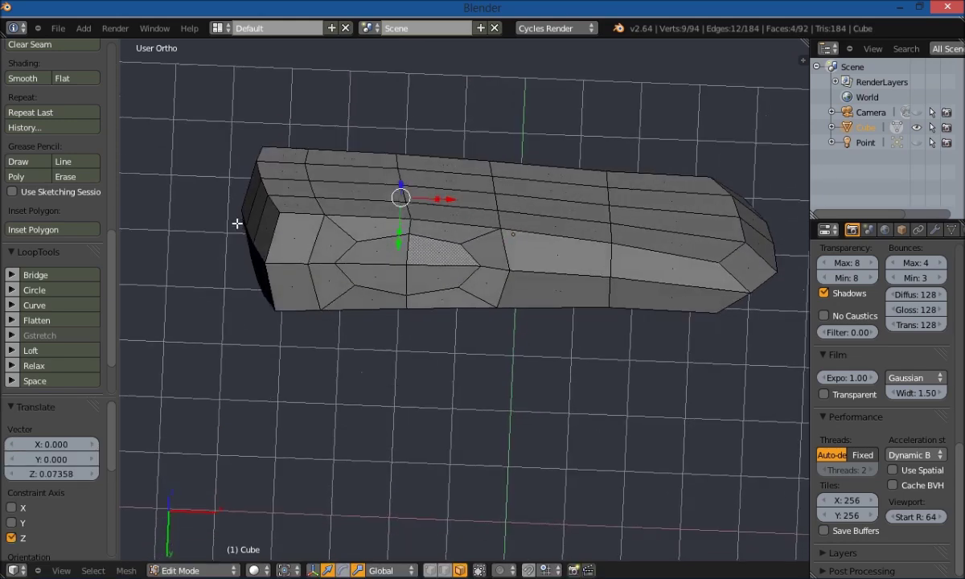
- Add four surrounding faces, grow the selection with Select More, and flatten it
left_click(374, 253, "shift")
left_click(370, 281, "shift")
left_click(431, 280, "shift")
left_click(433, 256, "shift")
middle_click_drag(433, 257, 302, 367)
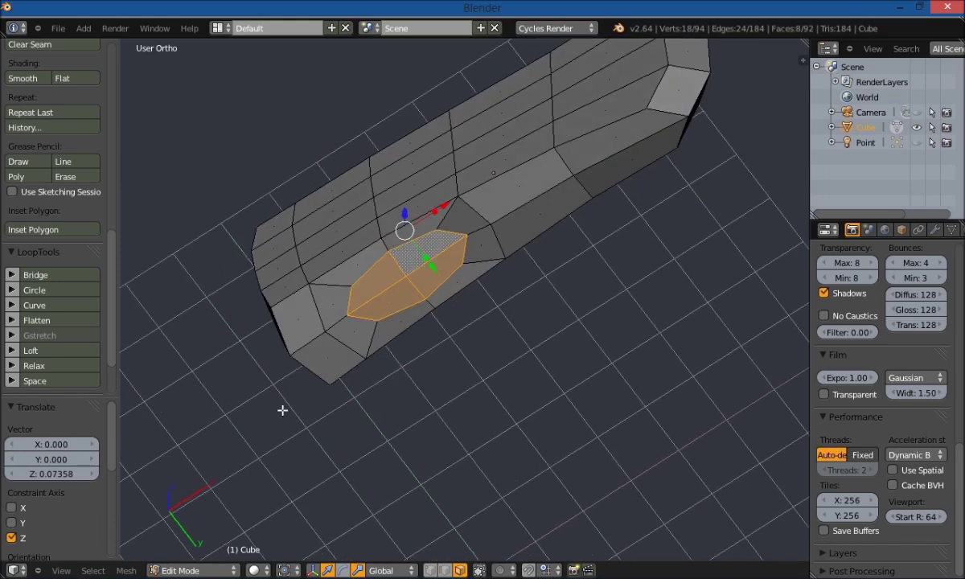
key("ctrl+KP_Add")
middle_click_drag(259, 302, 311, 471)
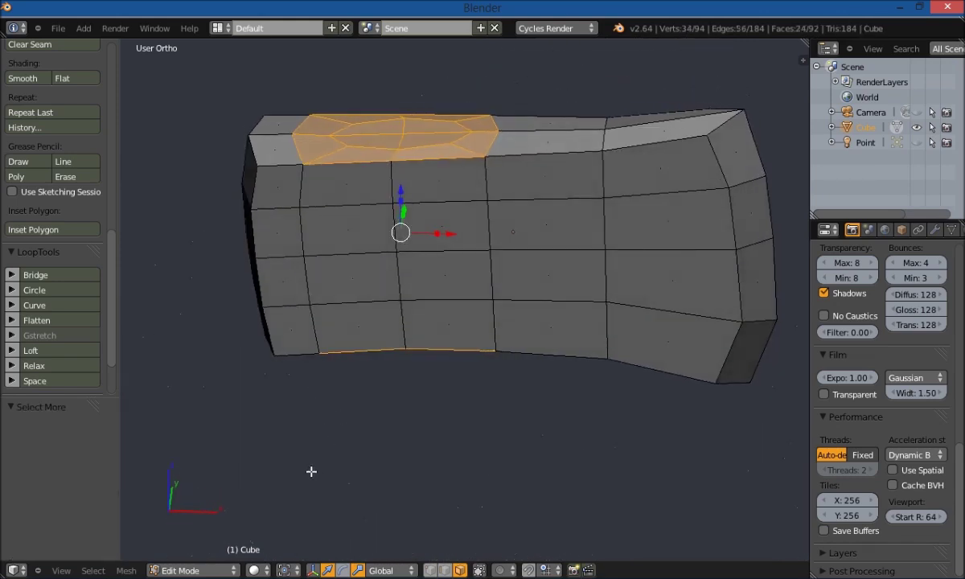
left_click(77, 325)
middle_click_drag(270, 433, 298, 302)
- Deselect all and select the four inner hexagon faces around the hole
key("a")
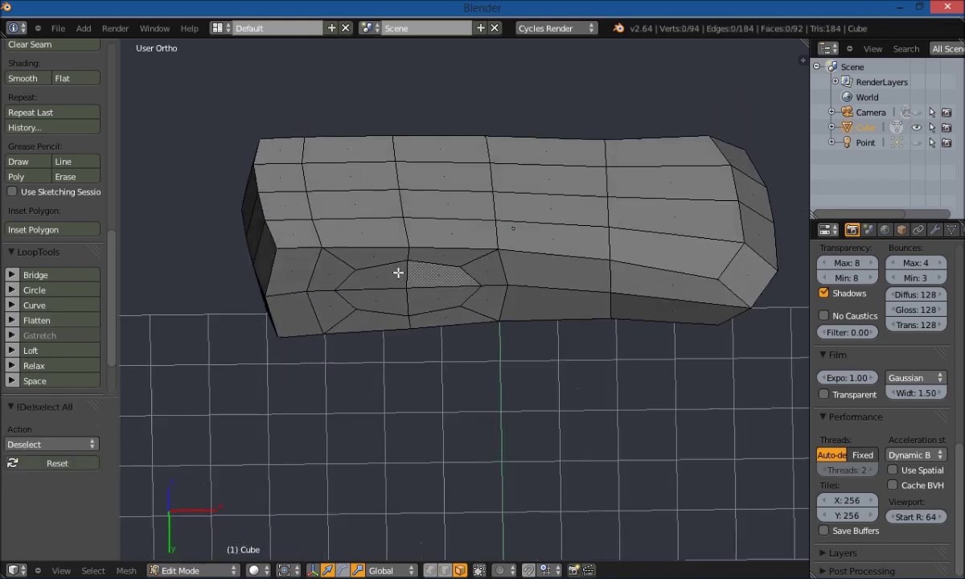
right_click(398, 273)
right_click(374, 299, "shift")
right_click(438, 302, "shift")
right_click(438, 273, "shift")
middle_click_drag(378, 215, 373, 387)
- Add four more top faces and scale the selection up slightly
right_click(358, 98, "shift")
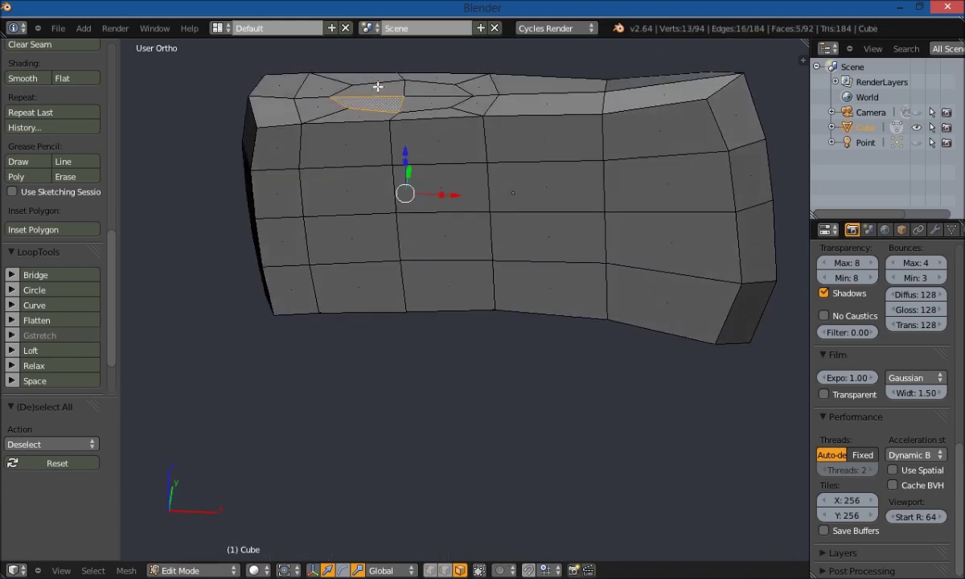
right_click(358, 82, "shift")
right_click(406, 84, "shift")
right_click(393, 108, "shift")
middle_click_drag(310, 204, 343, 226)
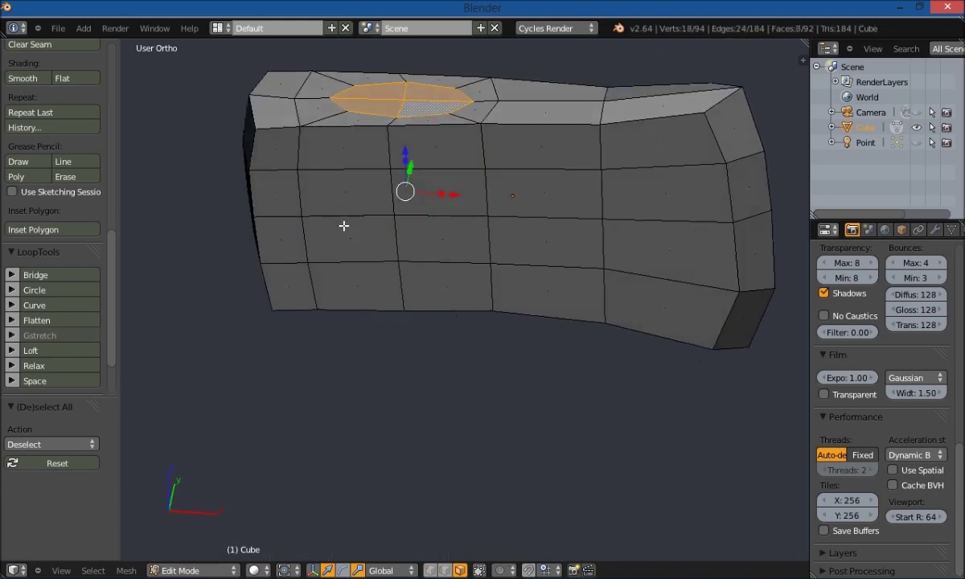
key("s")
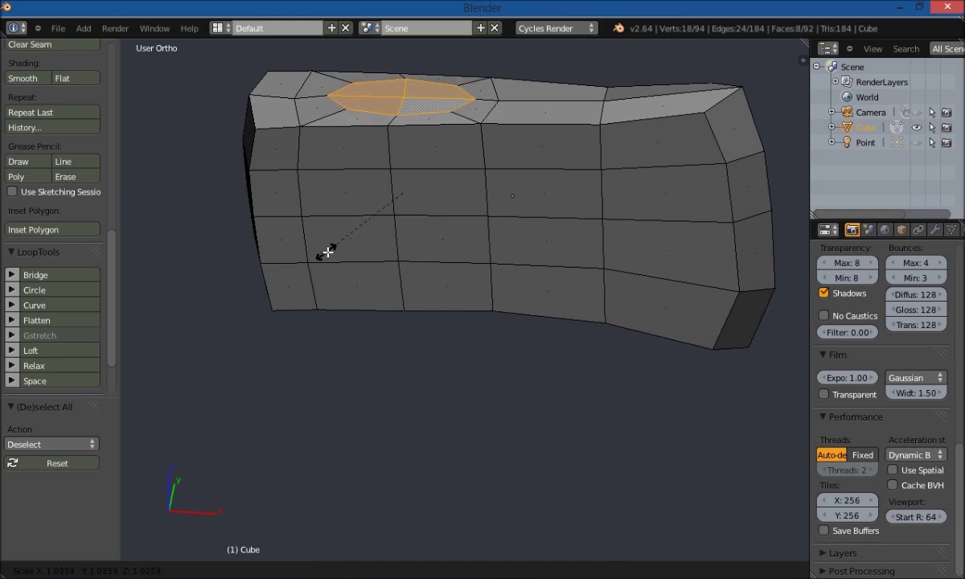
left_click(329, 251)
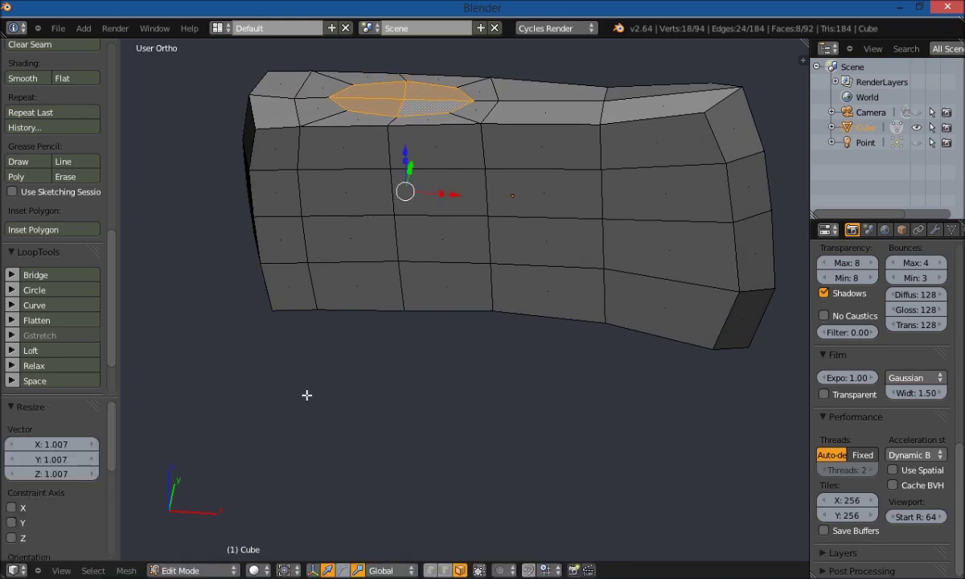
middle_click_drag(306, 395, 314, 434)
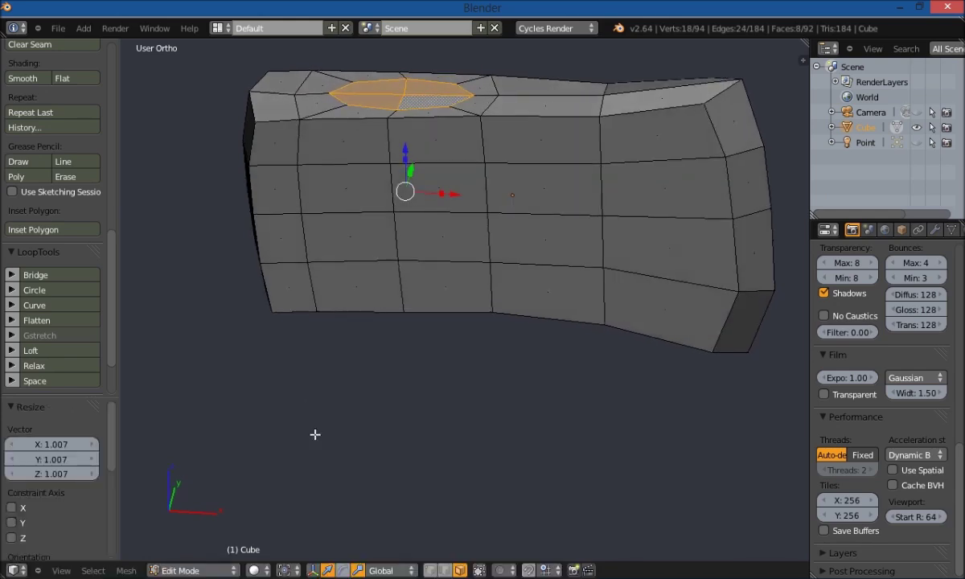
- Set the pivot to Median Point and enlarge the selected faces by 1.033
left_click(291, 570)
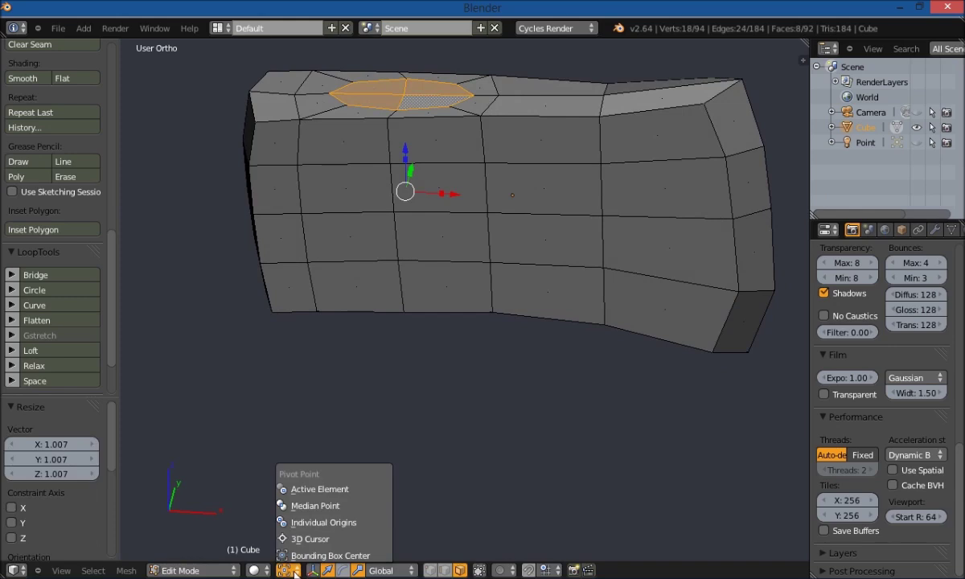
left_click(322, 505)
key("s")
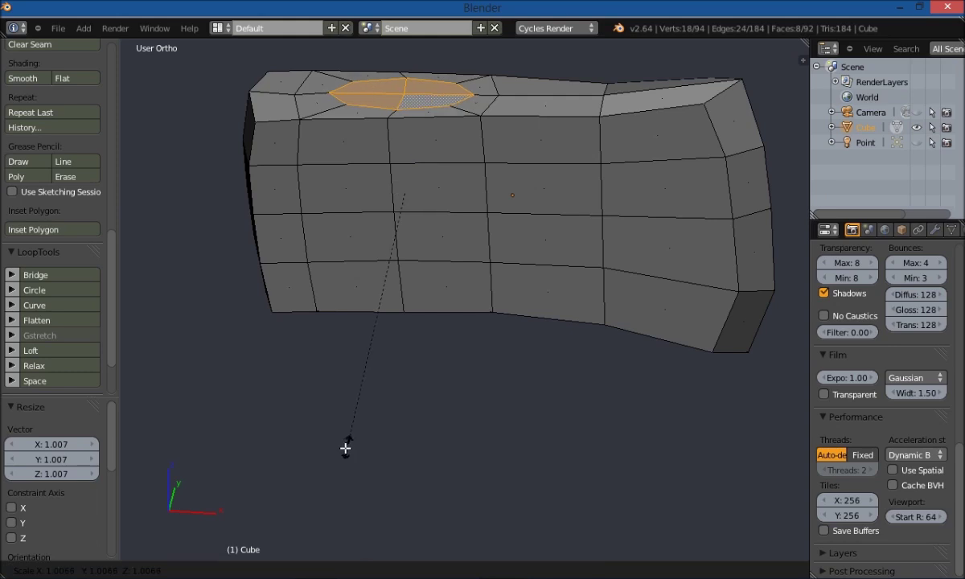
left_click(333, 451)
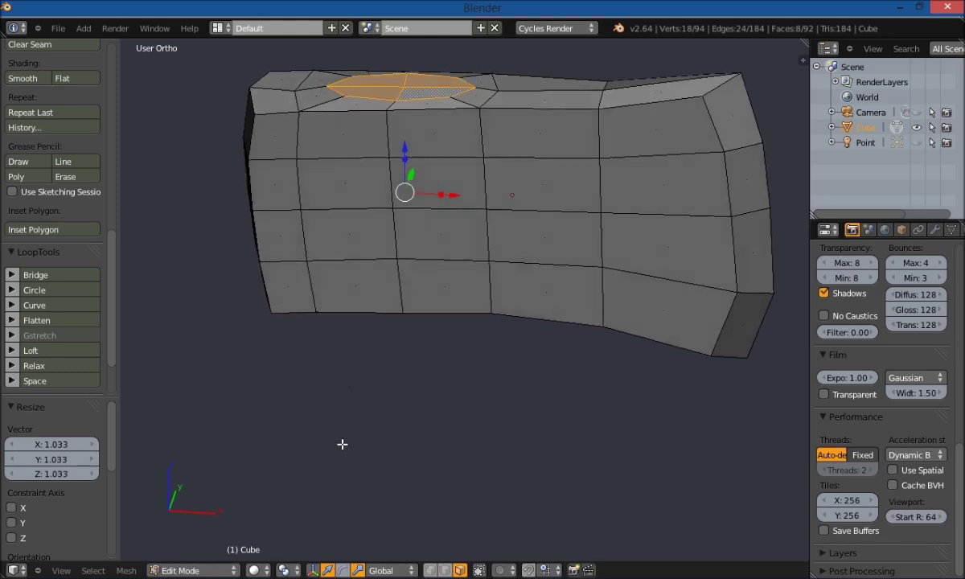
- Set the pivot to Active Element, enlarge the faces further, then deselect all
left_click(287, 570)
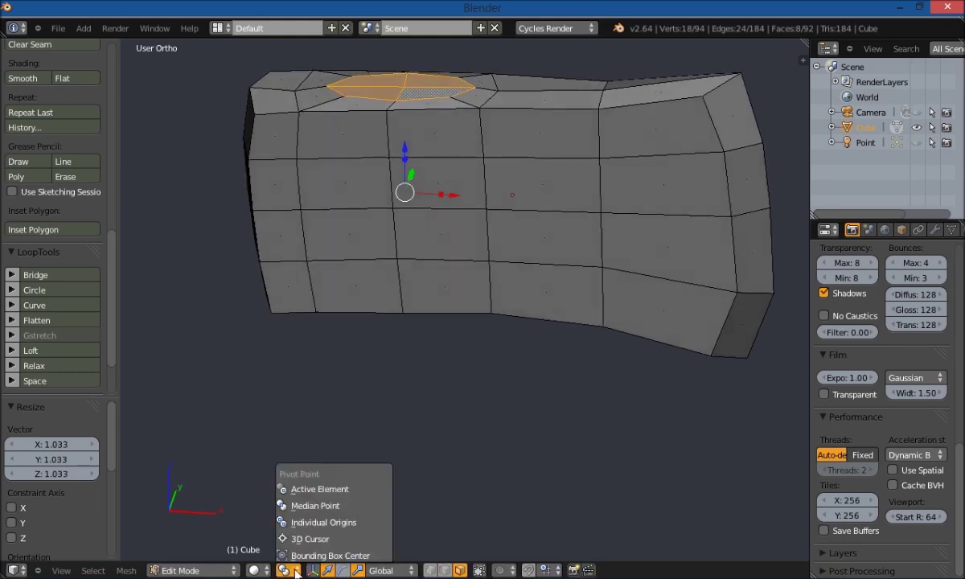
left_click(296, 557)
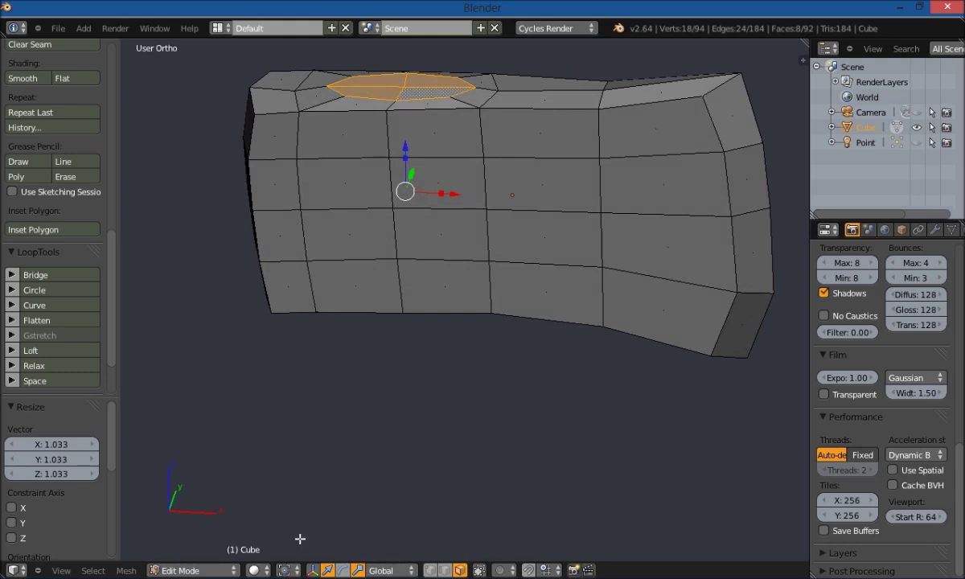
left_click(287, 570)
left_click(295, 454)
middle_click_drag(295, 458, 295, 483)
key("s")
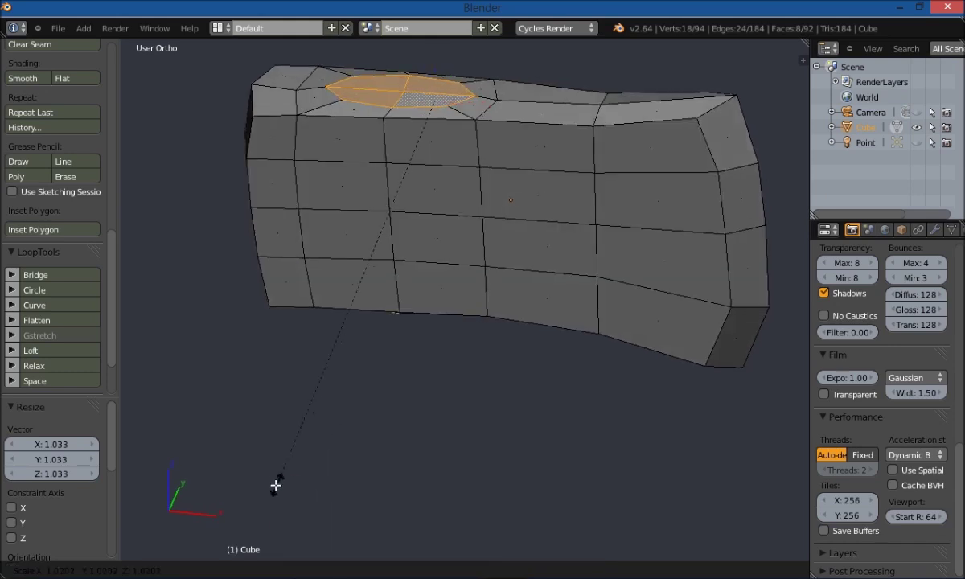
left_click(208, 499)
mouse_move(284, 446)
middle_mouse_down()
mouse_move(302, 344)
mouse_move(280, 461)
middle_mouse_up()
key("a")
middle_click_drag(338, 418, 288, 423)
key("ctrl+z")
key("KP_1")
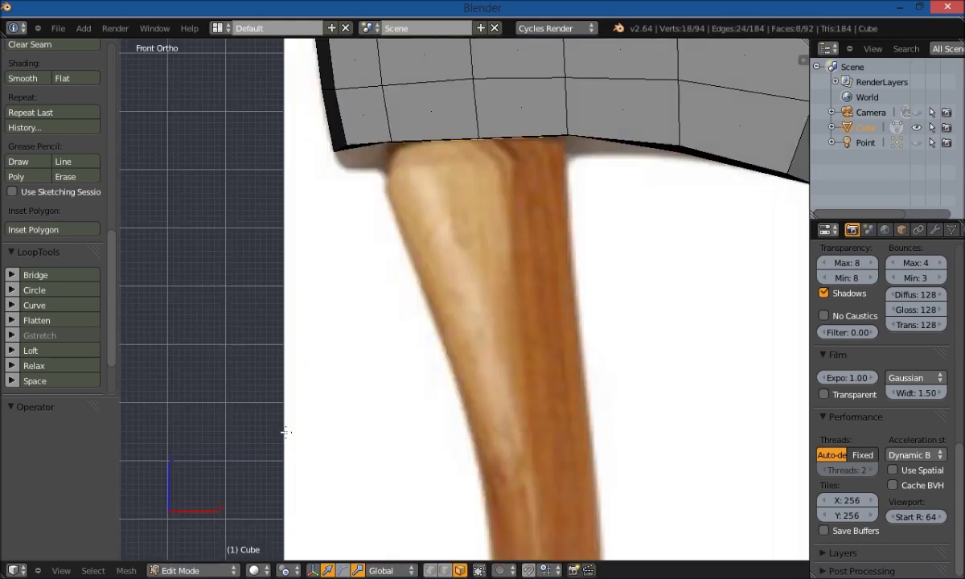
middle_click_drag(478, 326, 369, 392, "shift")
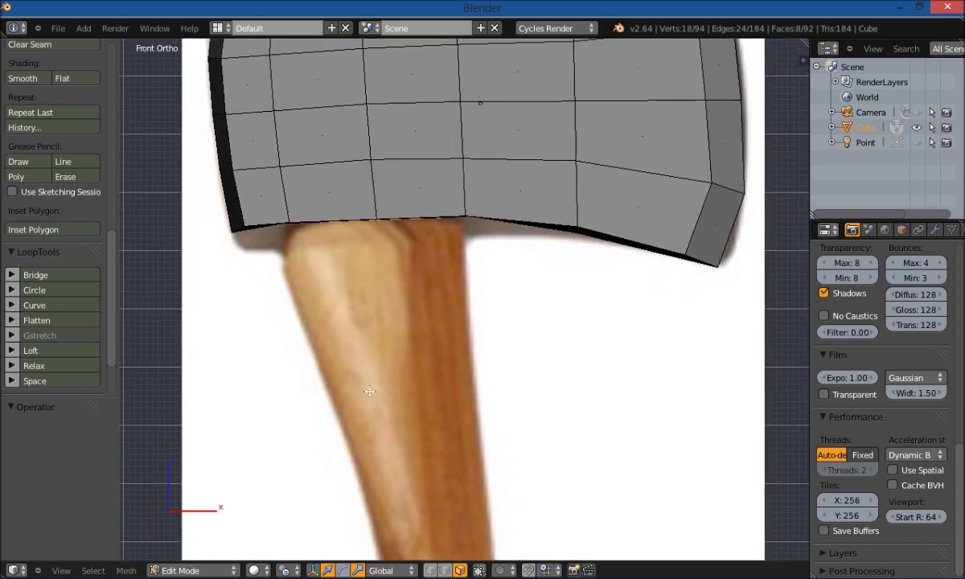
key("z")
left_click(306, 390)
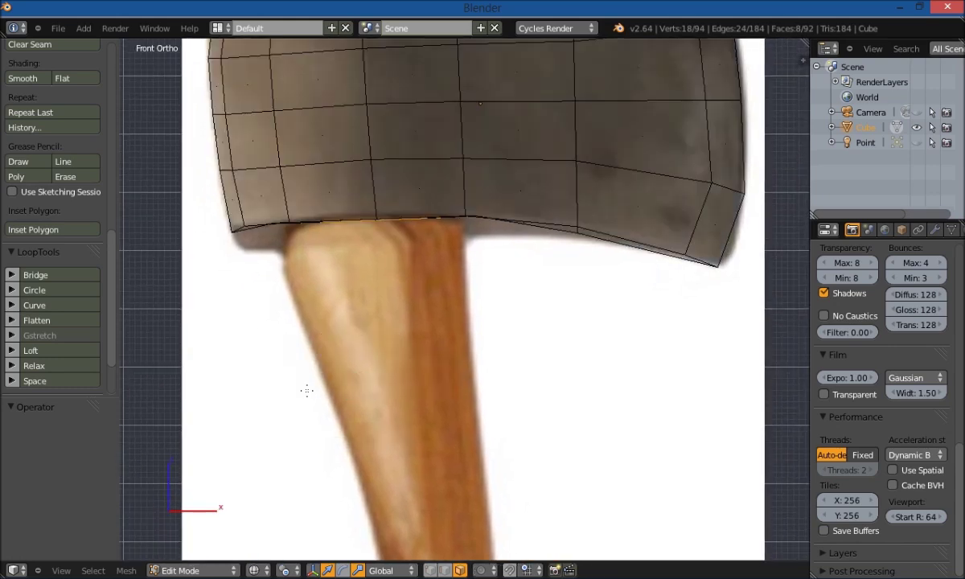
scroll(345, 327, "up", 1)
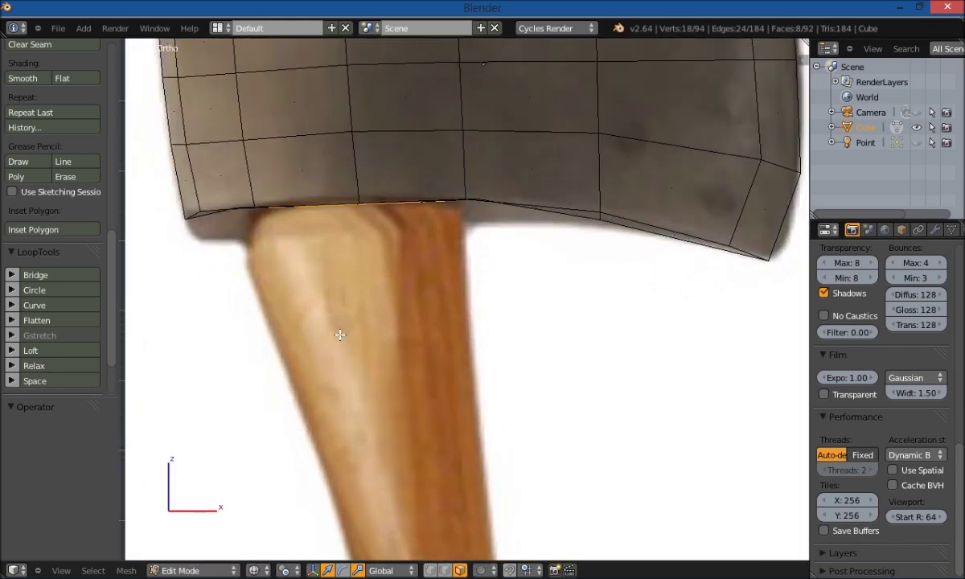
scroll(343, 337, "down", 2)
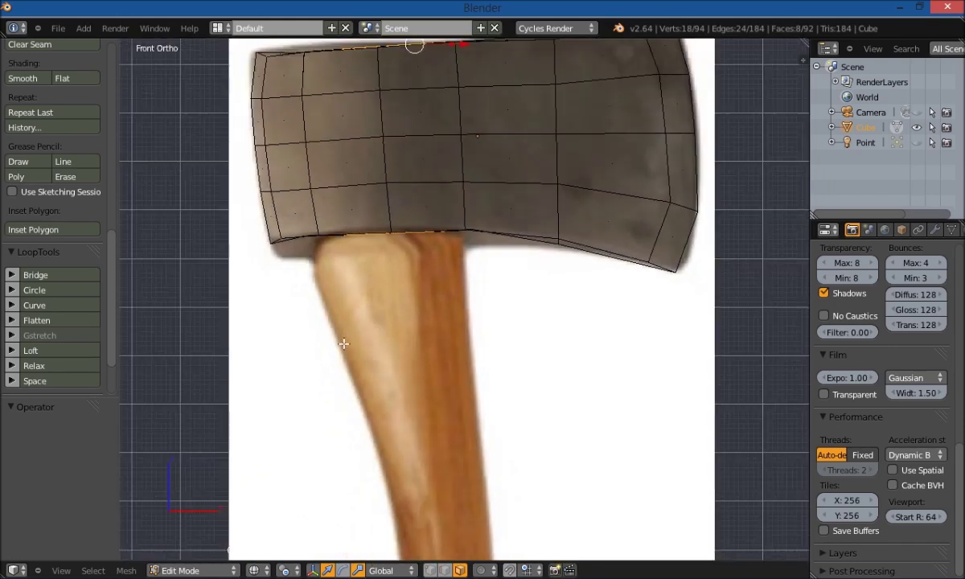
scroll(344, 343, "down", 1)
middle_click_drag(344, 344, 388, 402)
middle_click_drag(385, 345, 381, 447)
key("a")
key("z")
left_click(369, 432)
- Select the four top faces around the handle hole
right_click(354, 234)
right_click(407, 248, "shift")
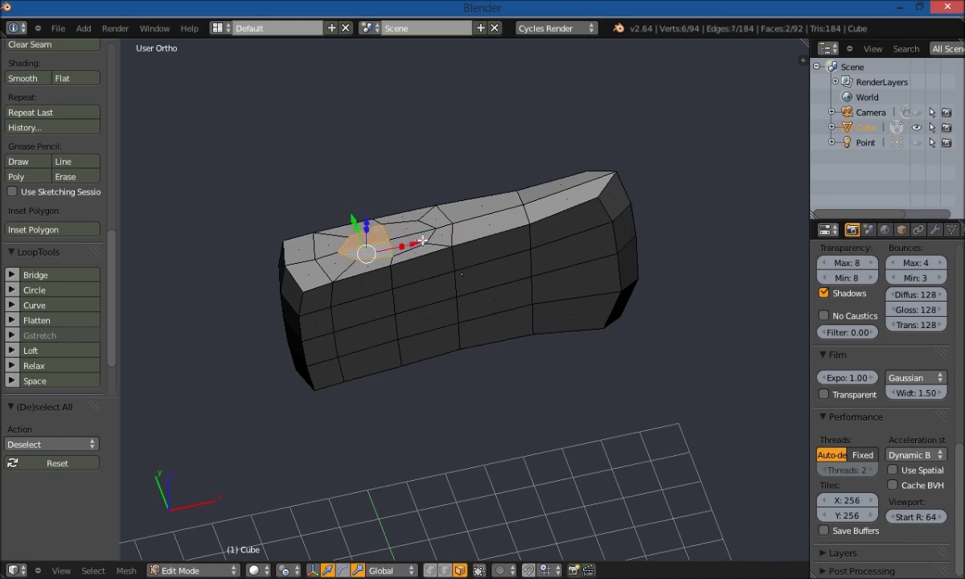
right_click(416, 234, "shift")
right_click(392, 227, "shift")
middle_click_drag(377, 308, 338, 249)
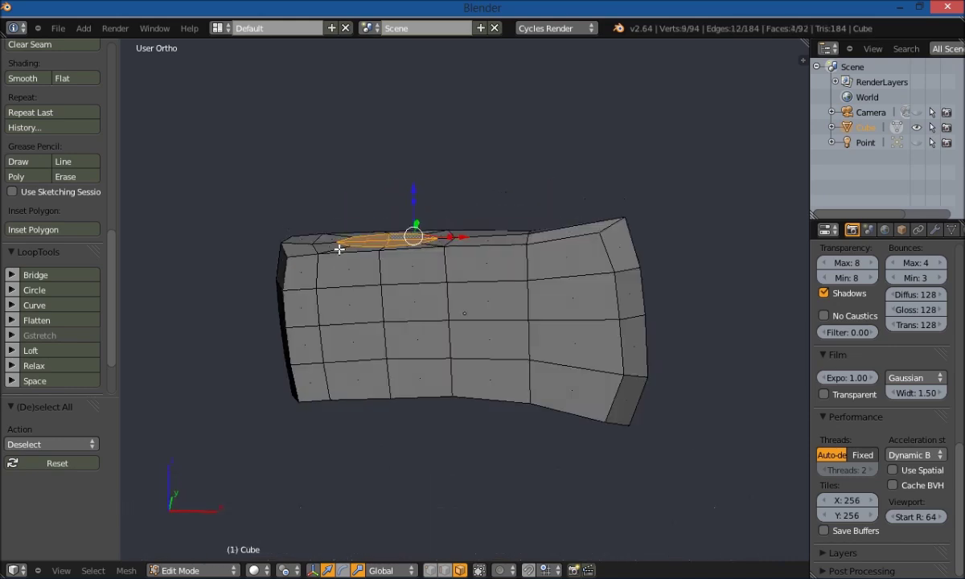
key("KP_1")
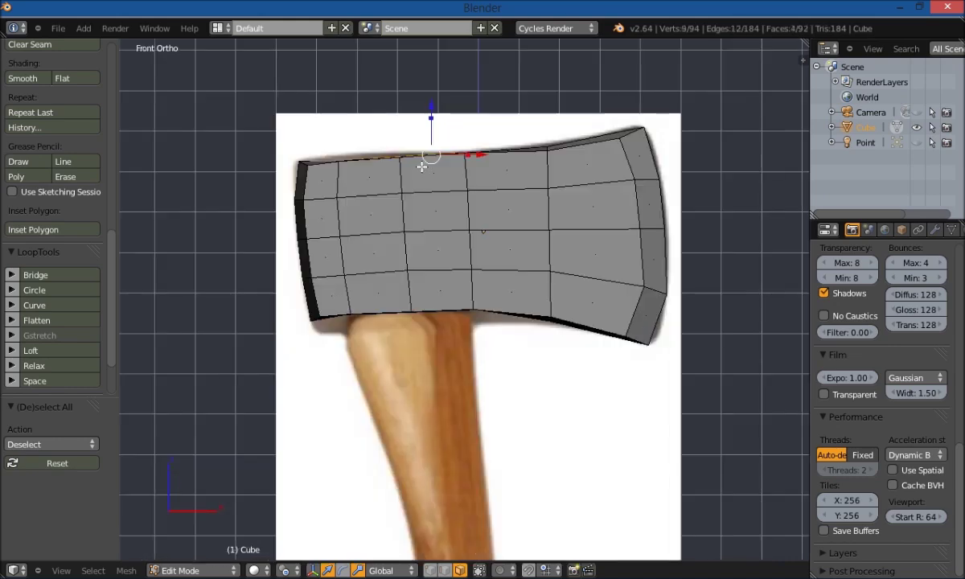
scroll(422, 167, "up", 2)
middle_click_drag(422, 166, 415, 345, "shift")
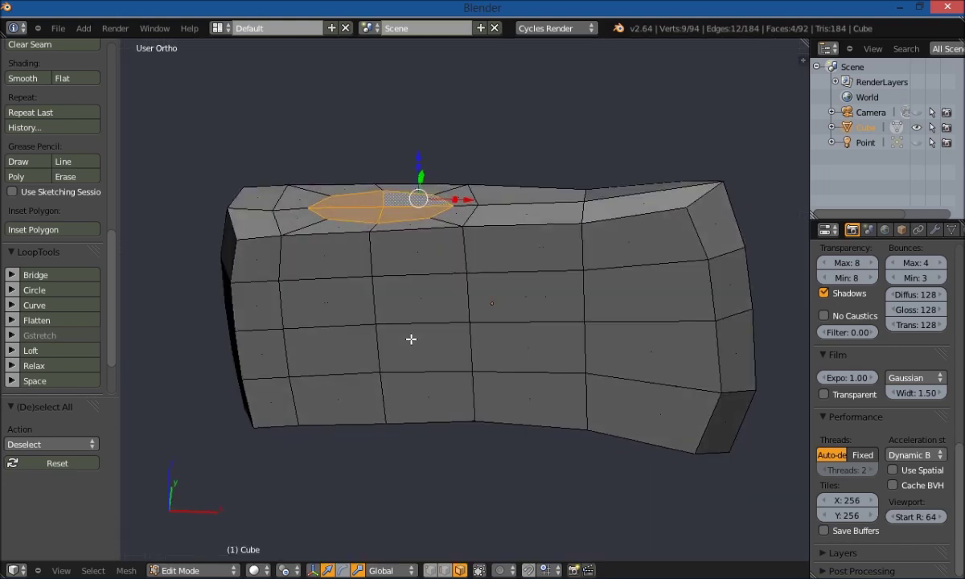
- Extrude the hole faces upward twice into a collar and shrink its top to 0.925
key("e")
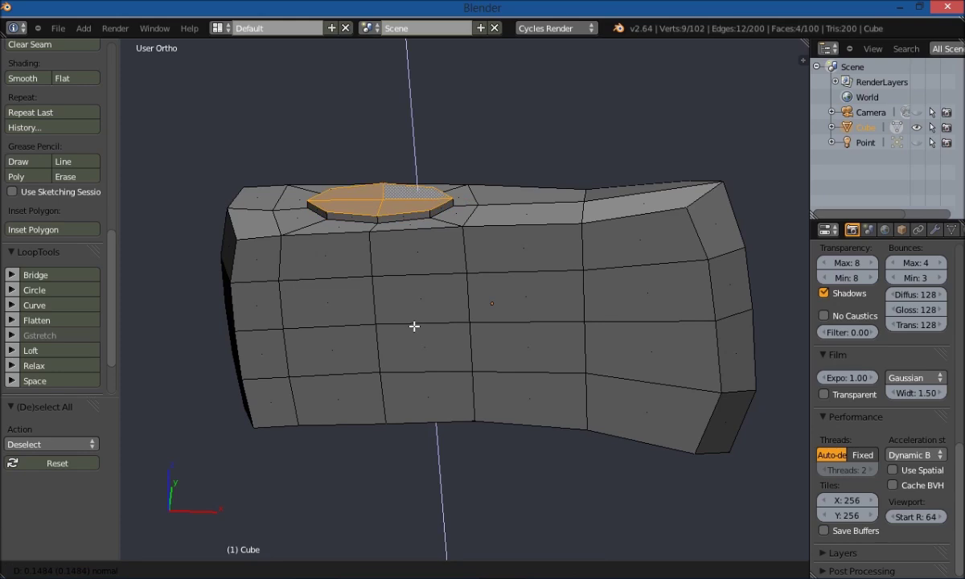
left_click(414, 326)
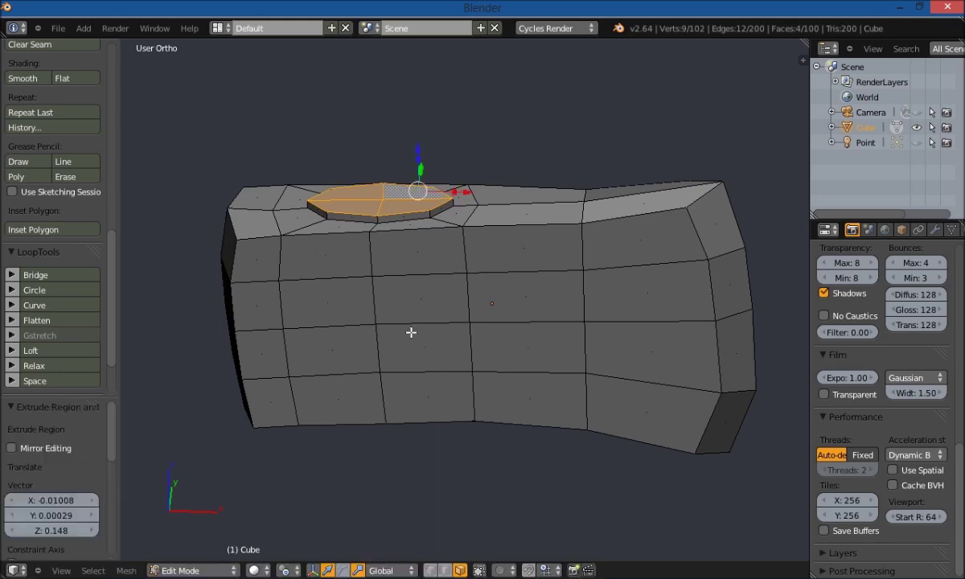
key("e")
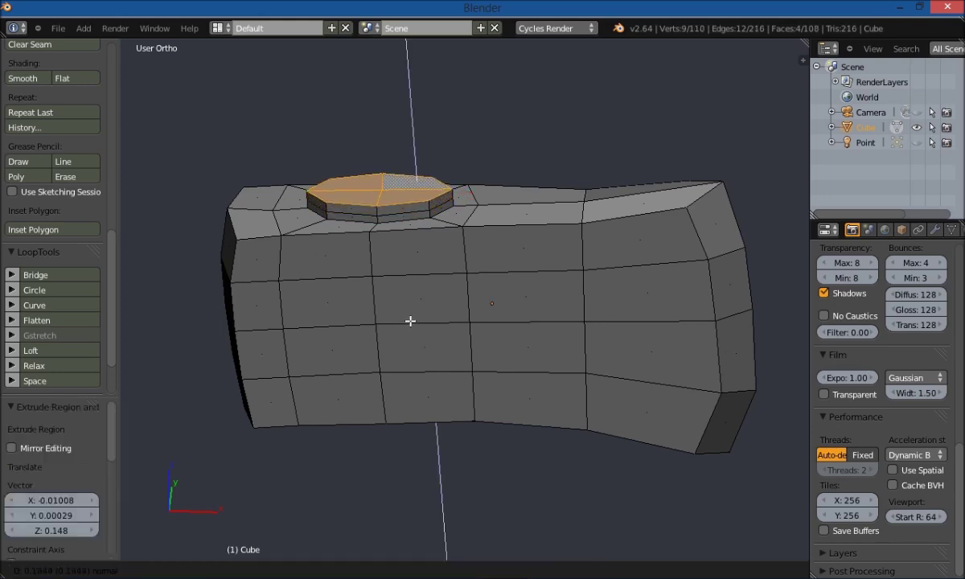
left_click(409, 321)
key("s")
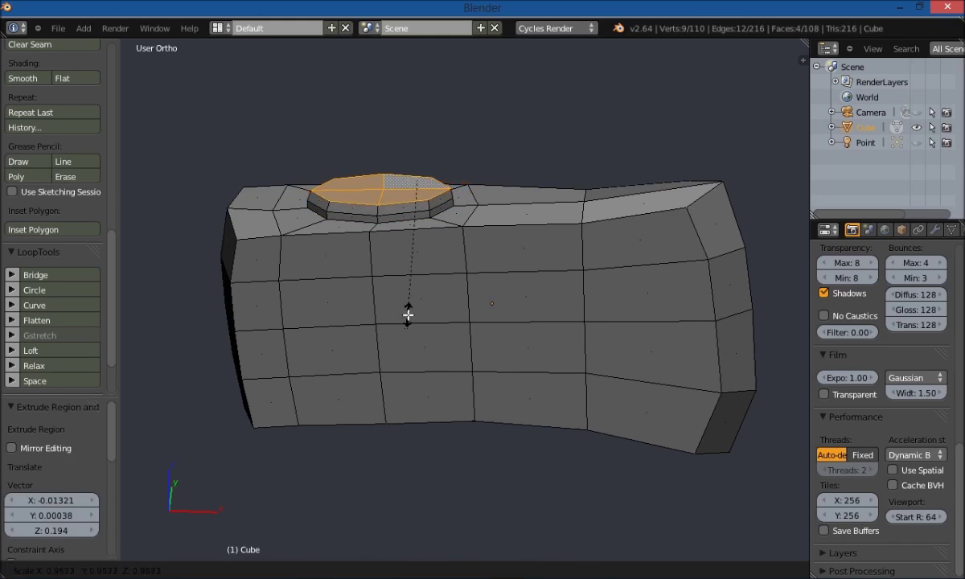
left_click(408, 314)
- Deselect all, switch to vertex select mode and pick a vertex on the collar
mouse_move(392, 325)
middle_mouse_down()
mouse_move(372, 360)
mouse_move(379, 314)
middle_mouse_up()
key("a")
middle_click_drag(587, 145, 540, 201)
key("ctrl+Tab")
left_click(493, 200)
right_click(385, 187)
- Lift the selected collar vertex along Z
key("g")
key("z")
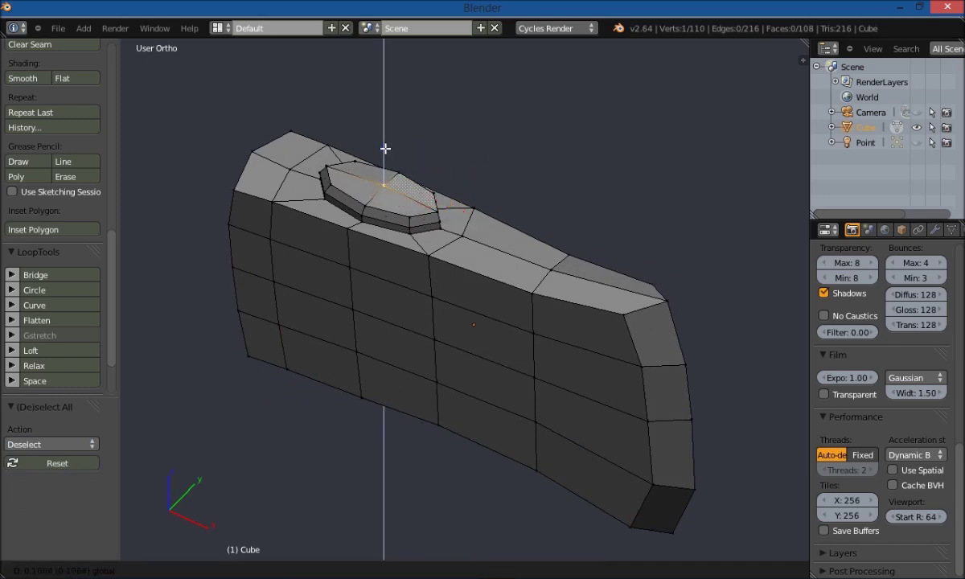
left_click(384, 152)
key("a")
middle_click_drag(211, 325, 336, 218)
- Select an edge at the collar's front and move it
right_click(336, 193)
middle_click_drag(337, 266, 329, 221)
key("g")
left_click(329, 234)
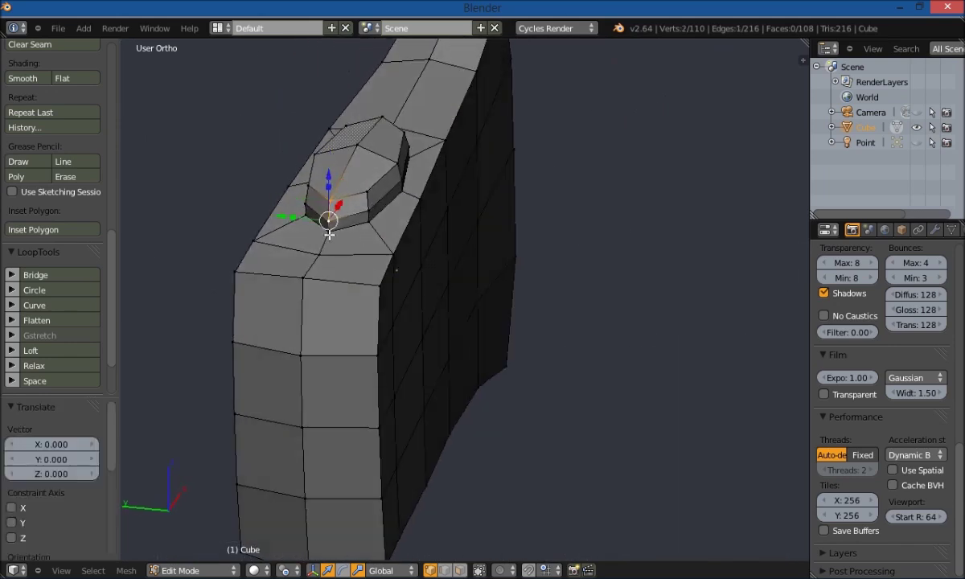
key("ctrl+space")
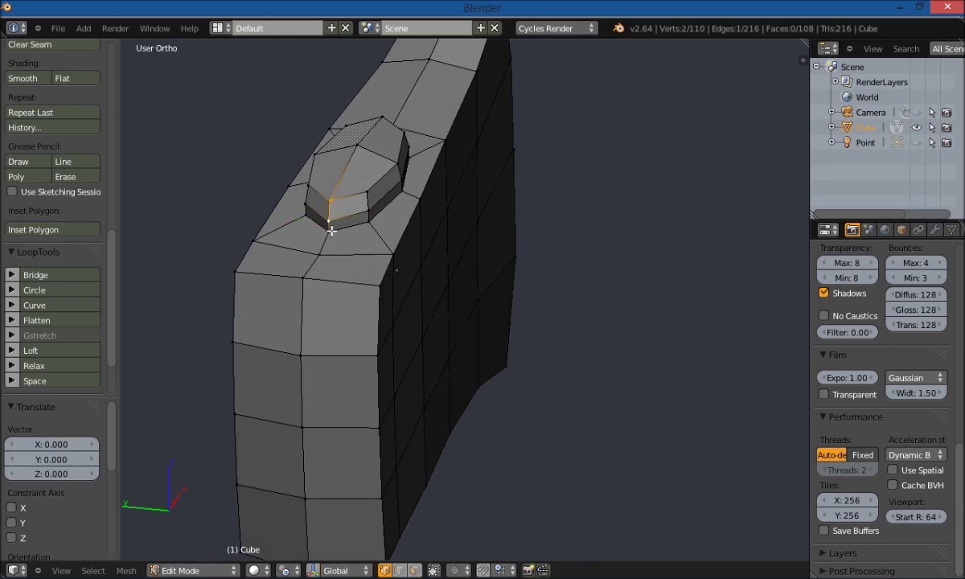
middle_click_drag(387, 256, 318, 299)
mouse_move(505, 282)
middle_mouse_down()
mouse_move(403, 302)
mouse_move(384, 287)
mouse_move(498, 280)
middle_mouse_up()
- Add another rim vertex and scale the selected collar rim vertices
right_click(514, 278, "shift")
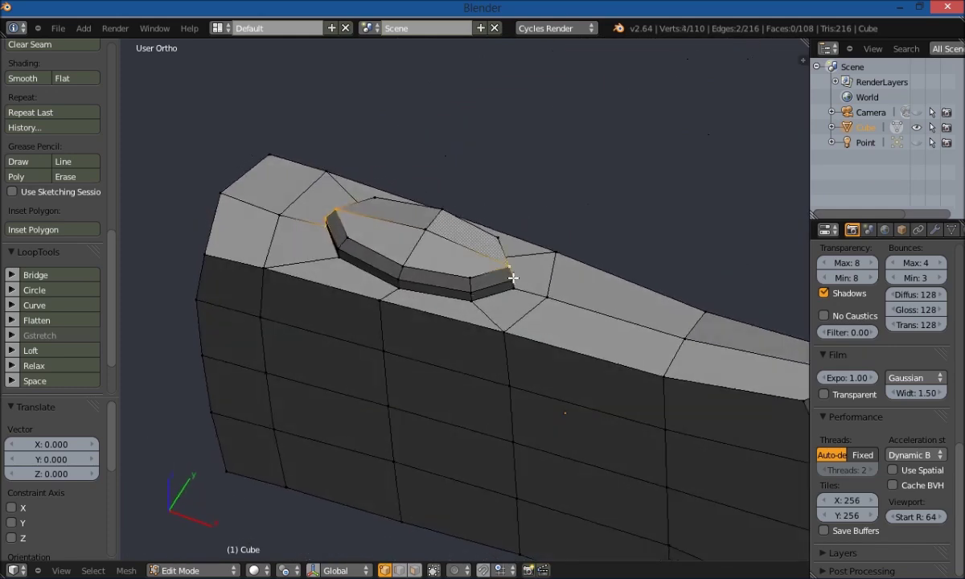
middle_click_drag(437, 315, 445, 337)
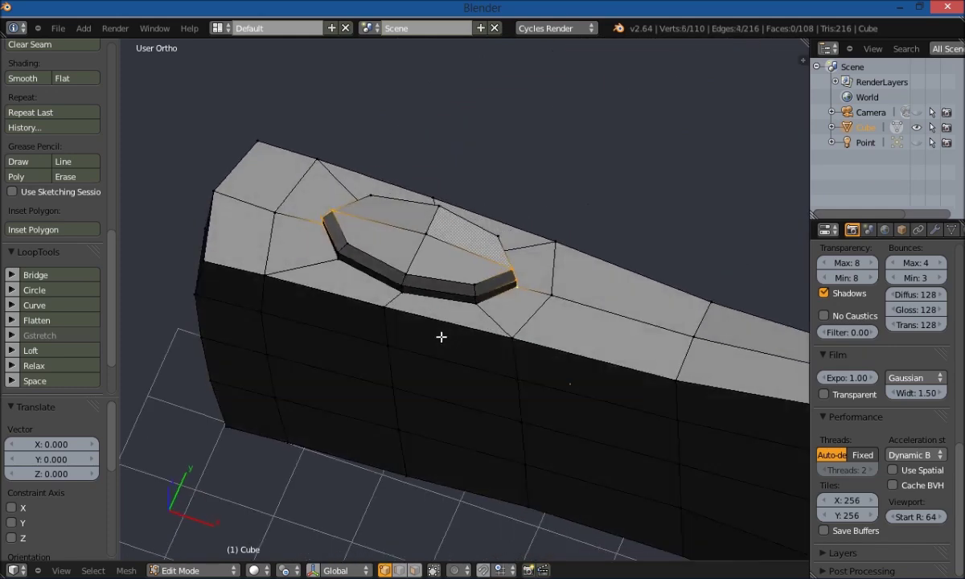
key("ctrl+space")
key("s")
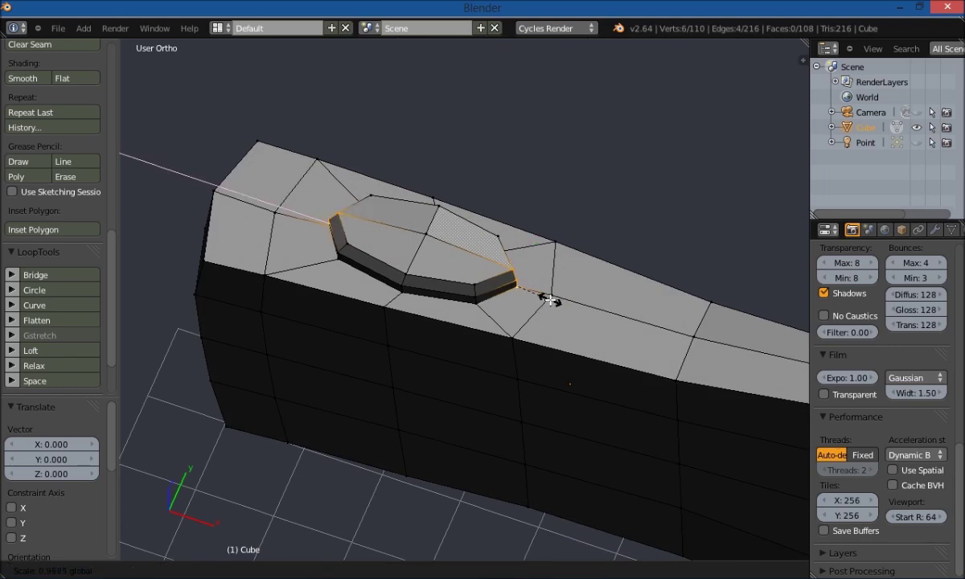
left_click(549, 300)
- Box-select the three front corner vertices of the collar and shift them 0.100 along X
key("a")
middle_click_drag(302, 305, 462, 273)
right_click(378, 293)
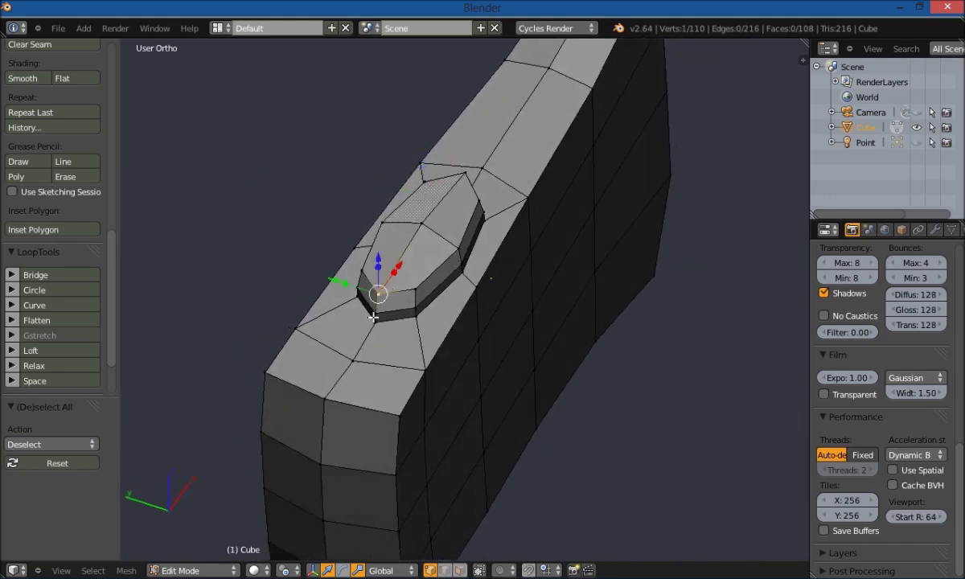
key("ctrl+z")
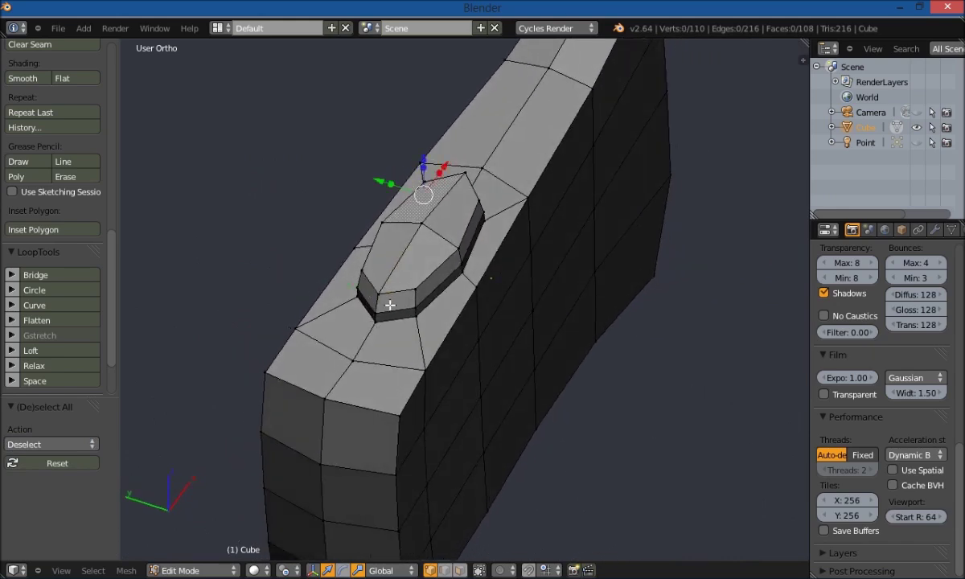
left_click_drag(378, 314, 371, 324)
middle_click_drag(411, 302, 479, 208)
left_click_drag(492, 167, 502, 169)
key("a")
middle_click_drag(651, 453, 591, 409)
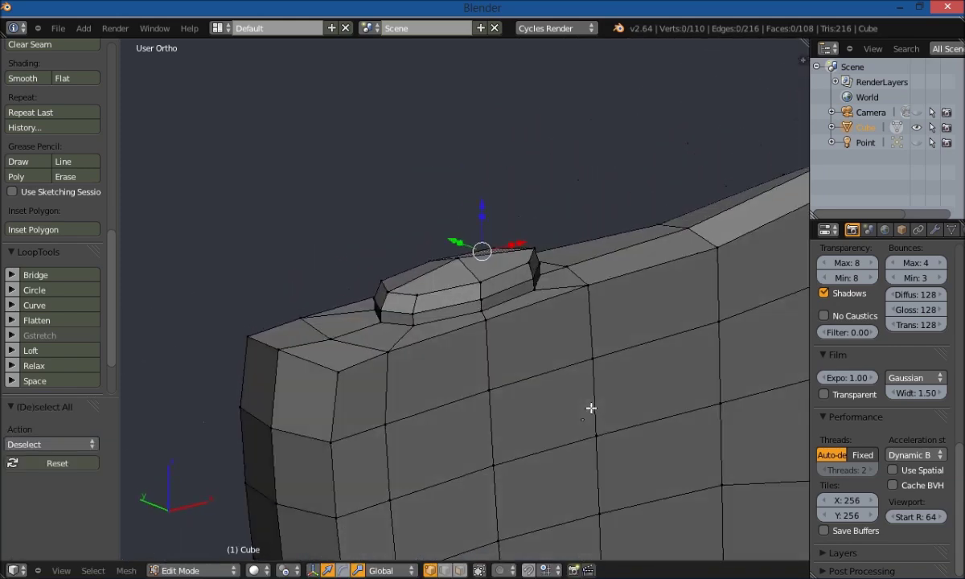
- Change the transform pivot point and nudge a collar corner edge sideways along X
left_click(285, 571)
left_click(279, 534)
middle_click_drag(481, 363, 328, 443)
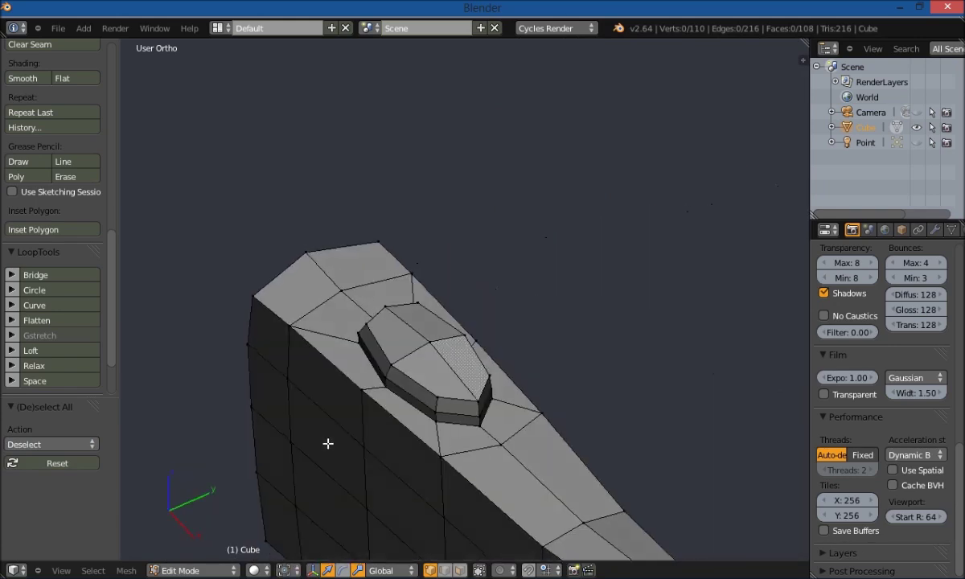
right_click(472, 397)
middle_click_drag(473, 503, 526, 440)
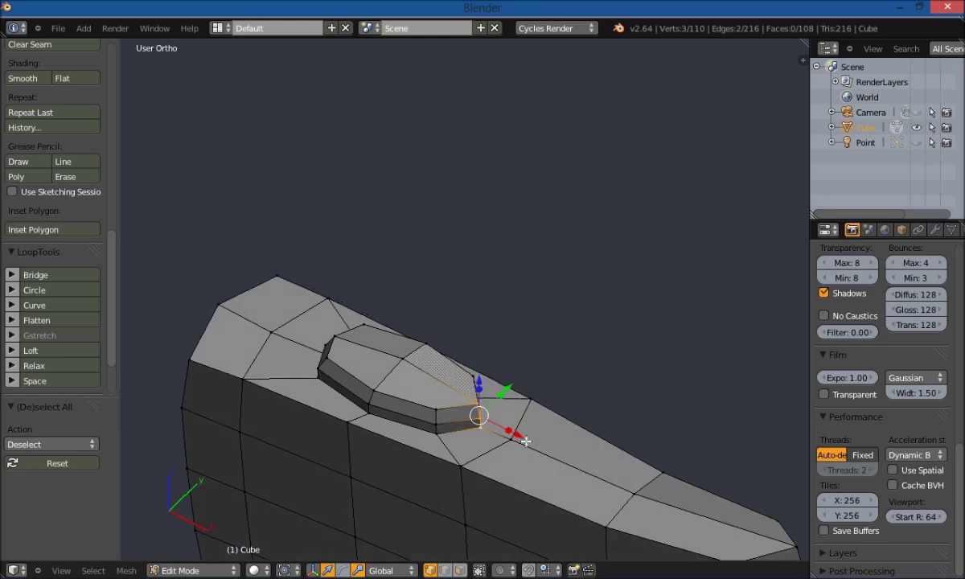
key("g")
key("x")
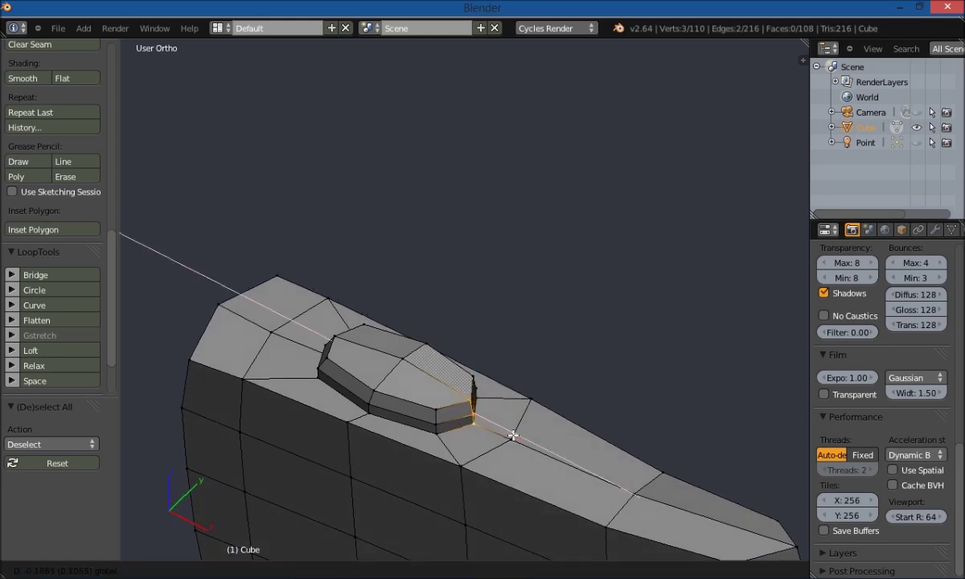
left_click(510, 435)
key("a")
- Nudge a collar vertex slightly along X
middle_click_drag(302, 351, 448, 427)
scroll(420, 449, "up", 3)
key("g")
key("x")
left_click(545, 351)
key("a")
- Nudge another collar vertex sideways along X
middle_click_drag(526, 368, 472, 383)
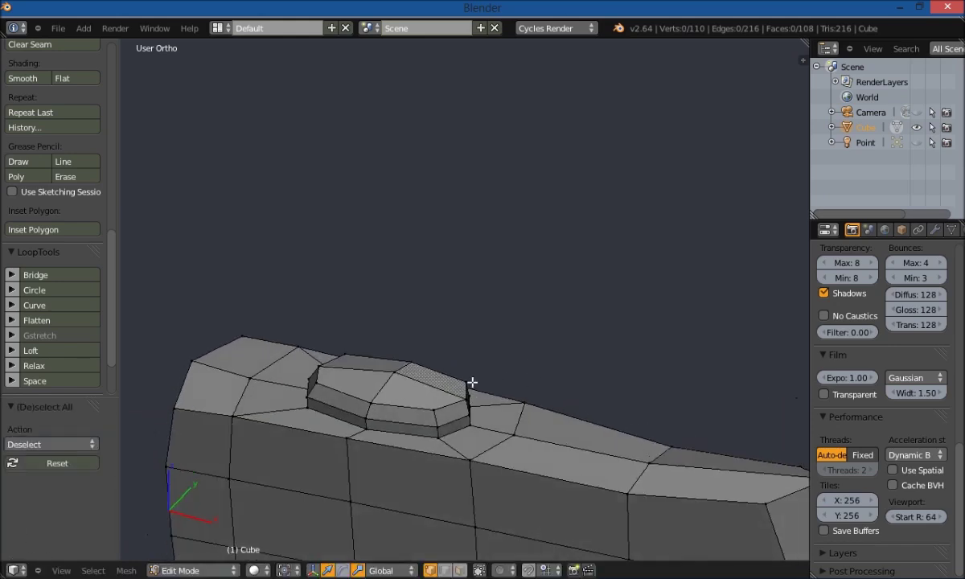
key("g")
key("x")
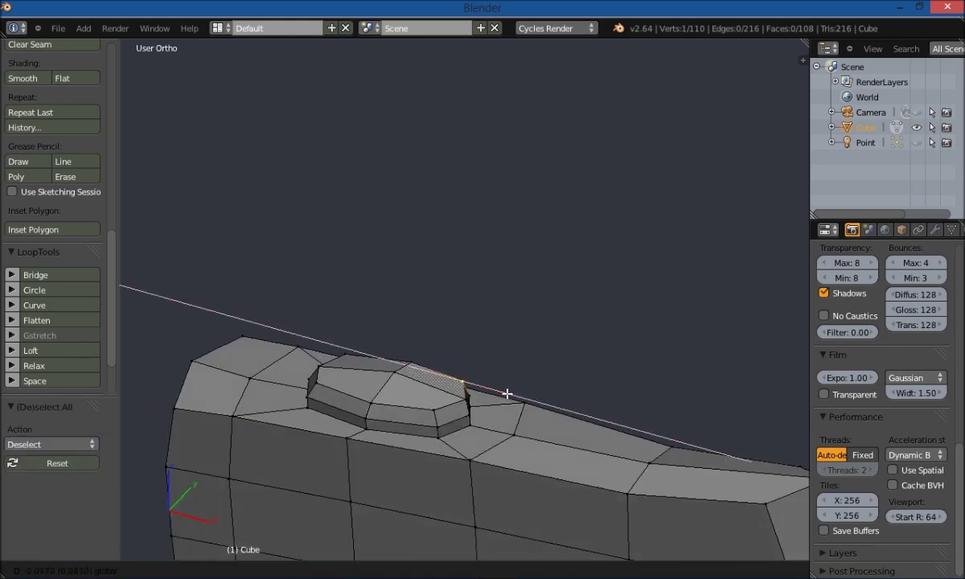
left_click(503, 394)
middle_click_drag(558, 390, 467, 390)
key("a")
- Slide two more collar corner vertices along X, one by 0.01841
right_click(468, 390)
left_click_drag(520, 401, 516, 403)
key("a")
middle_click_drag(546, 340, 498, 406)
right_click(480, 400)
left_click_drag(494, 400, 523, 404)
middle_click_drag(399, 409, 459, 484)
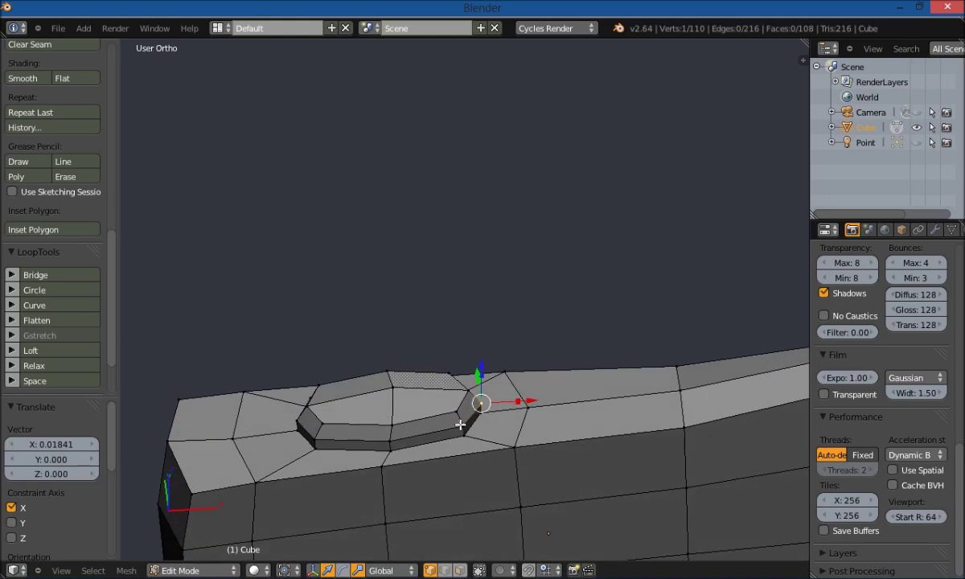
middle_click_drag(510, 438, 481, 447)
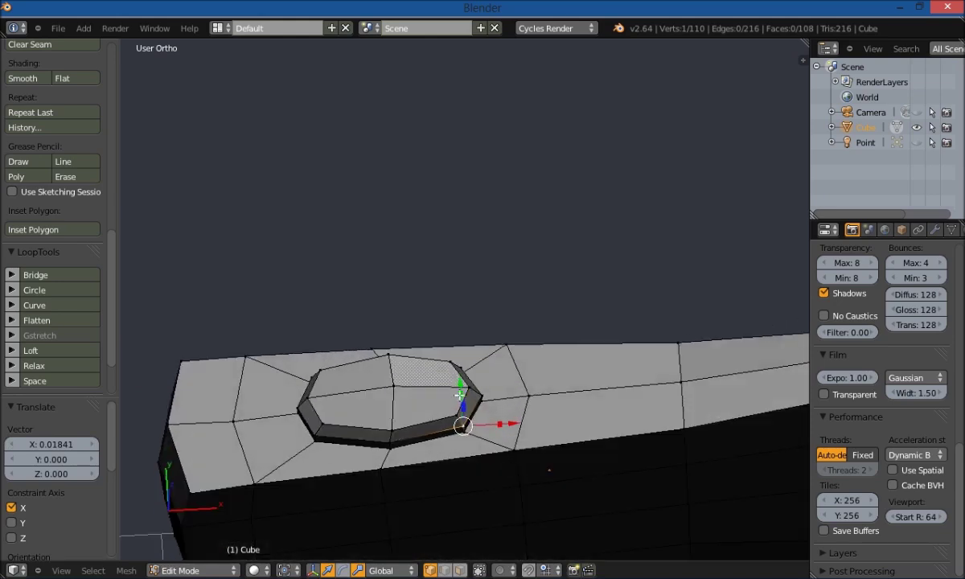
key("a")
middle_click_drag(511, 396, 392, 332)
- Scale the bottom opening's two end vertices inward toward each other to 0.9065
middle_click_drag(371, 391, 386, 362)
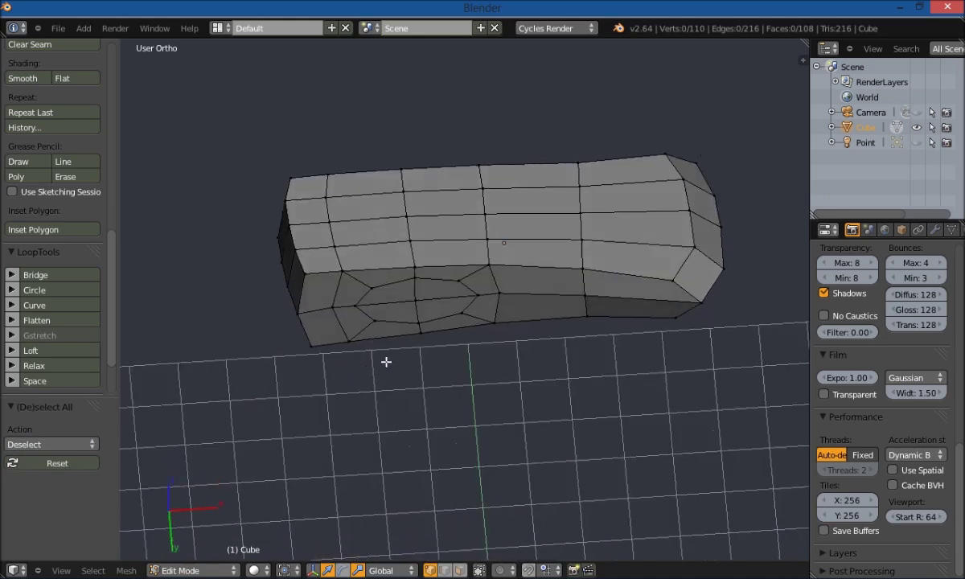
scroll(391, 360, "up", 2)
right_click(317, 307)
right_click(479, 298, "shift")
key("s")
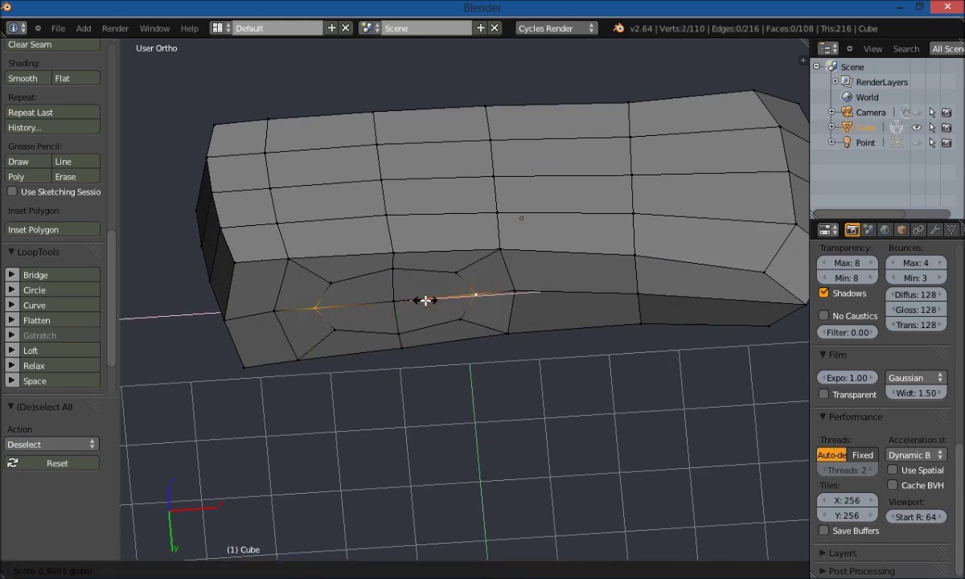
left_click(424, 301)
key("a")
- Switch to face selection and select the four faces of the bottom opening
mouse_move(386, 433)
middle_mouse_down()
mouse_move(388, 451)
mouse_move(391, 407)
mouse_move(384, 445)
middle_mouse_up()
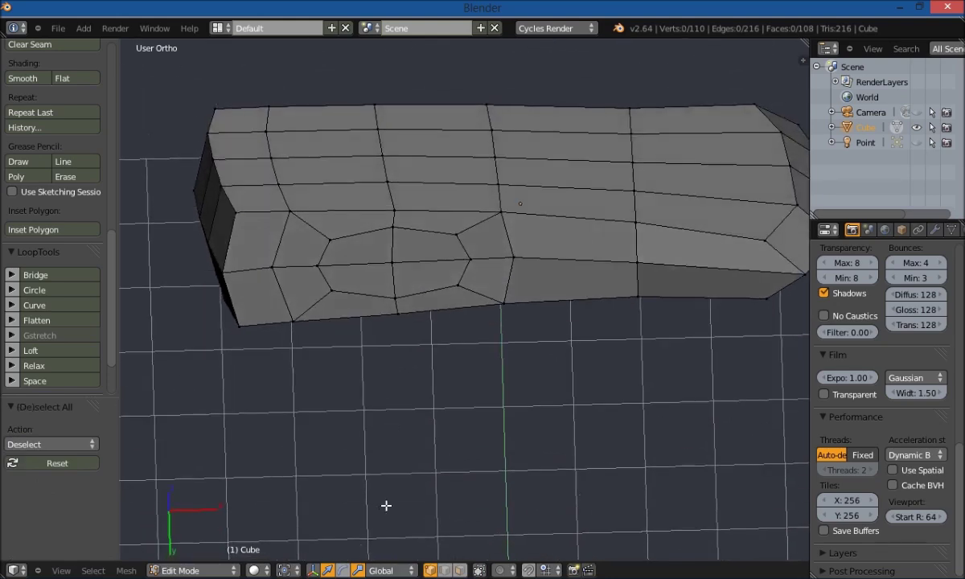
key("ctrl+Tab")
left_click(427, 497)
right_click(358, 254)
right_click(358, 281, "shift")
right_click(425, 275, "shift")
right_click(426, 241, "shift")
middle_click_drag(359, 366, 379, 422)
- In front orthographic view, zoom in and start extruding the bottom faces down the handle
key("KP_1")
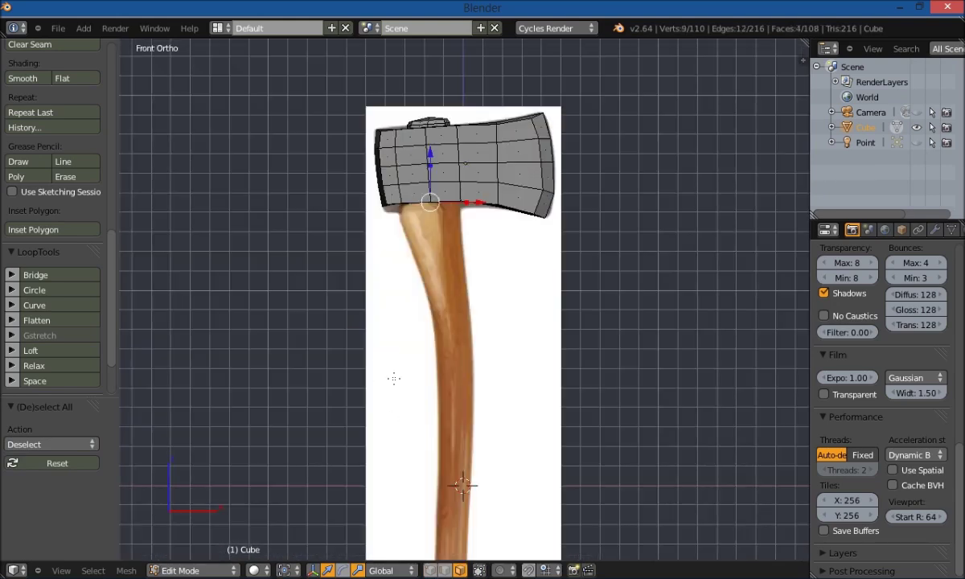
scroll(405, 314, "up", 1)
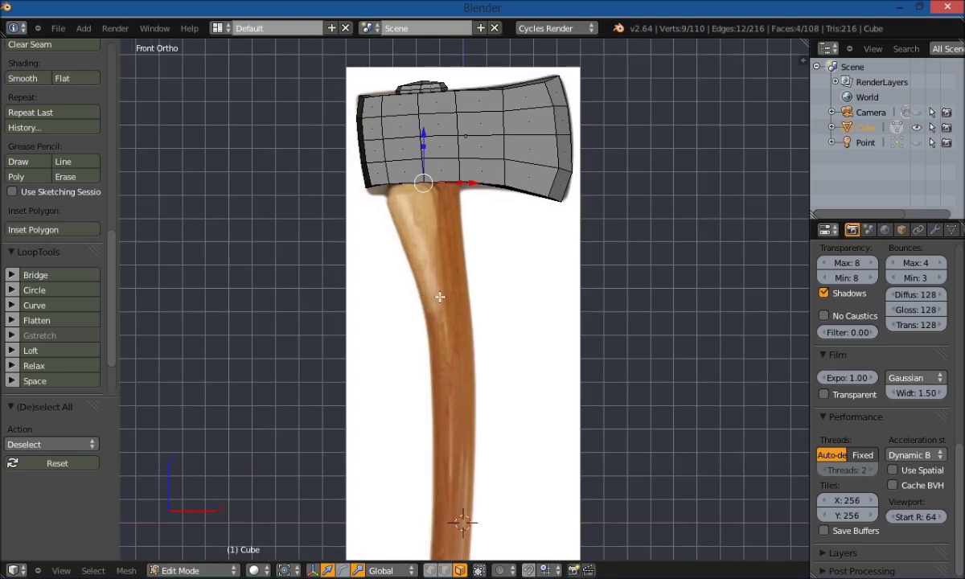
key("e")
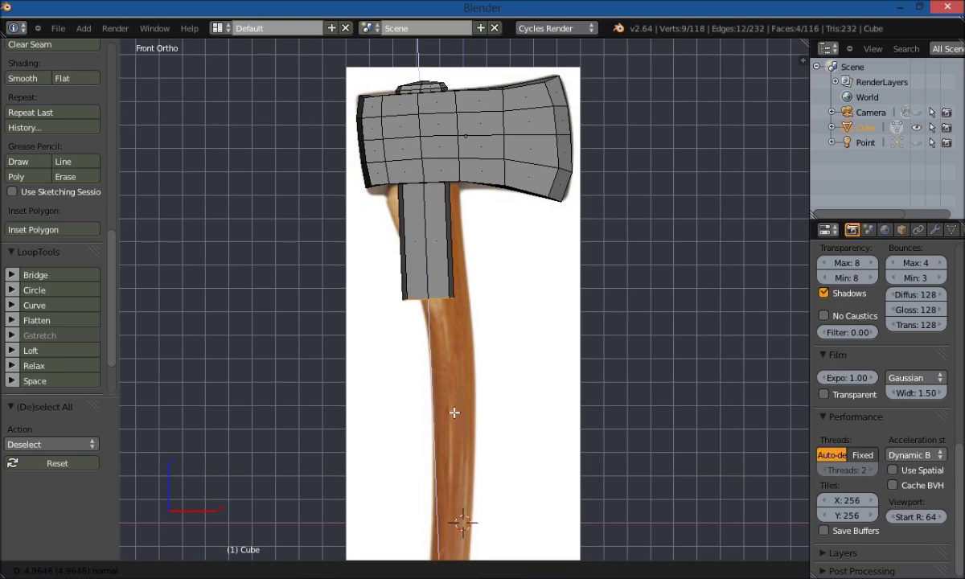
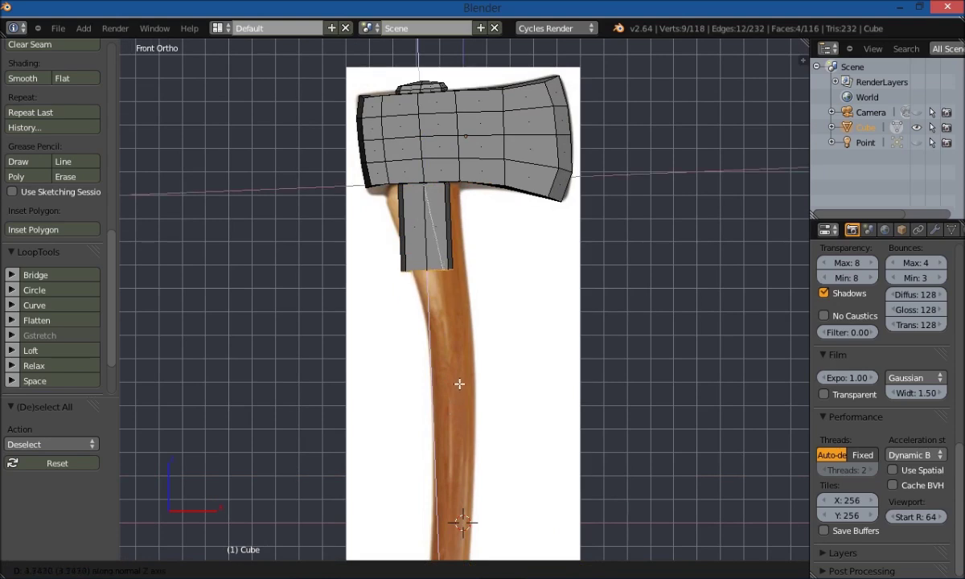
- Pull the extruded handle section down to the base of the reference axe
left_click(458, 390)
scroll(457, 396, "down", 2)
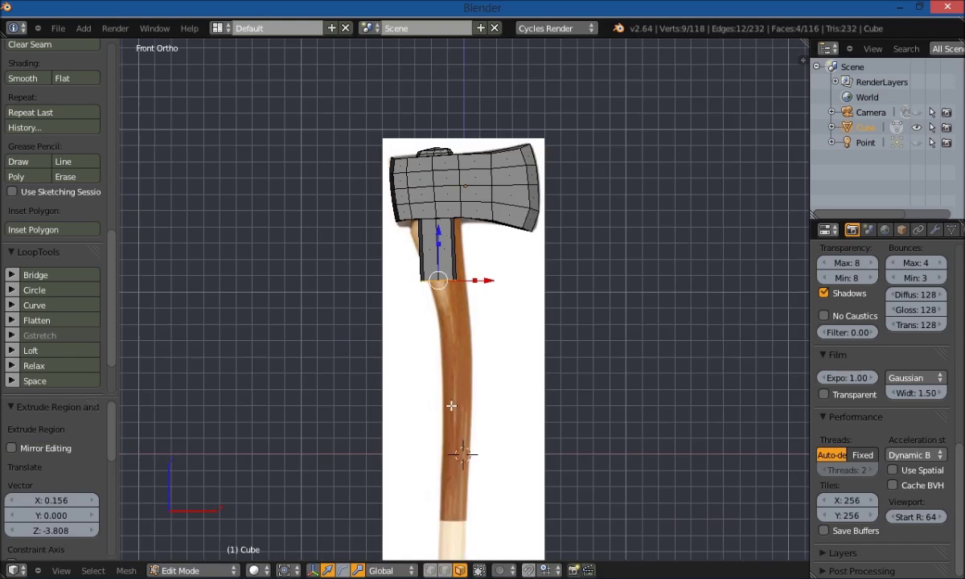
left_click_drag(443, 228, 442, 497)
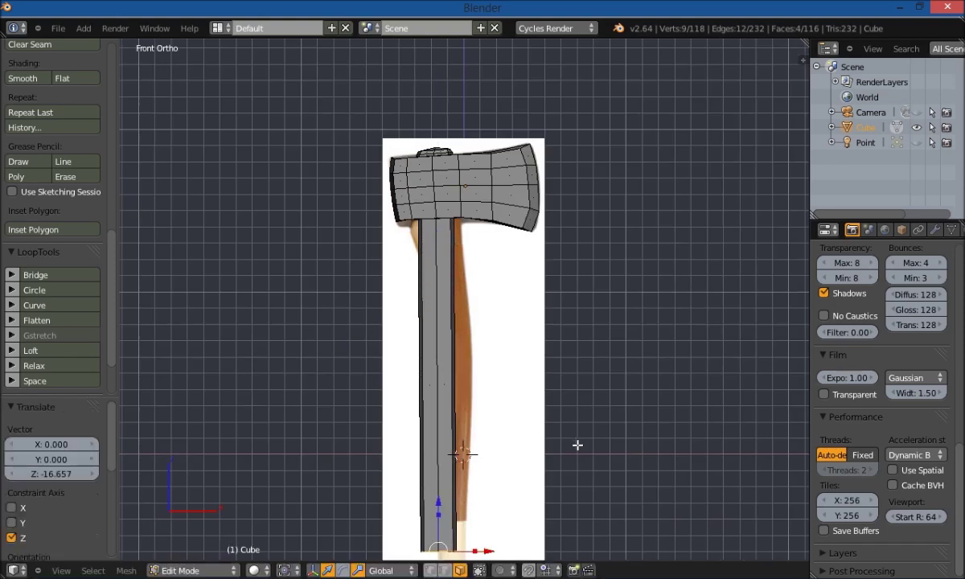
scroll(567, 281, "down", 3, "shift")
scroll(567, 281, "down", 4, "shift")
left_click_drag(452, 323, 518, 534)
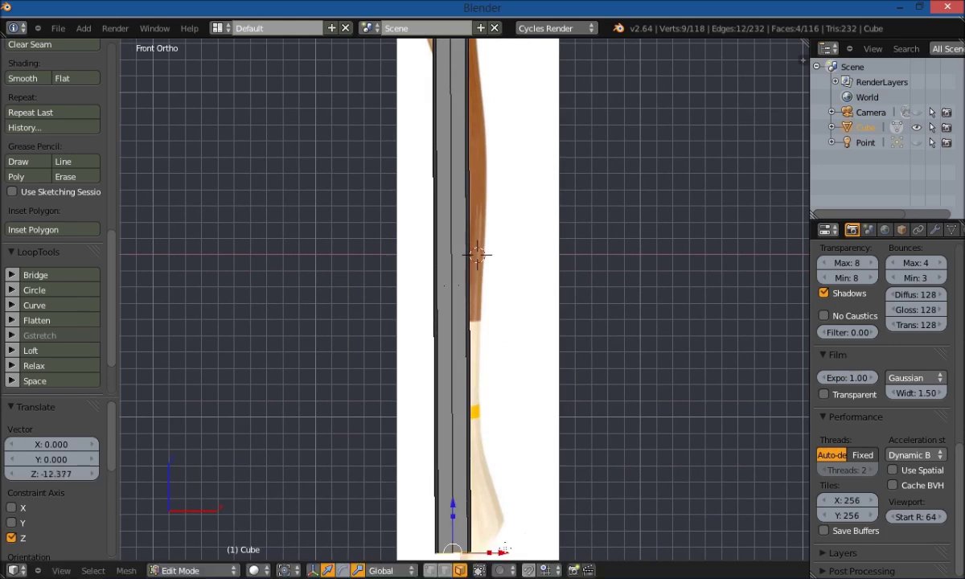
scroll(541, 491, "down", 4, "shift")
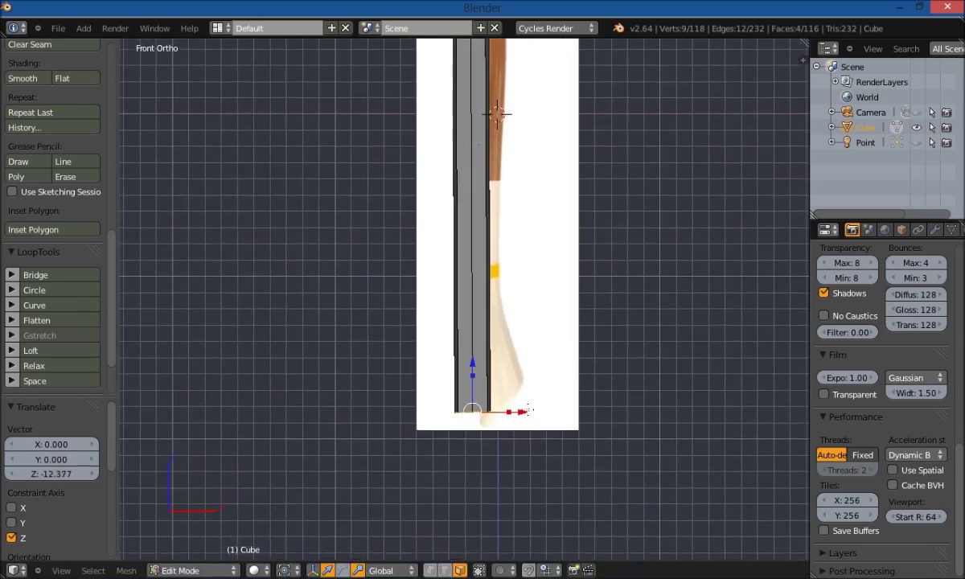
- Rotate the handle to match the reference's angle, deselect, and inspect the head's underside
key("r")
left_click(555, 406)
key("a")
scroll(543, 196, "up", 3, "shift")
scroll(526, 416, "up", 4)
scroll(492, 450, "down", 3)
middle_click_drag(496, 384, 543, 331)
scroll(504, 336, "up", 2)
scroll(412, 344, "up", 2)
middle_click_drag(361, 378, 426, 398)
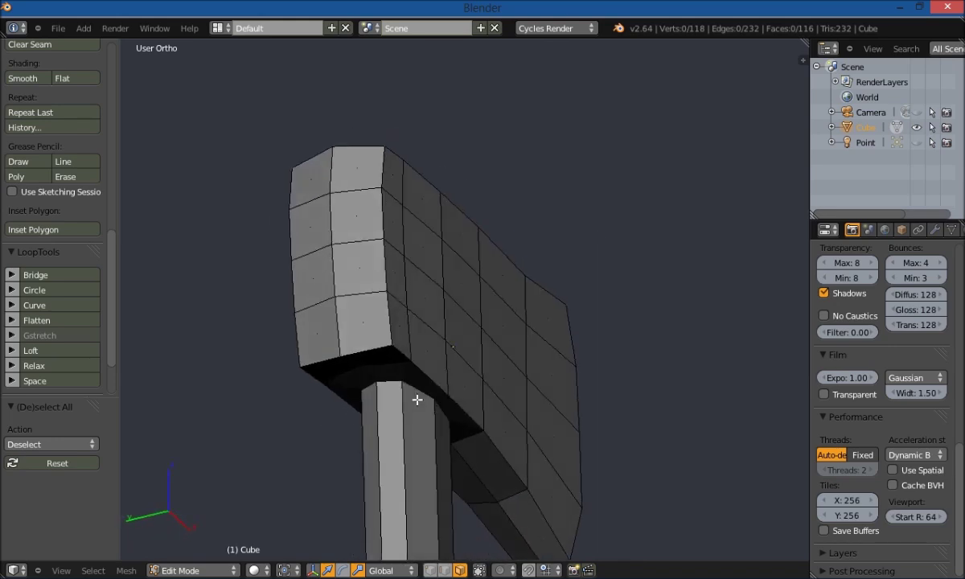
- Switch to edge select and select the edge loop at the handle's top
key("ctrl+Tab")
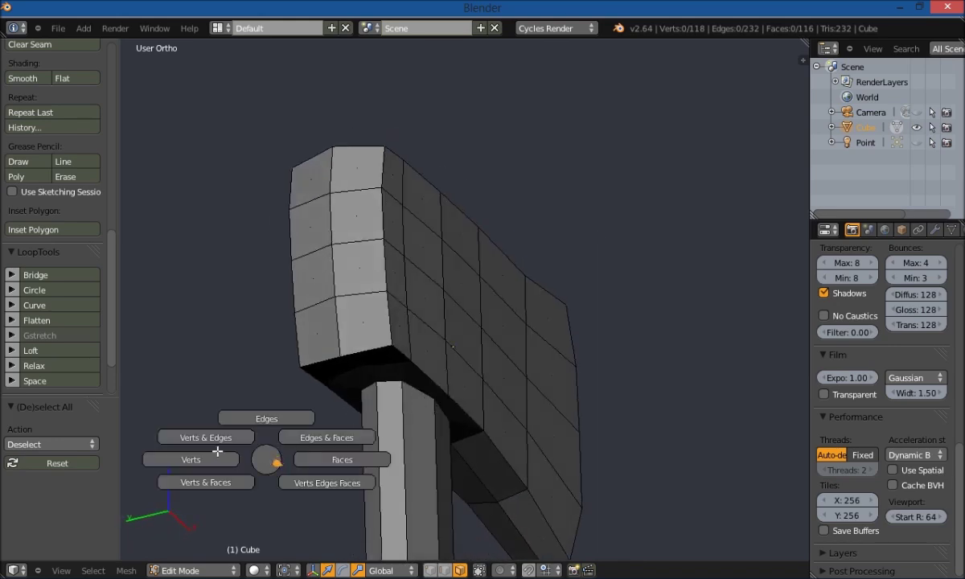
left_click(249, 417)
right_click(399, 387, "alt")
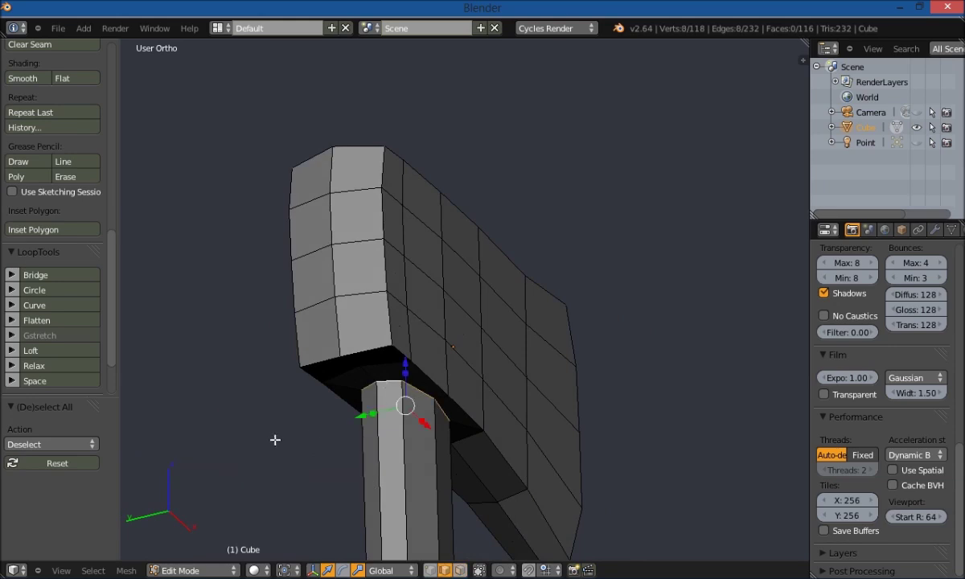
middle_click_drag(276, 410, 293, 436)
key("KP_1")
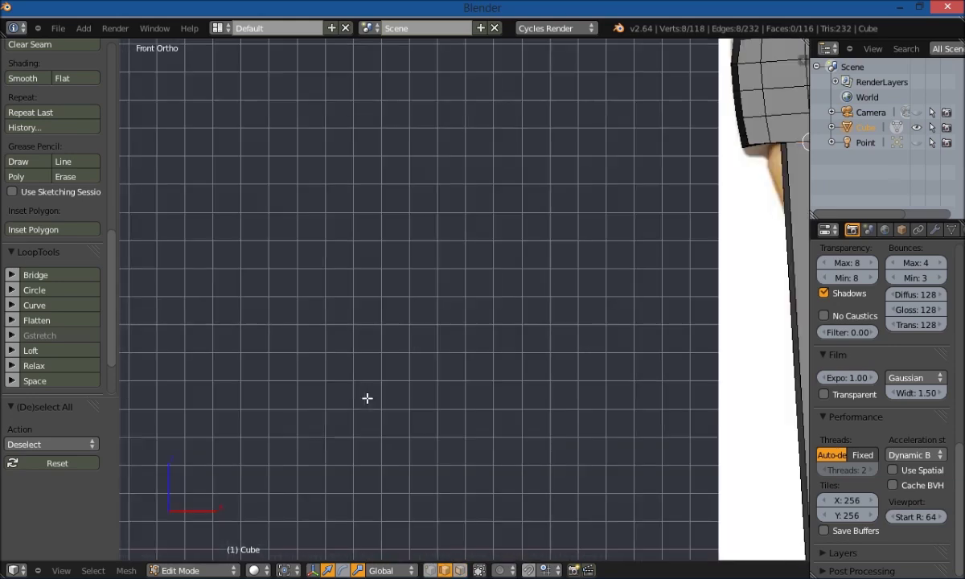
key("Home")
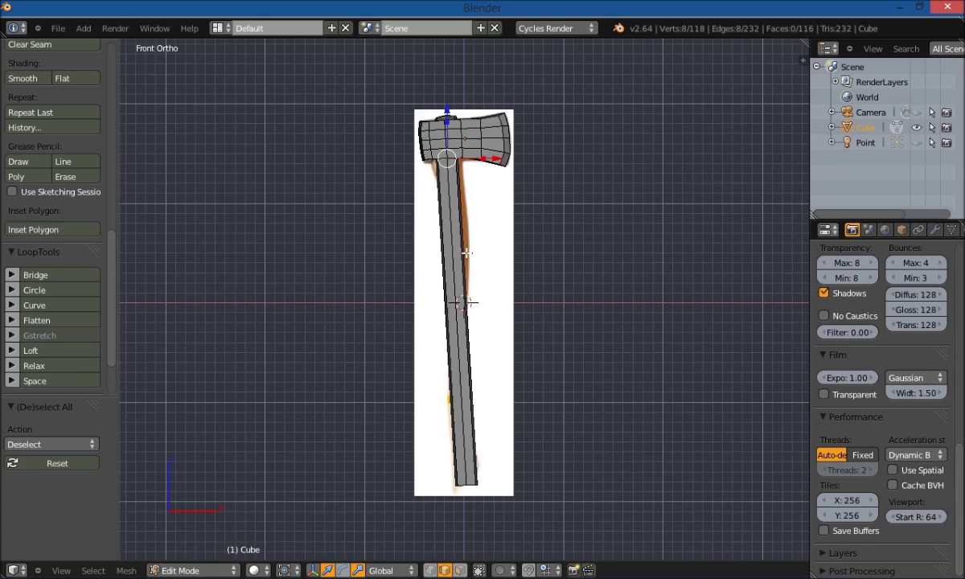
scroll(479, 201, "up", 5)
middle_click_drag(511, 120, 549, 410, "shift")
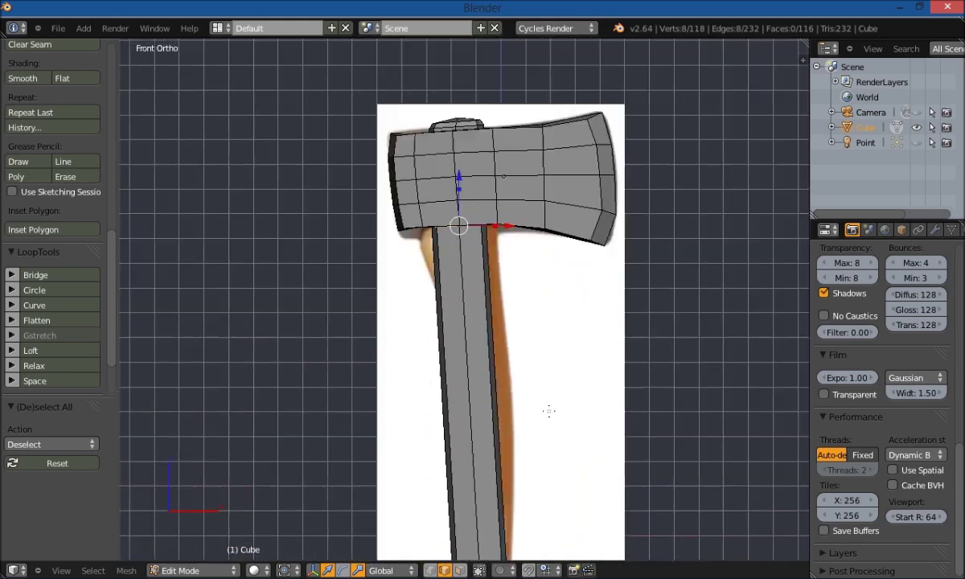
scroll(479, 379, "up", 4)
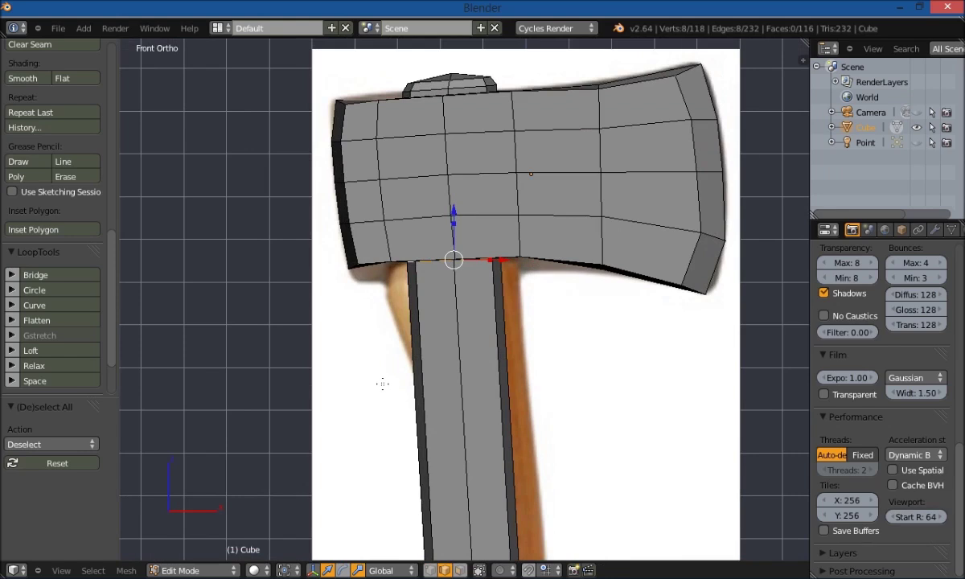
- Scale the top loop to 1.238 on X and Y with Z locked, then deselect
key("s")
key("shift+z")
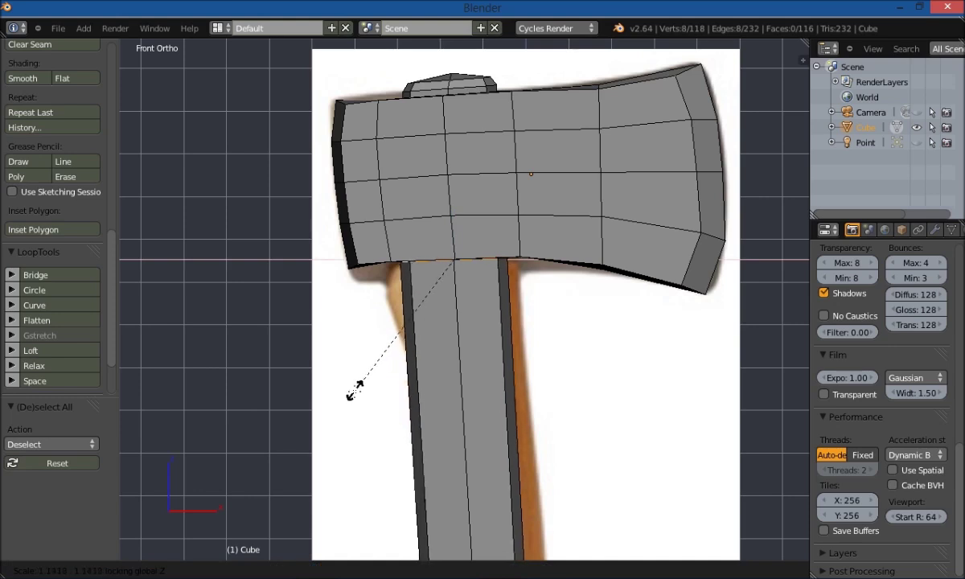
left_click(338, 397)
key("a")
middle_click_drag(363, 366, 345, 347)
key("KP_1")
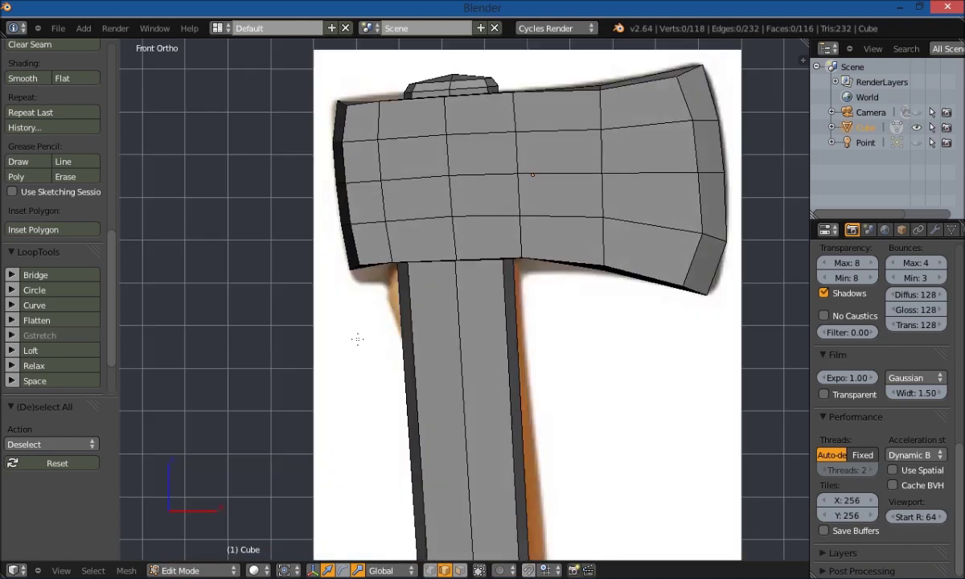
scroll(394, 321, "down", 3)
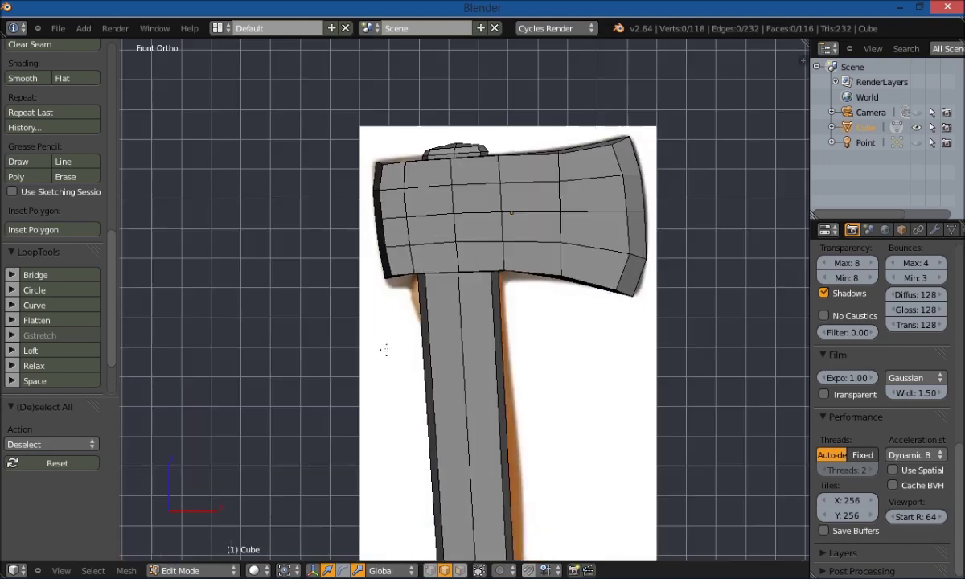
scroll(354, 293, "up", 1)
scroll(366, 248, "up", 3)
scroll(368, 263, "down", 8)
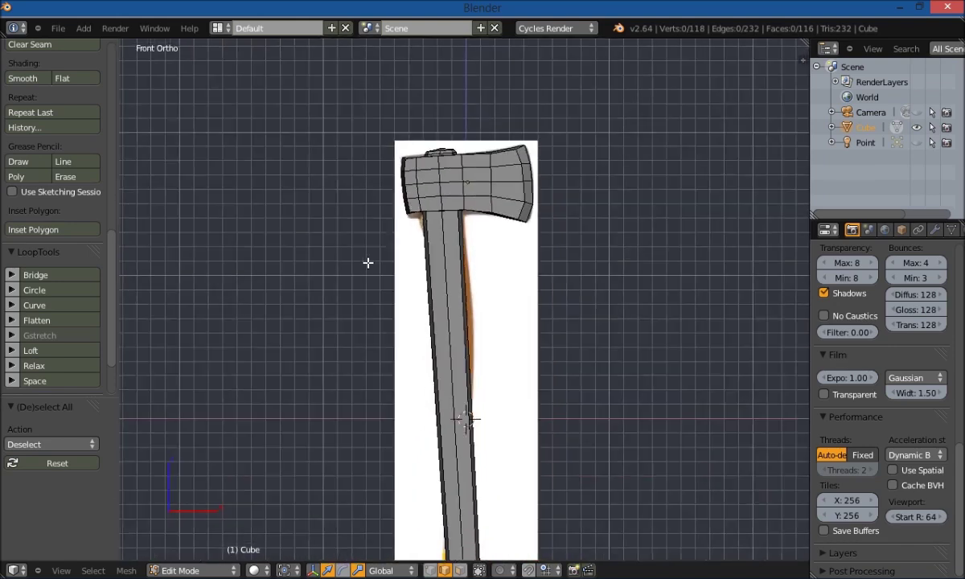
scroll(377, 298, "up", 5)
scroll(375, 300, "up", 2)
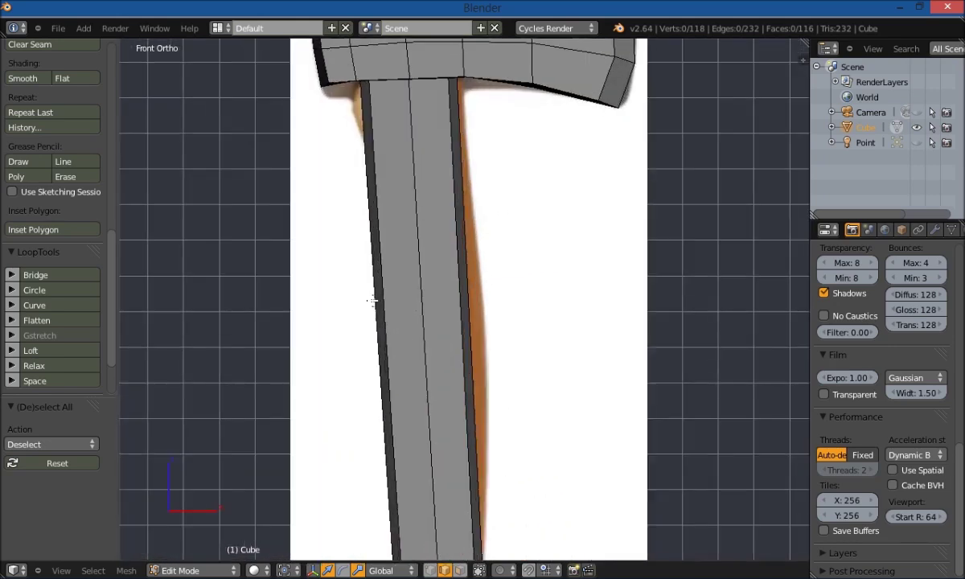
scroll(372, 300, "down", 3)
- Switch to textured shading and add a new edge loop cut across the handle
key("z")
left_click(299, 307)
scroll(300, 308, "up", 2)
scroll(419, 245, "up", 1)
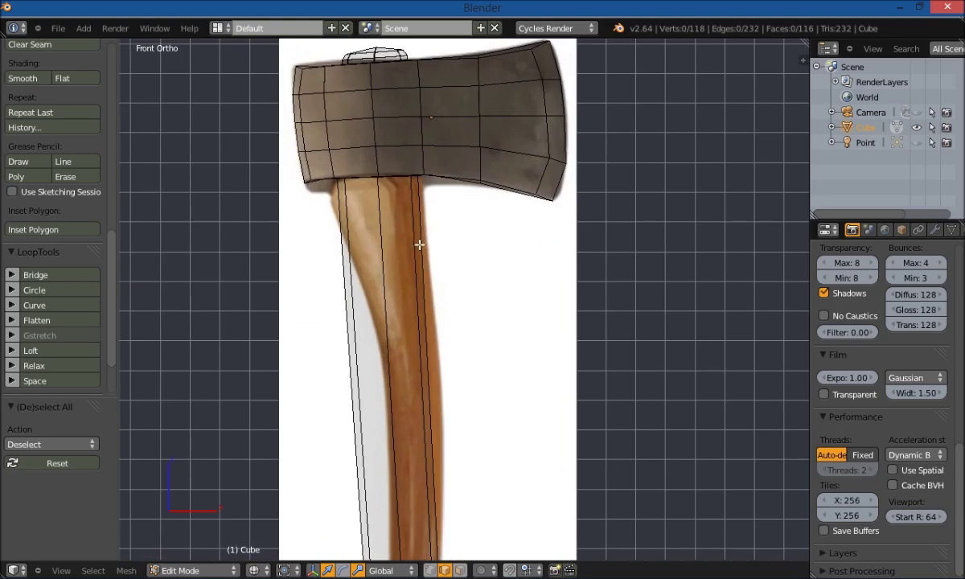
key("ctrl+r")
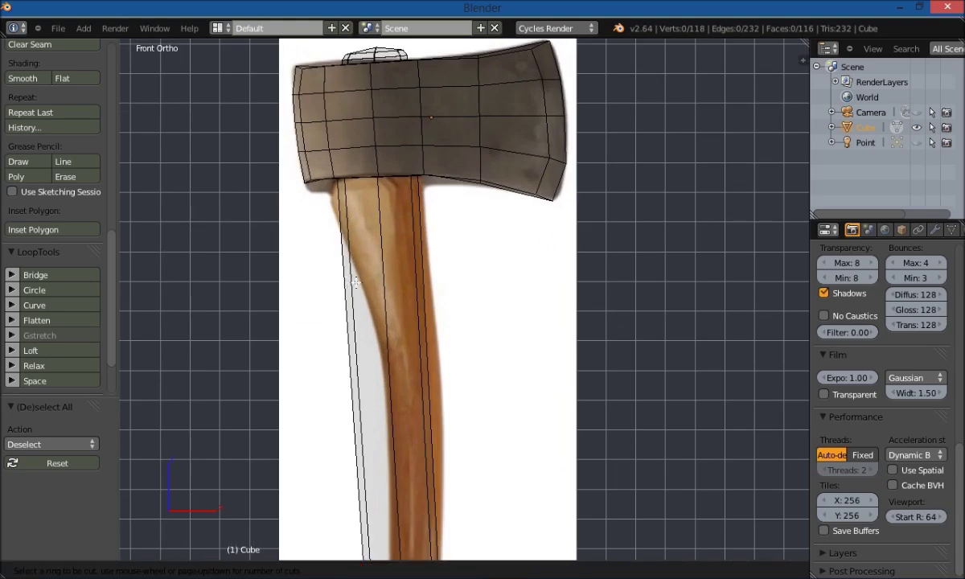
left_click(406, 450)
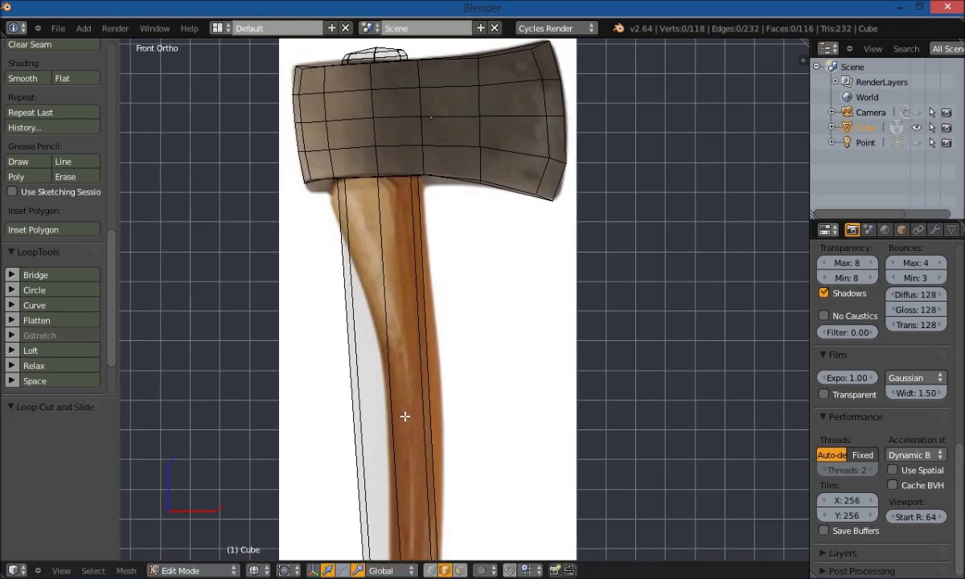
scroll(541, 322, "down", 4)
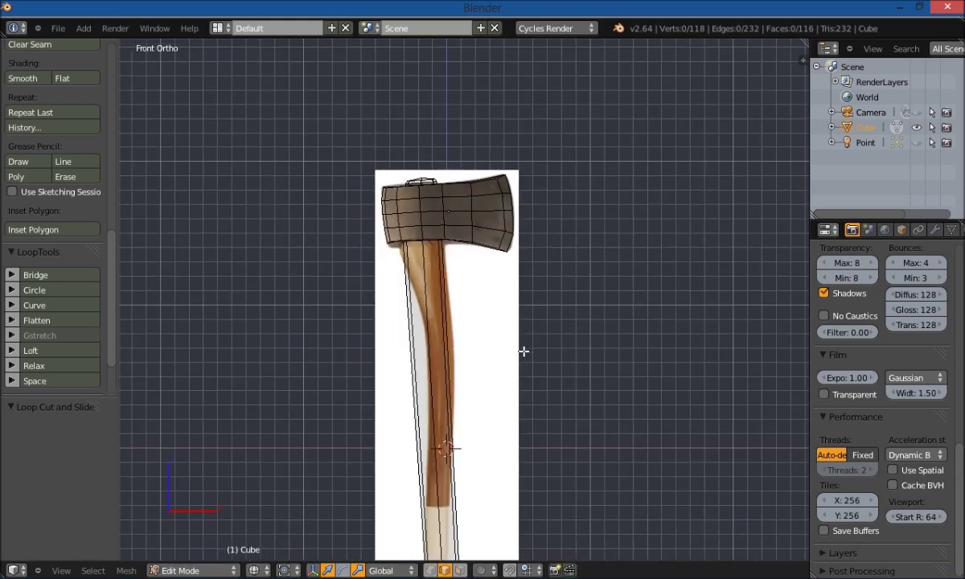
key("ctrl+r")
left_click(431, 361)
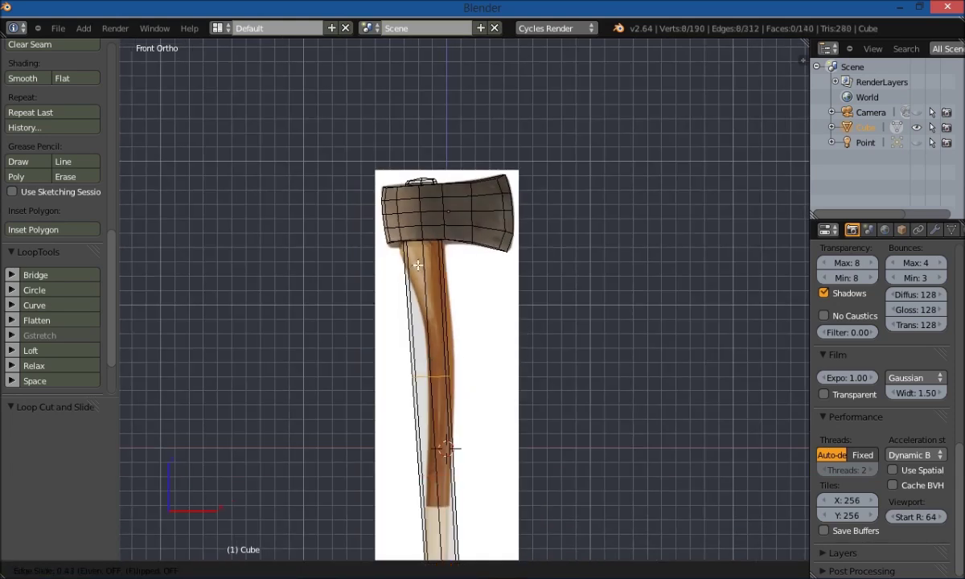
left_click(414, 135)
scroll(379, 306, "up", 4)
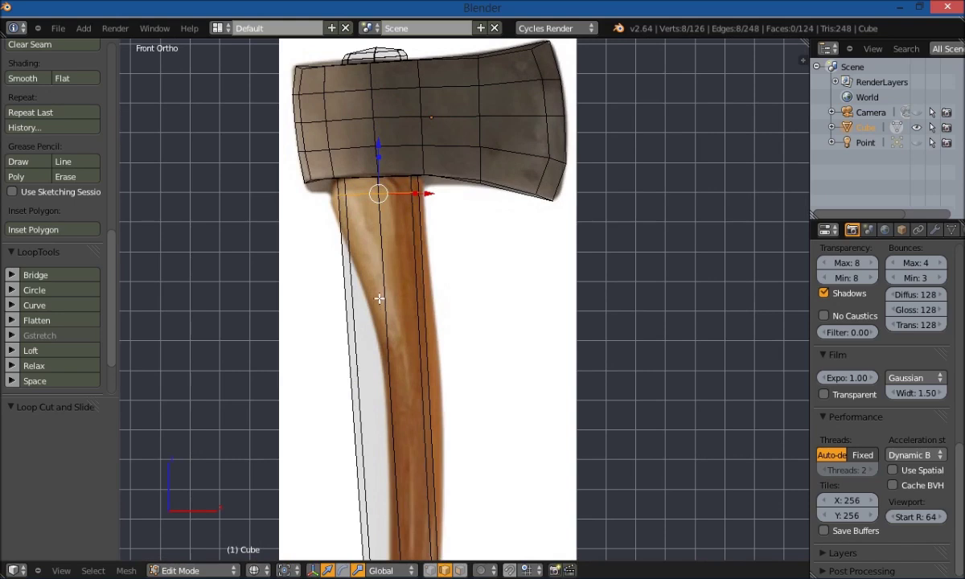
scroll(379, 298, "up", 3)
- Scale the upper loop 1.1 on X, shift it −0.059, rescale it 1.039, and start another loop cut
middle_click_drag(359, 272, 442, 386, "shift")
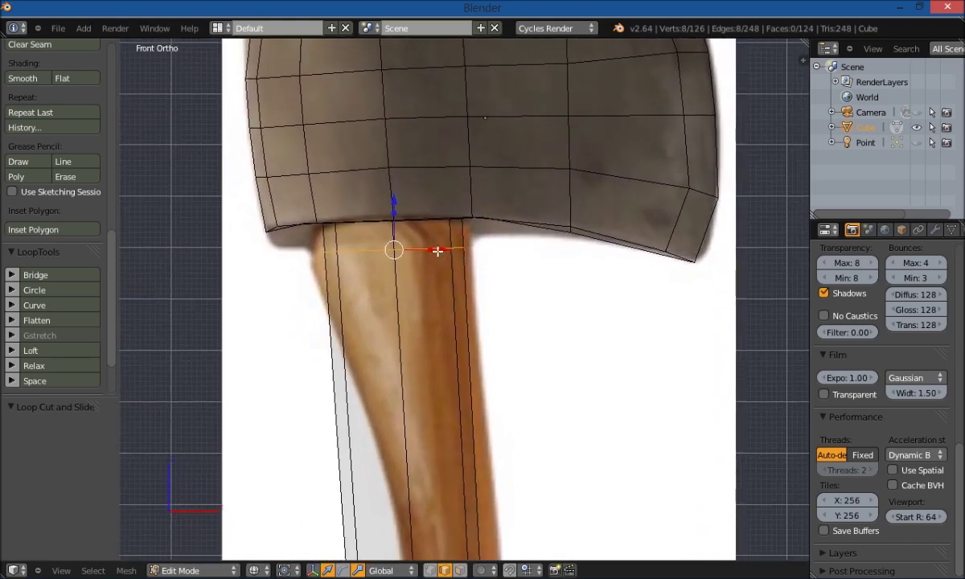
type("sx1.1")
key("Return")
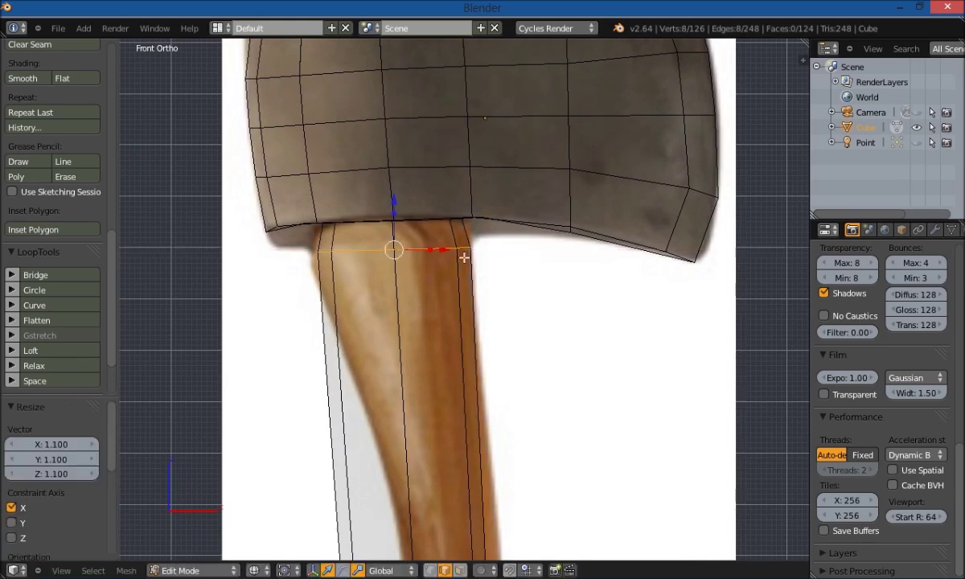
key("g")
key("x")
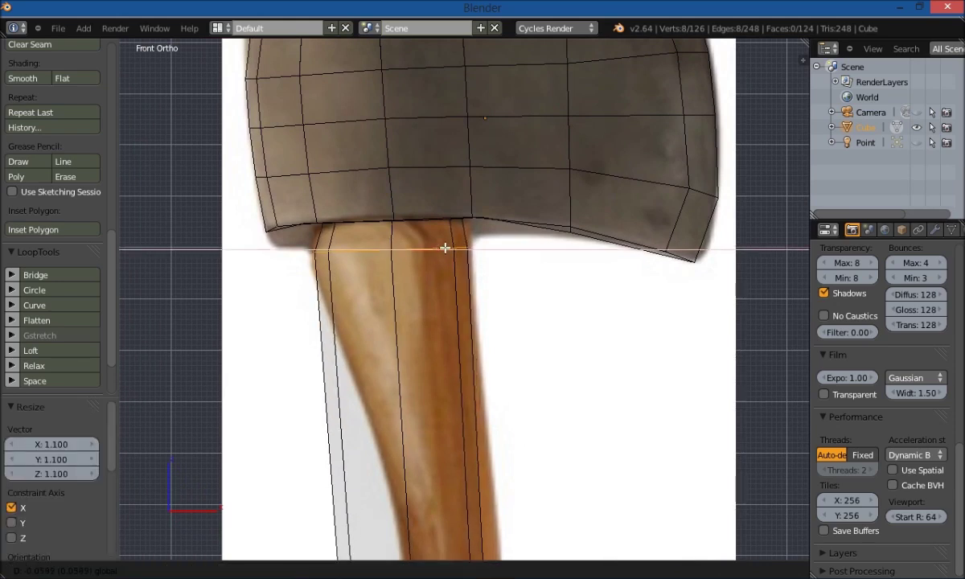
left_click(445, 247)
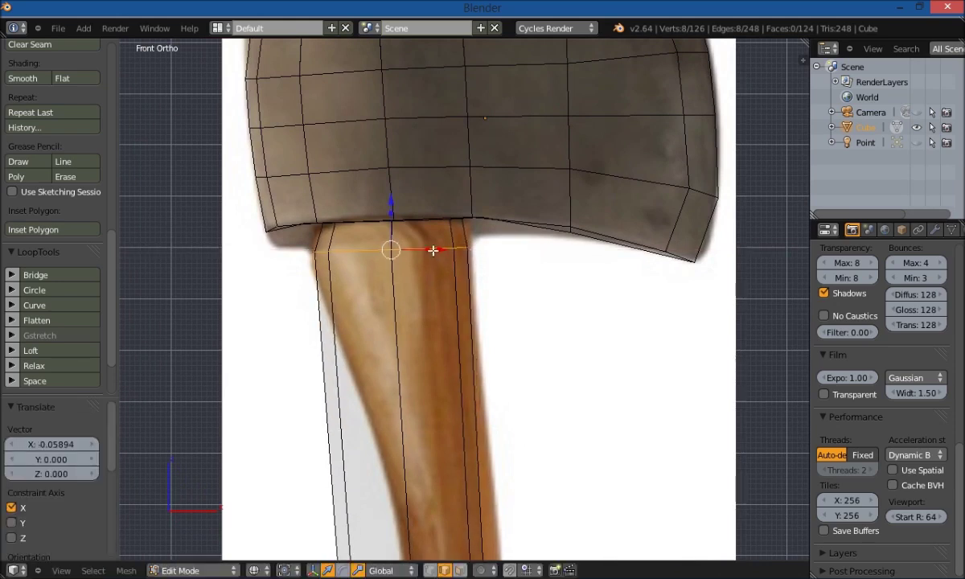
key("s")
key("x")
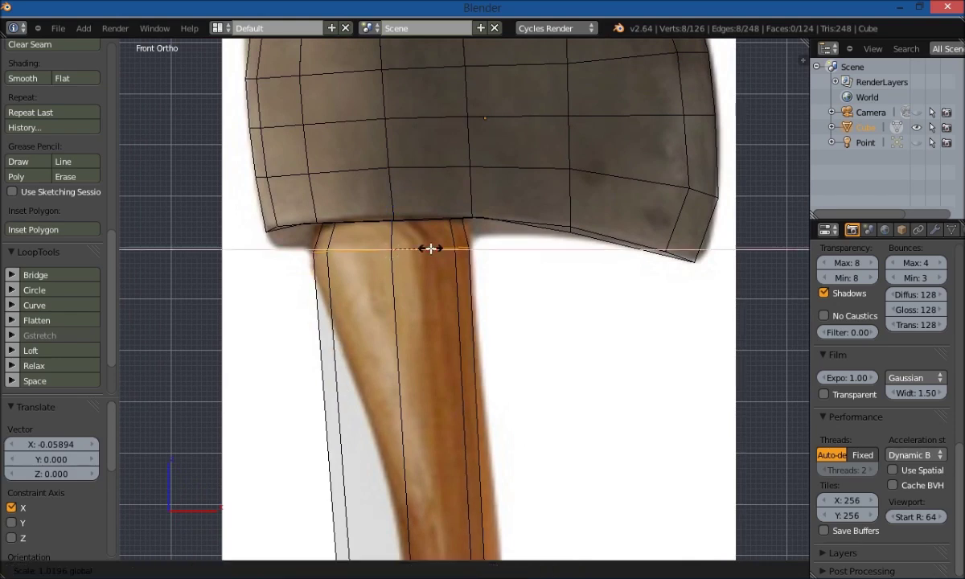
left_click(431, 248)
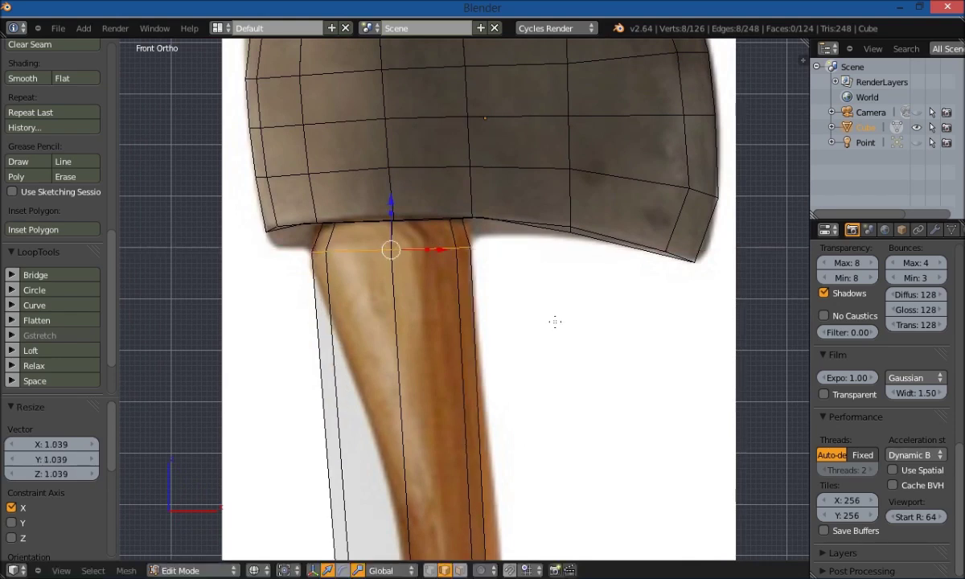
key("a")
key("ctrl+r")
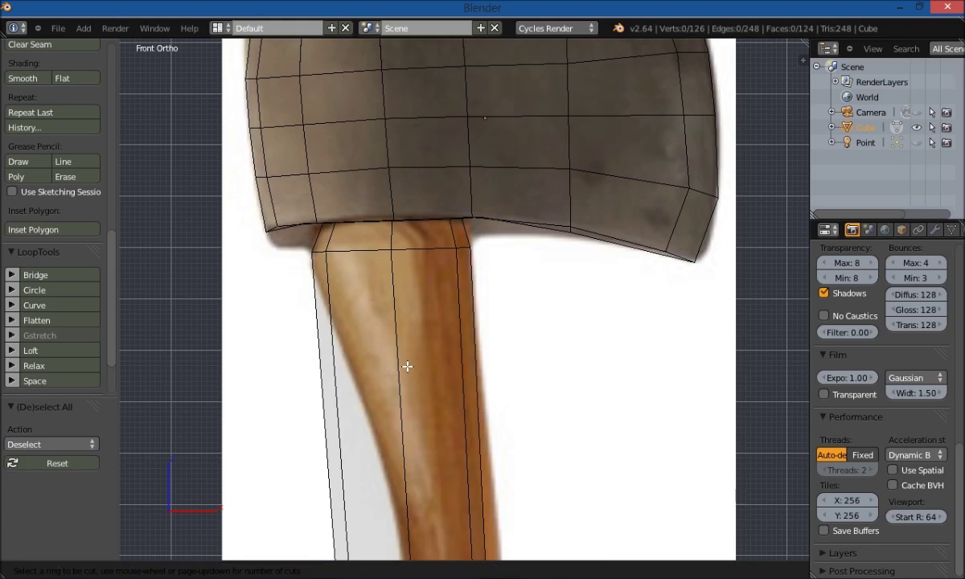
left_click(403, 359)
- Confirm the new handle loop and move it up to a new height
left_click(500, 338)
scroll(515, 372, "down", 6)
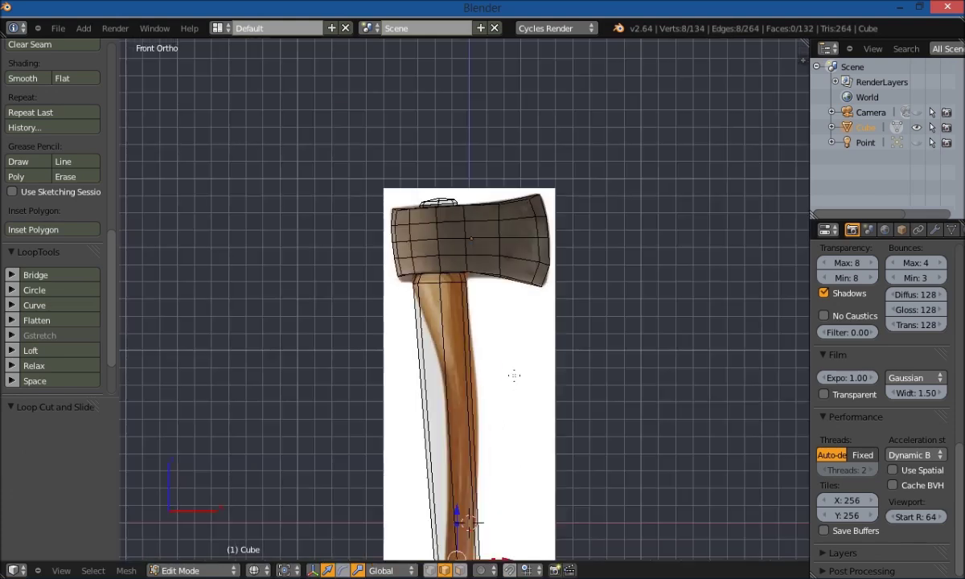
scroll(515, 374, "down", 3)
scroll(490, 490, "up", 2)
left_click_drag(457, 463, 412, 273)
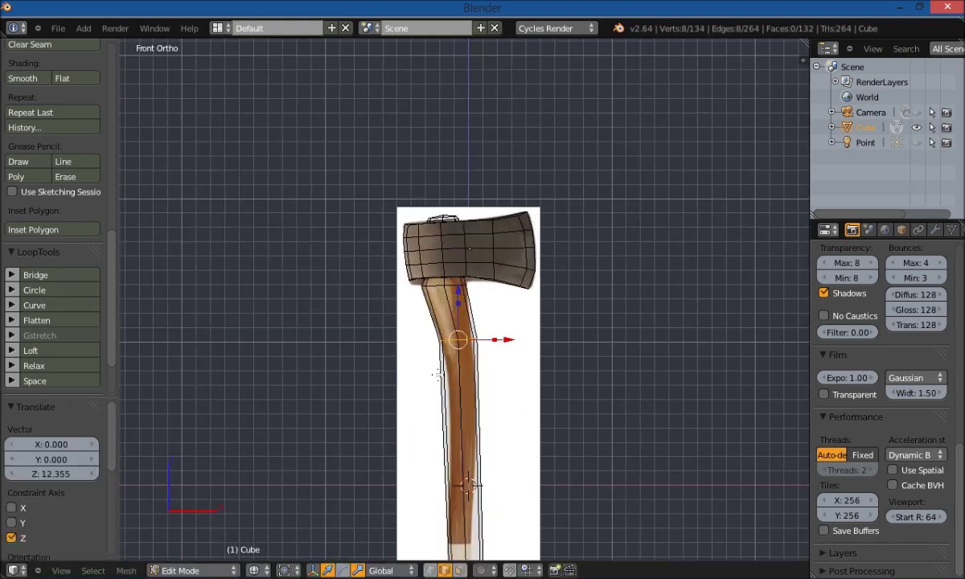
scroll(437, 374, "up", 6)
left_click_drag(441, 386, 442, 365)
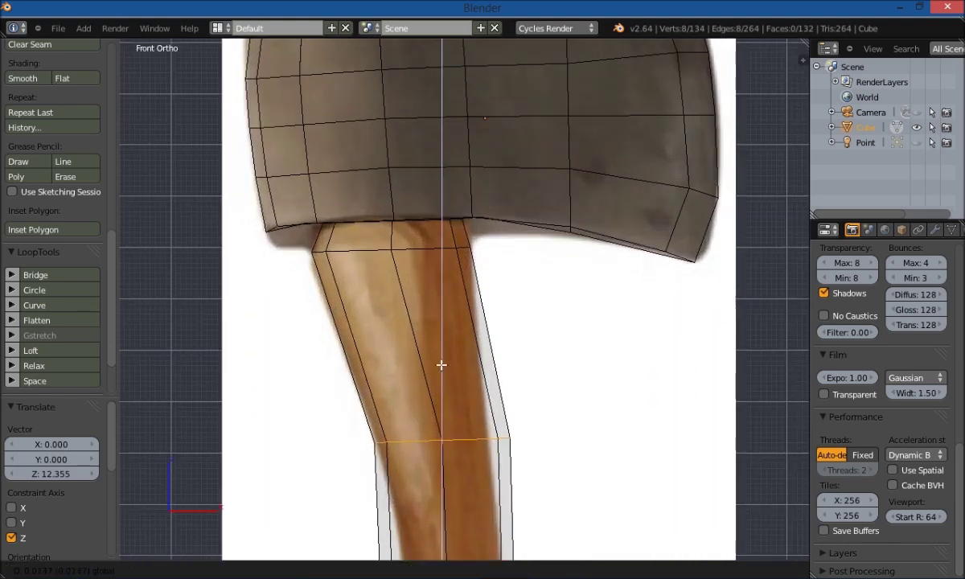
left_click(442, 345)
- Shift that loop left along X, narrow it along X, then deselect
key("g")
key("x")
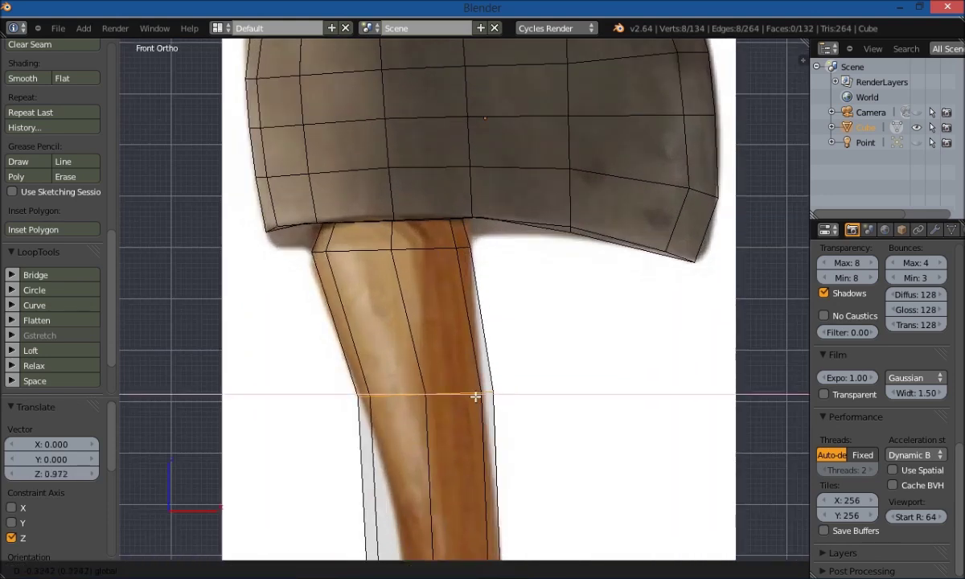
left_click(475, 397)
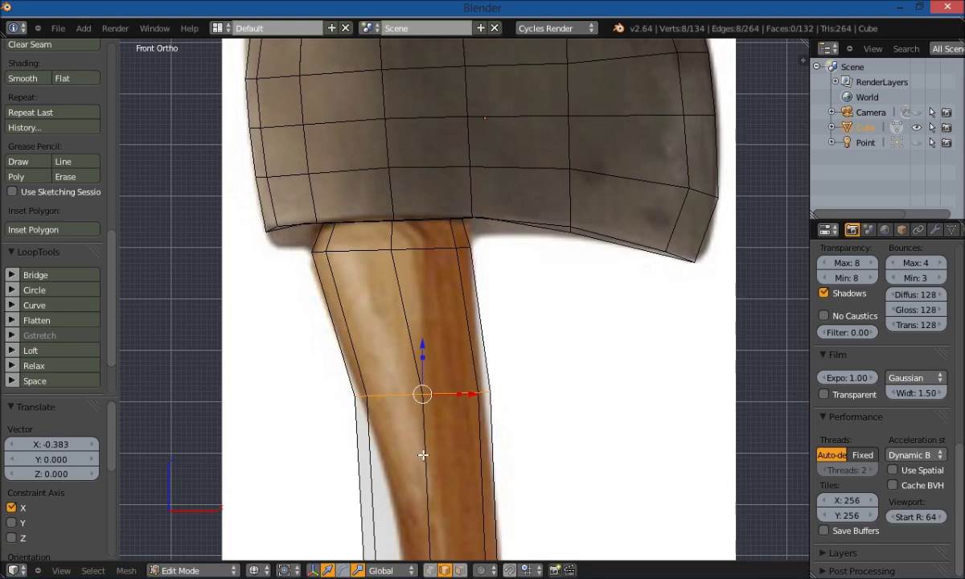
key("s")
key("x")
left_click(459, 397)
middle_click_drag(574, 436, 560, 454)
key("KP_1")
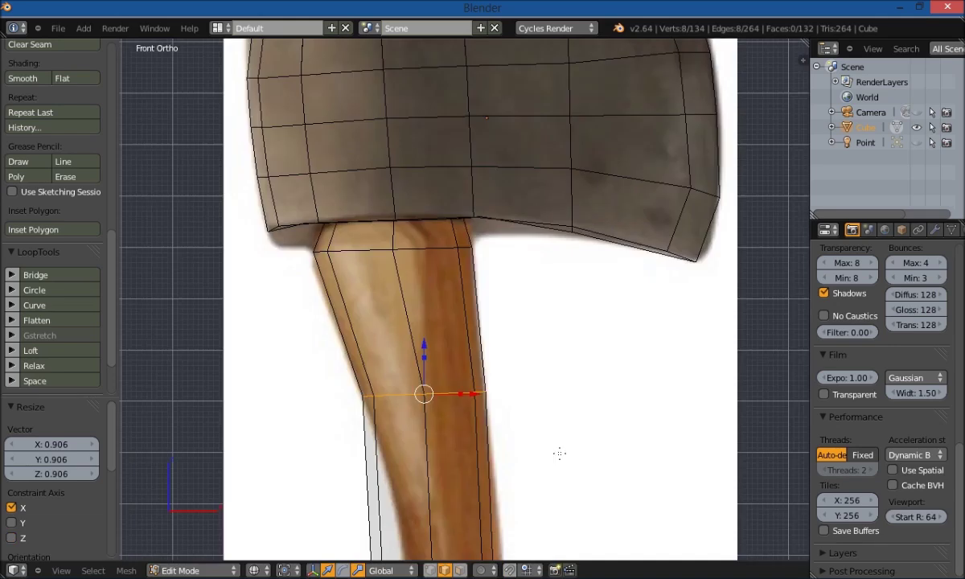
key("a")
scroll(502, 310, "down", 3)
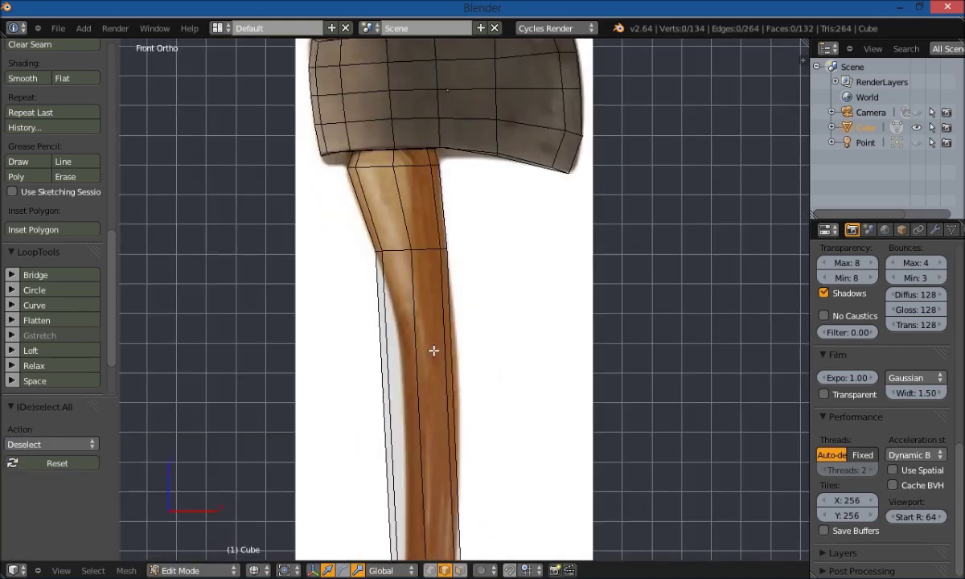
scroll(434, 350, "down", 2)
- Add another loop cut higher on the handle, shift it right and adjust its height
key("ctrl+r")
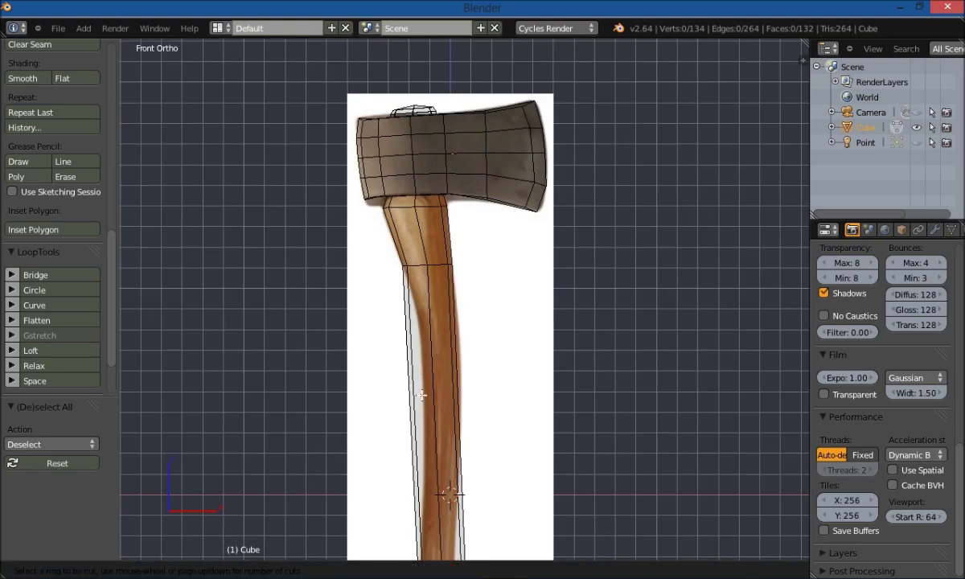
left_click(421, 395)
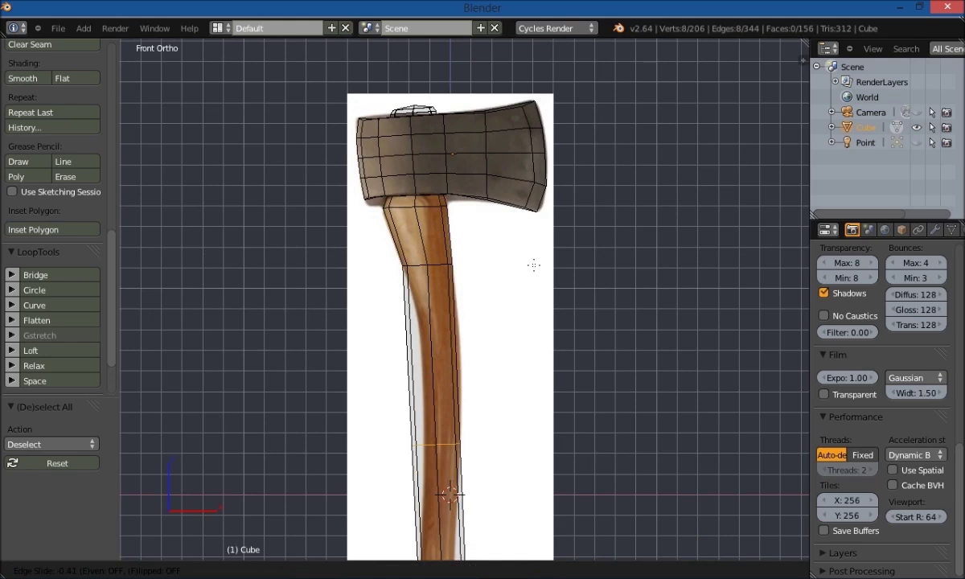
left_click(599, 146)
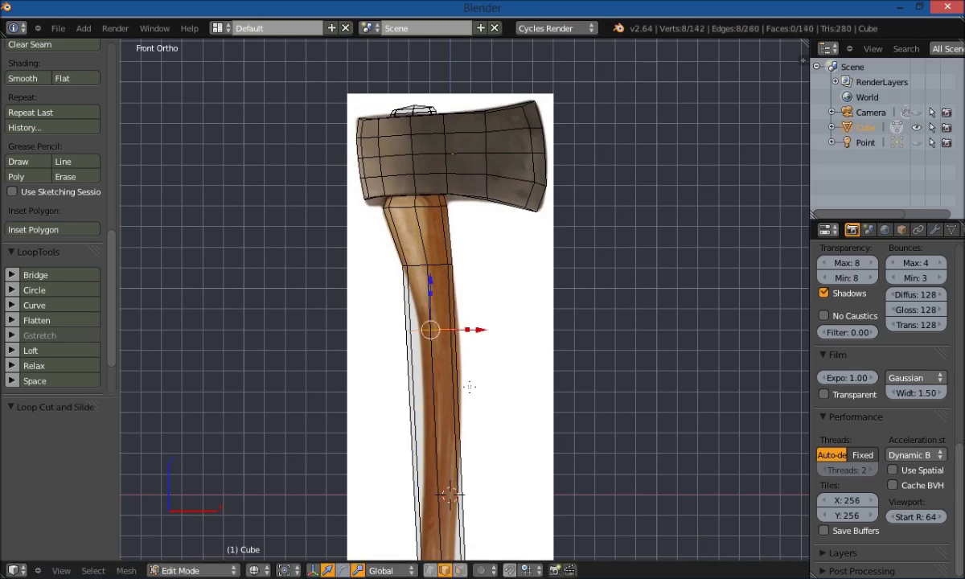
scroll(470, 387, "up", 3)
left_click_drag(459, 354, 472, 354)
key("g")
key("z")
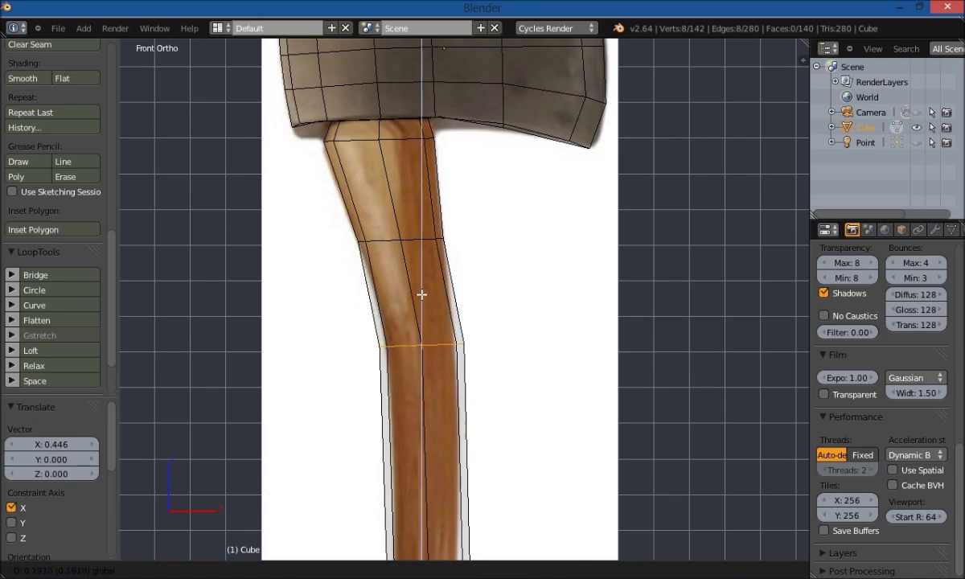
left_click(419, 275)
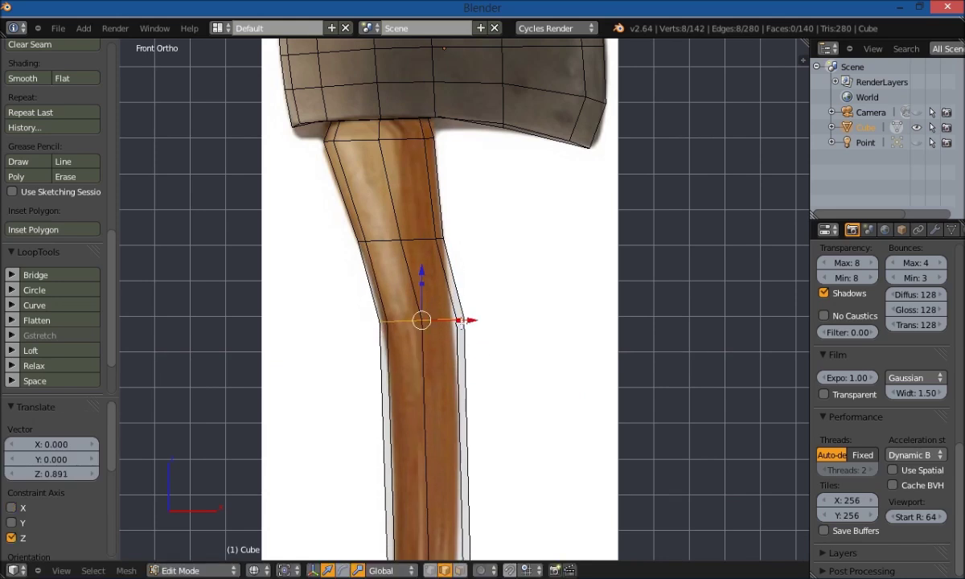
- Narrow the loop and shift it to −0.106 on X with 0.913 width, then deselect
key("s")
key("x")
left_click(469, 326)
key("g")
key("x")
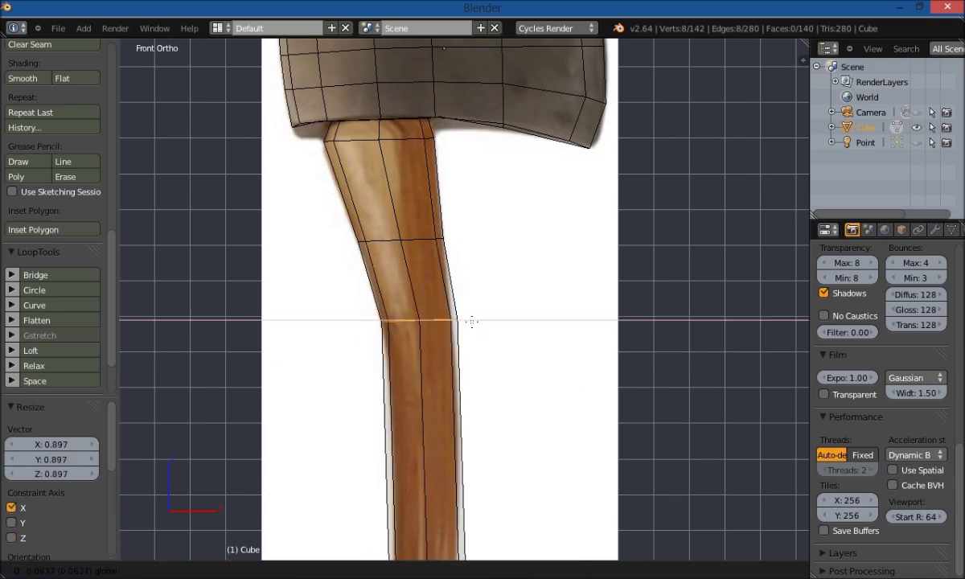
left_click(453, 321)
key("s")
key("x")
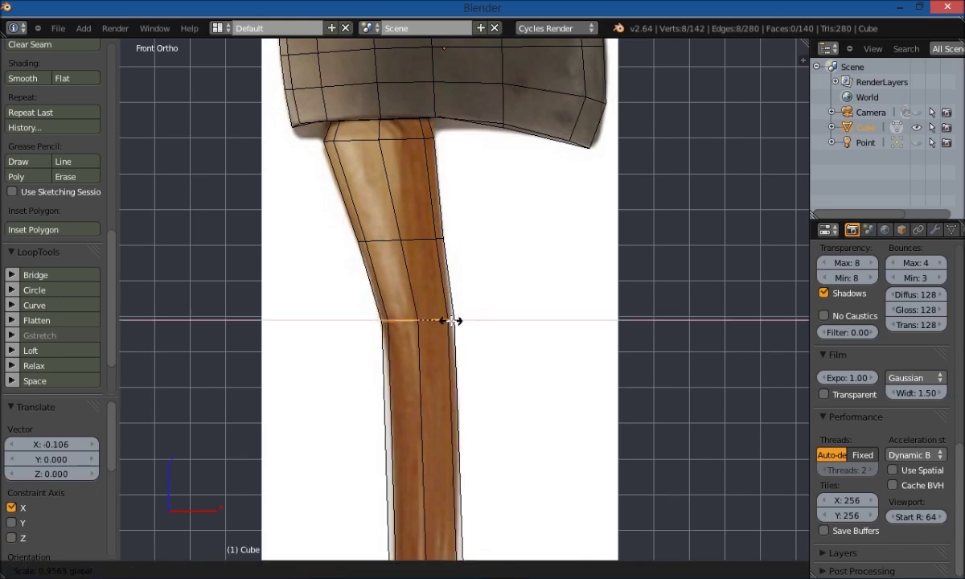
left_click(451, 321)
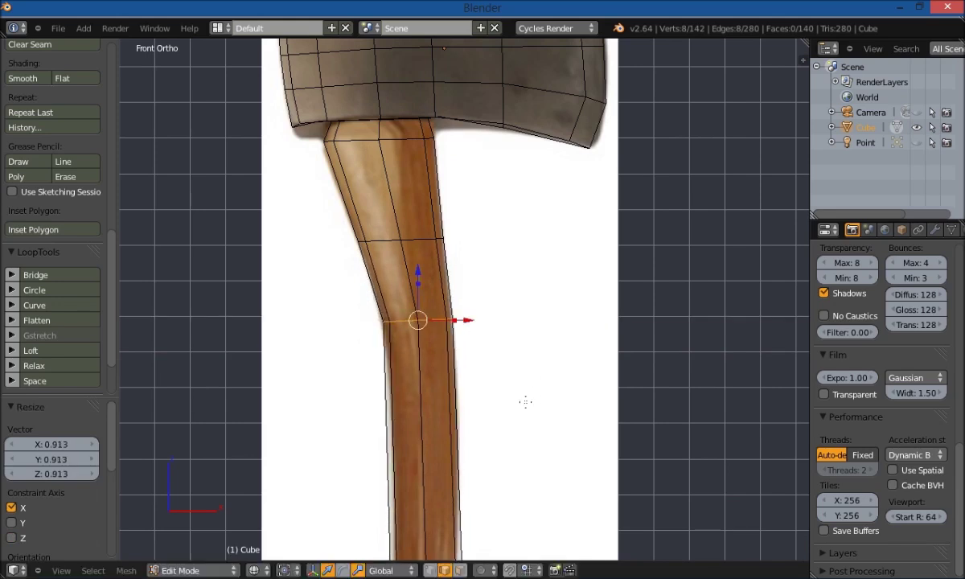
key("a")
middle_click_drag(494, 485, 489, 256, "shift")
scroll(458, 320, "down", 2)
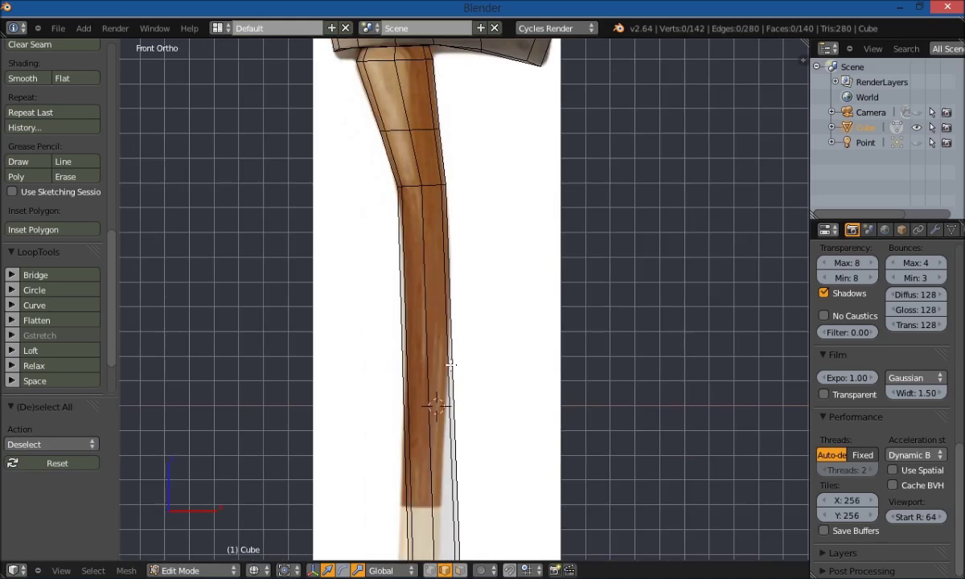
- Add a loop cut on the lower handle, shift it slightly right and narrow it along X
key("ctrl+r")
left_click(421, 341)
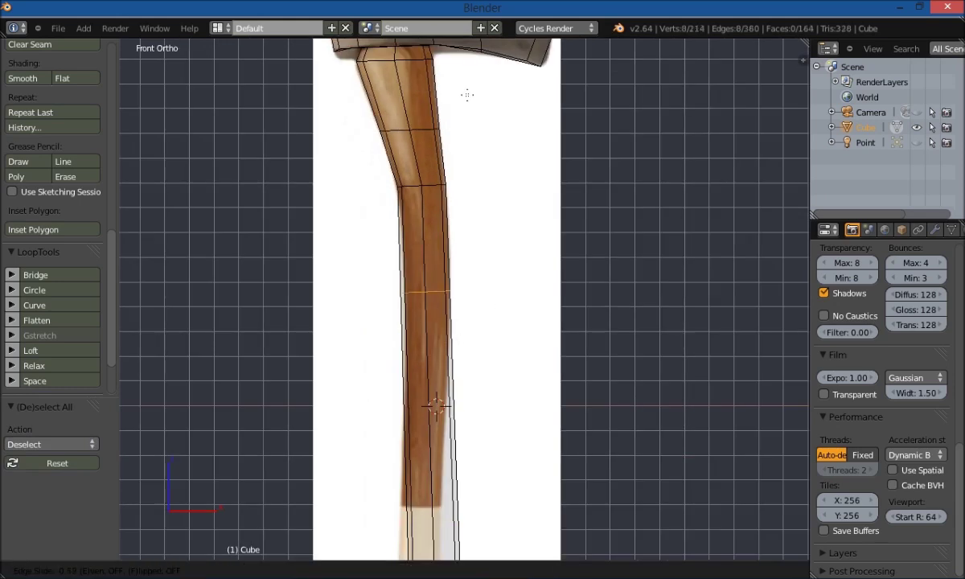
left_click(473, 125)
scroll(452, 351, "up", 1)
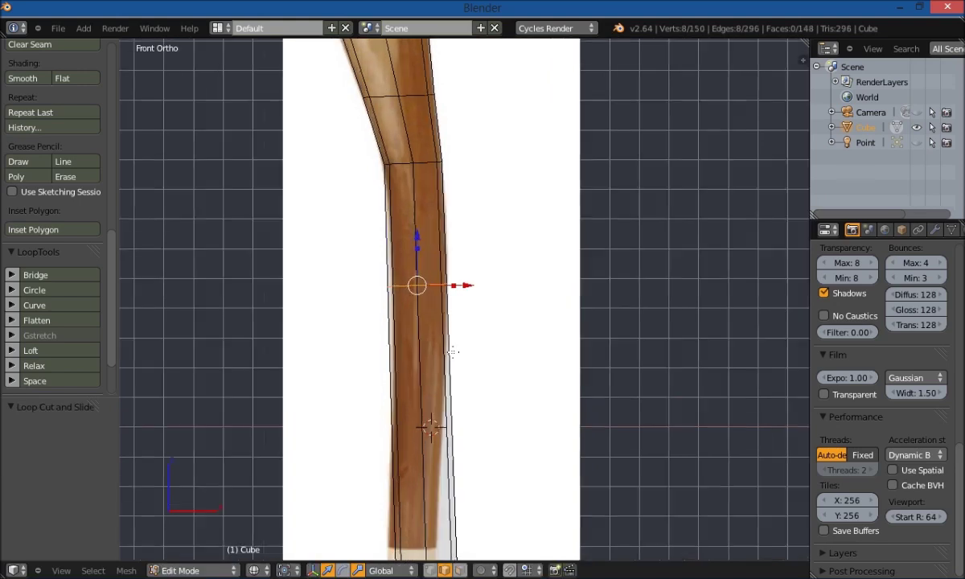
scroll(453, 351, "up", 2)
left_click_drag(446, 279, 451, 277)
key("s")
key("x")
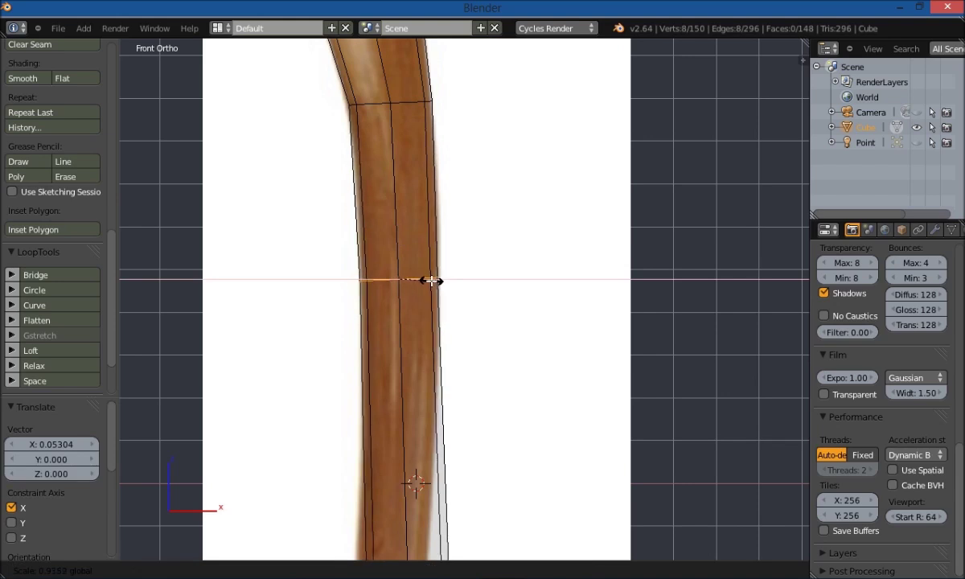
left_click(431, 279)
- Add a loop cut near the handle's butt end and shift it left along X
right_click(481, 345)
middle_click_drag(502, 440, 518, 248, "shift")
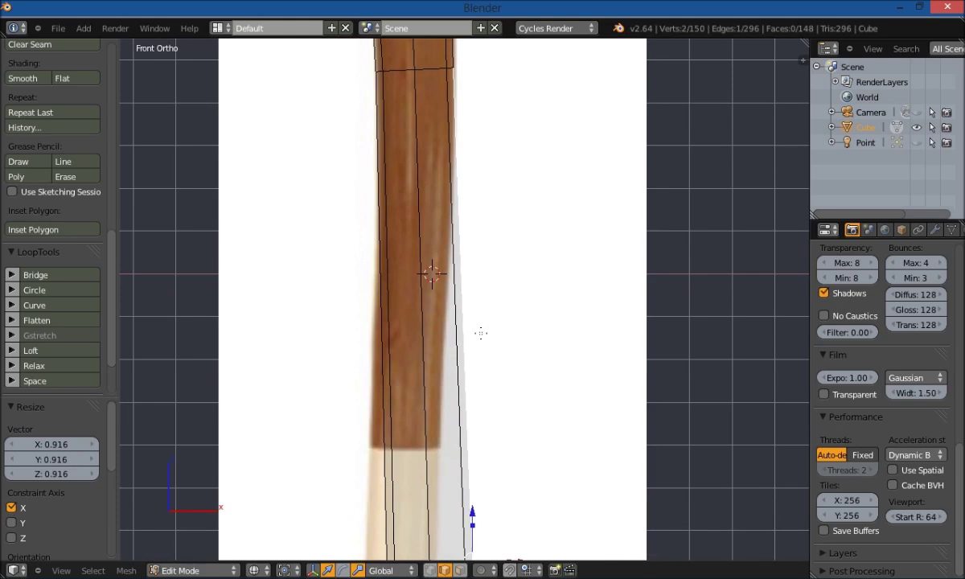
key("ctrl+r")
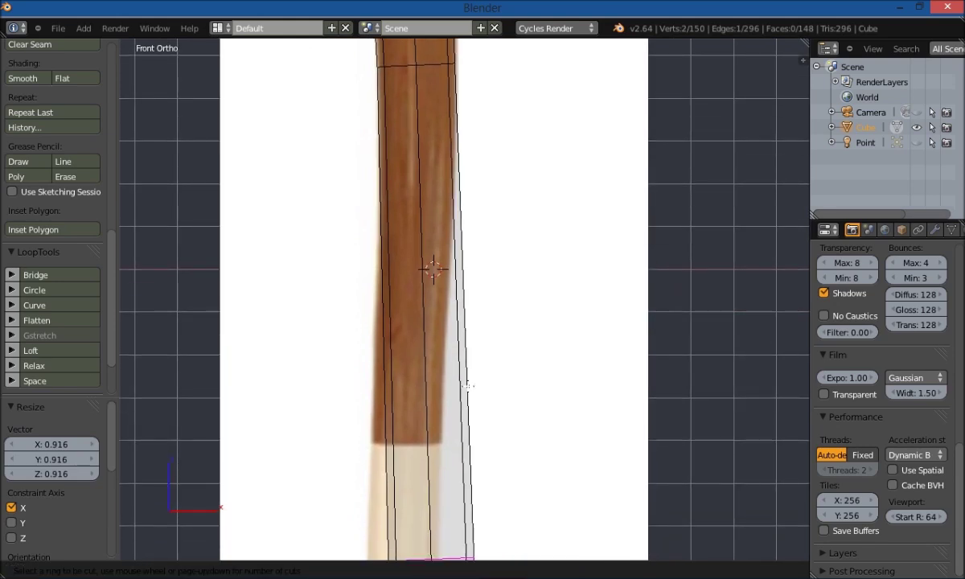
left_click(465, 385)
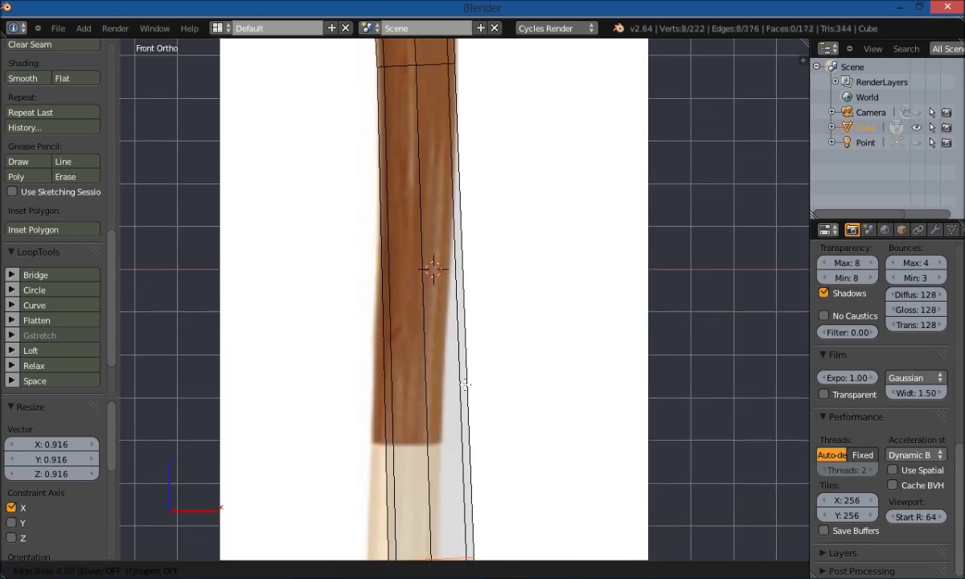
left_click(471, 248)
key("g")
key("x")
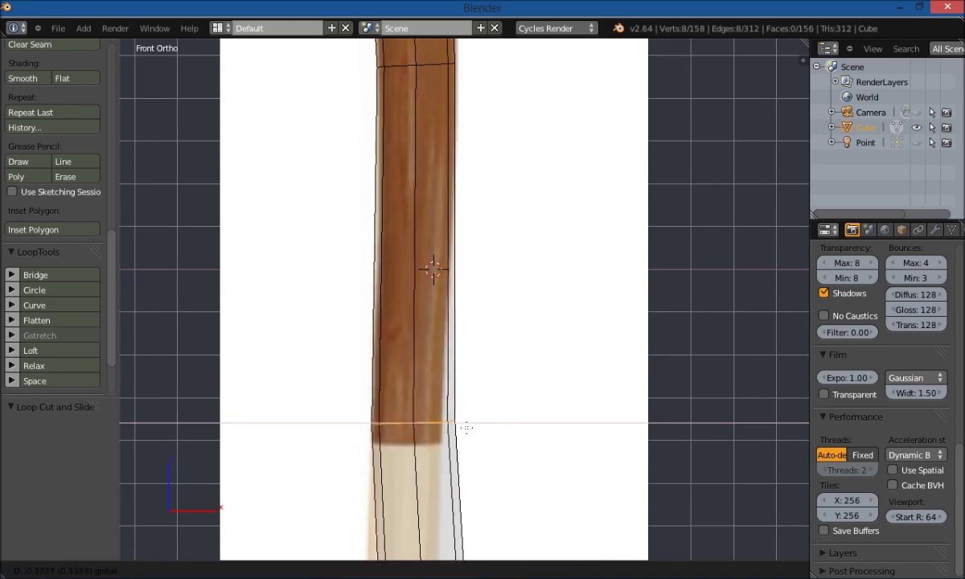
left_click(464, 430)
- Narrow the butt-end loop to 0.830 on X and nudge it sideways
key("s")
key("x")
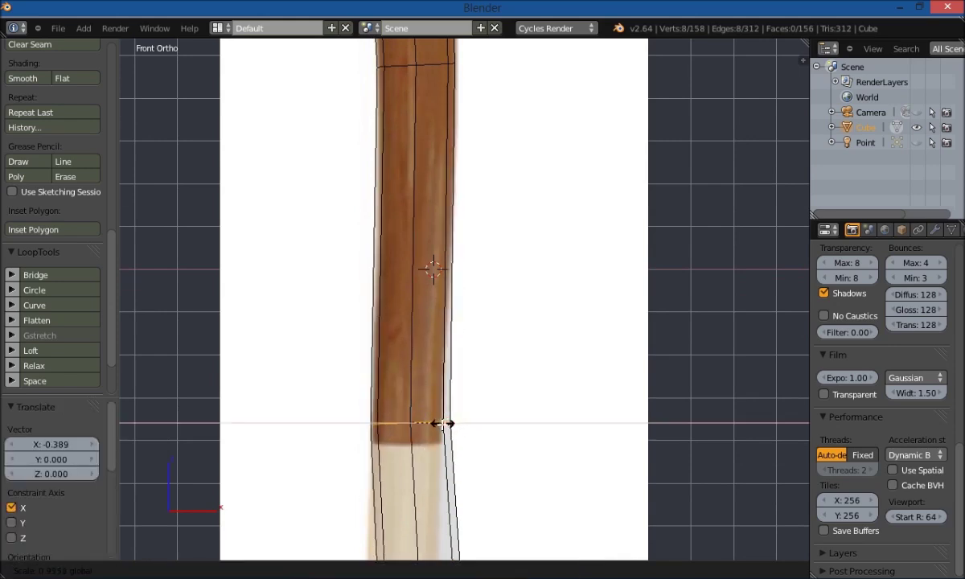
left_click(439, 427)
key("g")
key("x")
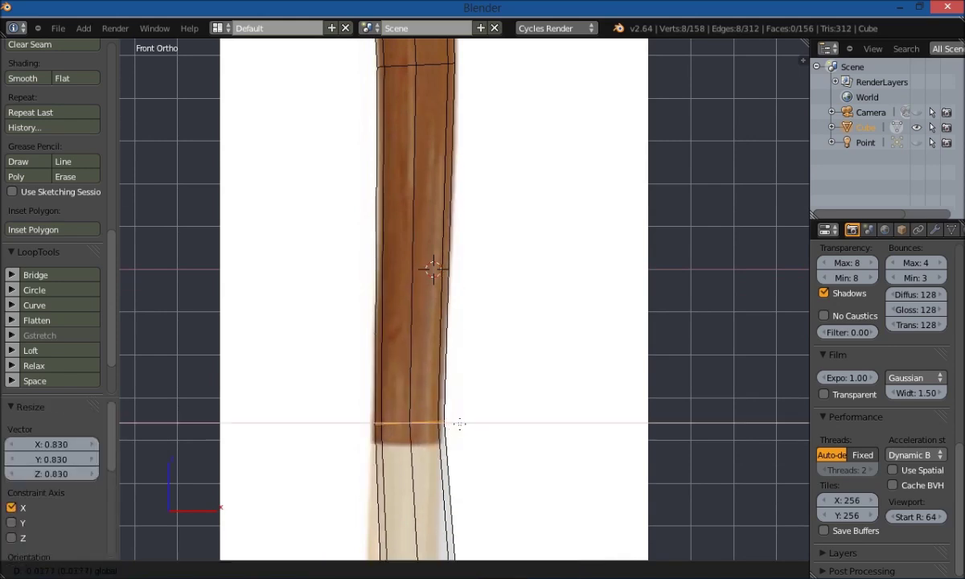
left_click(520, 418)
- Add three evenly spaced loop cuts across the axe handle
key("a")
scroll(513, 474, "down", 3)
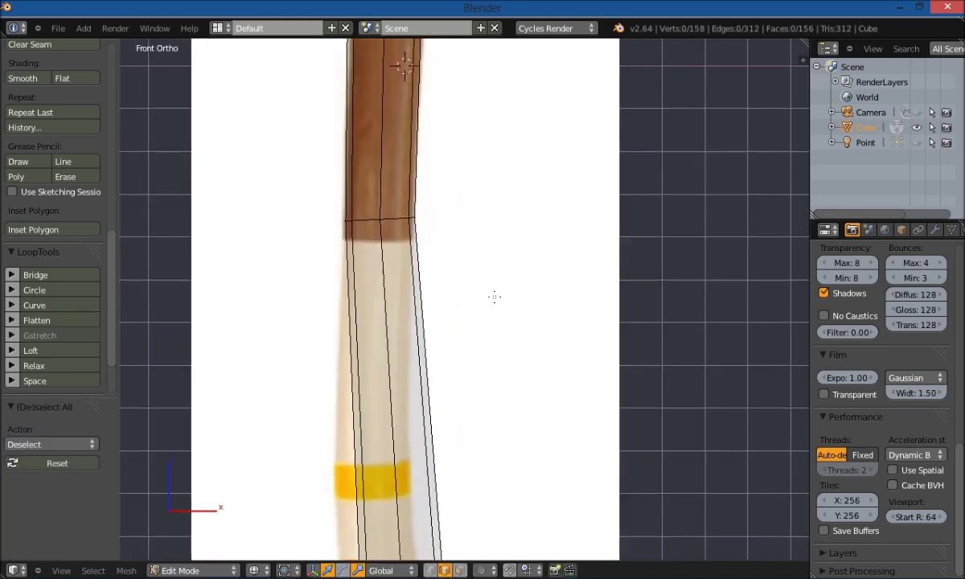
scroll(500, 326, "down", 5, "shift")
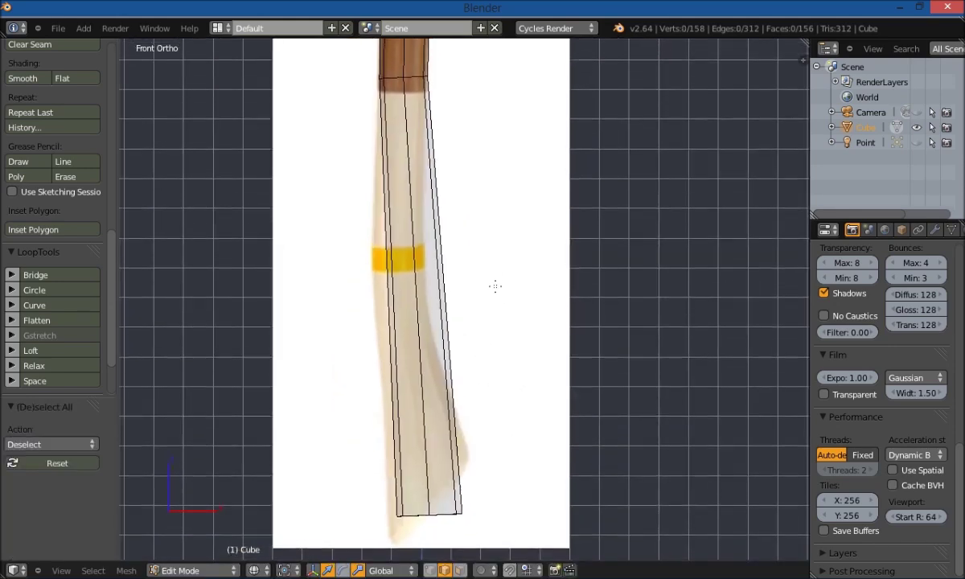
key("ctrl+r")
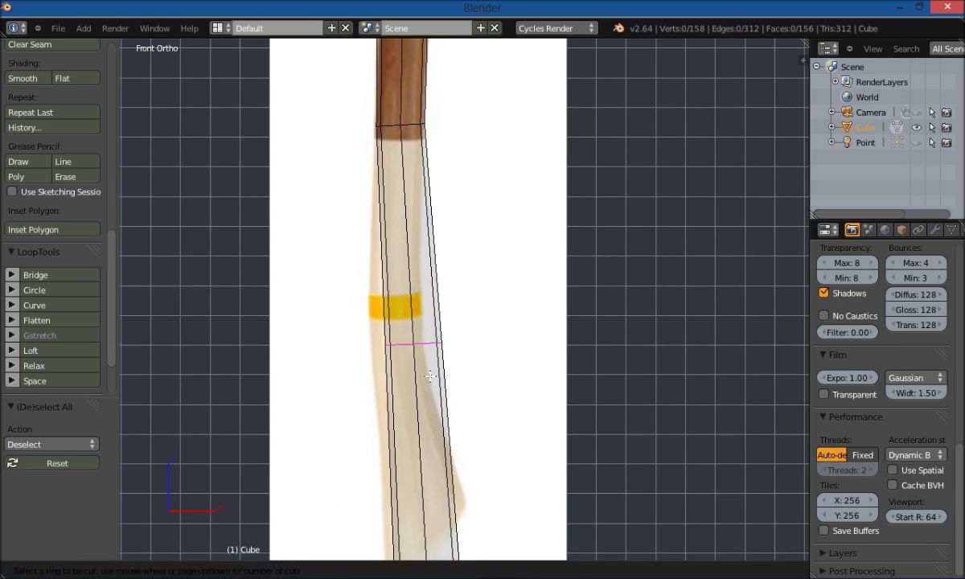
scroll(430, 376, "up", 2)
left_click(427, 380)
right_click(512, 388)
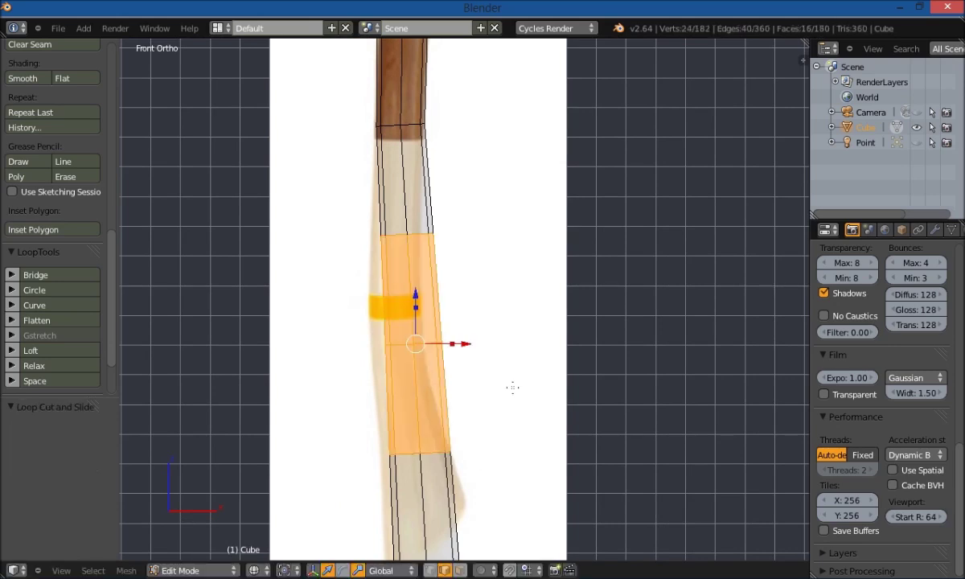
- Shift the edge loop above the yellow band left to follow the reference curve
key("a")
key("b")
left_click_drag(434, 193, 314, 259)
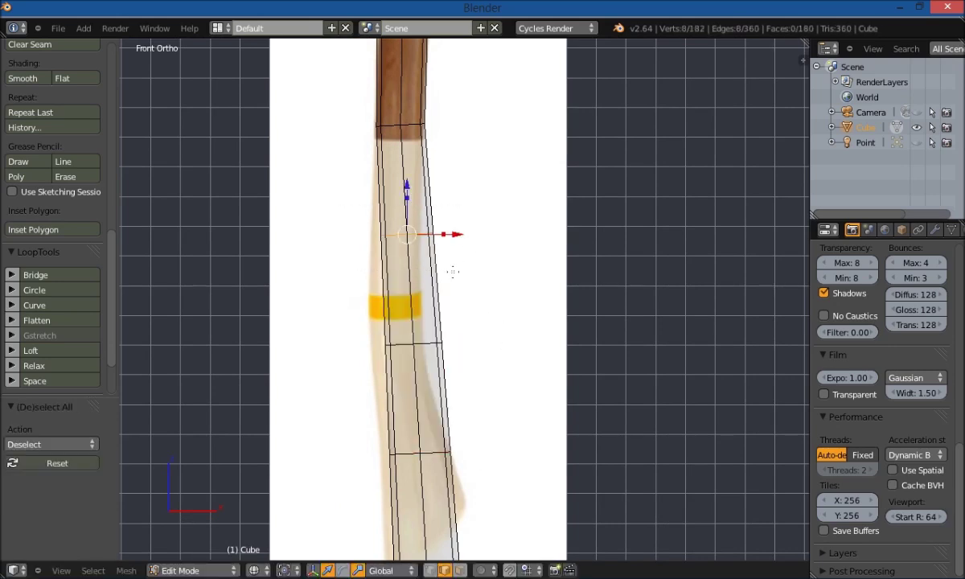
left_click_drag(459, 234, 392, 205)
scroll(396, 208, "up", 2)
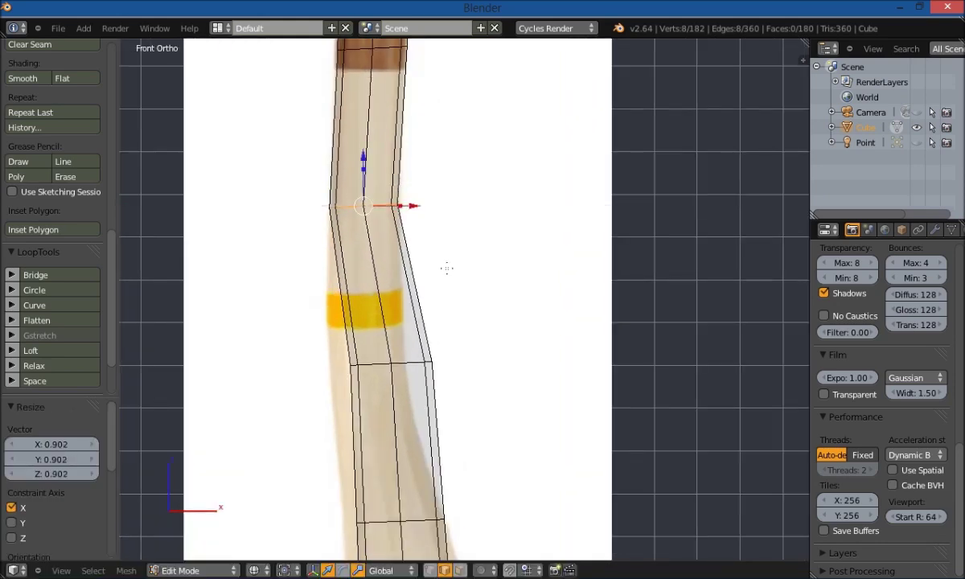
- Slide the loops at the handle's bend and just below it left along the reference curve
key("a")
key("b")
left_click_drag(481, 329, 319, 420)
left_click_drag(440, 364, 407, 364)
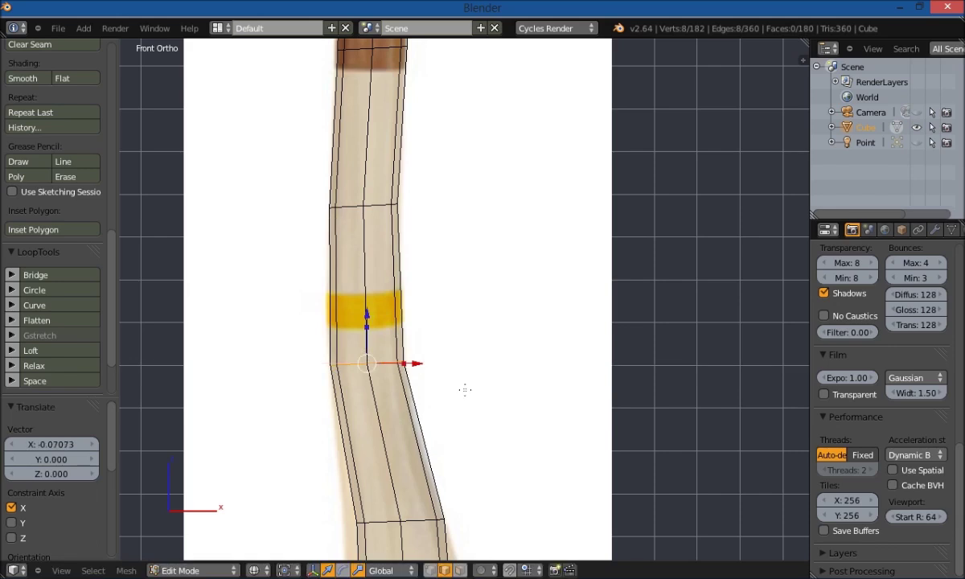
key("a")
middle_click_drag(493, 450, 485, 319, "shift")
right_click(402, 347, "alt")
mouse_move(435, 349)
left_mouse_down()
mouse_move(409, 344)
mouse_move(432, 347)
mouse_move(410, 345)
mouse_move(420, 346)
left_mouse_up()
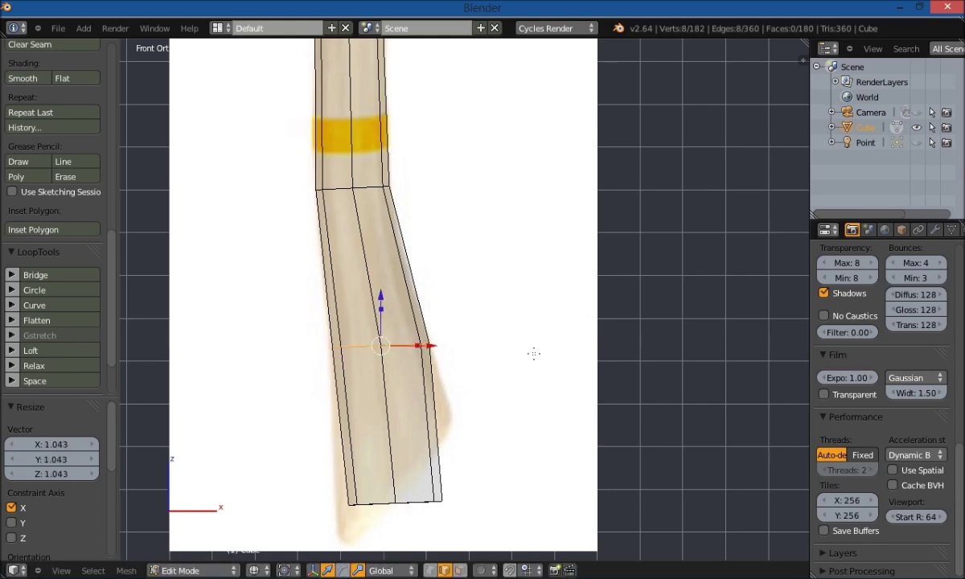
- Select the handle's bottom edge loop, tilt it about 24° and move it vertically
key("a")
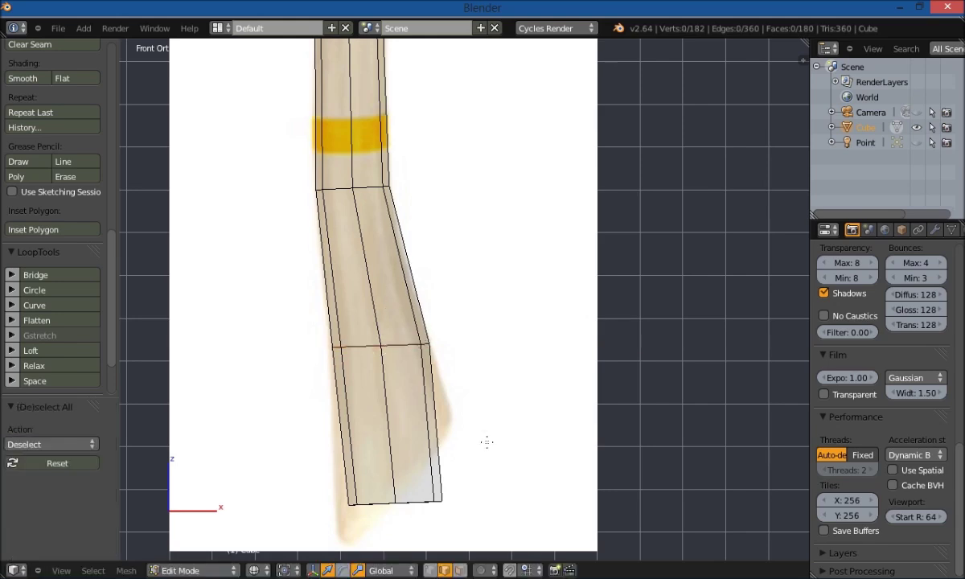
key("b")
left_click_drag(493, 450, 194, 512)
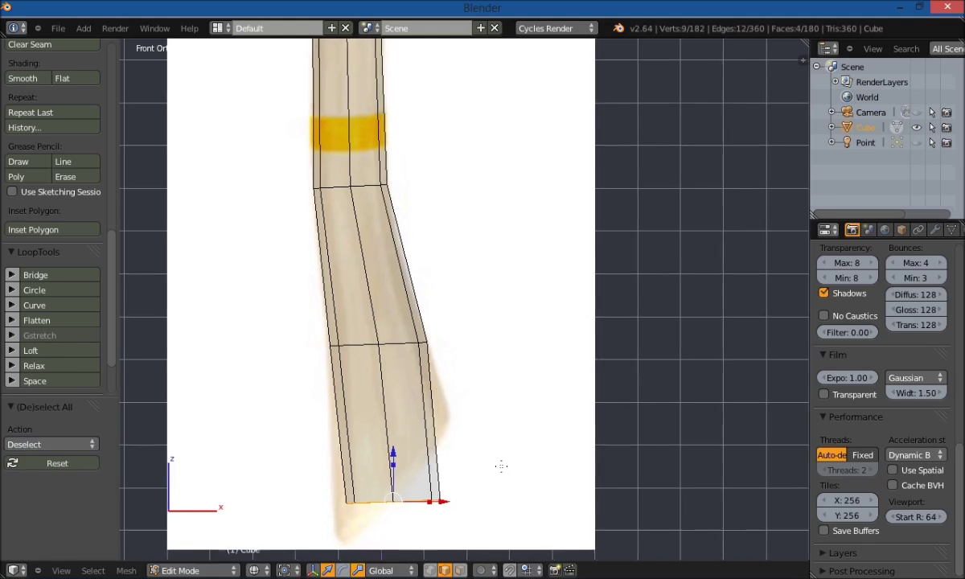
middle_click_drag(501, 466, 490, 385, "shift")
key("r")
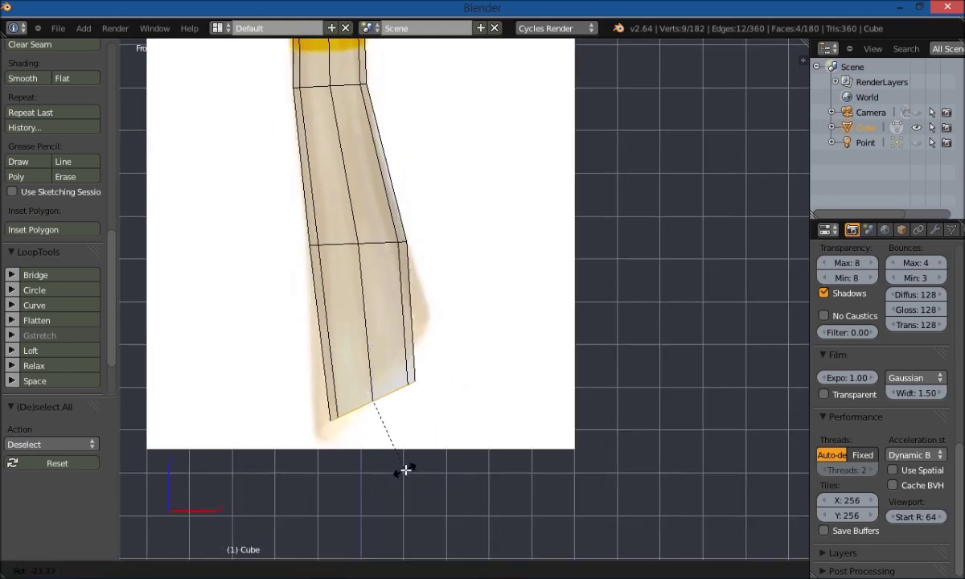
left_click(406, 470)
key("g")
key("z")
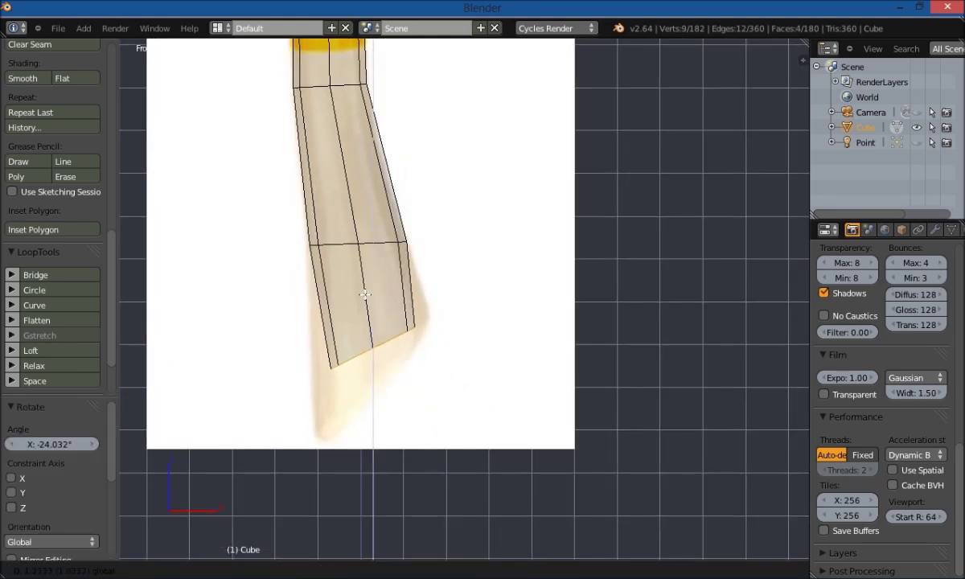
left_click(363, 288)
- Widen the bottom end 1.340 times on X and shift it left
key("s")
key("x")
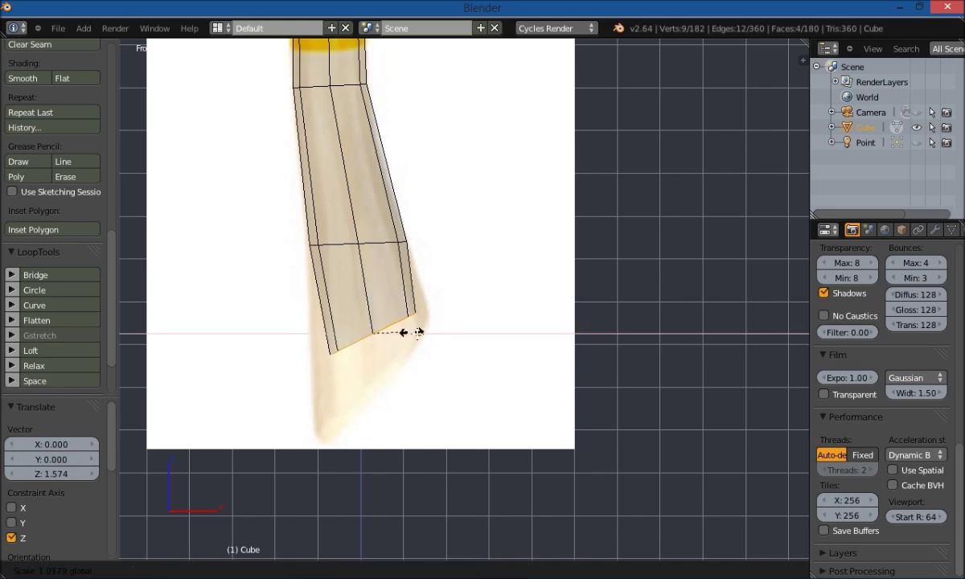
left_click(420, 334)
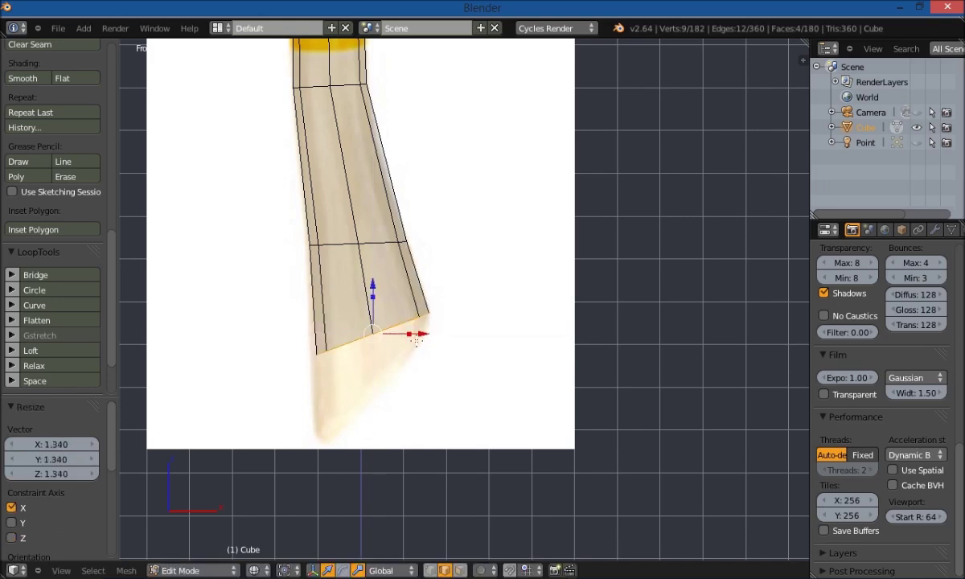
key("g")
key("x")
left_click(370, 279)
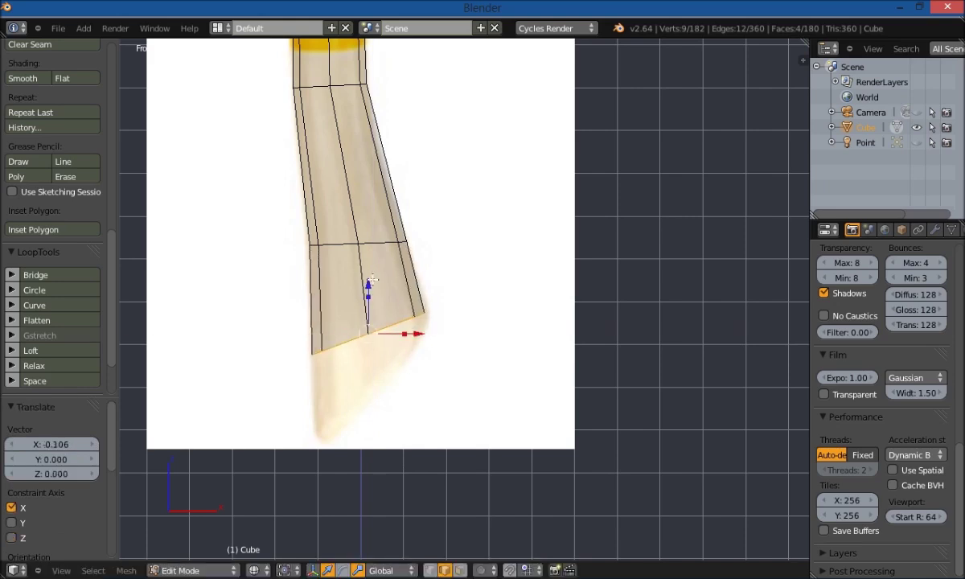
- Nudge the bottom end down, tilt it a further −5.5°, and shift it sideways
key("g")
key("z")
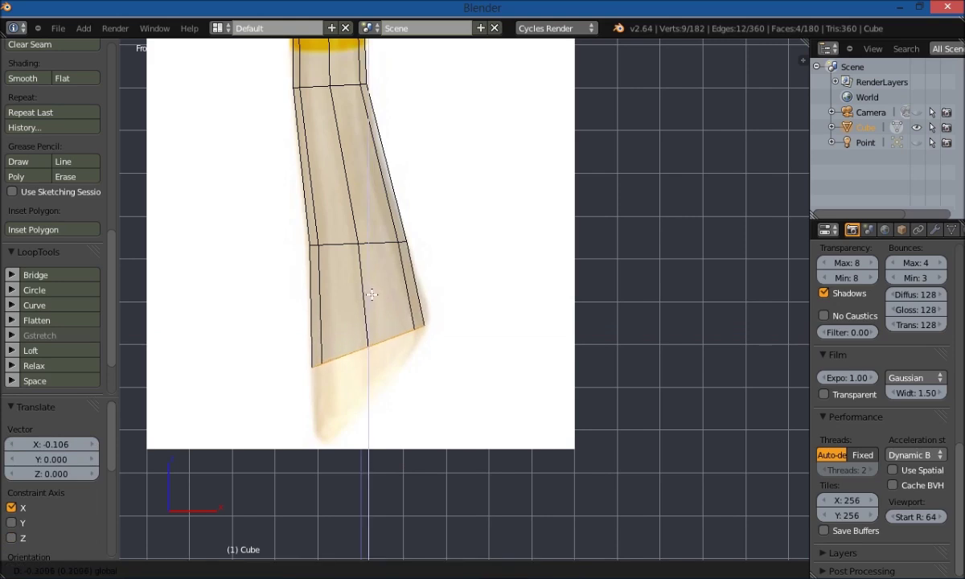
left_click(390, 411)
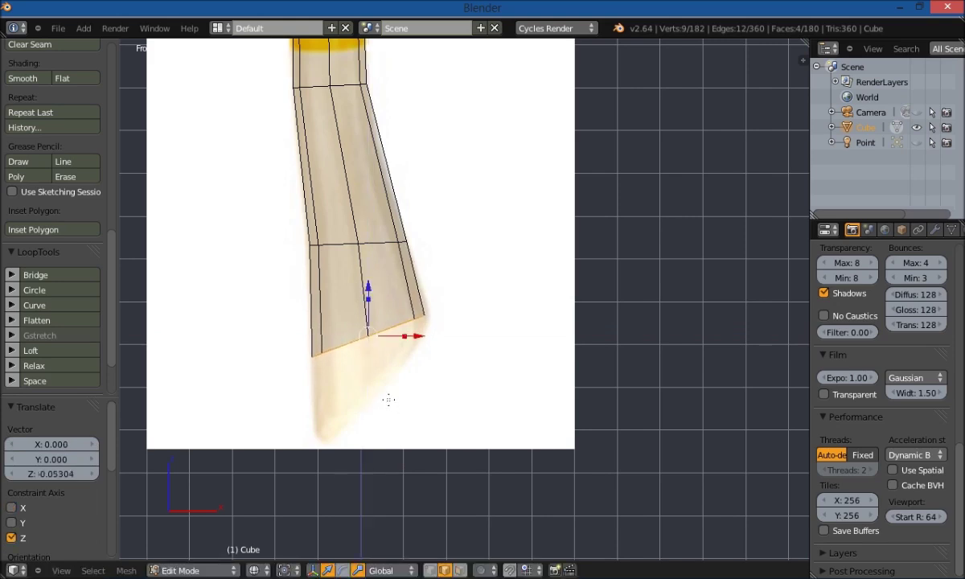
key("r")
left_click(394, 400)
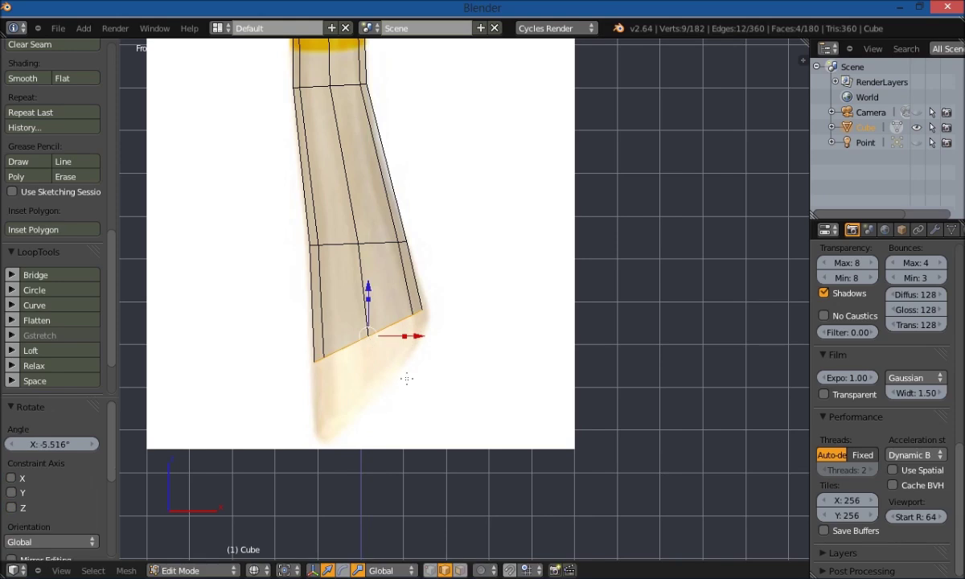
mouse_move(419, 336)
left_mouse_down()
mouse_move(399, 338)
mouse_move(421, 328)
mouse_move(409, 394)
left_mouse_up()
- Show the mesh in wireframe from below the handle, in face select mode
key("a")
key("z")
mouse_move(397, 452)
middle_mouse_down()
mouse_move(356, 413)
mouse_move(390, 352)
mouse_move(445, 355)
mouse_move(418, 353)
mouse_move(363, 421)
middle_mouse_up()
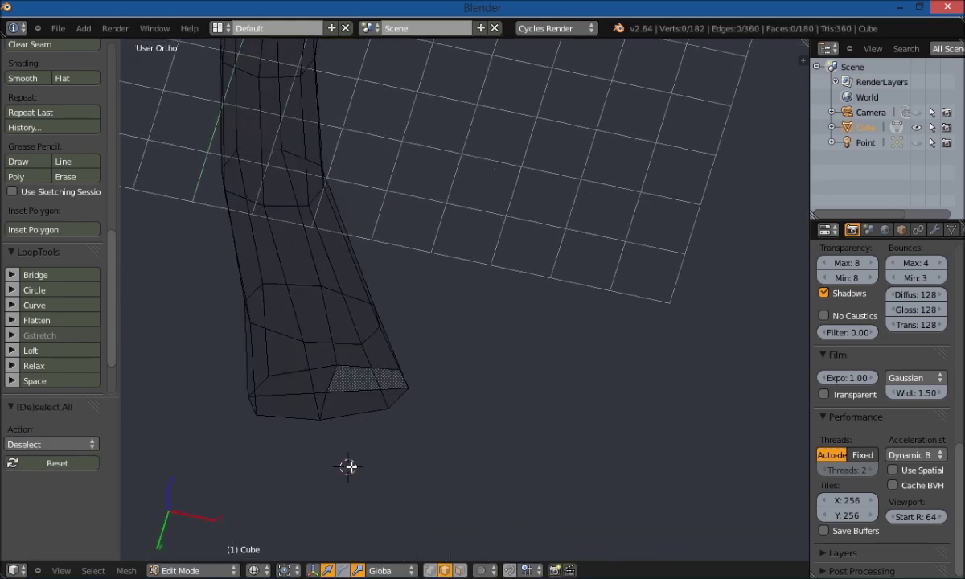
key("ctrl+Tab")
left_click(558, 394)
- Select the handle's bottom faces and scale them slightly on Y and Z
right_click(360, 384)
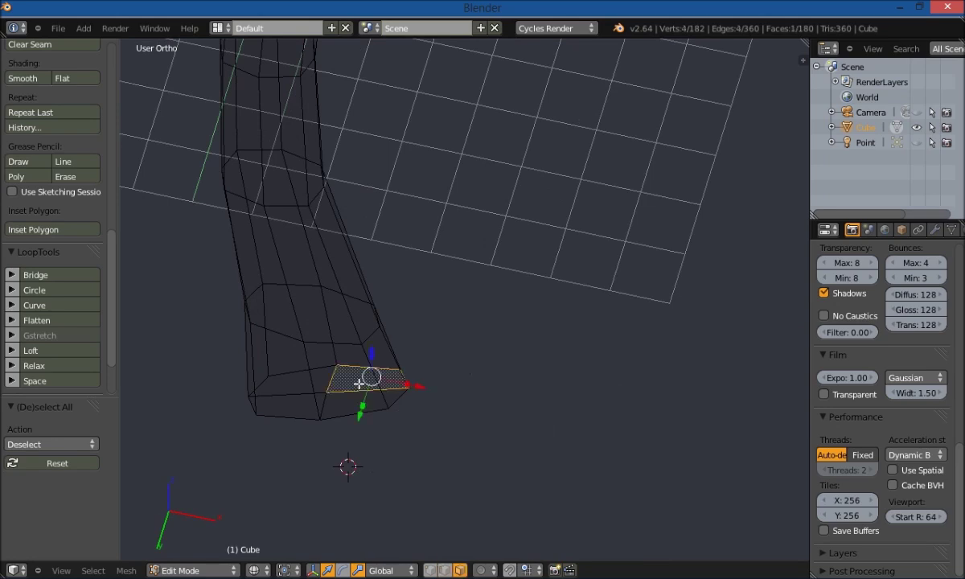
right_click(288, 383, "shift")
right_click(280, 384, "shift")
key("s")
key("shift+x")
left_click(340, 417)
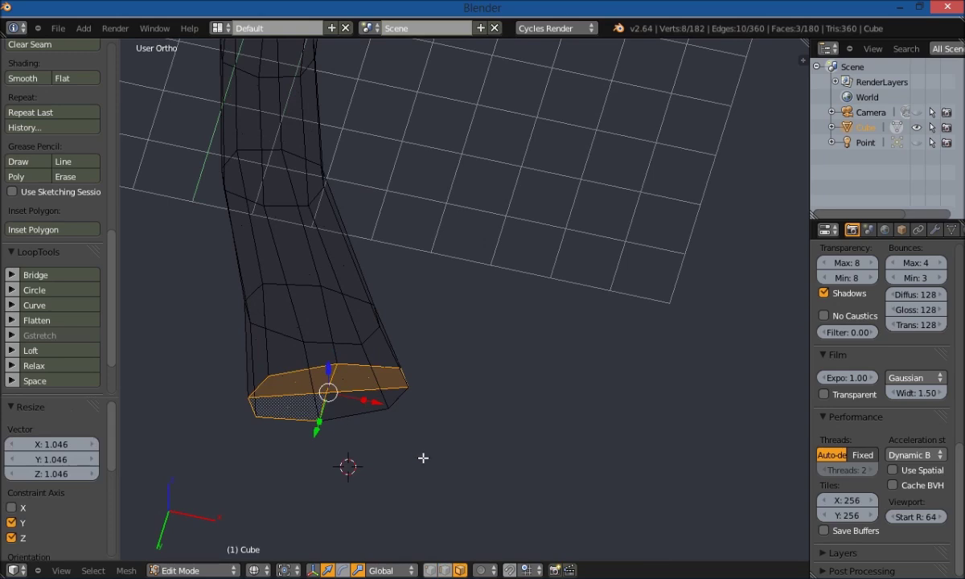
key("s")
right_click(346, 415, "shift")
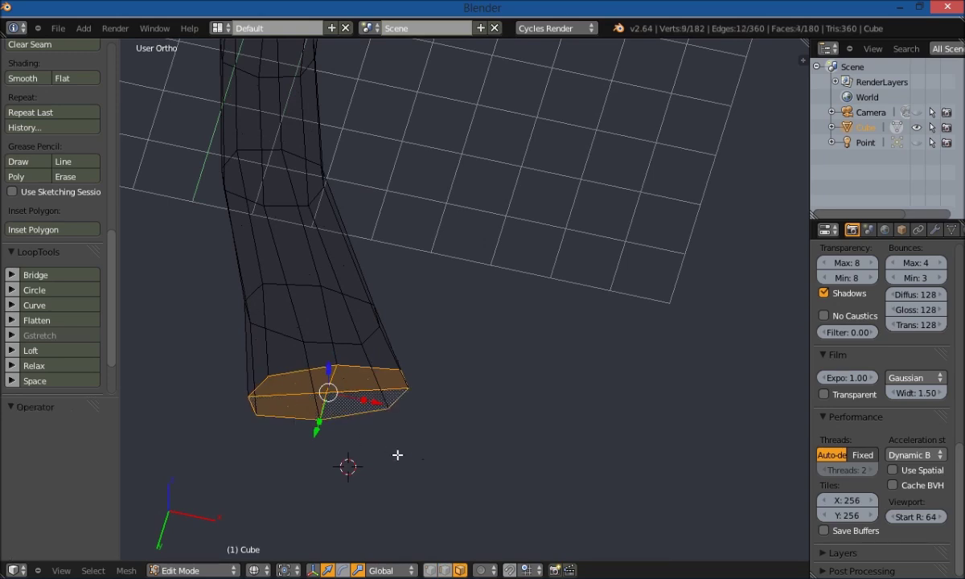
- In front view, extrude the bottom faces, then shift, shrink to 0.888 and tilt the end about −11.5°
key("KP_1")
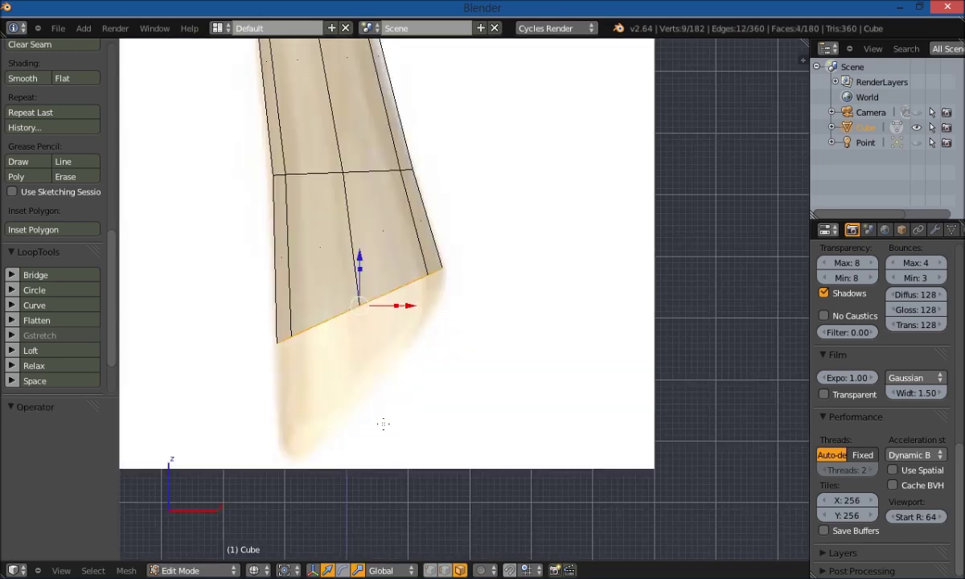
key("e")
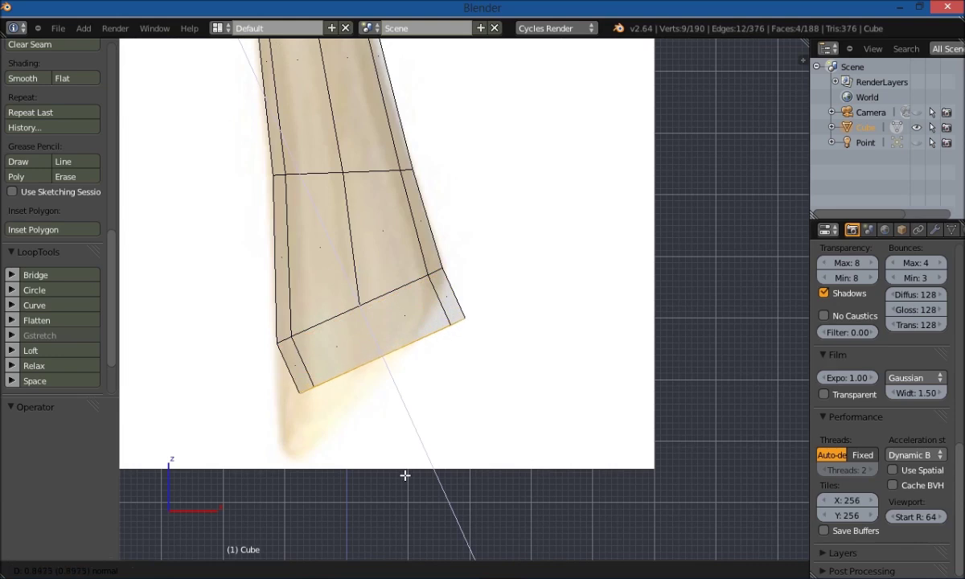
left_click(405, 475)
key("g")
key("x")
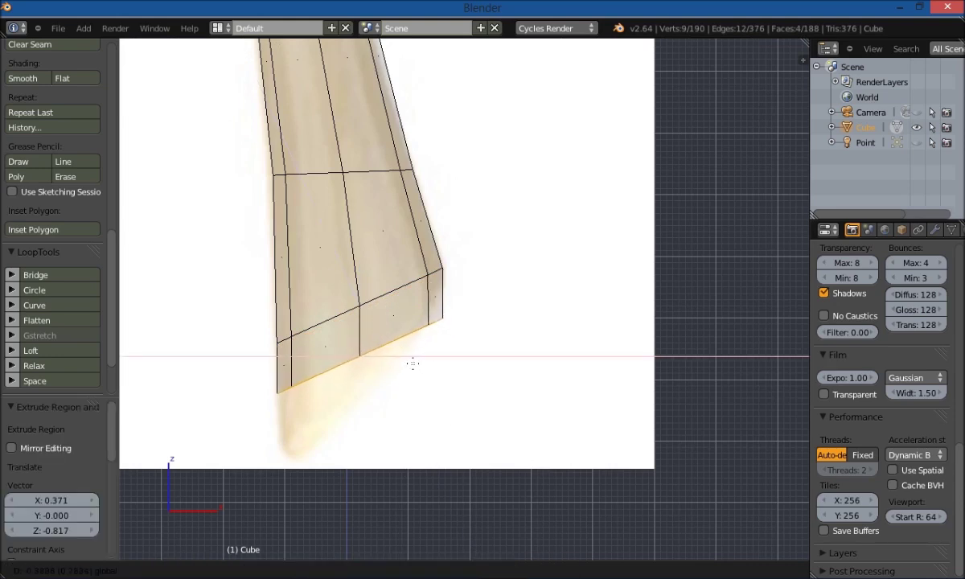
left_click(410, 365)
key("s")
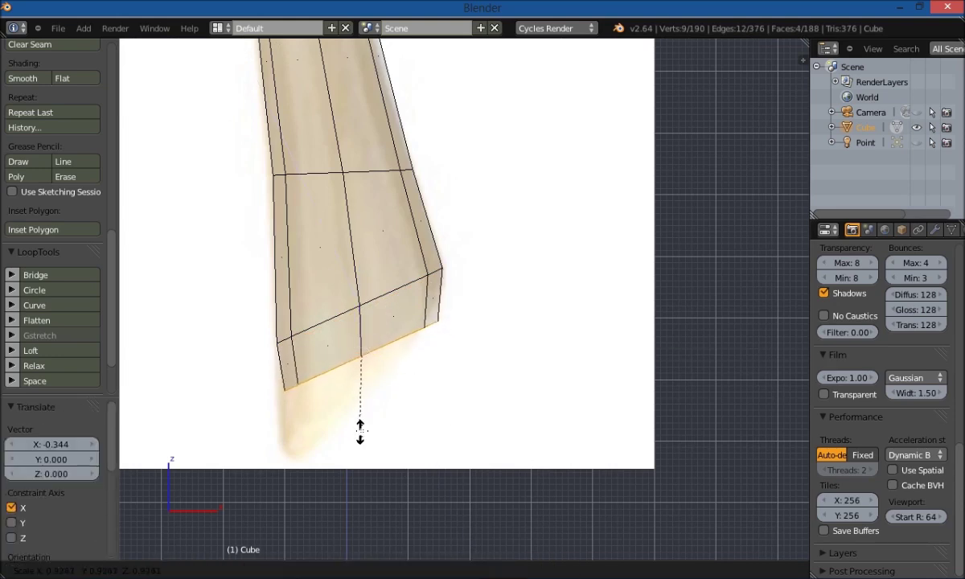
left_click(386, 435)
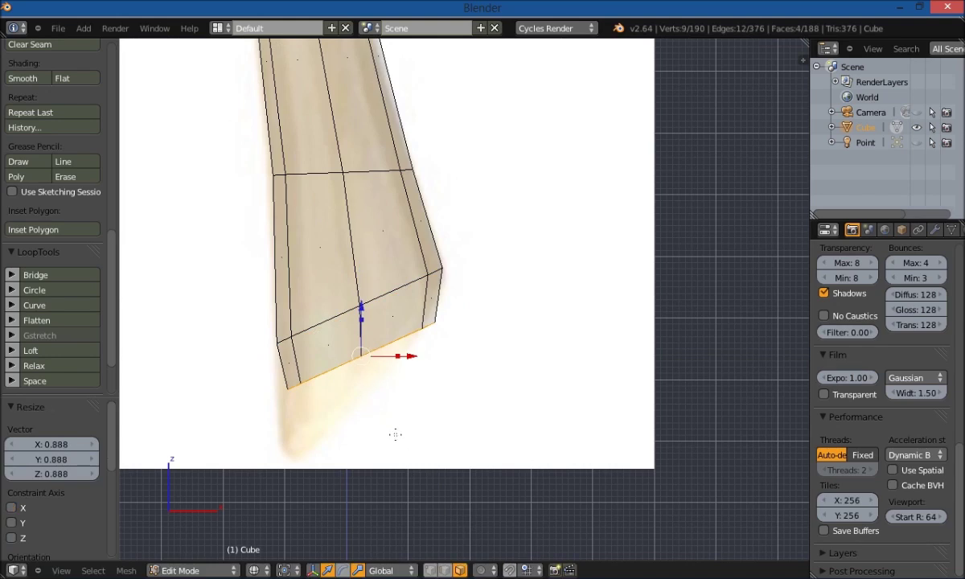
key("r")
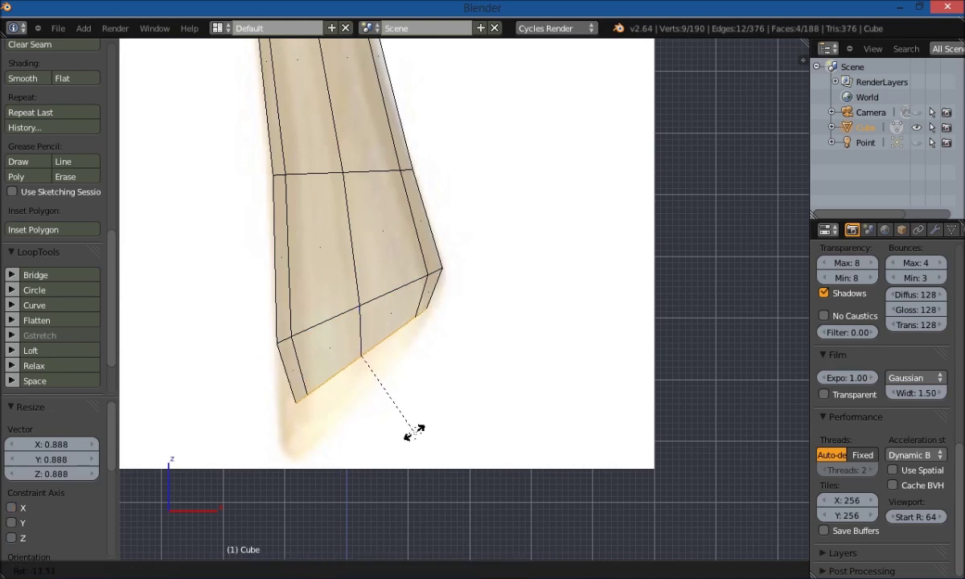
left_click(414, 432)
left_click_drag(412, 356, 424, 356)
- In vertex mode, move the butt's bottom corner vertex left
key("a")
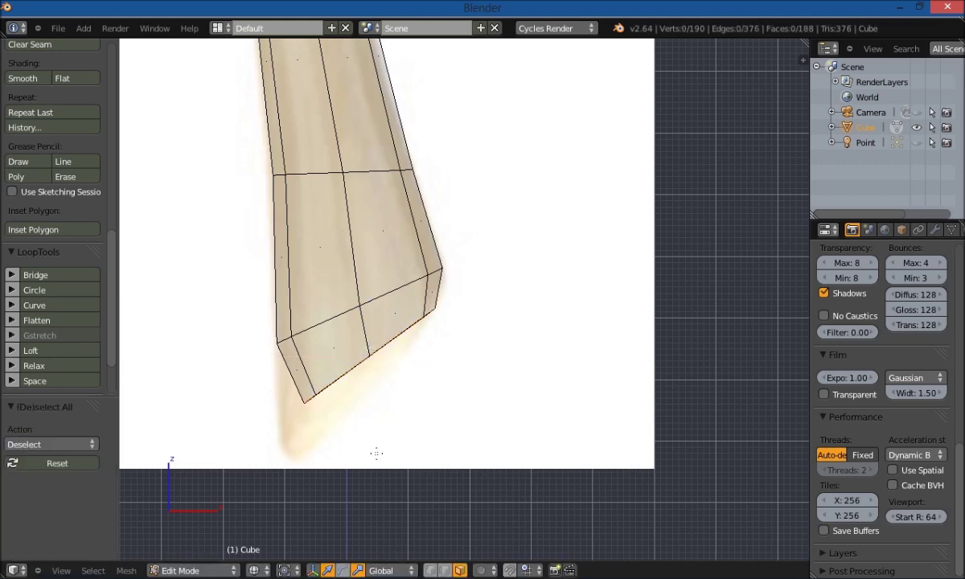
key("ctrl+Tab")
left_click(325, 451)
left_click_drag(279, 447, 281, 446)
left_click_drag(359, 400, 338, 414)
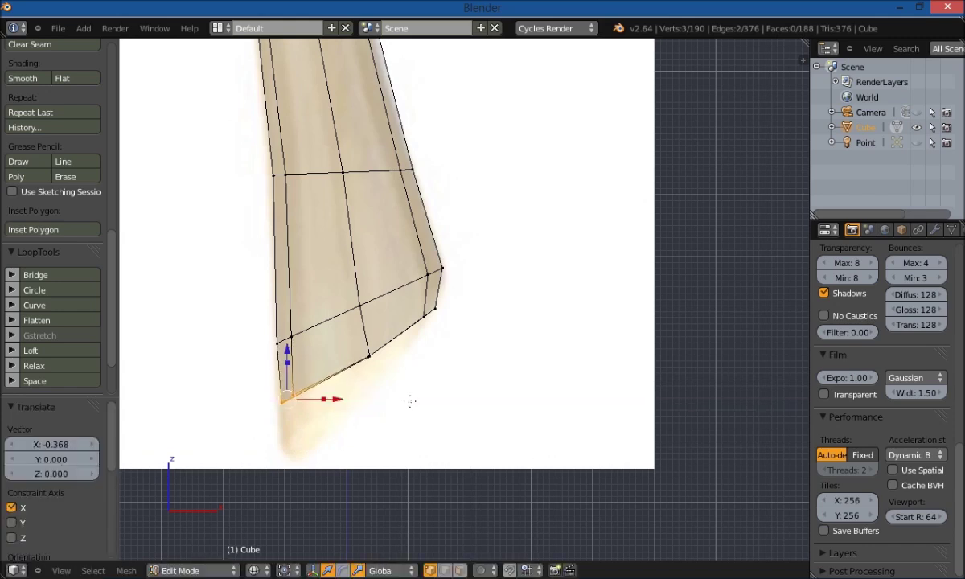
- Pull the bottom tip vertices and the lower tip vertex down, then return to solid shading
key("a")
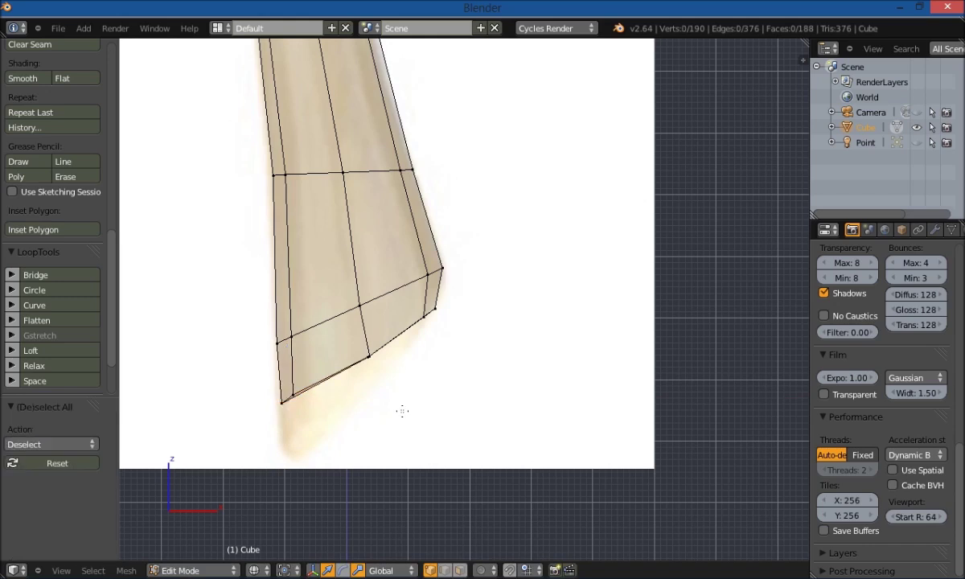
left_click_drag(269, 368, 324, 411)
left_click_drag(287, 349, 286, 403)
key("a")
left_click_drag(344, 388, 346, 388)
left_click_drag(371, 309, 373, 320)
key("a")
key("z")
mouse_move(409, 430)
middle_mouse_down()
mouse_move(435, 313)
mouse_move(457, 431)
mouse_move(416, 463)
mouse_move(415, 405)
middle_mouse_up()
key("z")
left_click(508, 434)
- Move a vertex at the handle's tip vertically along Z
right_click(369, 392)
middle_click_drag(370, 437, 376, 363)
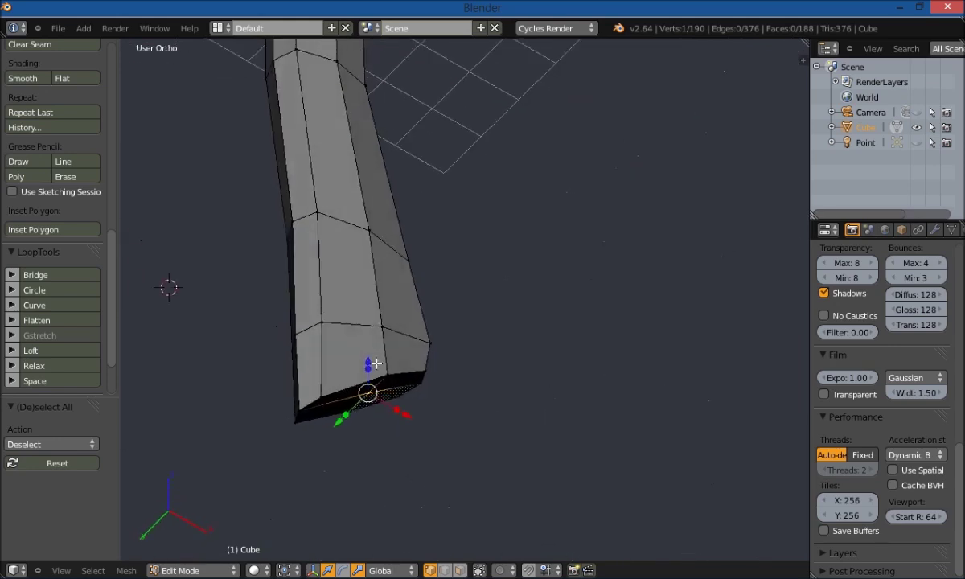
key("g")
key("z")
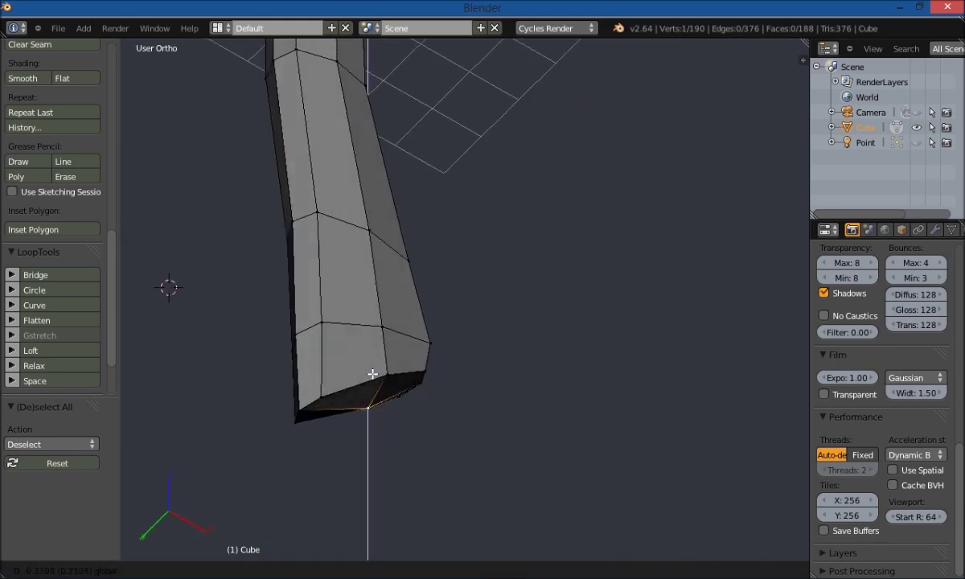
left_click(372, 374)
key("a")
mouse_move(312, 452)
middle_mouse_down()
mouse_move(277, 454)
mouse_move(274, 397)
mouse_move(318, 528)
mouse_move(340, 530)
mouse_move(346, 473)
mouse_move(345, 491)
mouse_move(329, 459)
middle_mouse_up()
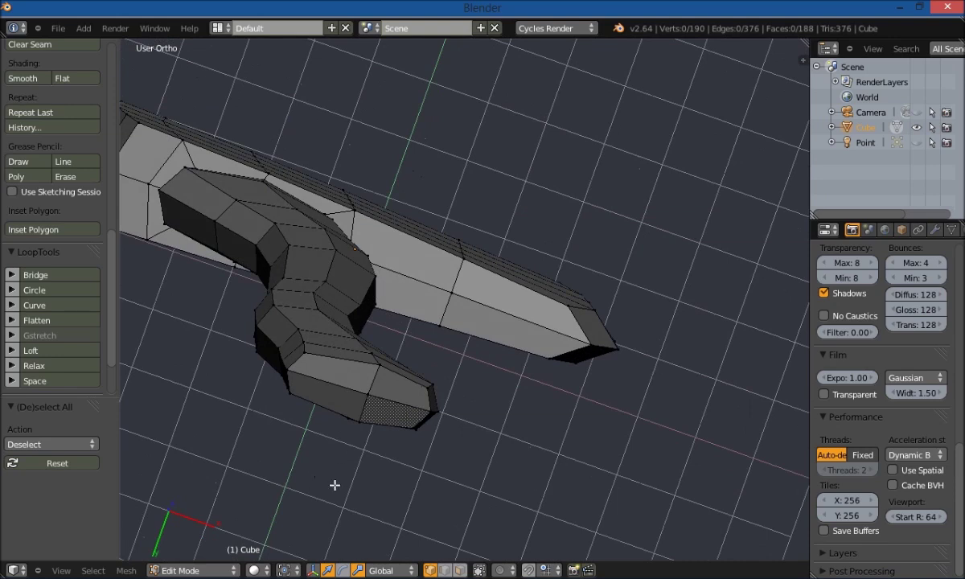
- Inset the four faces at the handle's tip
key("ctrl+Tab")
left_click(383, 464)
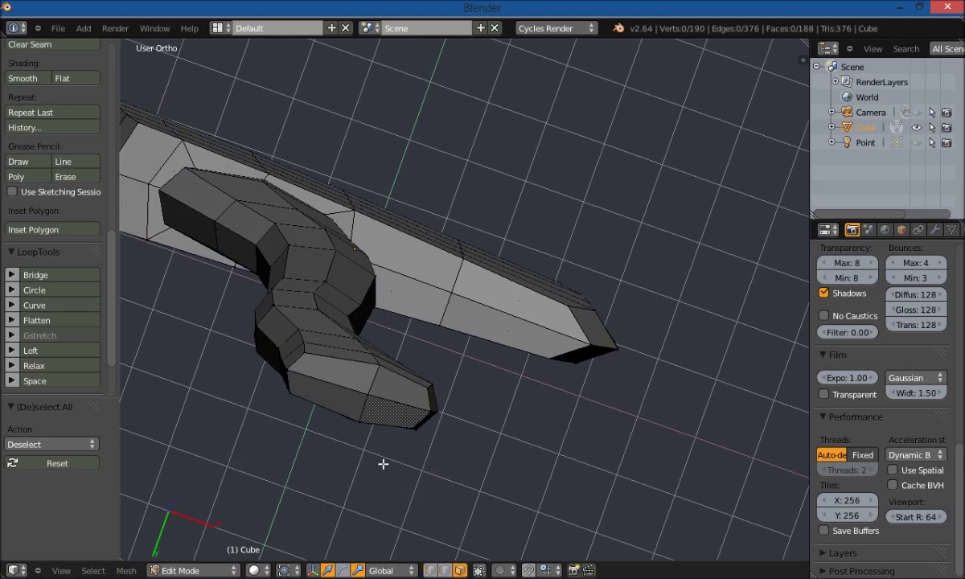
right_click(354, 380)
right_click(349, 409, "shift")
right_click(392, 418, "shift")
right_click(397, 394, "shift")
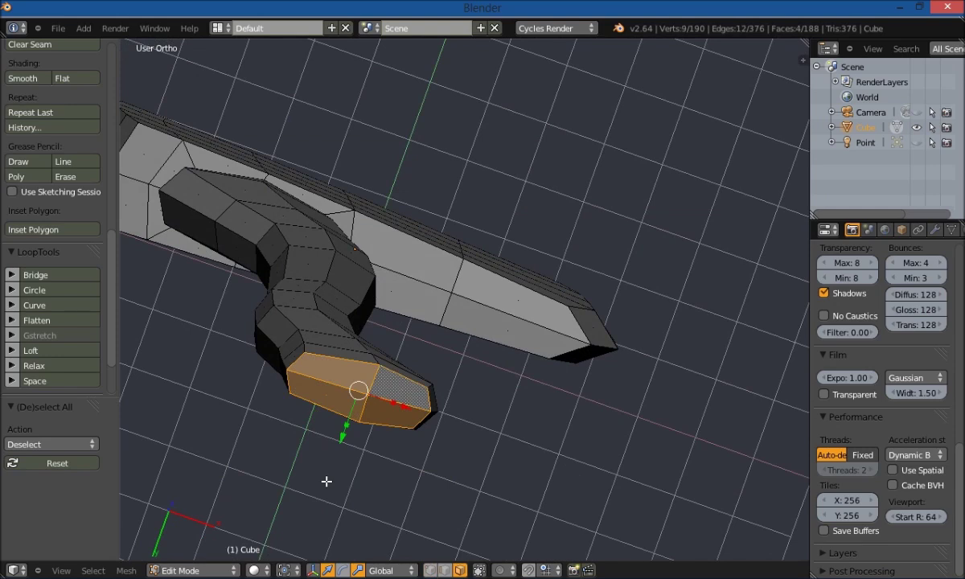
key("i")
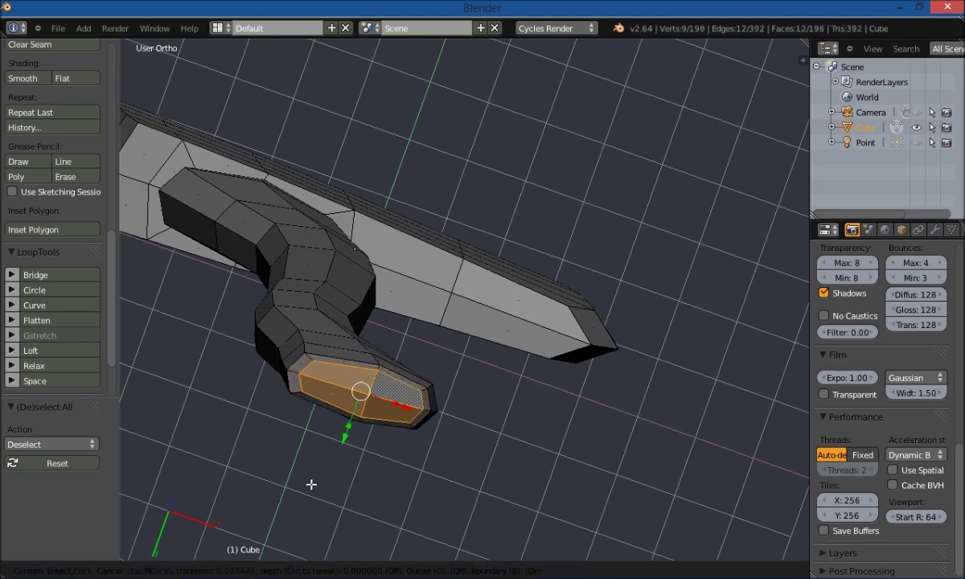
left_click(357, 485)
key("a")
middle_click_drag(270, 470, 317, 512)
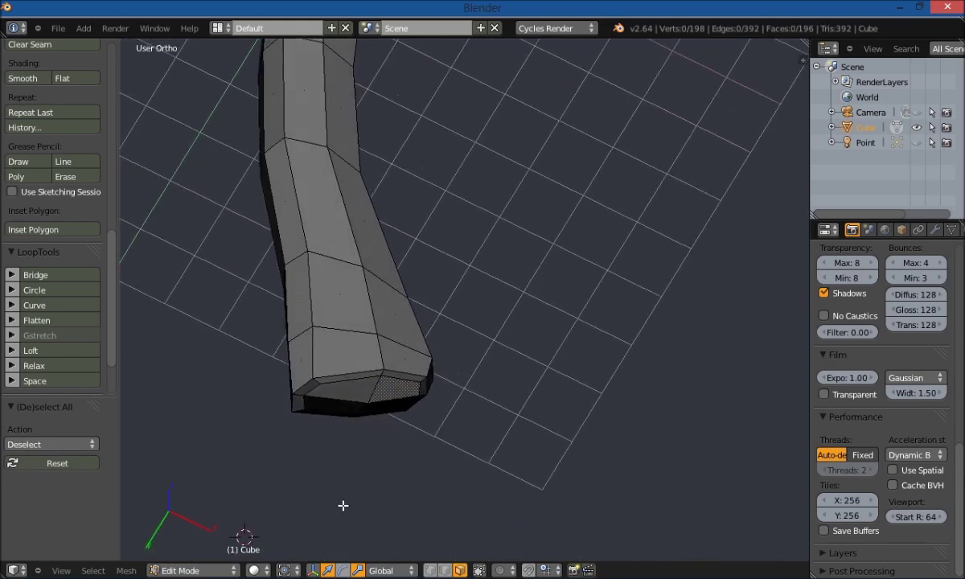
- In edge mode, move the handle's bottom edge loop along Z
key("ctrl+Tab")
left_click(322, 378)
right_click(333, 374, "alt")
middle_click_drag(312, 516, 371, 467)
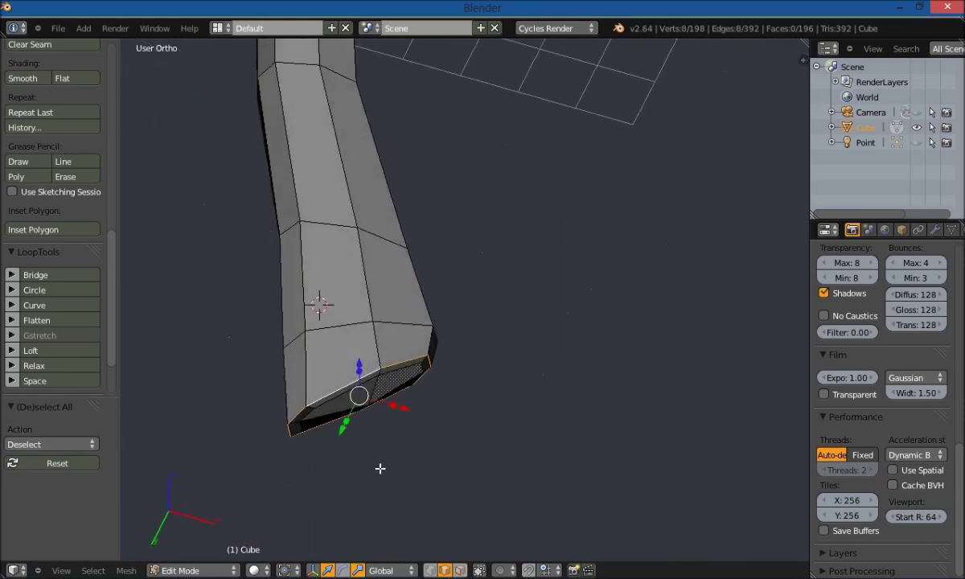
left_click_drag(361, 366, 360, 409)
middle_click_drag(441, 457, 396, 385)
key("a")
- Select two edges at the handle's tip and move them along X
right_click(426, 318)
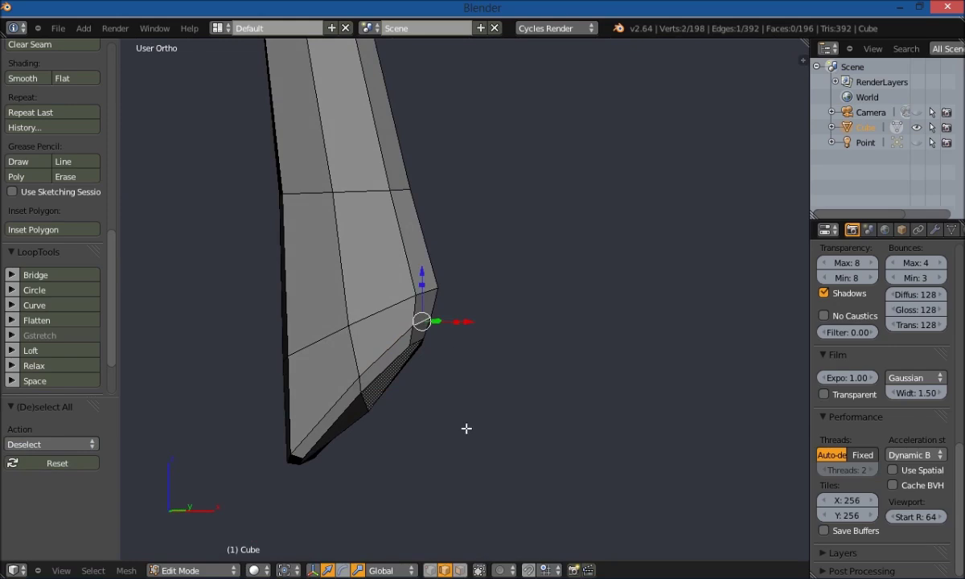
middle_click_drag(466, 428, 400, 452)
middle_click_drag(530, 426, 443, 448)
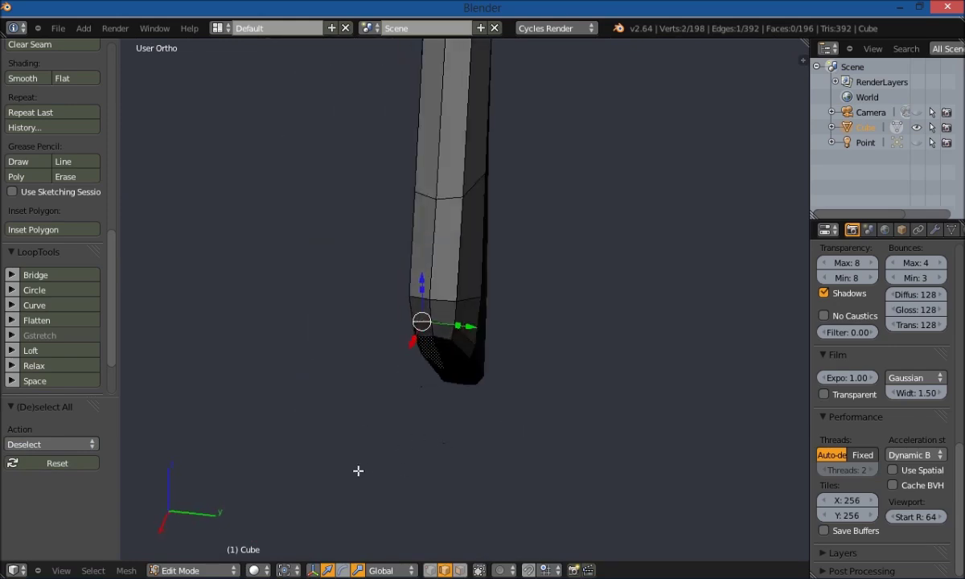
right_click(423, 321, "shift")
middle_click_drag(311, 459, 475, 378)
left_click_drag(483, 321, 487, 324)
key("a")
- Move the selected tip vertices down along Z
middle_click_drag(422, 440, 377, 392)
middle_click_drag(476, 445, 388, 460)
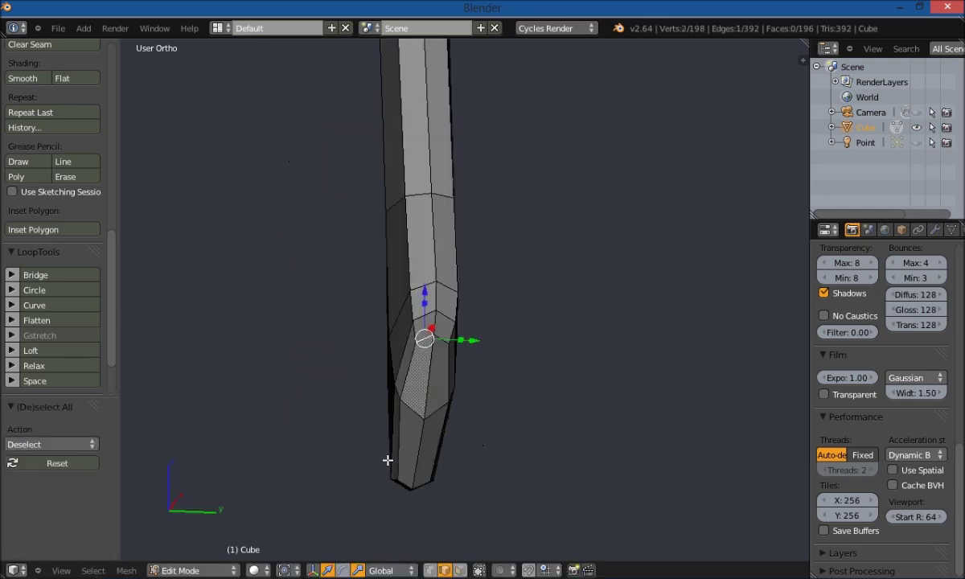
middle_click_drag(496, 474, 425, 503)
key("ctrl+space")
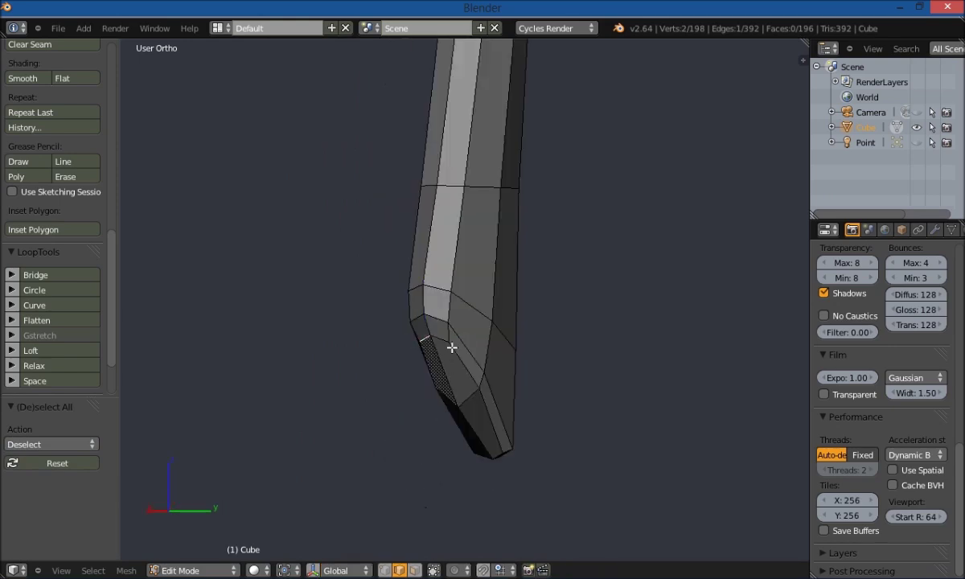
middle_click_drag(440, 346, 524, 461)
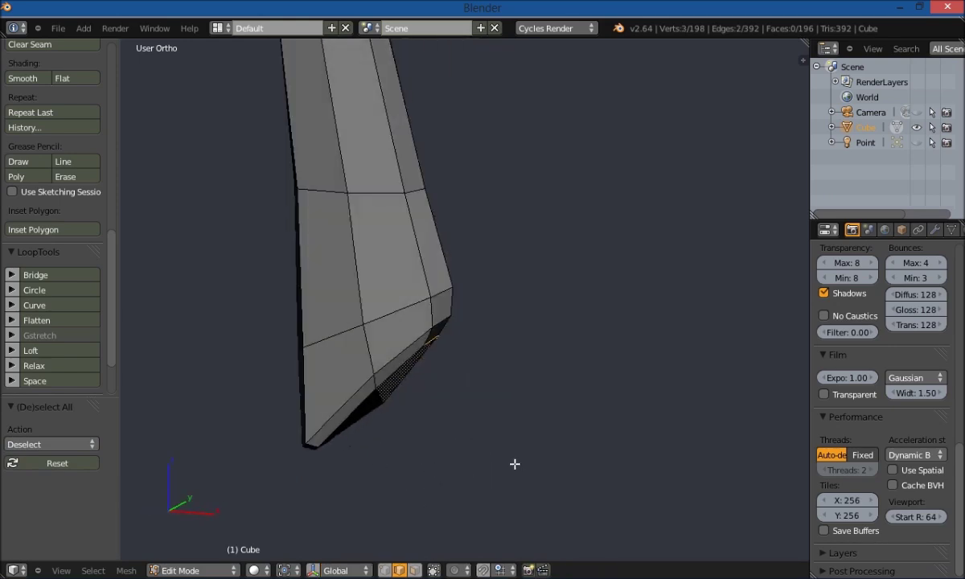
key("ctrl+space")
left_click_drag(434, 289, 438, 292)
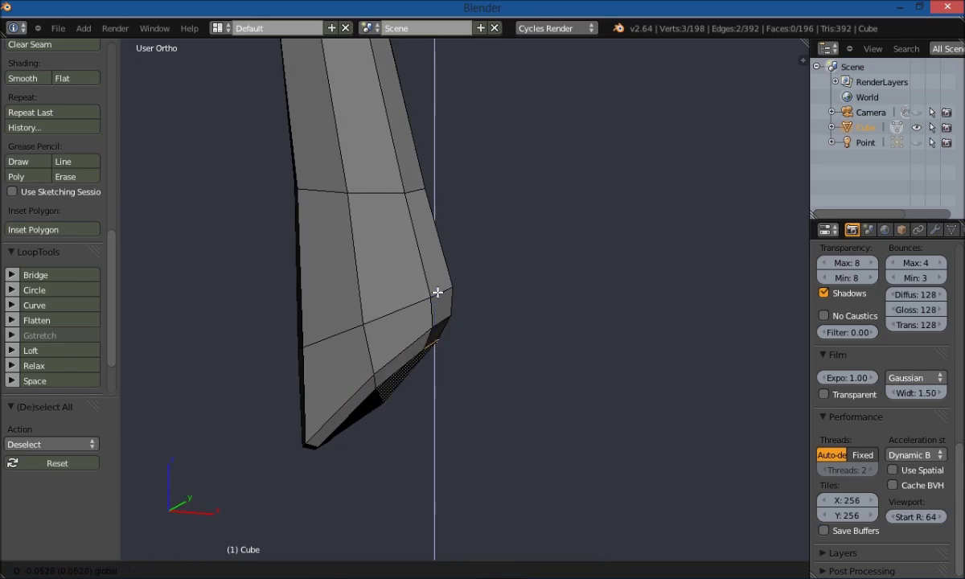
left_click(439, 295)
key("a")
- Orbit, pan and zoom to view the whole finished axe on the grid
middle_click_drag(355, 513, 524, 556)
middle_click_drag(551, 206, 512, 396)
middle_click_drag(554, 215, 493, 417, "shift")
scroll(527, 358, "up", 2)
- Orbit around to the axe head in perspective view and select its first blade-end edge
middle_click_drag(576, 449, 493, 504)
key("KP_5")
scroll(493, 505, "up", 2)
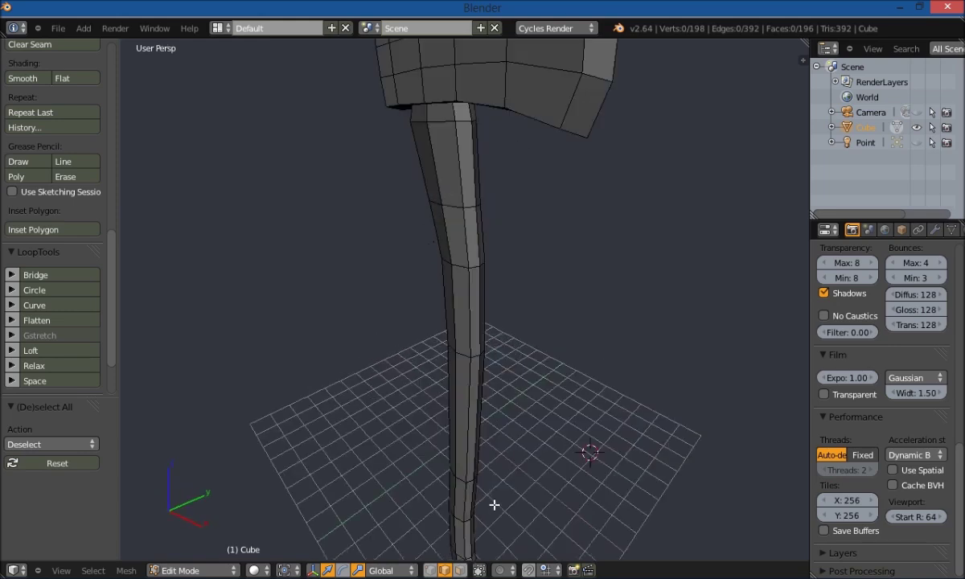
scroll(493, 504, "down", 4)
middle_click_drag(574, 448, 459, 472)
scroll(486, 414, "up", 3)
middle_click_drag(485, 413, 439, 410)
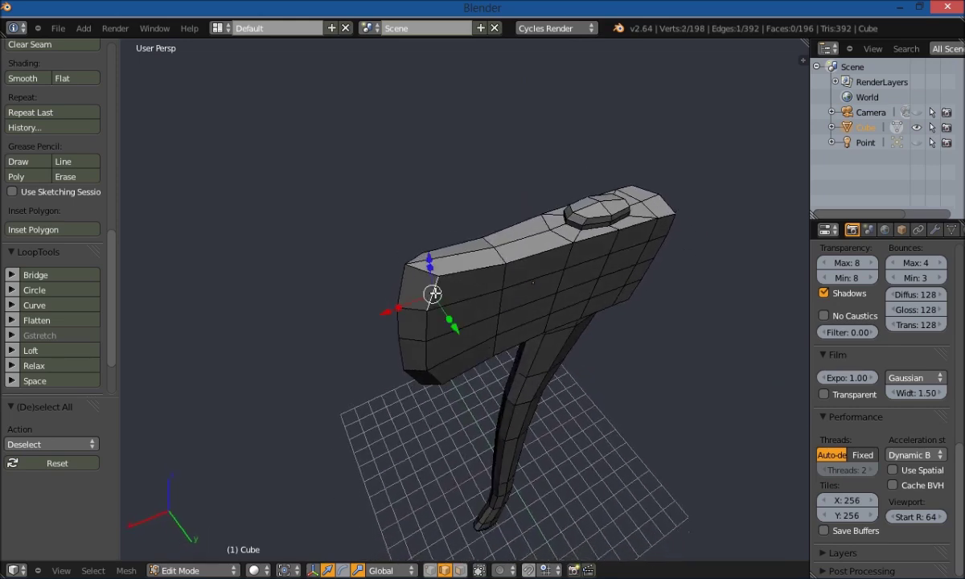
right_click(427, 344, "shift")
- Add the blade's bottom, middle and remaining cutting-edge edges to the selection
middle_click_drag(254, 401, 298, 378)
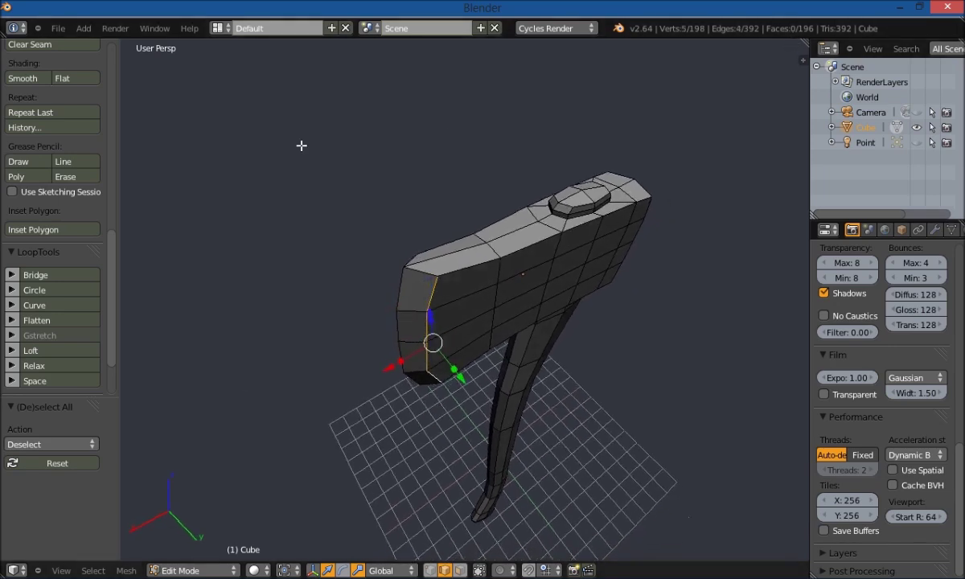
middle_click_drag(338, 172, 560, 134)
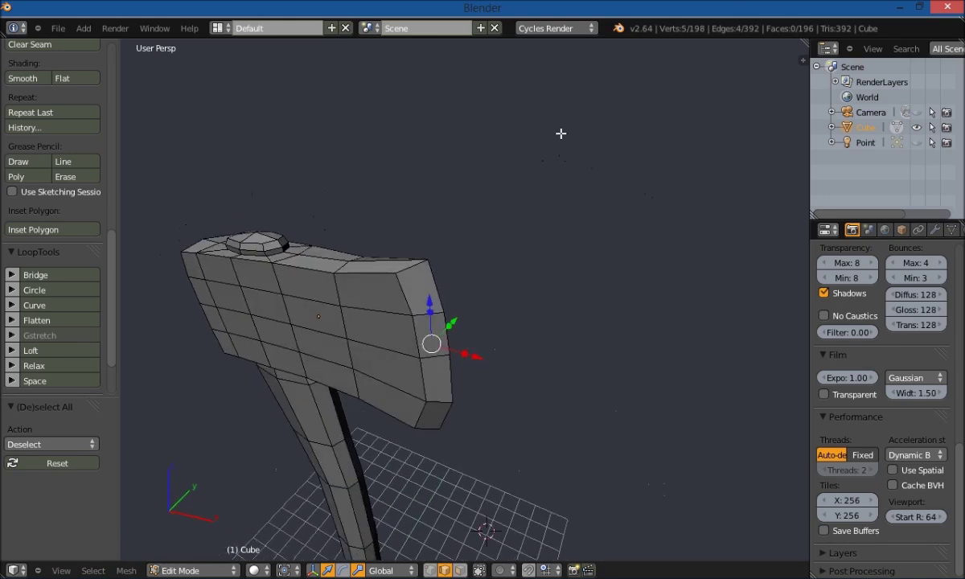
middle_click_drag(576, 331, 496, 392)
left_click(419, 426, "shift")
left_click(431, 392, "shift")
middle_click_drag(534, 278, 463, 370)
left_click(428, 330, "shift")
- Scale the selected blade edges along Y to thin the cutting edge, then deselect
key("ctrl+space")
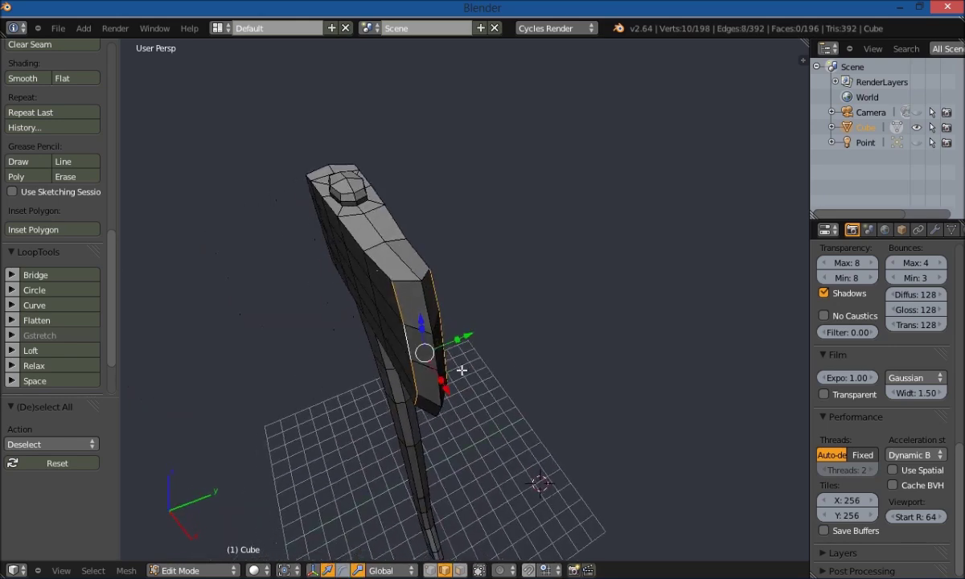
left_click_drag(464, 343, 451, 345)
key("a")
mouse_move(395, 345)
middle_mouse_down()
mouse_move(380, 355)
mouse_move(342, 320)
mouse_move(409, 317)
mouse_move(387, 328)
middle_mouse_up()
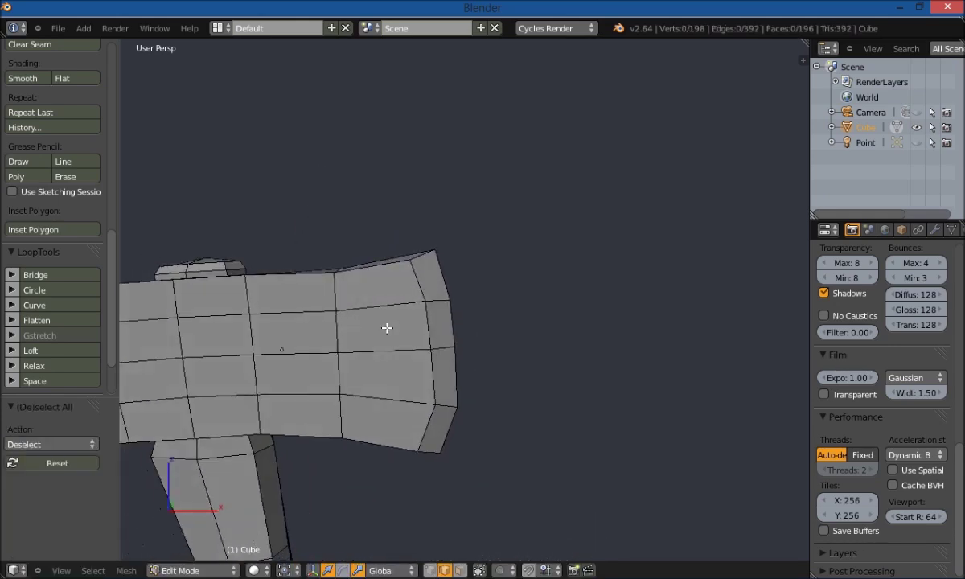
- In vertex mode, raise the blade's upper corner vertex along Z
key("ctrl+Tab")
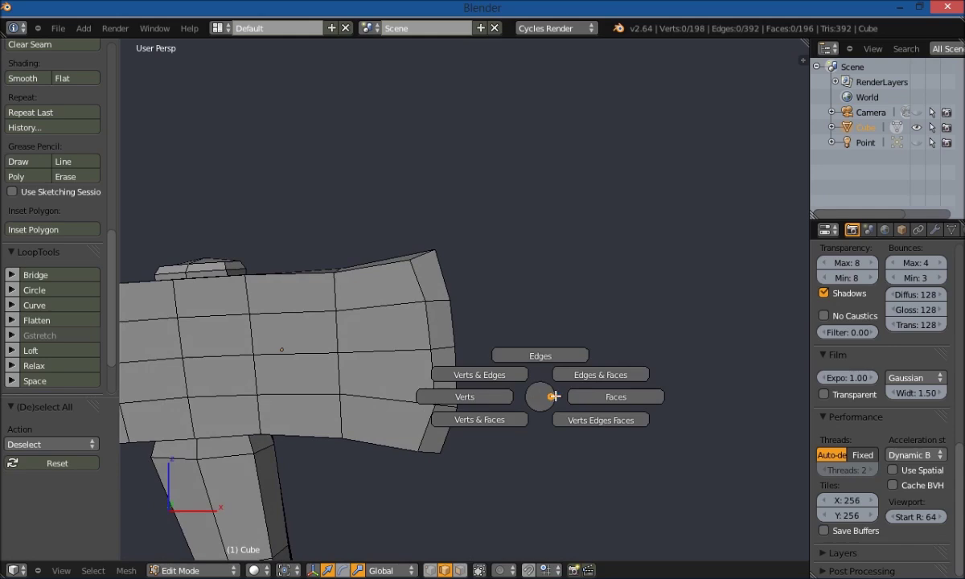
left_click(489, 375)
right_click(451, 292)
key("g")
key("z")
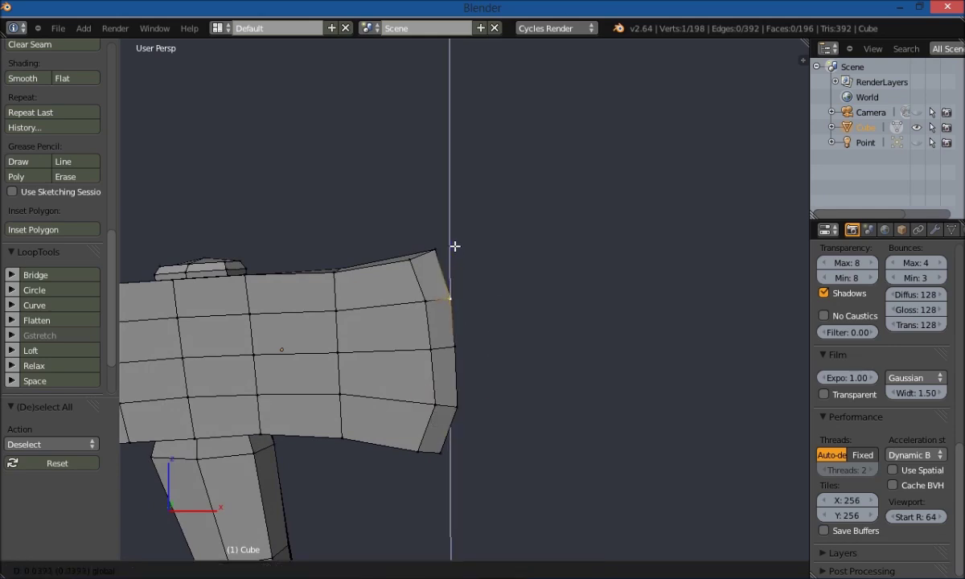
left_click(455, 242)
key("a")
- Shift the blade's middle and lower corner vertices sideways along X
right_click(455, 346)
key("g")
key("x")
left_click(509, 346)
key("a")
right_click(441, 452)
key("g")
key("x")
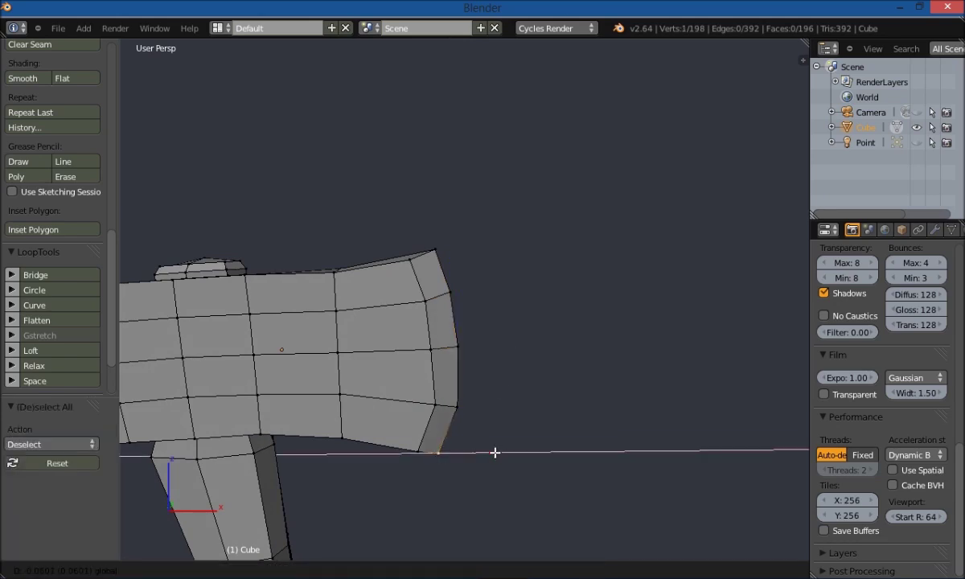
left_click(493, 454)
key("a")
- Select vertices along the head's top edge and move them along Z
middle_click_drag(553, 399, 501, 382)
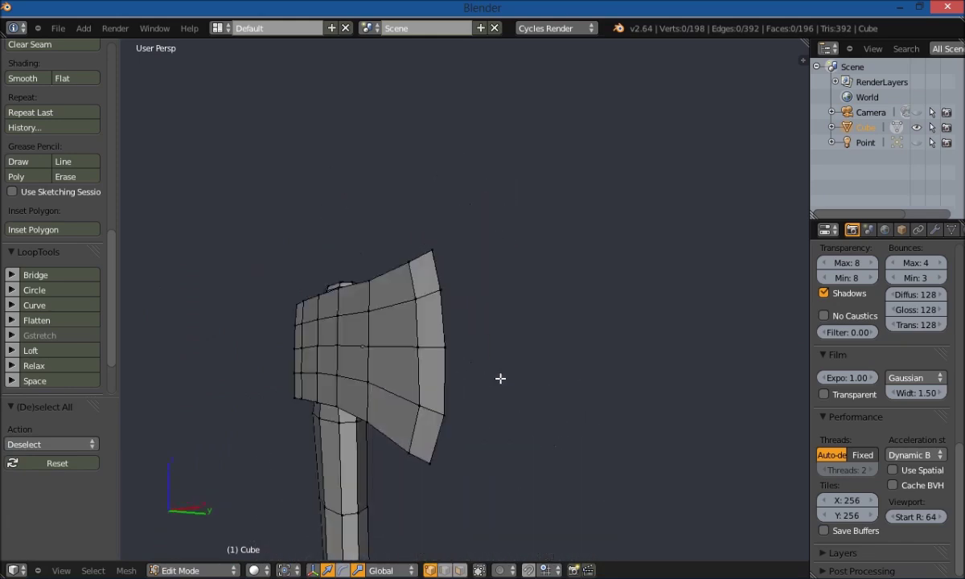
scroll(588, 393, "up", 5)
middle_click_drag(588, 393, 598, 417)
scroll(442, 420, "down", 3)
mouse_move(441, 420)
middle_mouse_down()
mouse_move(377, 422)
mouse_move(441, 422)
middle_mouse_up()
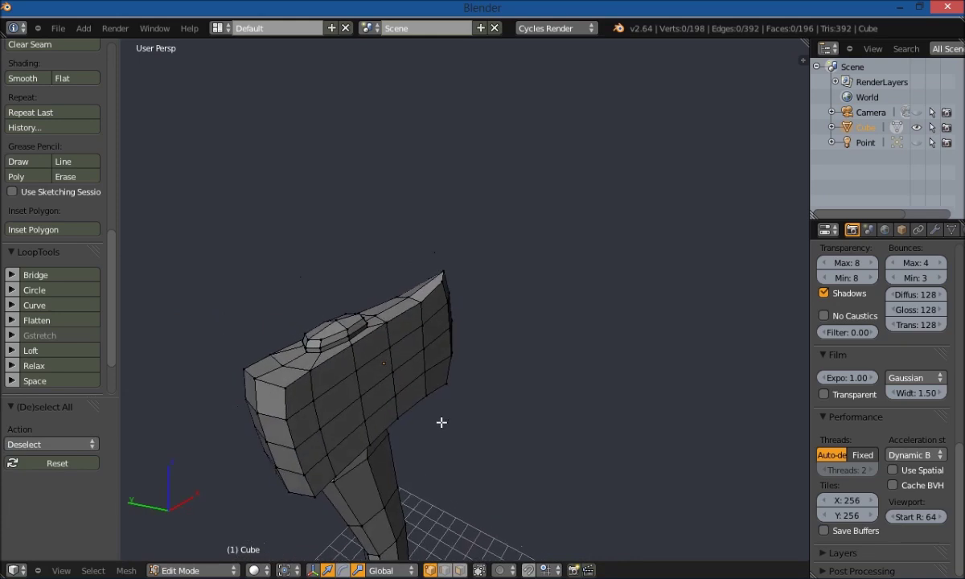
right_click(392, 328)
right_click(320, 373, "ctrl")
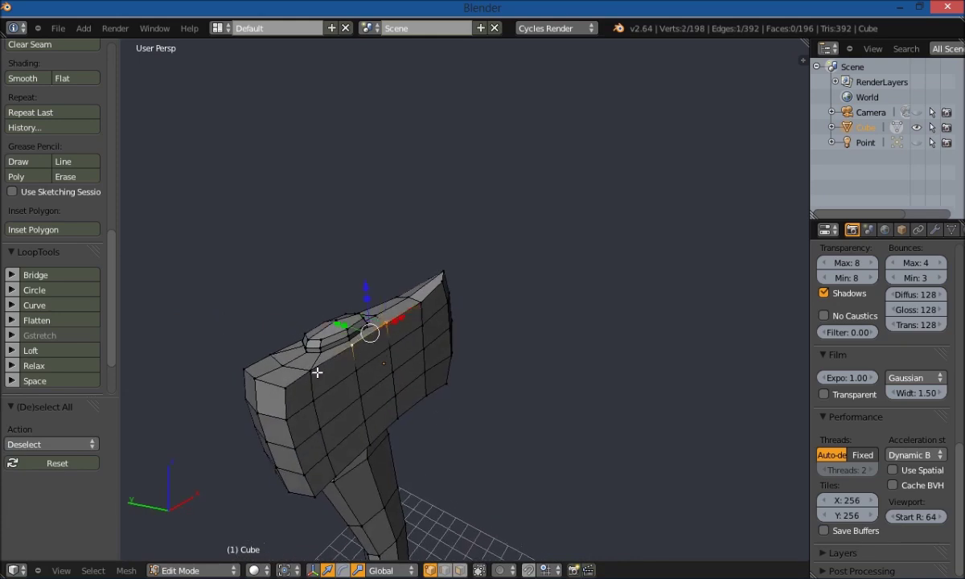
key("g")
key("z")
left_click(355, 308)
key("a")
- Select the vertices on the opposite top edge of the axe head
middle_click_drag(236, 324, 486, 351)
right_click(502, 334)
right_click(547, 357, "ctrl")
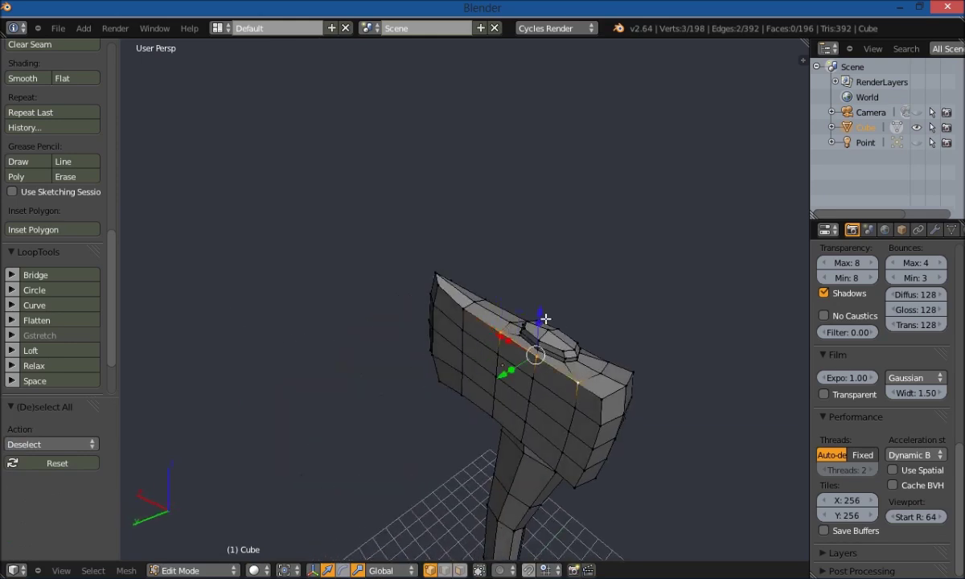